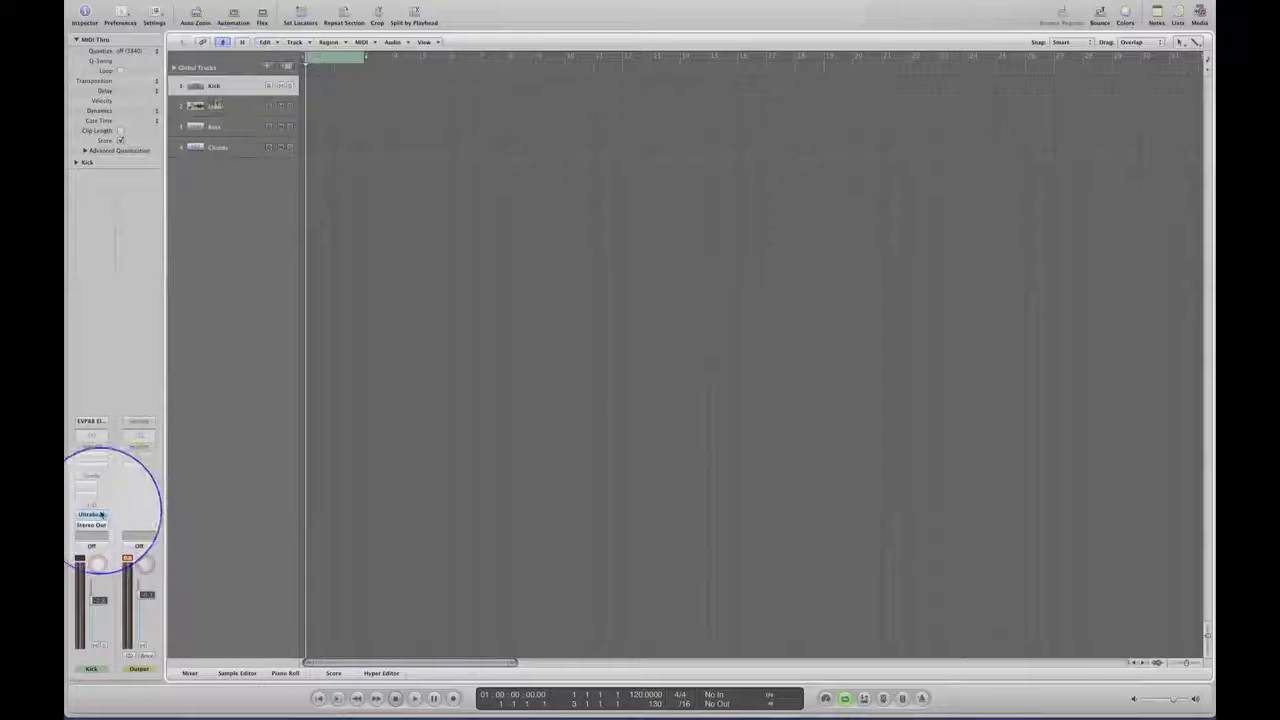
# Open the Kick track's Ultrabeat instrument, audition its lowest drum sound and close the instrument.
pyautogui.click(100, 513)
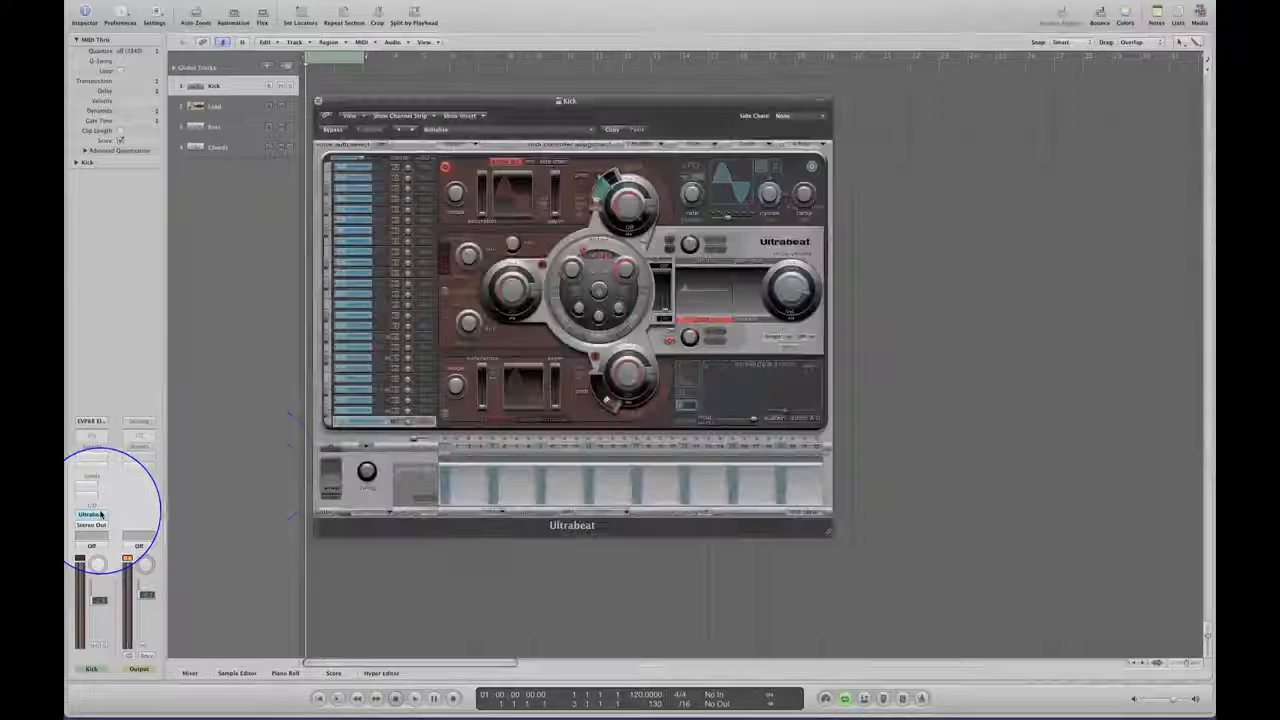
pyautogui.click(326, 424)
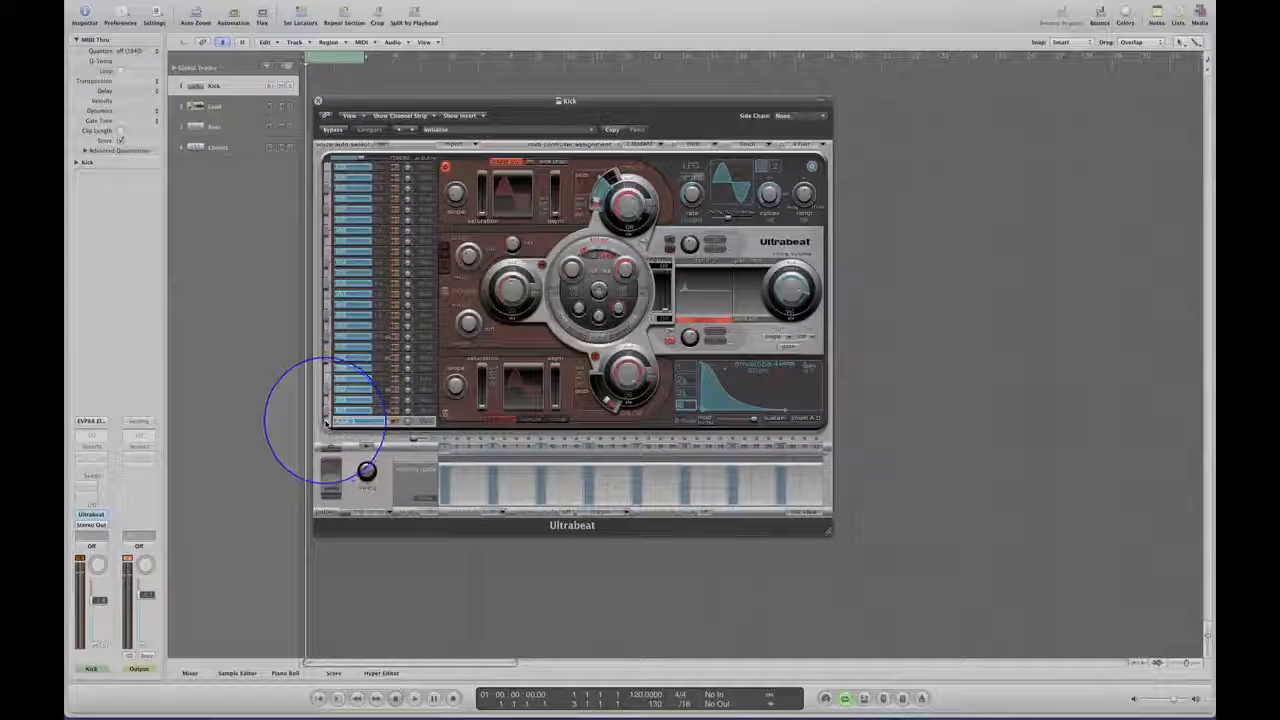
pyautogui.click(318, 101)
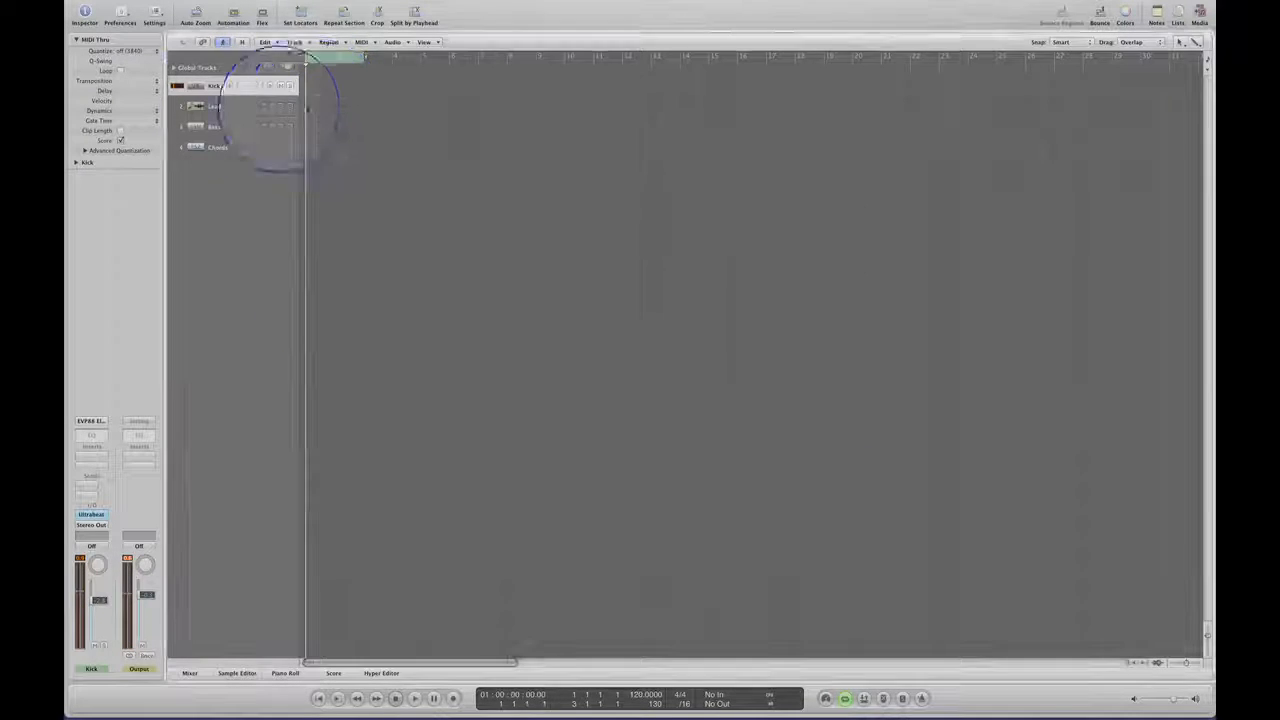
# Open the Lead track's Nexus instrument, reposition its window to review the lead sound, and close it.
pyautogui.click(220, 106)
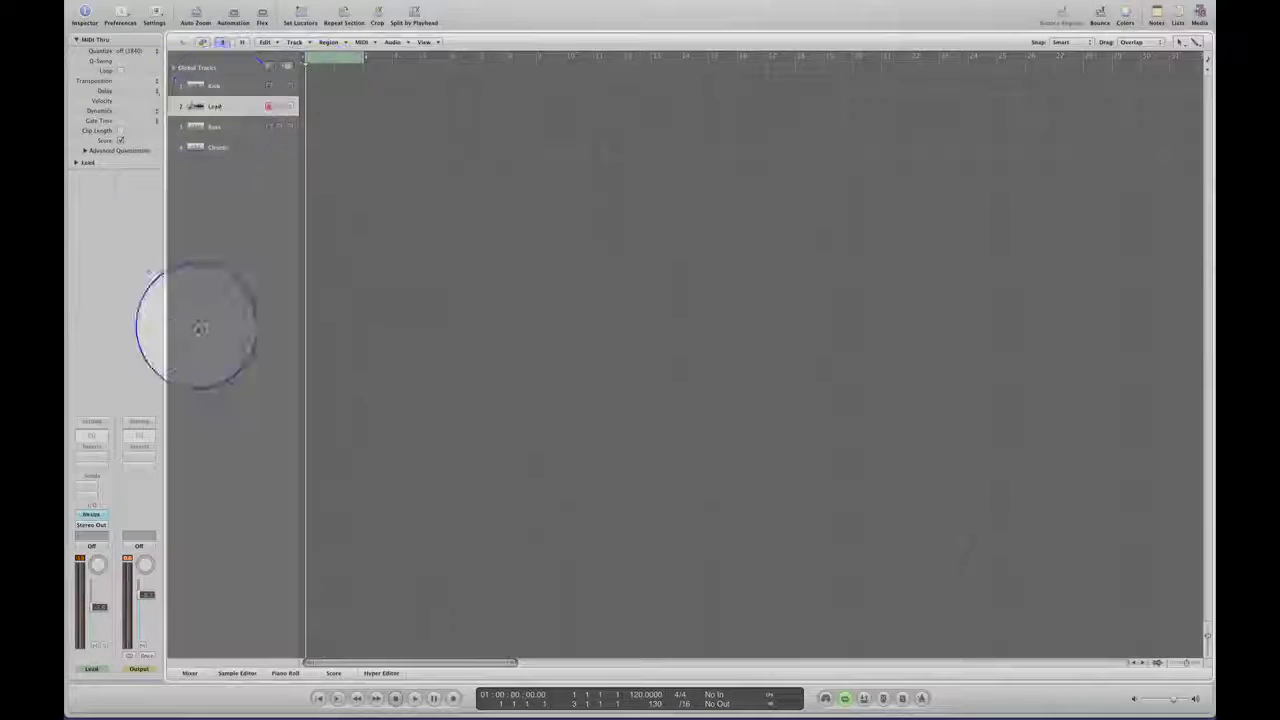
pyautogui.click(93, 514)
pyautogui.moveTo(486, 207); pyautogui.dragTo(490, 175)
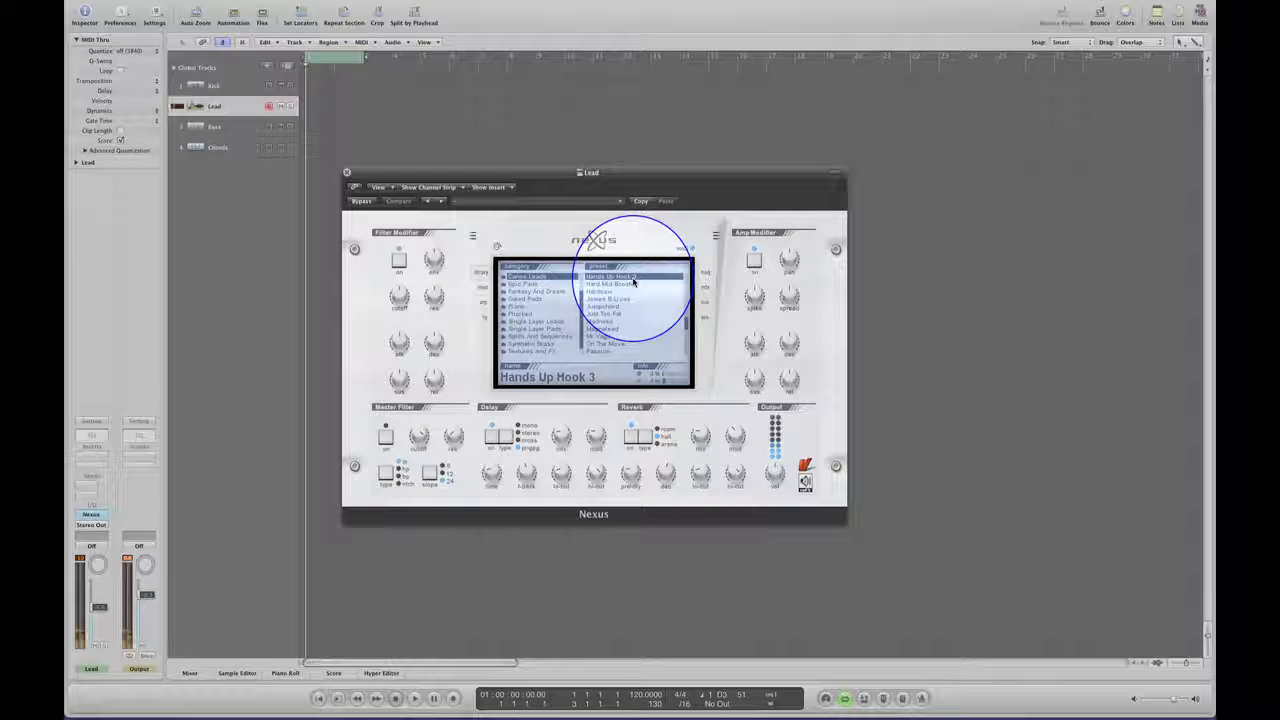
pyautogui.click(346, 172)
# Open the Bass track's ES M synth, reposition its window to review the bass sound, and close it.
pyautogui.click(218, 128)
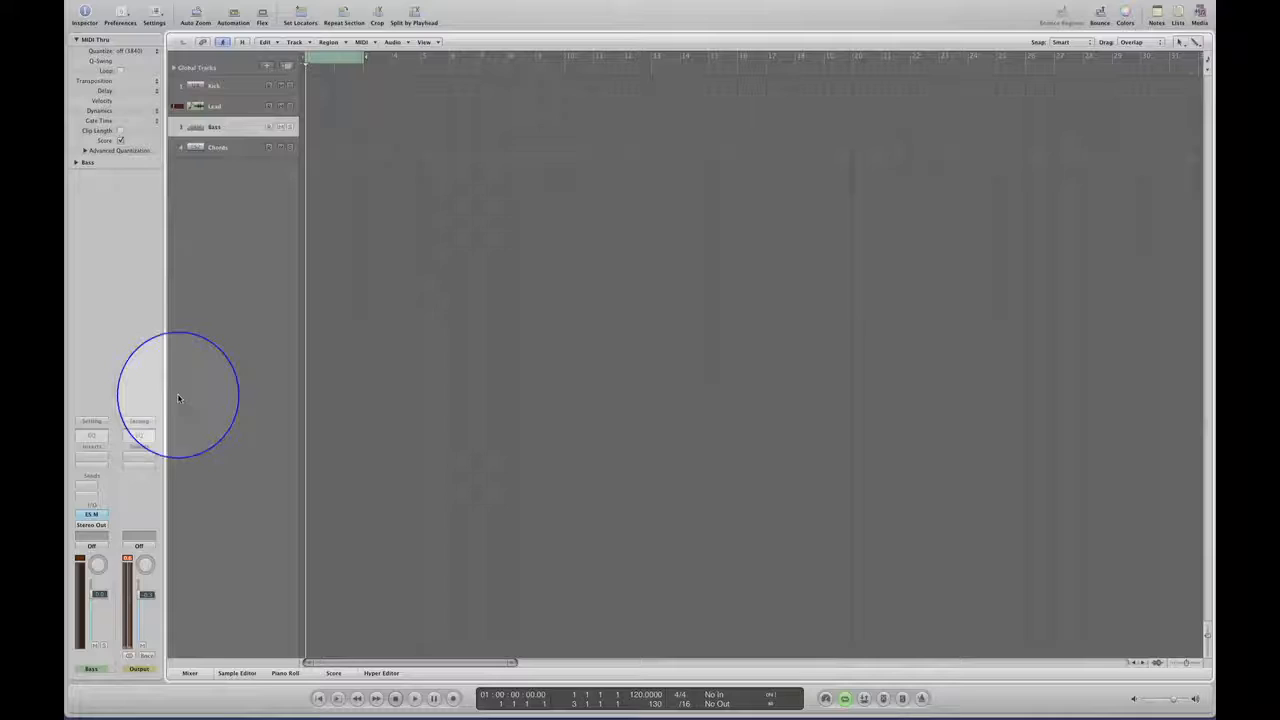
pyautogui.click(91, 515)
pyautogui.moveTo(480, 288); pyautogui.dragTo(520, 228)
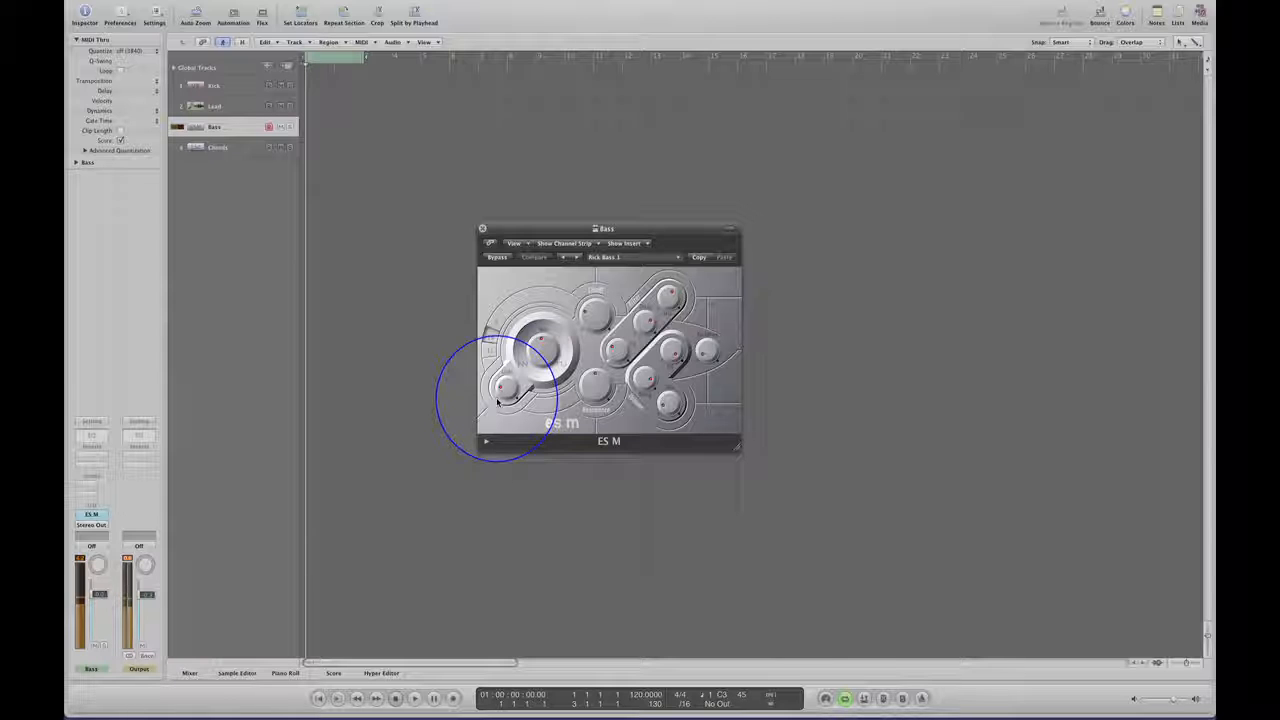
pyautogui.moveTo(557, 228); pyautogui.dragTo(539, 216)
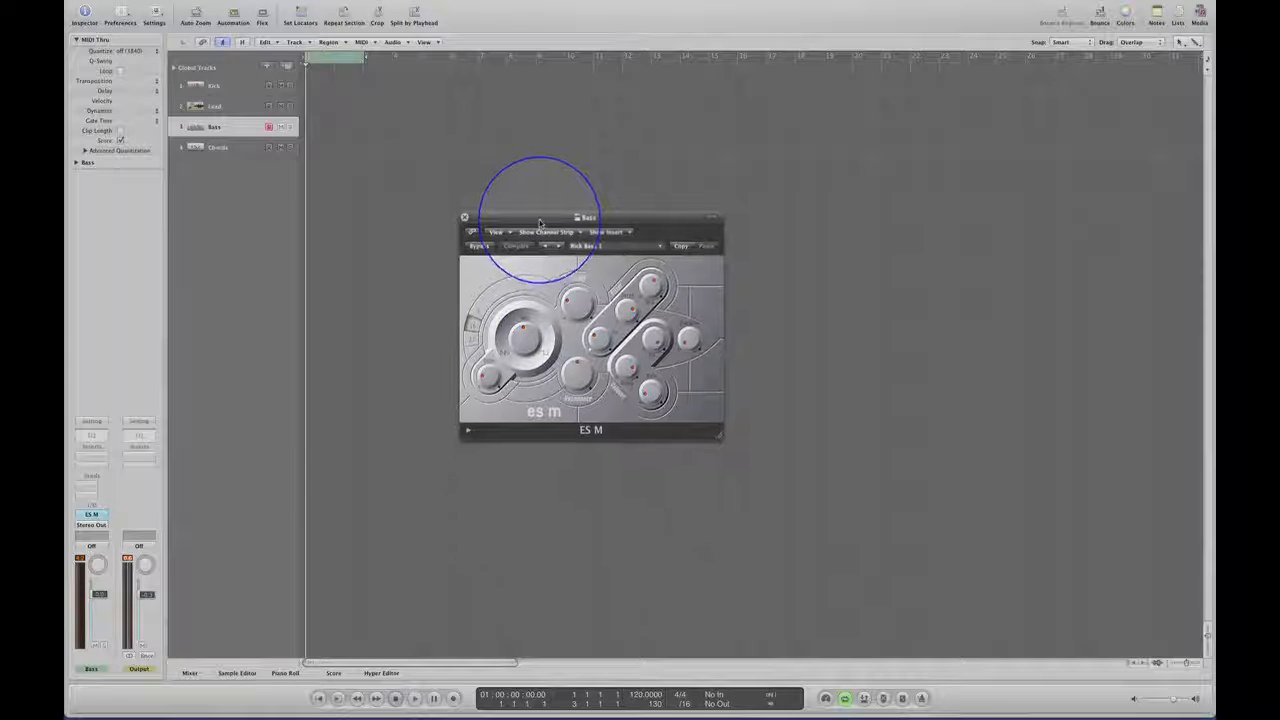
pyautogui.click(463, 216)
# Open the Chords track's ES2 synth to review the pad sound, and close it.
pyautogui.click(217, 148)
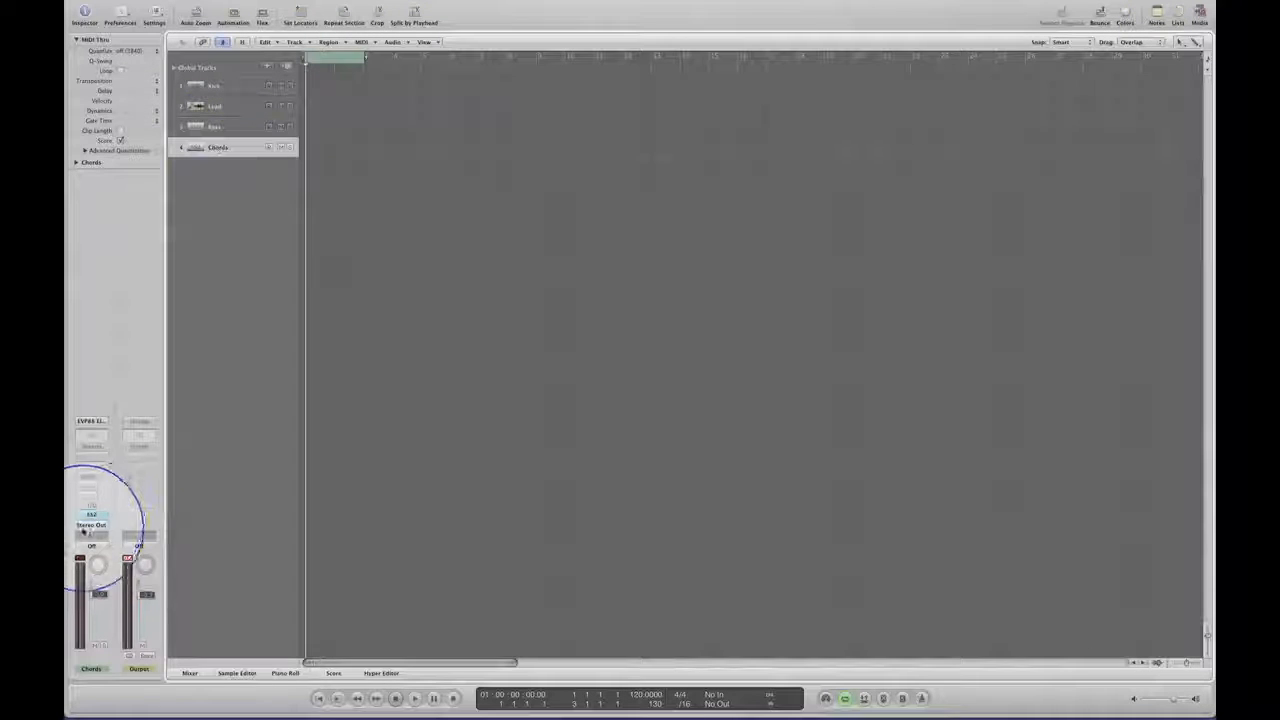
pyautogui.click(91, 514)
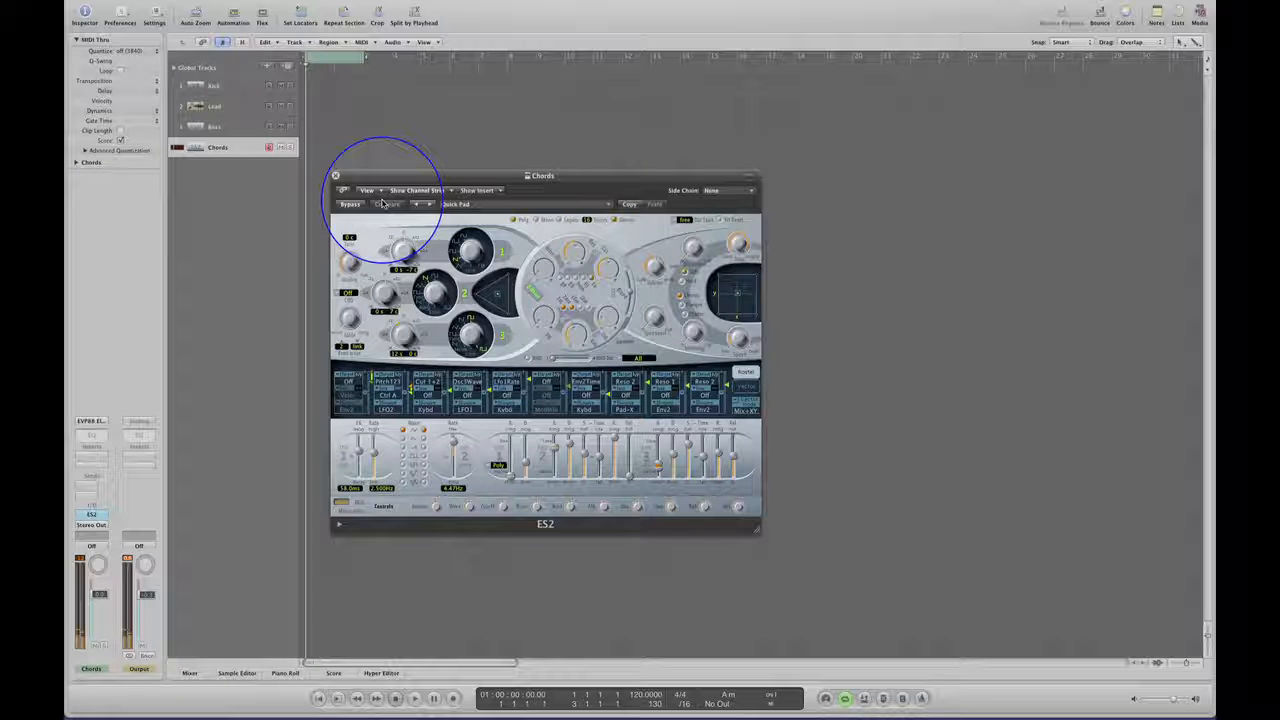
pyautogui.click(336, 176)
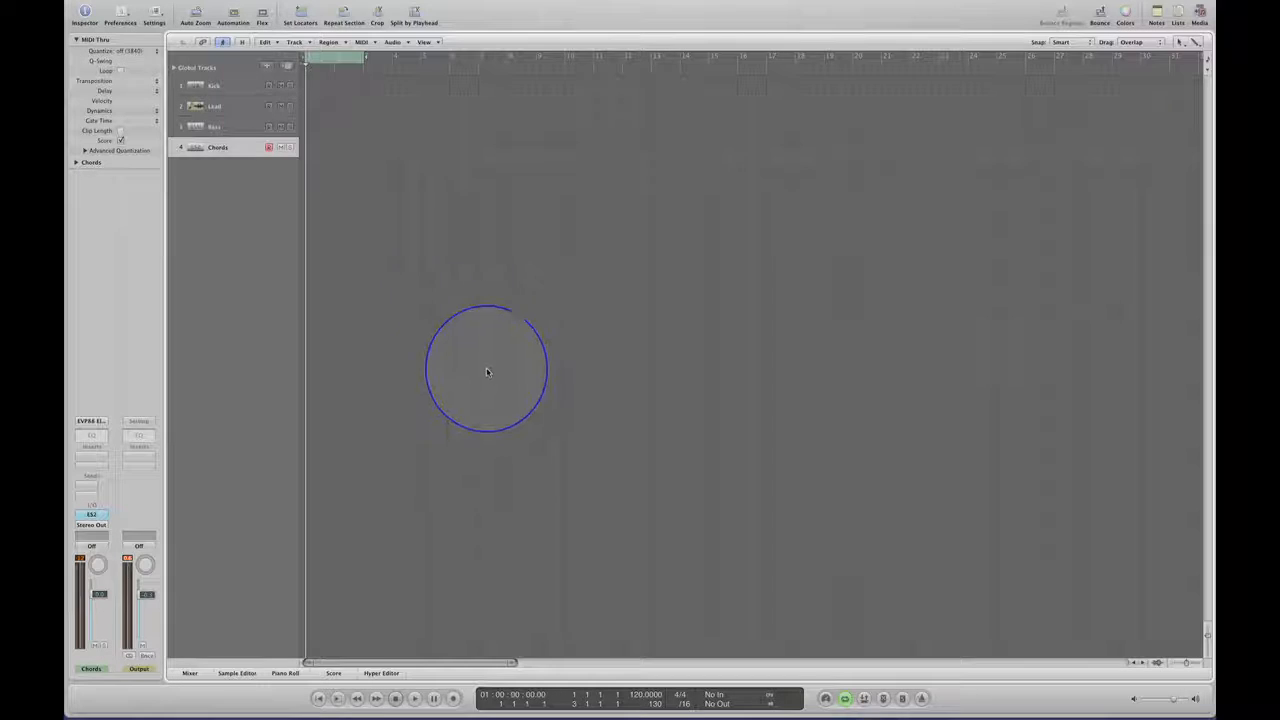
# Go through the Lead, Bass and Chords tracks one by one, ending with the Kick track selected.
pyautogui.click(223, 105)
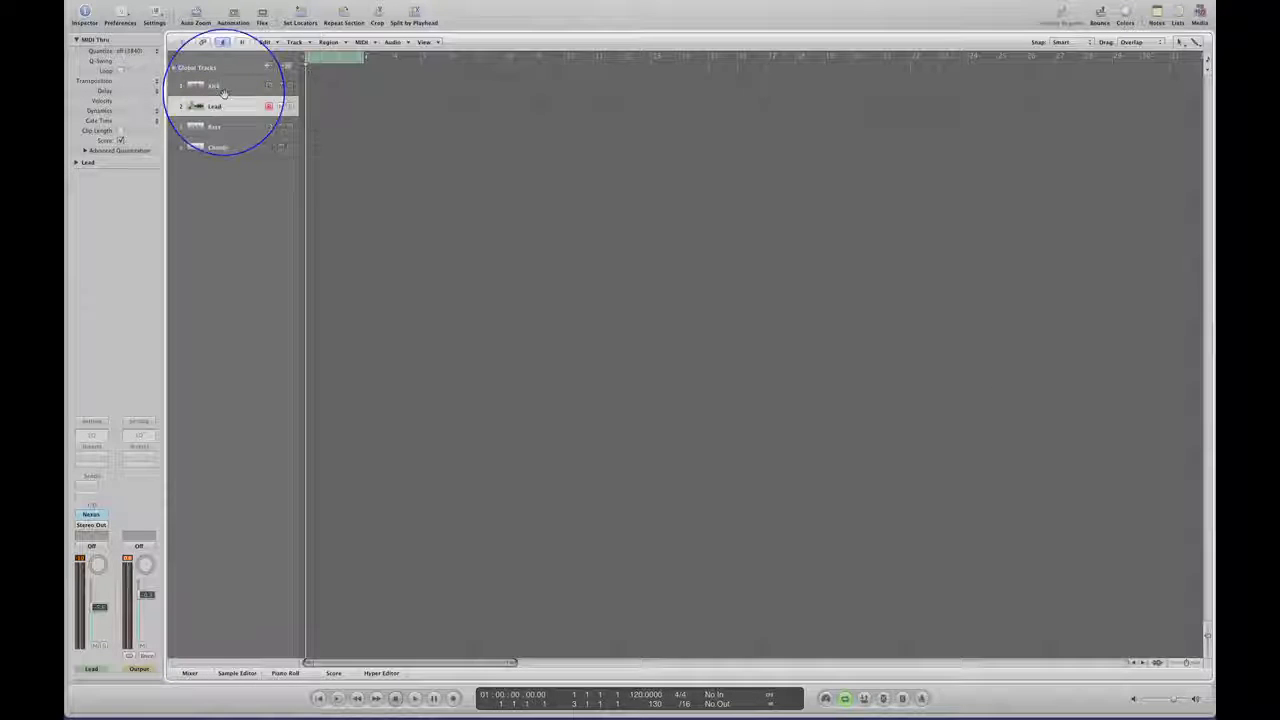
pyautogui.click(218, 127)
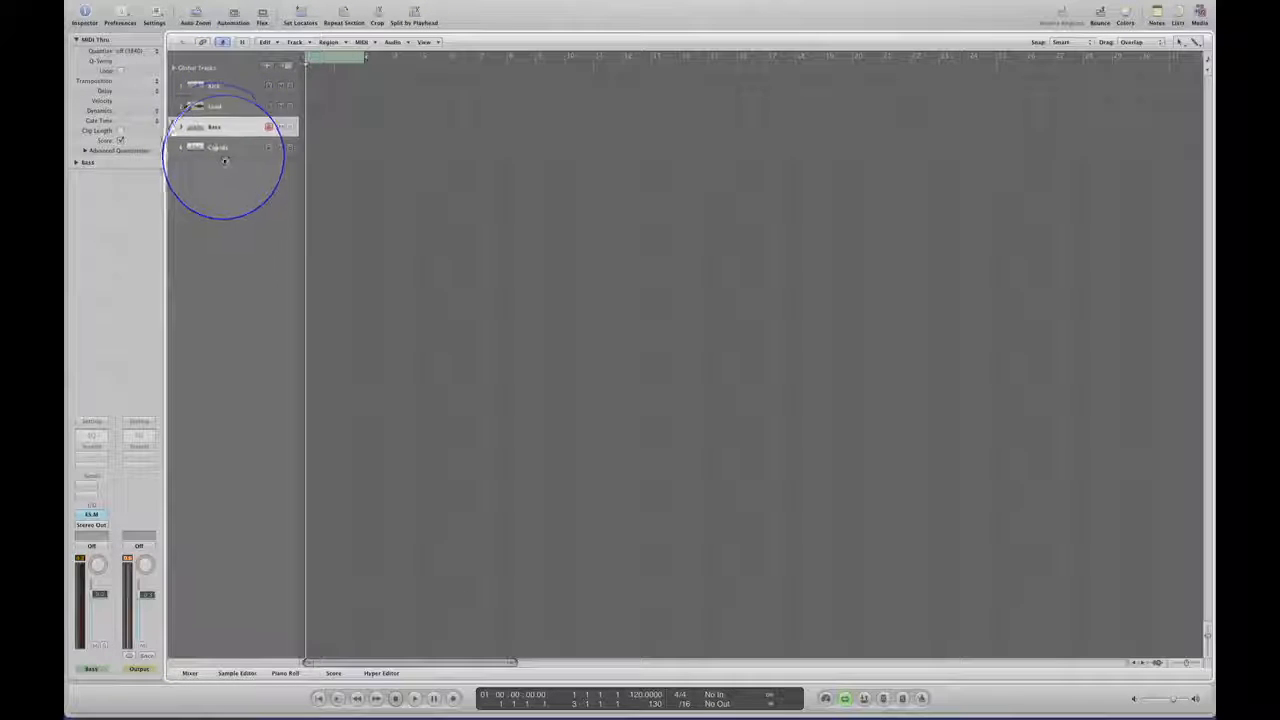
pyautogui.click(221, 147)
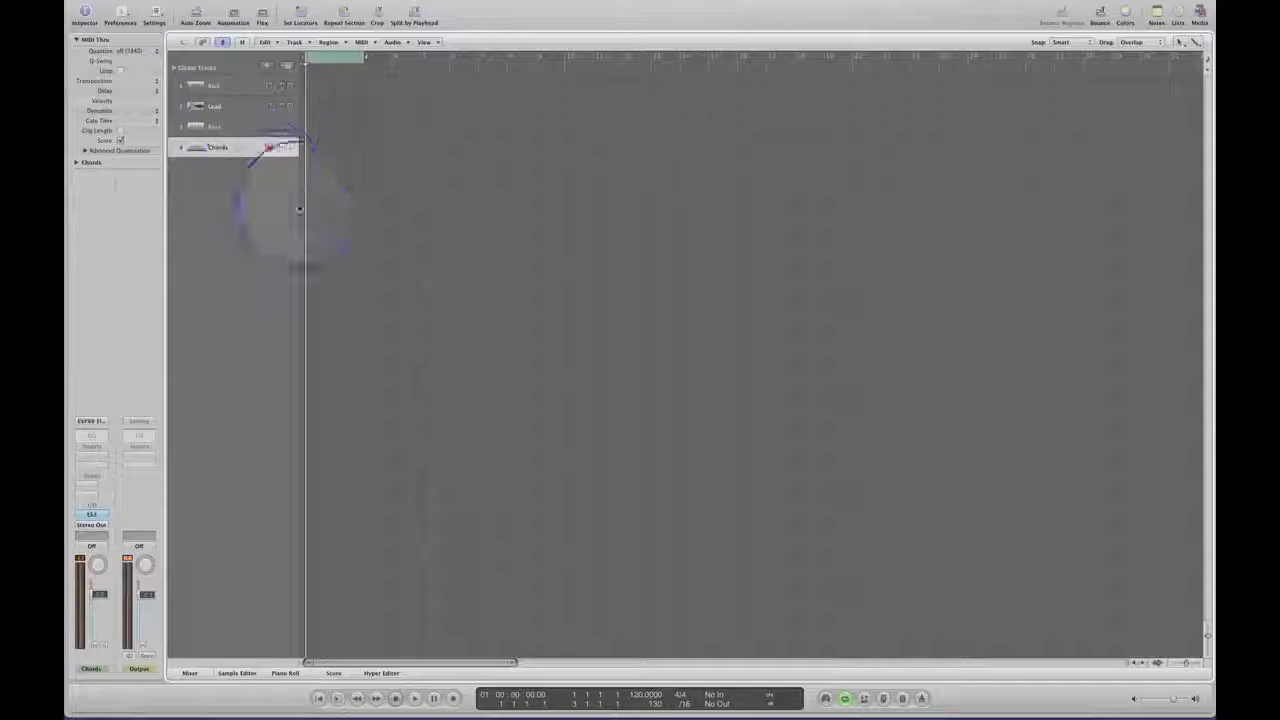
pyautogui.click(214, 86)
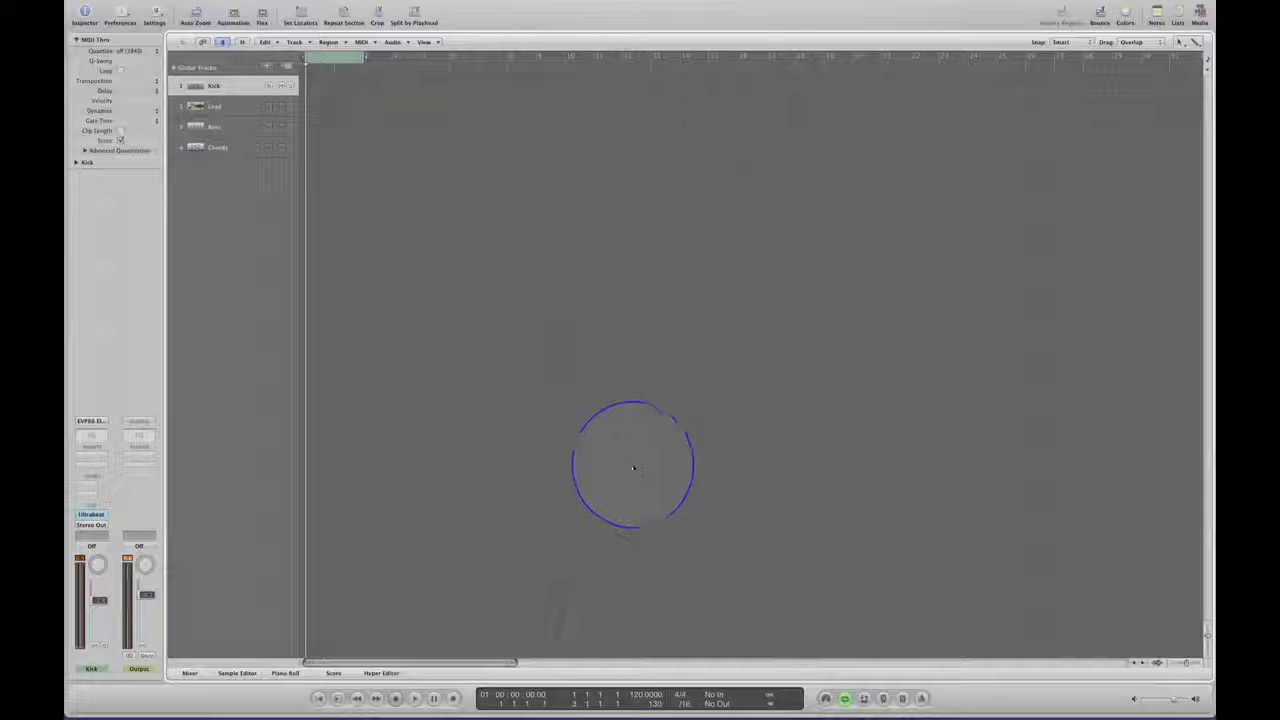
# Set the project tempo to 138 BPM.
pyautogui.doubleClick(637, 697)
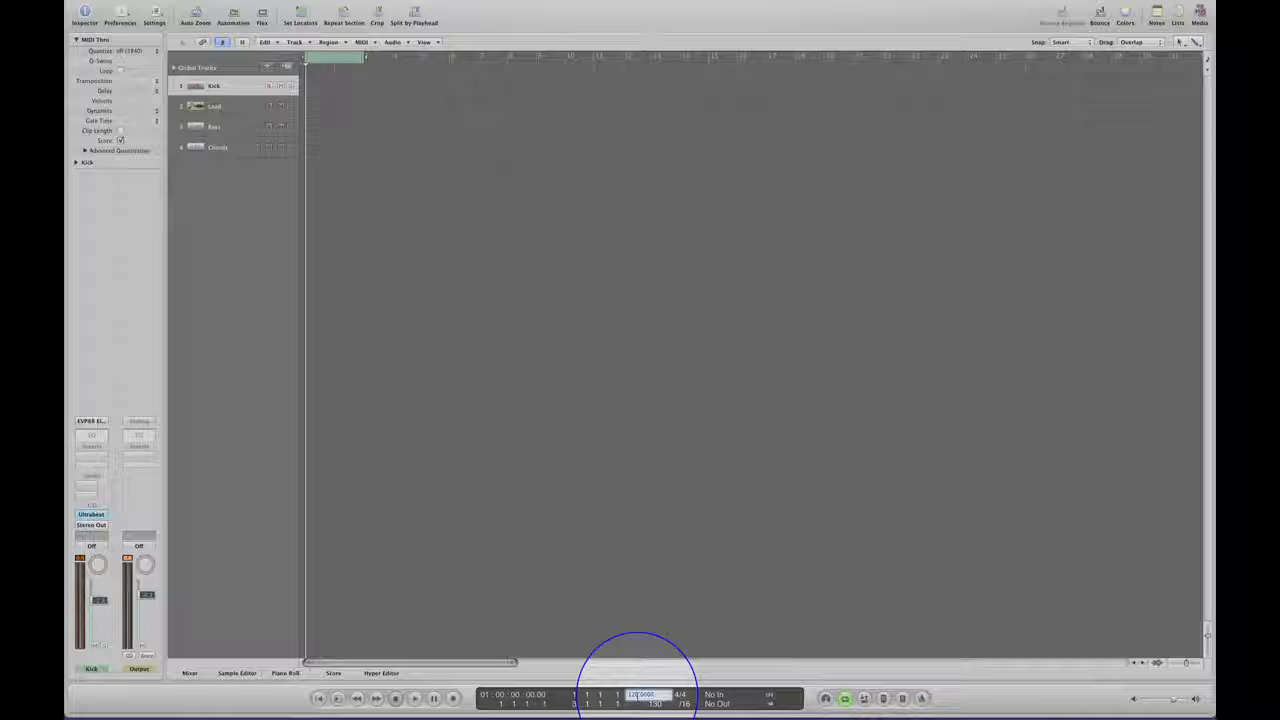
pyautogui.write('14')
pyautogui.press('Return')
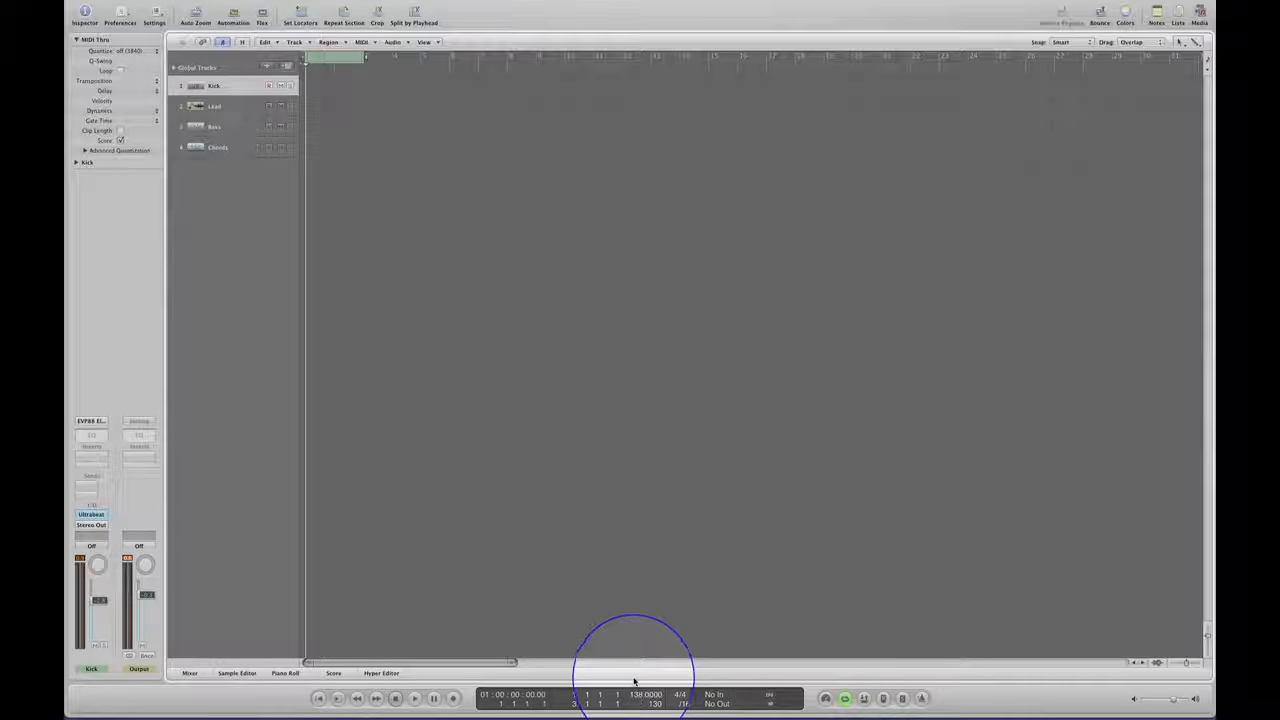
# Create an empty one-bar MIDI region at bar 1 of the Kick track and open it in the piano roll around C1.
pyautogui.click(320, 86)
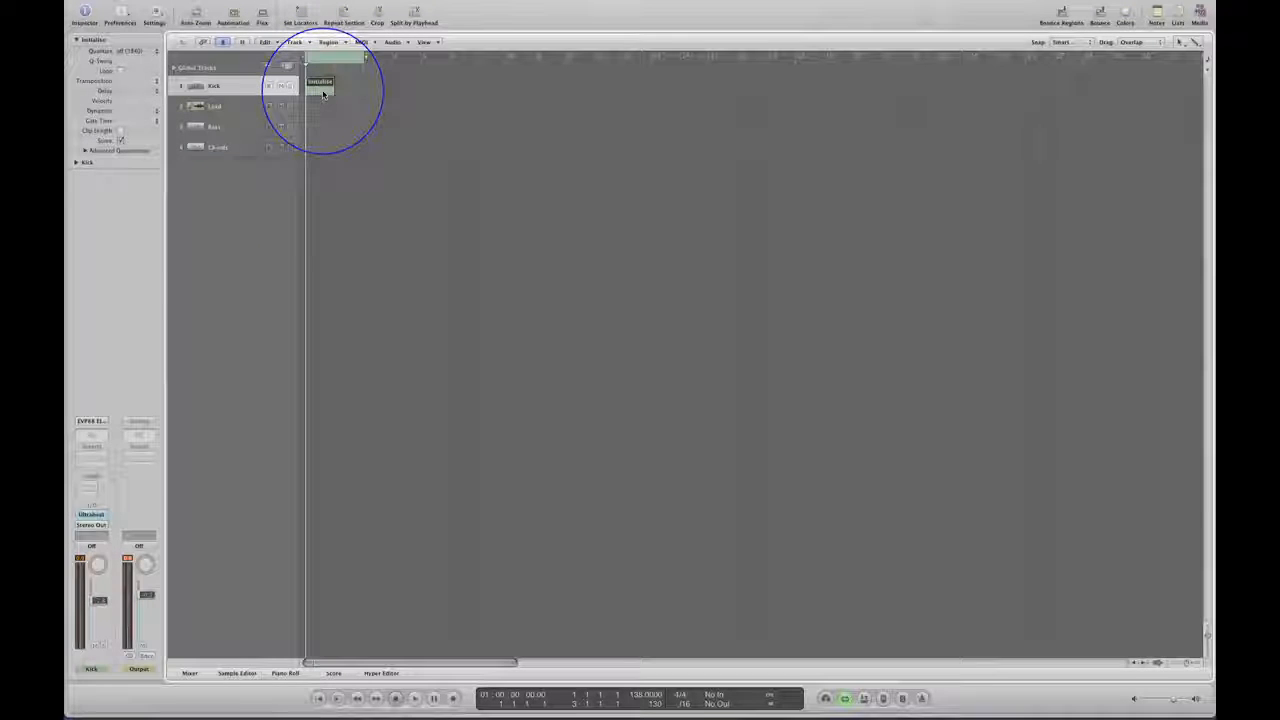
pyautogui.doubleClick(320, 86)
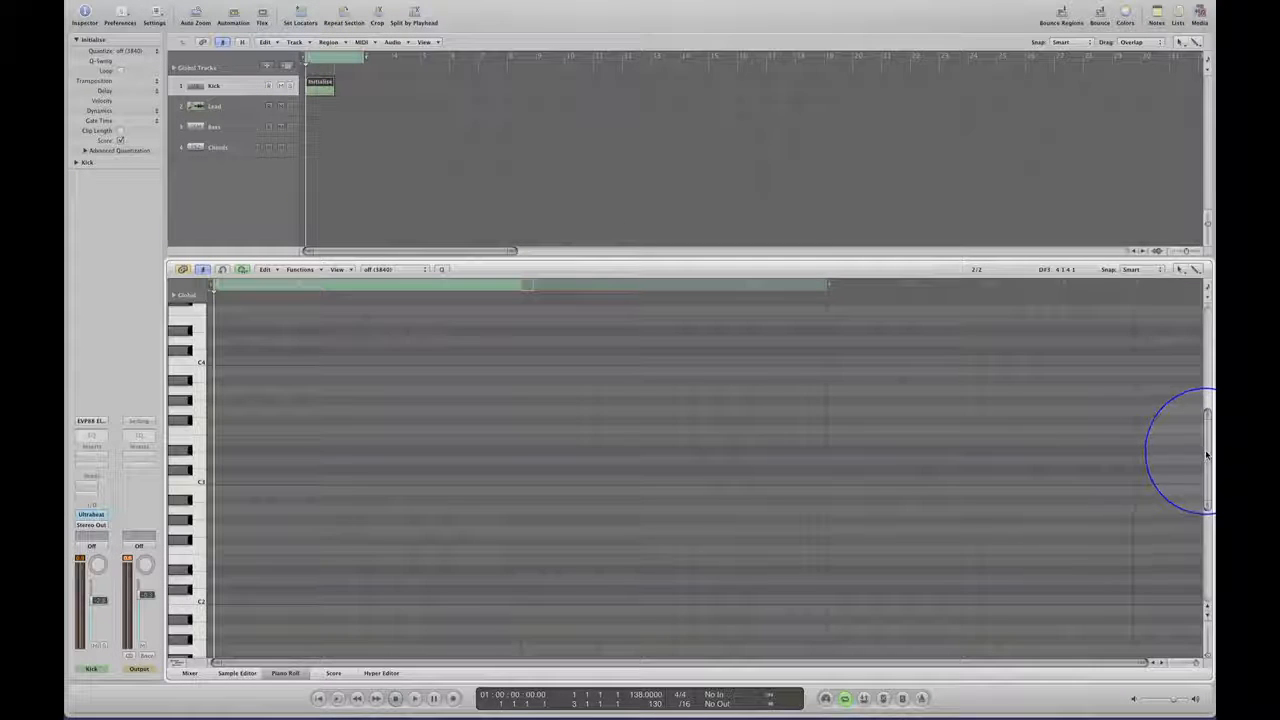
pyautogui.moveTo(1196, 464); pyautogui.dragTo(1198, 512)
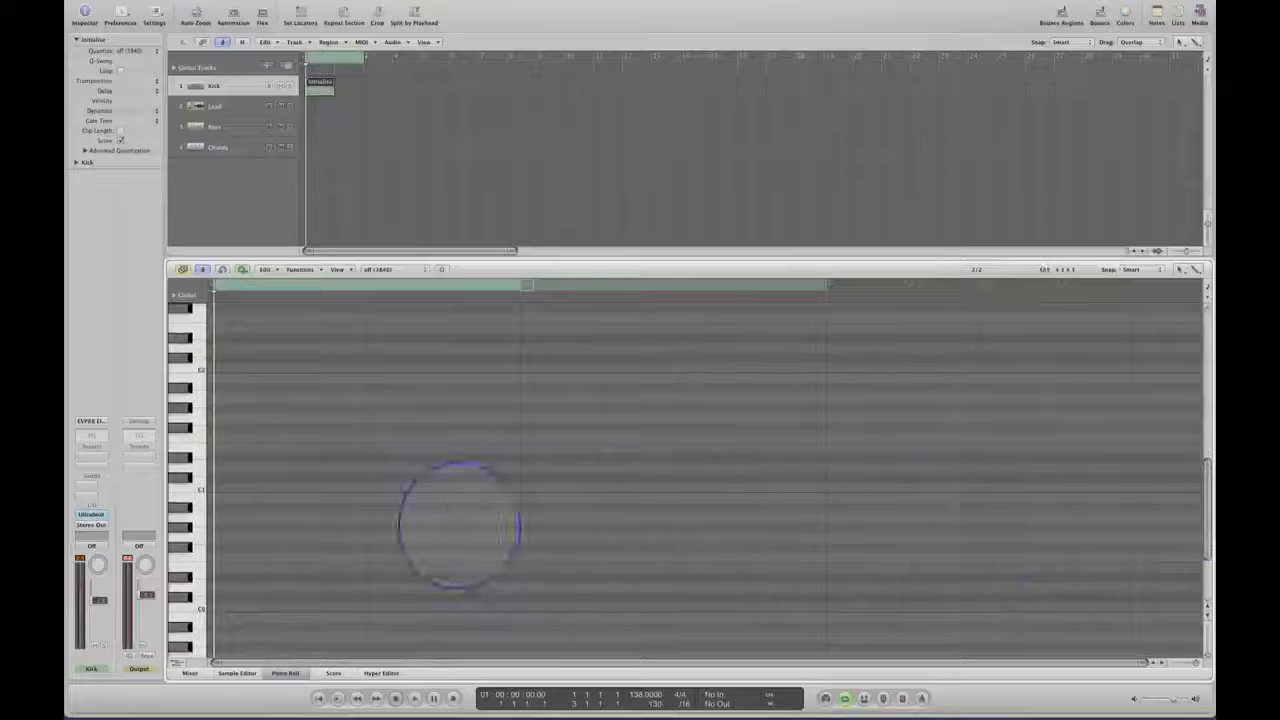
# Add C1 kick notes on all four beats of bar 1, copy the region to bar 2 and play the result.
pyautogui.click(224, 488)
pyautogui.click(300, 488)
pyautogui.click(377, 488)
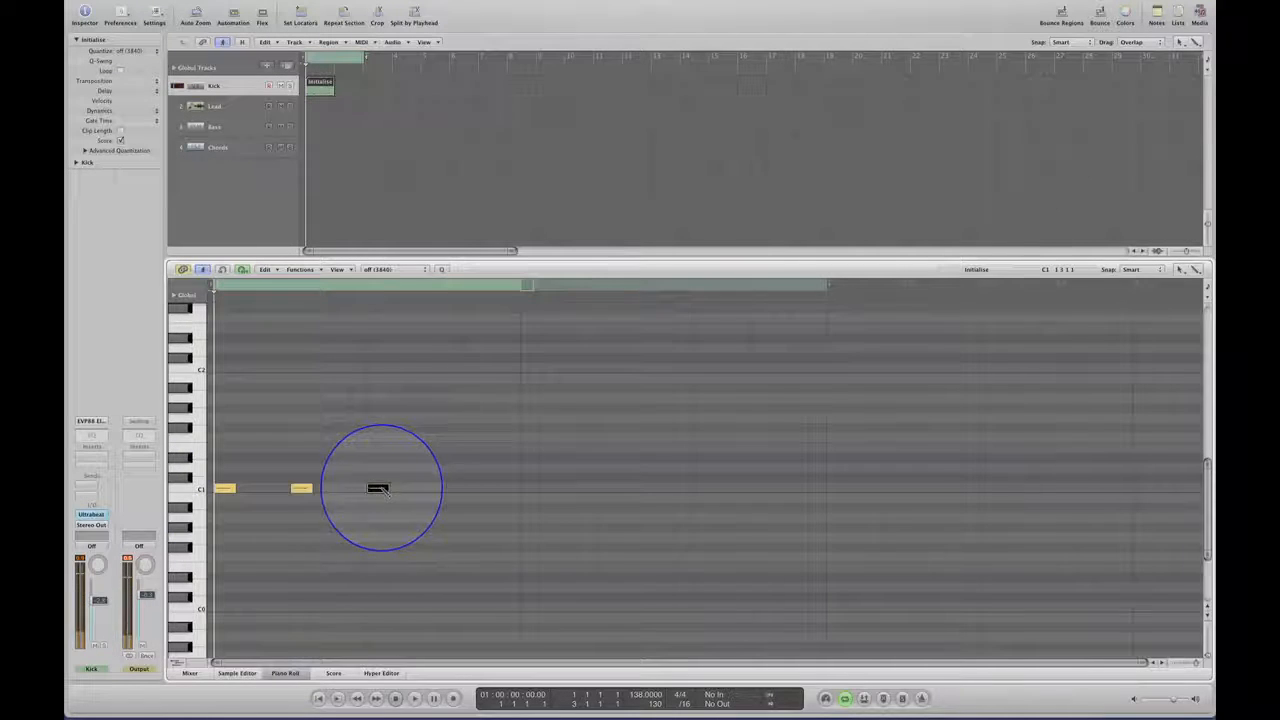
pyautogui.click(454, 488)
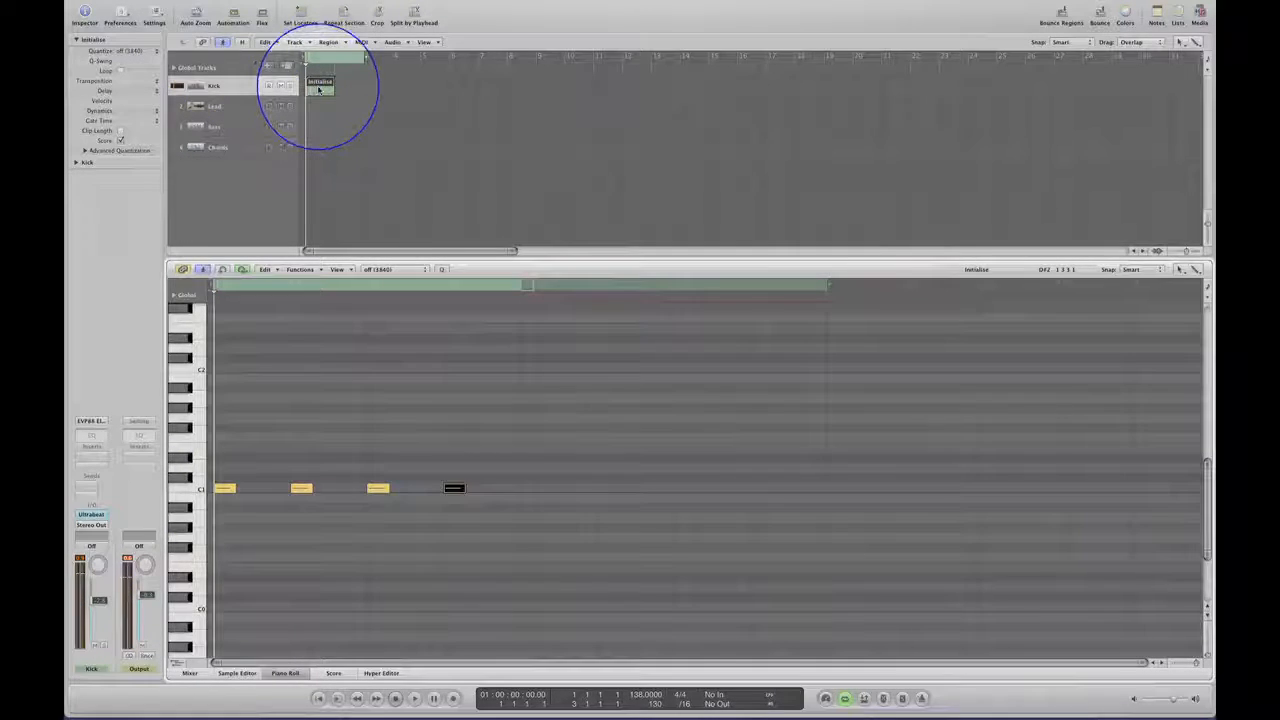
pyautogui.moveTo(319, 90); pyautogui.dragTo(348, 90)
pyautogui.press('space')
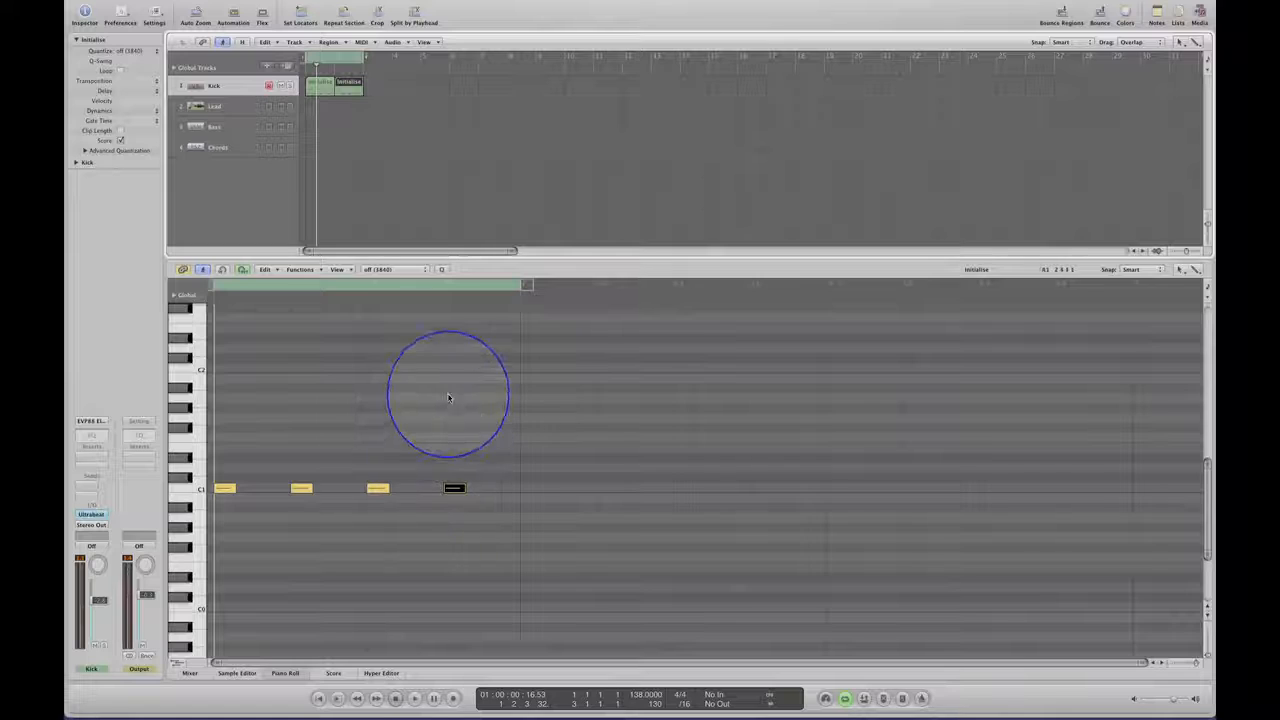
# Create an empty MIDI region at bar 1 of the Lead track and extend it to two bars.
pyautogui.click(227, 106)
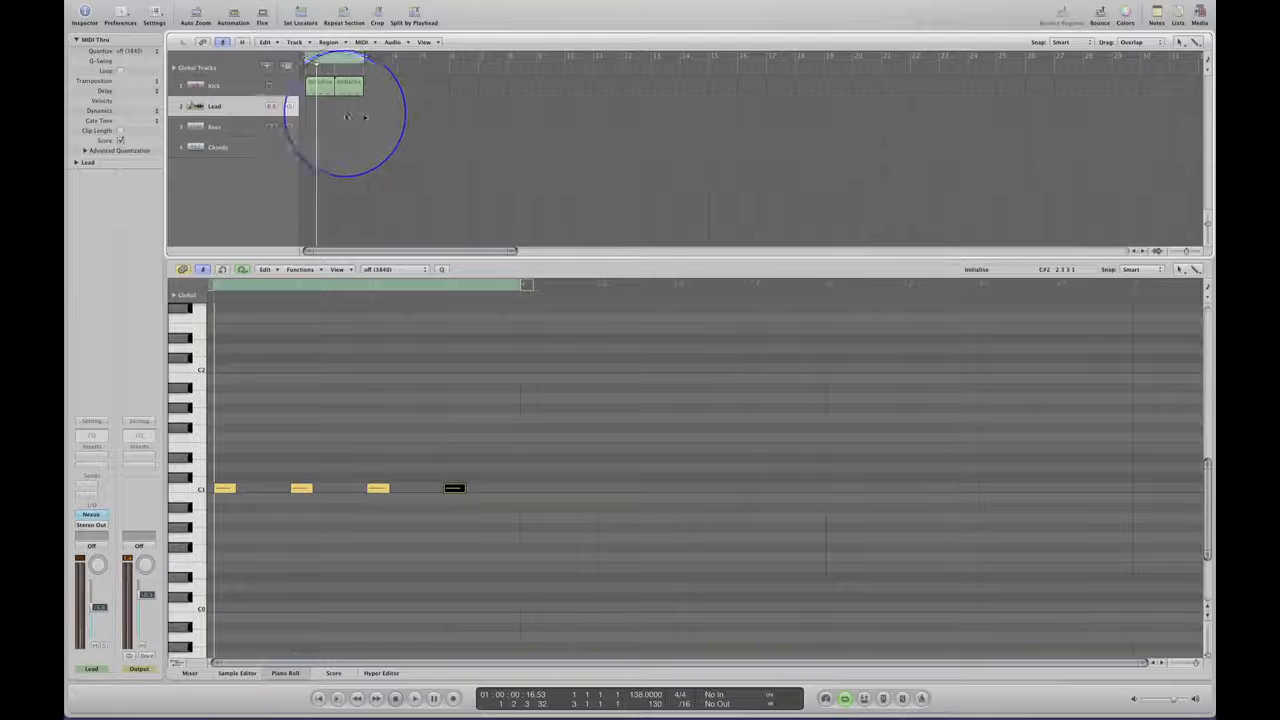
pyautogui.click(318, 106)
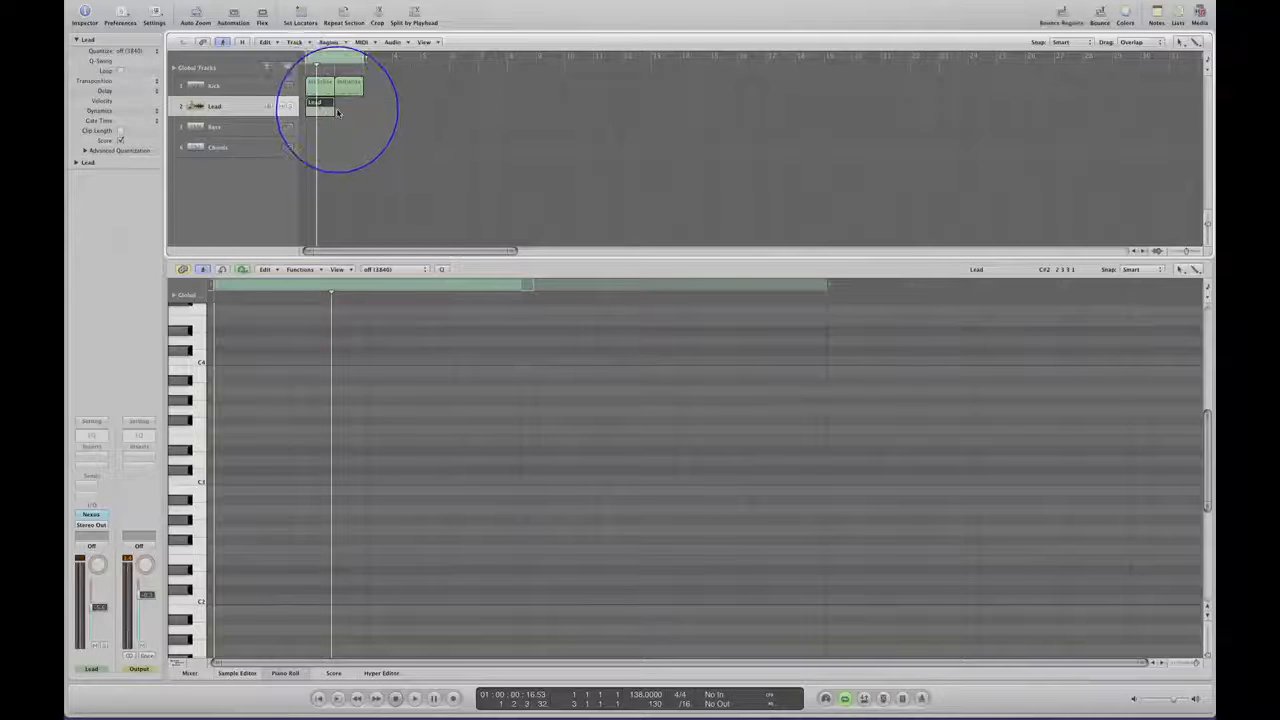
pyautogui.moveTo(333, 110); pyautogui.dragTo(363, 111)
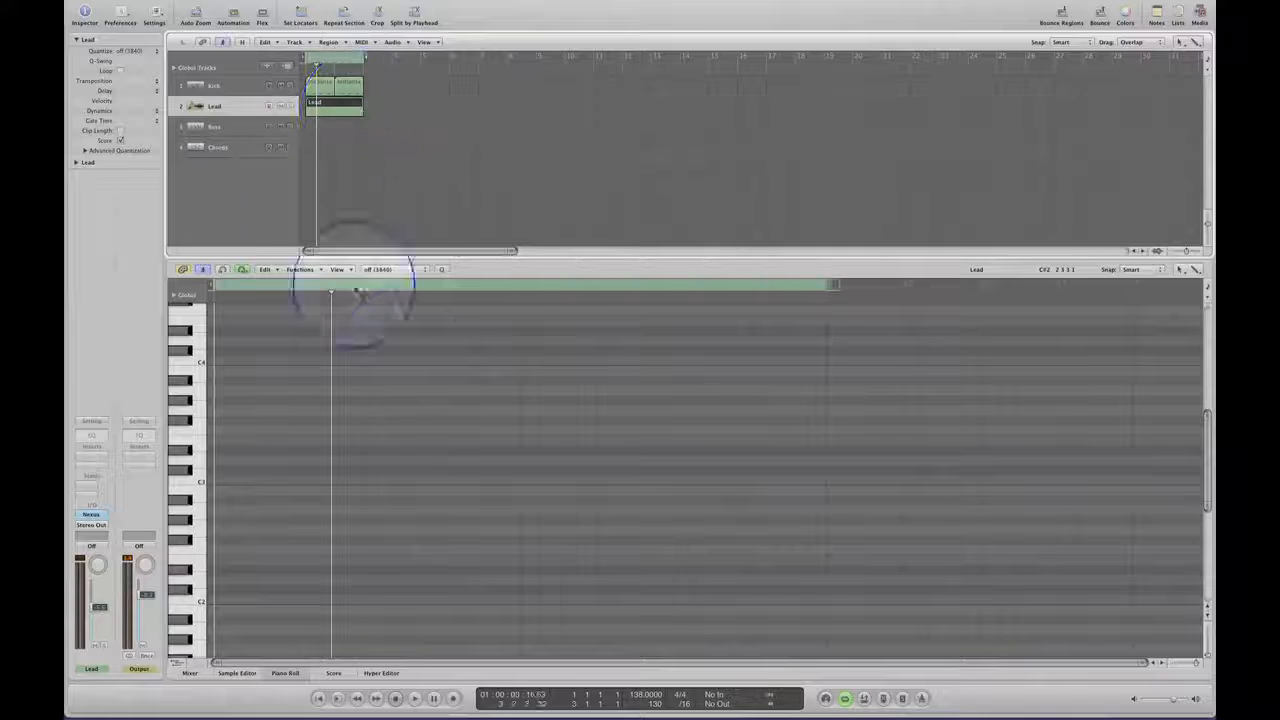
# Add eight C3 notes to the Lead region, one on every beat of both bars.
pyautogui.click(225, 481)
pyautogui.click(301, 481)
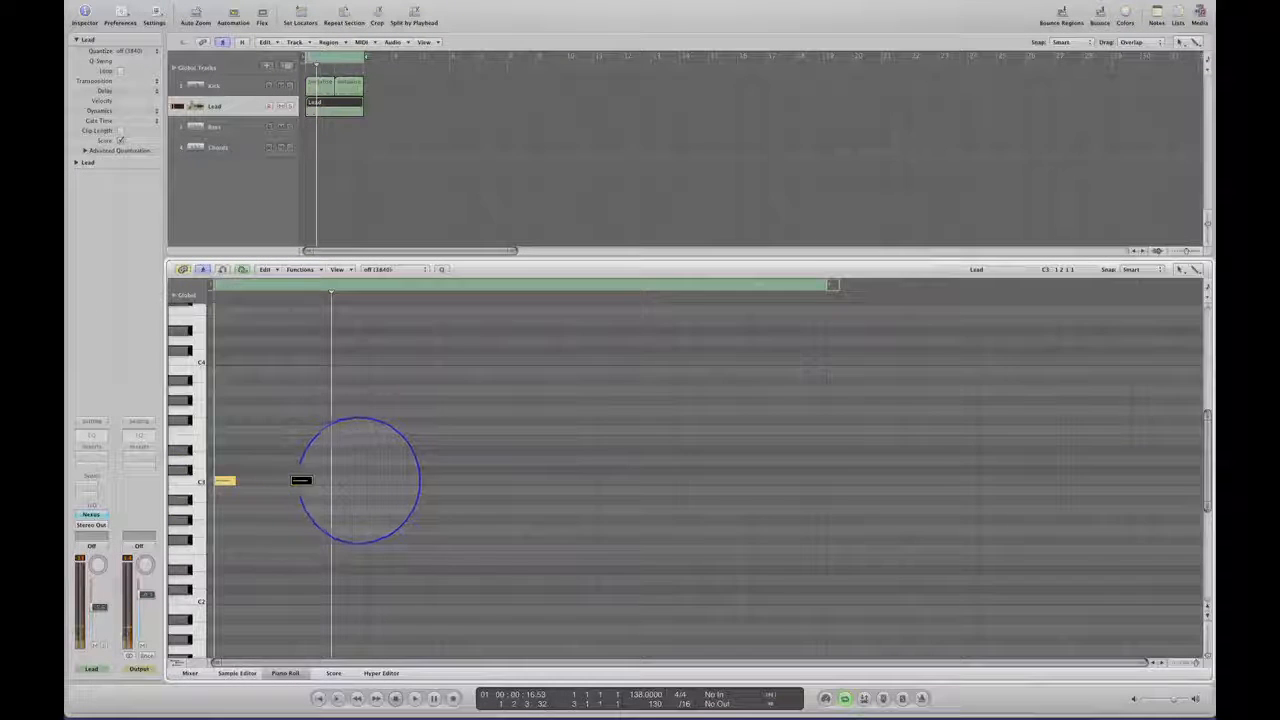
pyautogui.click(377, 481)
pyautogui.click(454, 481)
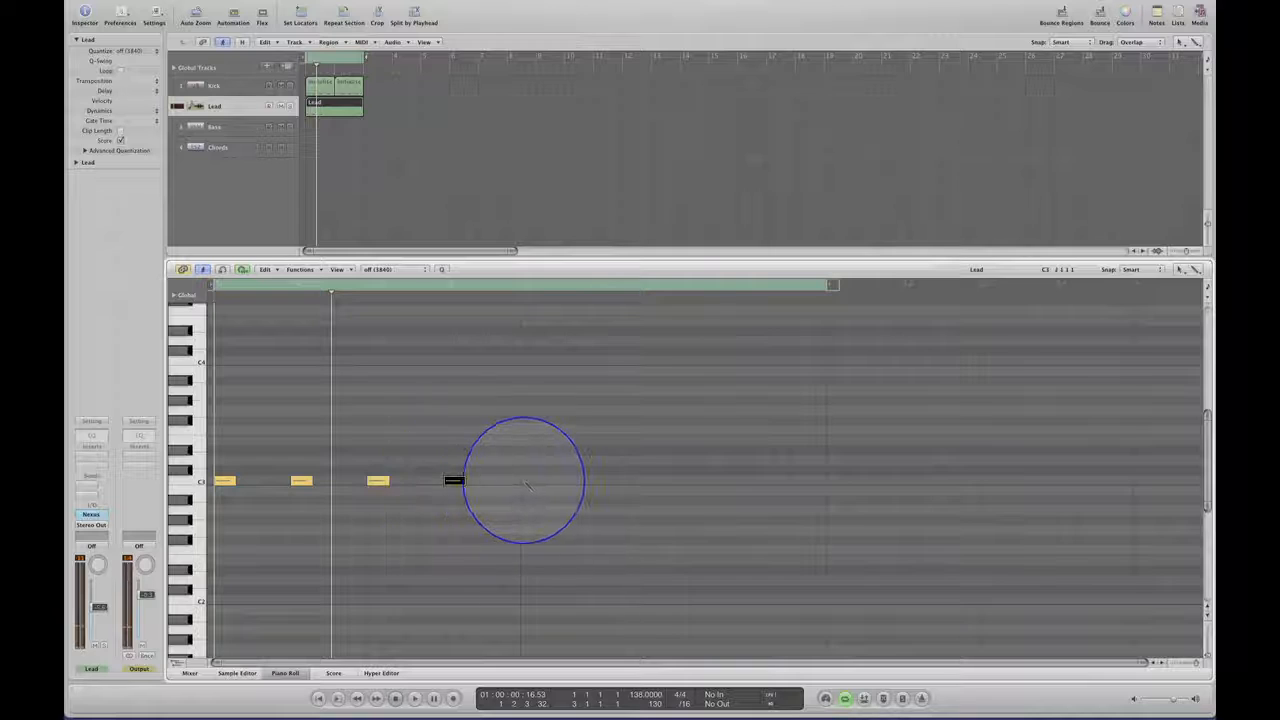
pyautogui.click(530, 481)
pyautogui.click(607, 481)
pyautogui.click(684, 481)
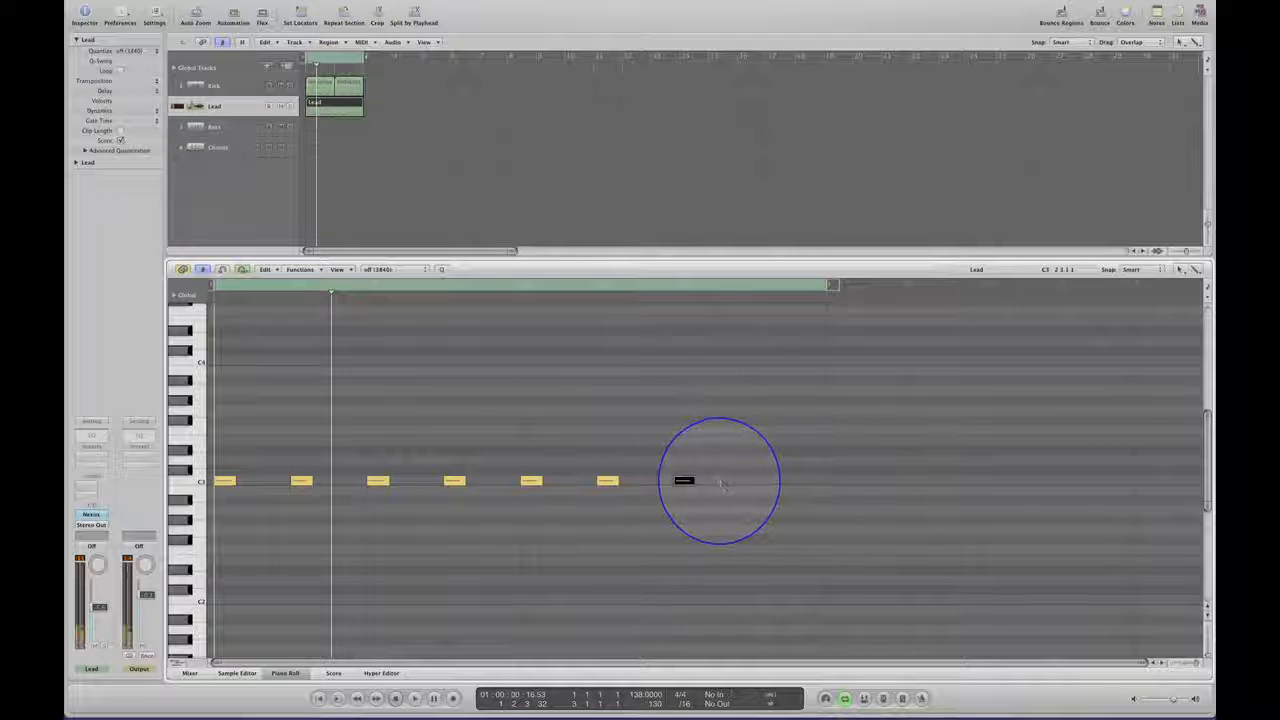
pyautogui.click(760, 481)
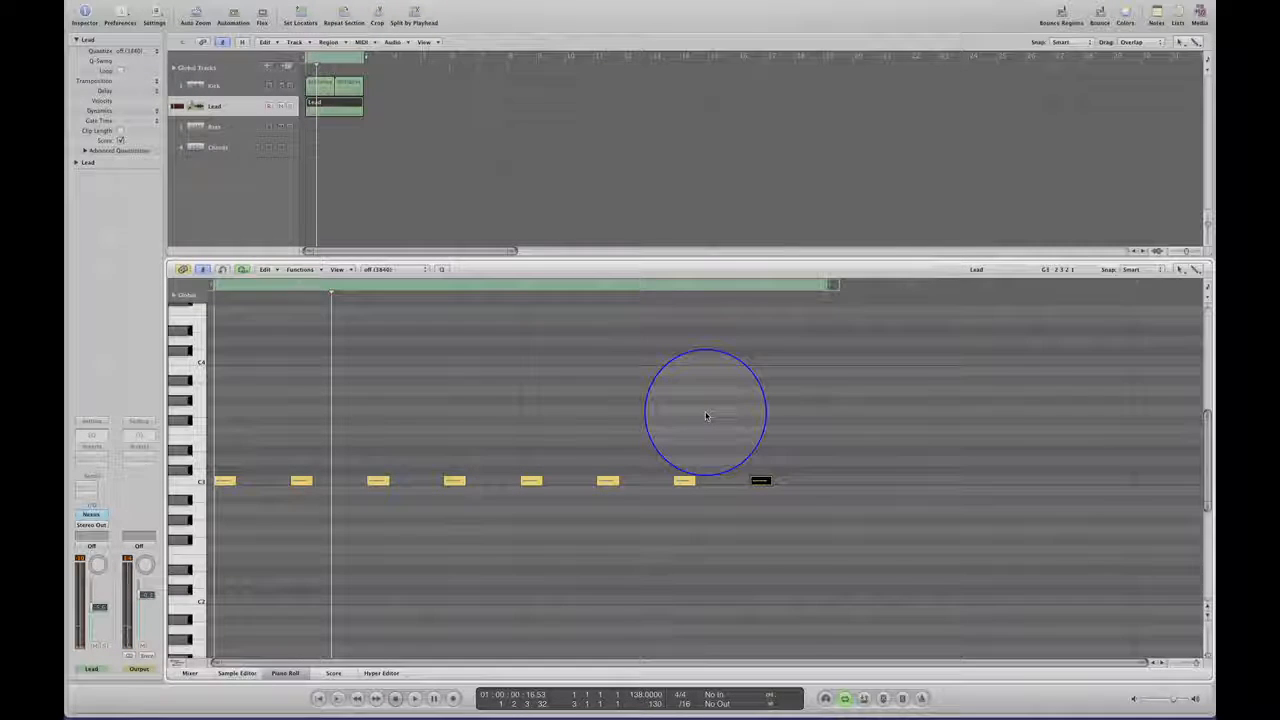
# Play back the two-bar loop to hear the lead notes falling on the kick beats.
pyautogui.press('space')
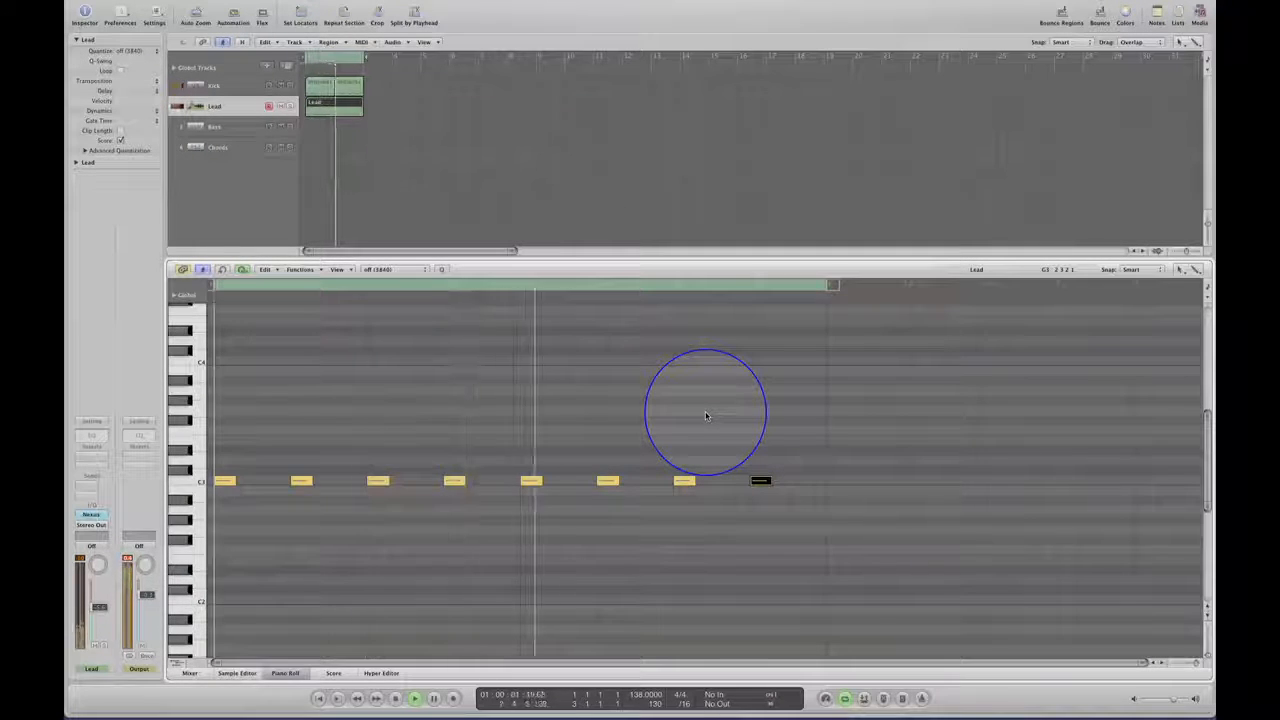
pyautogui.press('space')
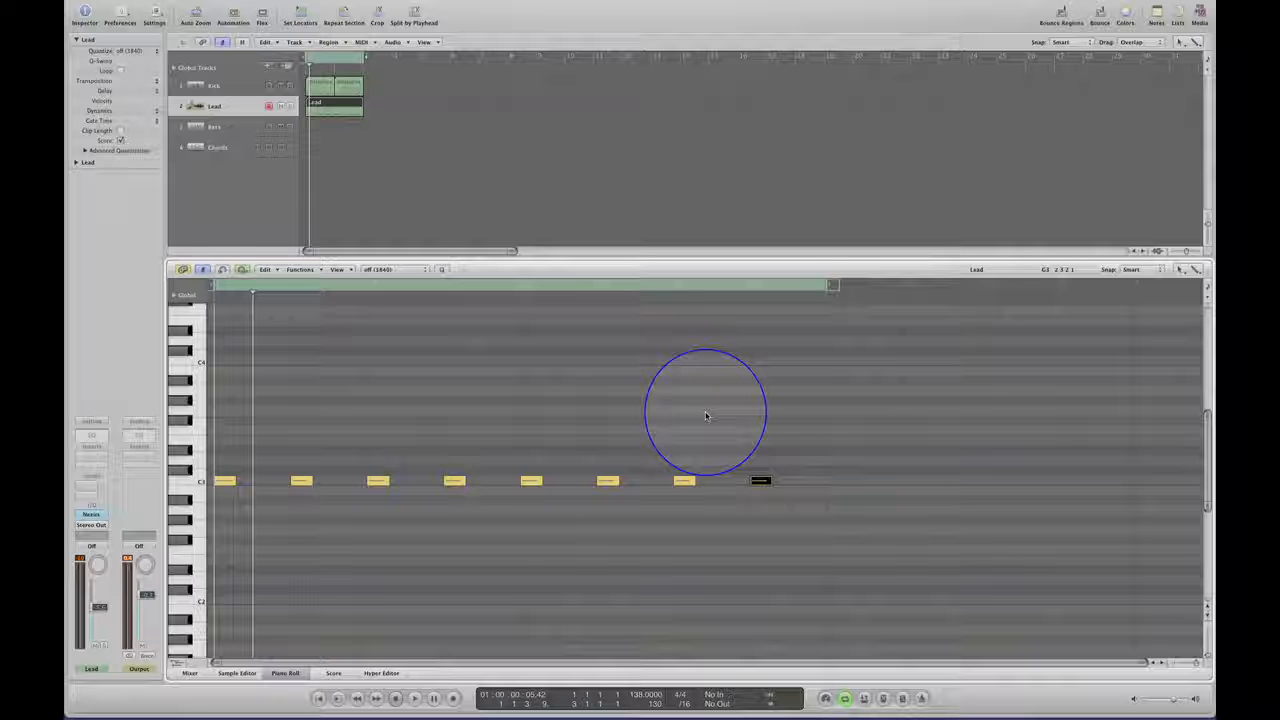
pyautogui.press('space')
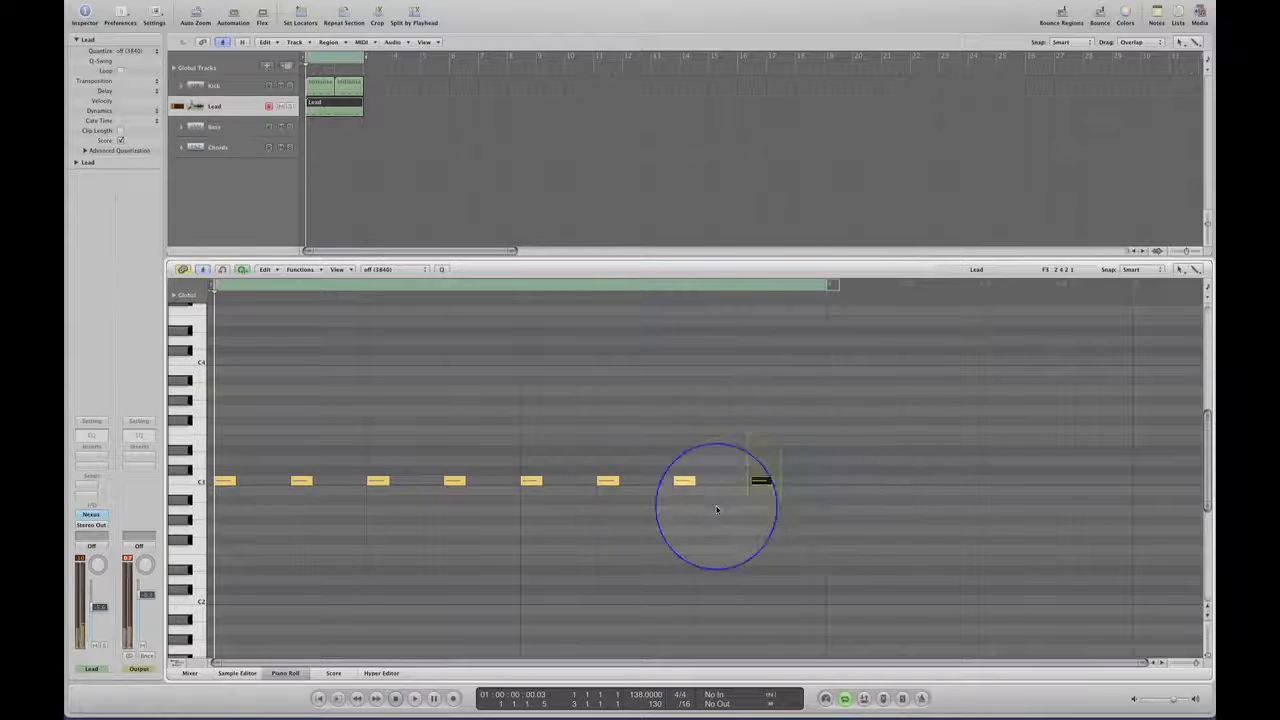
# Move all eight lead notes half a beat later onto the offbeats and play the loop.
pyautogui.moveTo(716, 510); pyautogui.dragTo(264, 487)
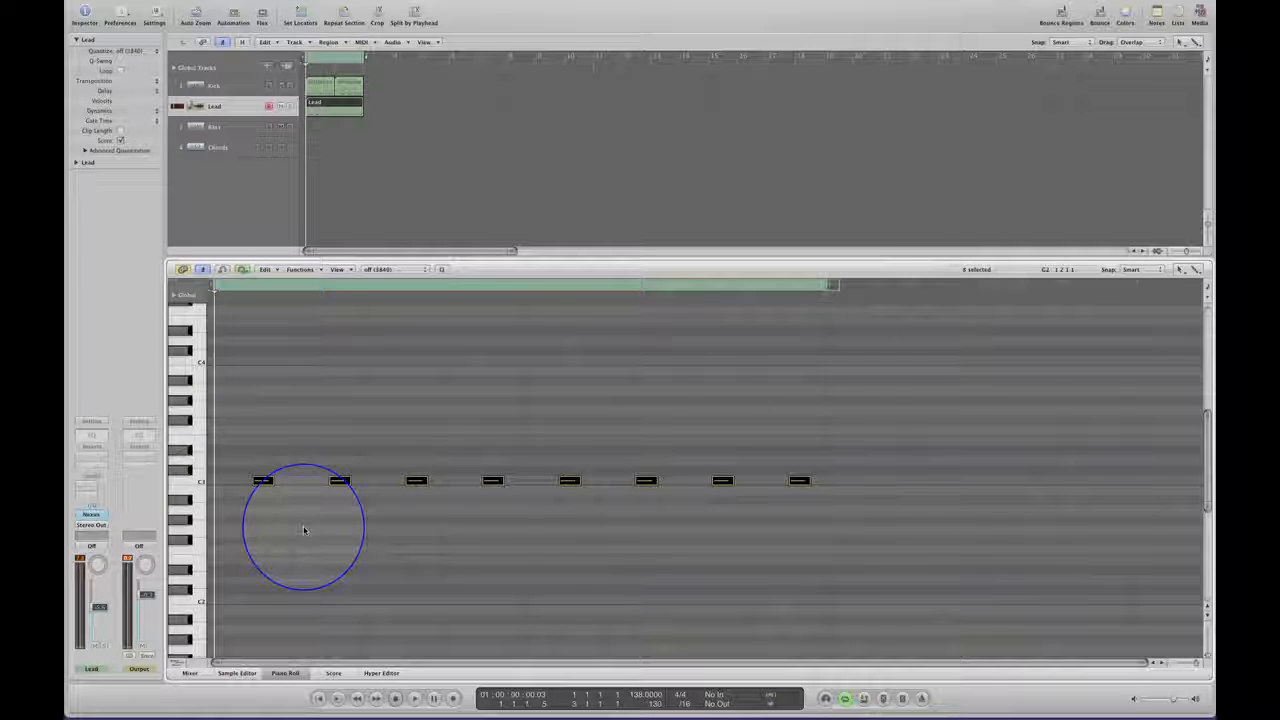
pyautogui.press('space')
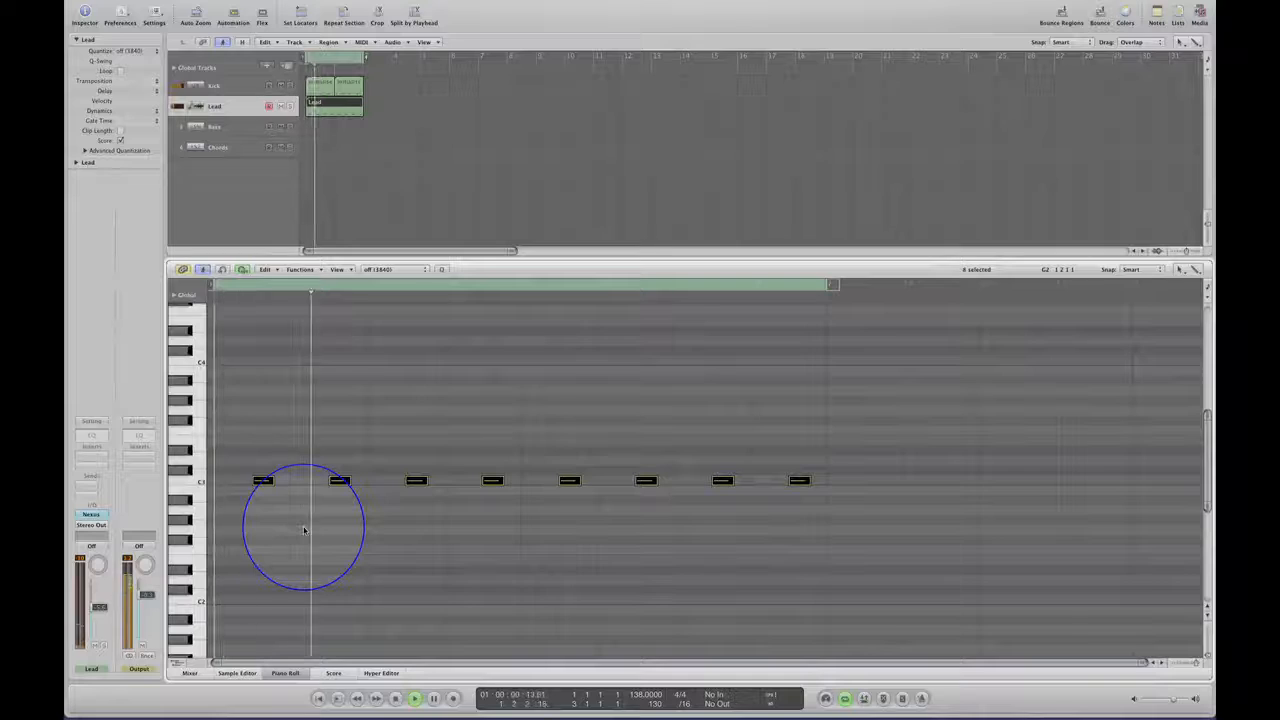
# Stop playback, delete all eight offbeat notes from the Lead region and return the playhead to the start.
pyautogui.press('space')
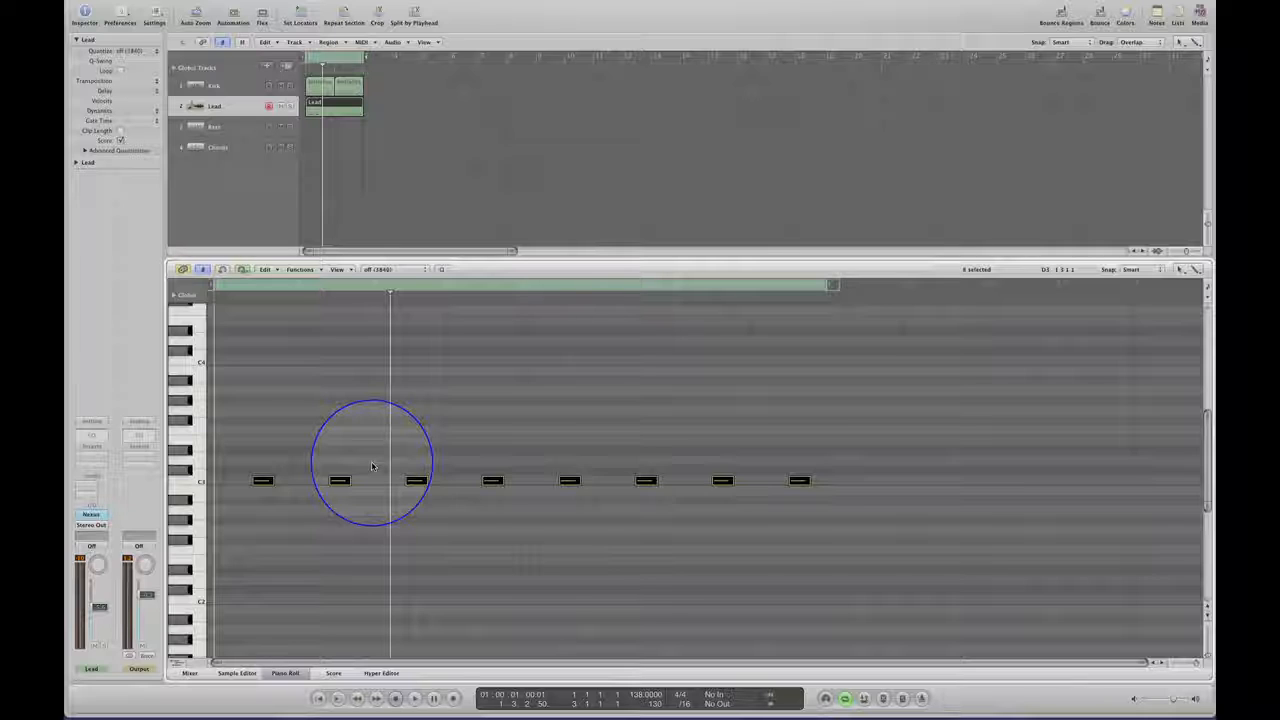
pyautogui.moveTo(857, 452); pyautogui.dragTo(248, 508)
pyautogui.press('Delete')
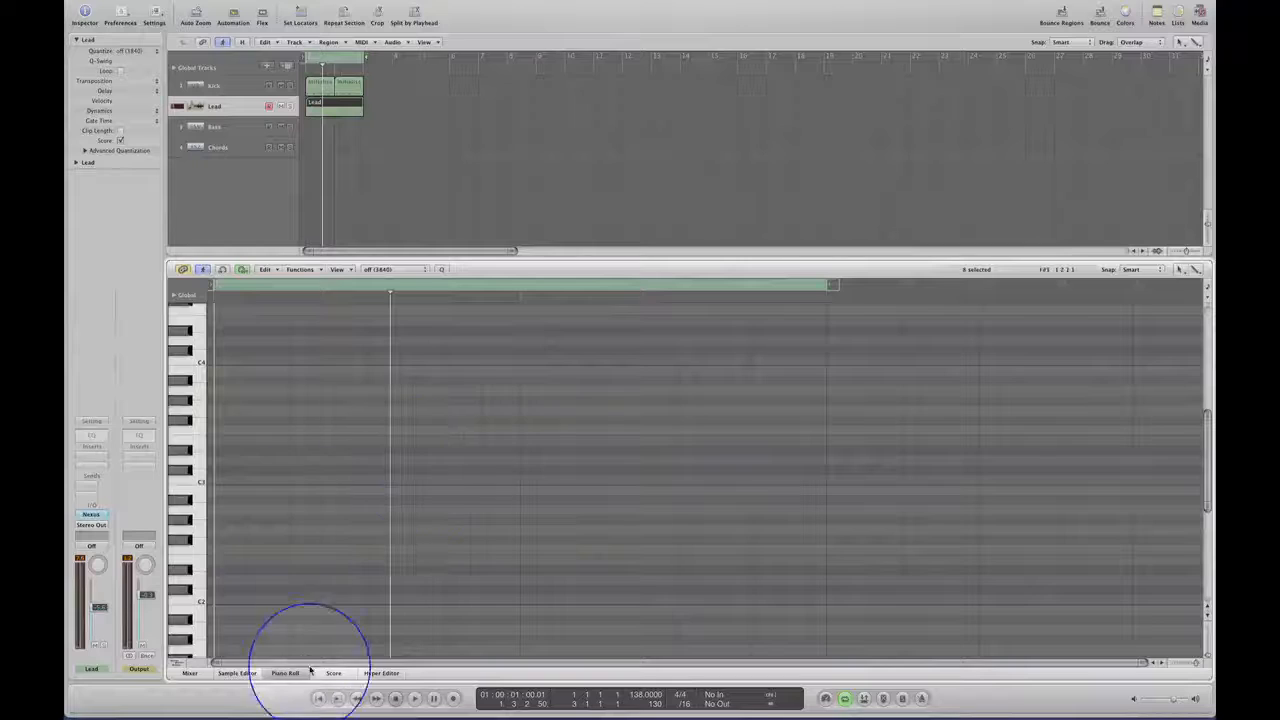
pyautogui.click(322, 700)
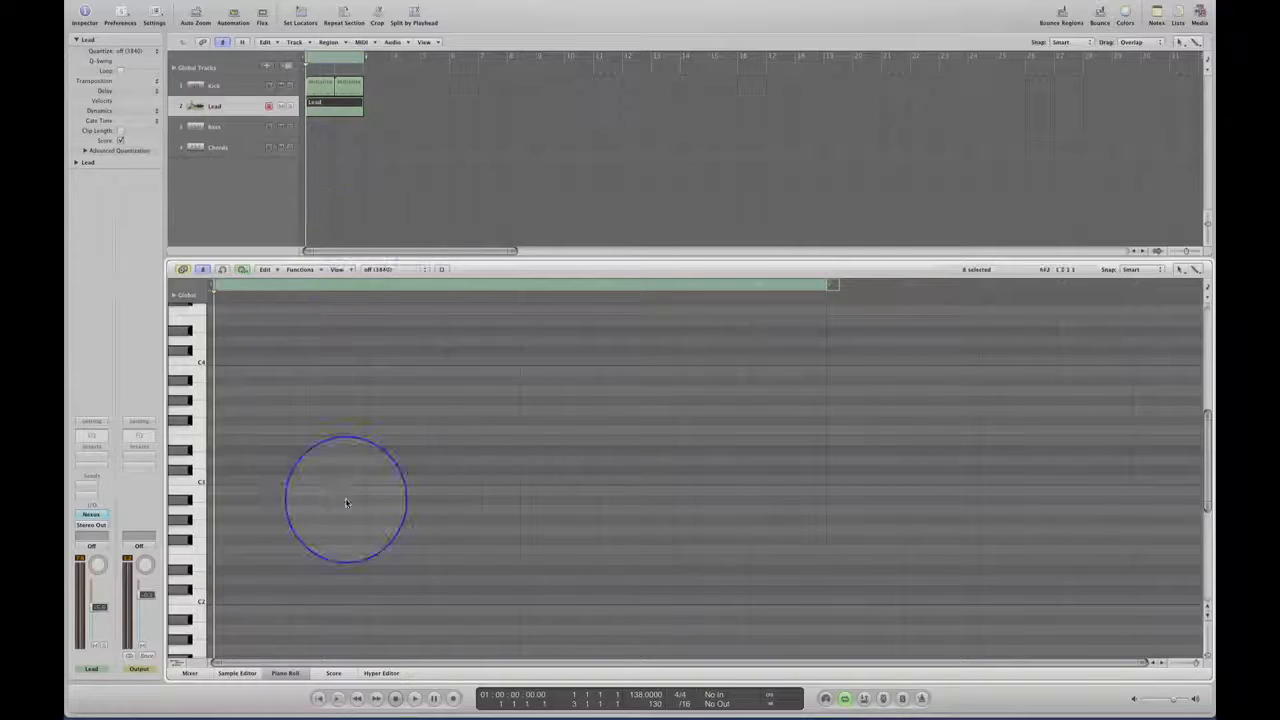
# Add a C3 note at the very start of the Lead region and trim its end to make it slightly shorter.
pyautogui.click(230, 483)
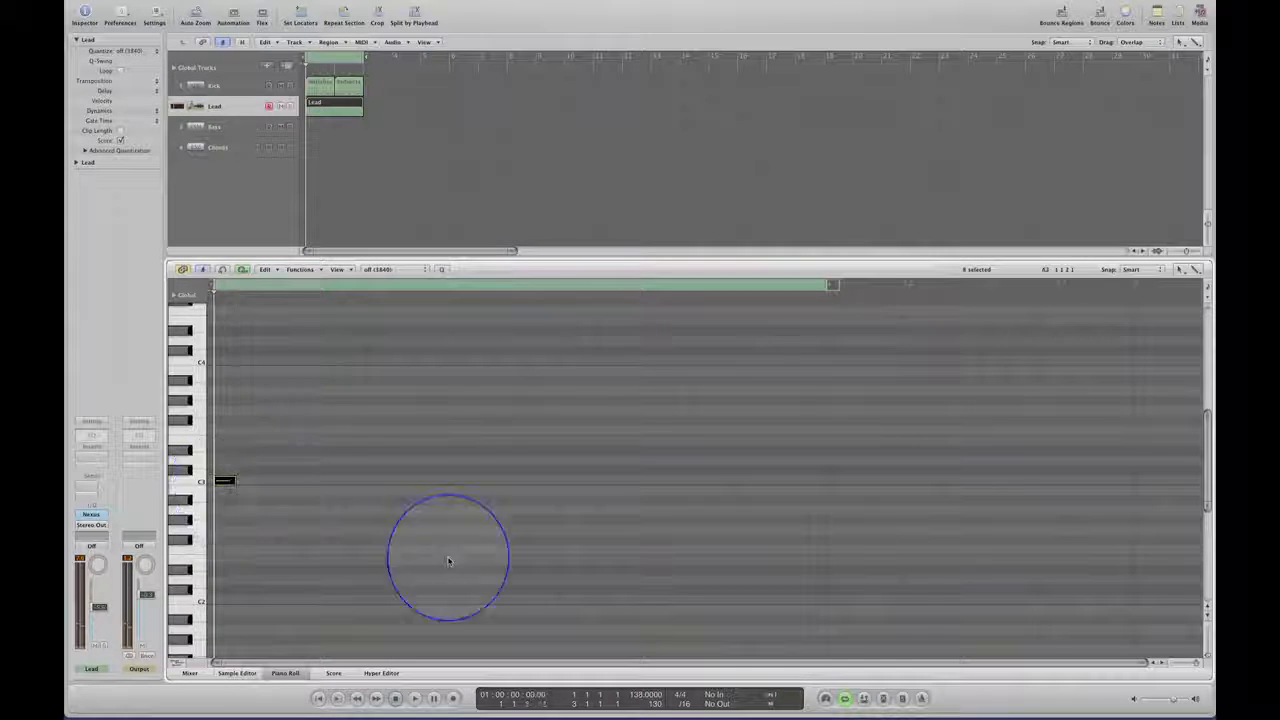
pyautogui.click(1200, 663)
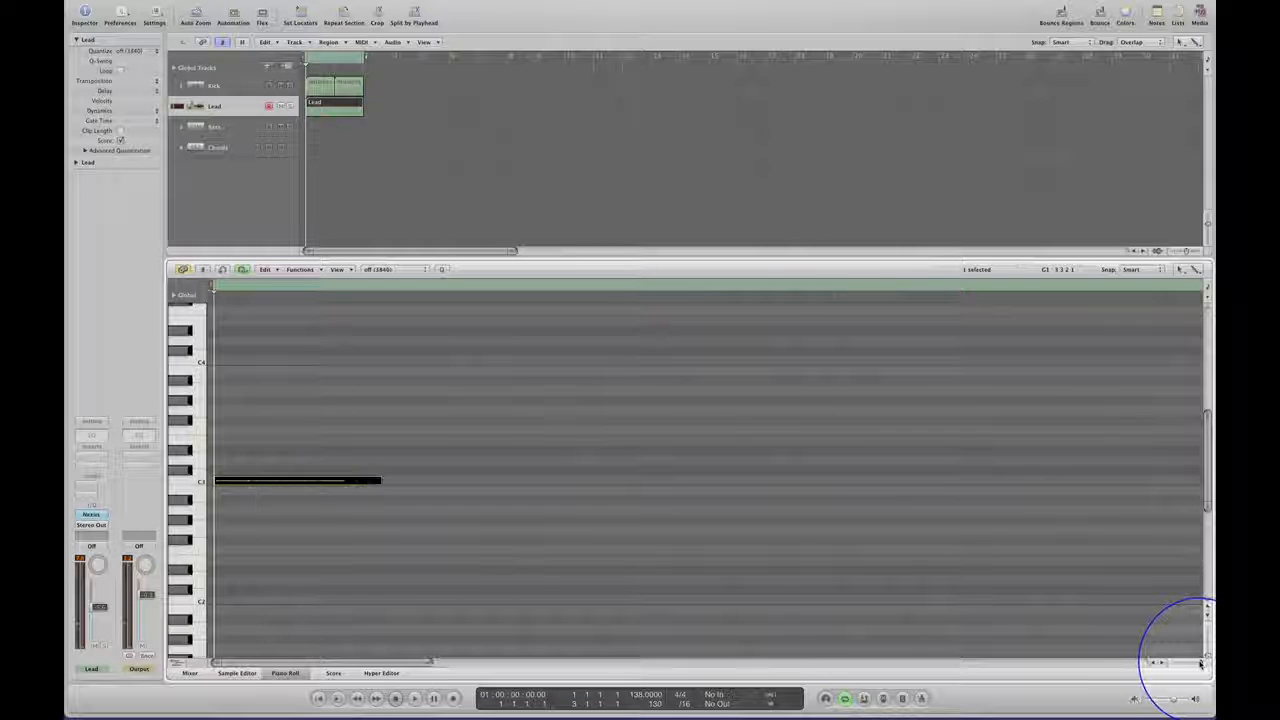
pyautogui.click(379, 482)
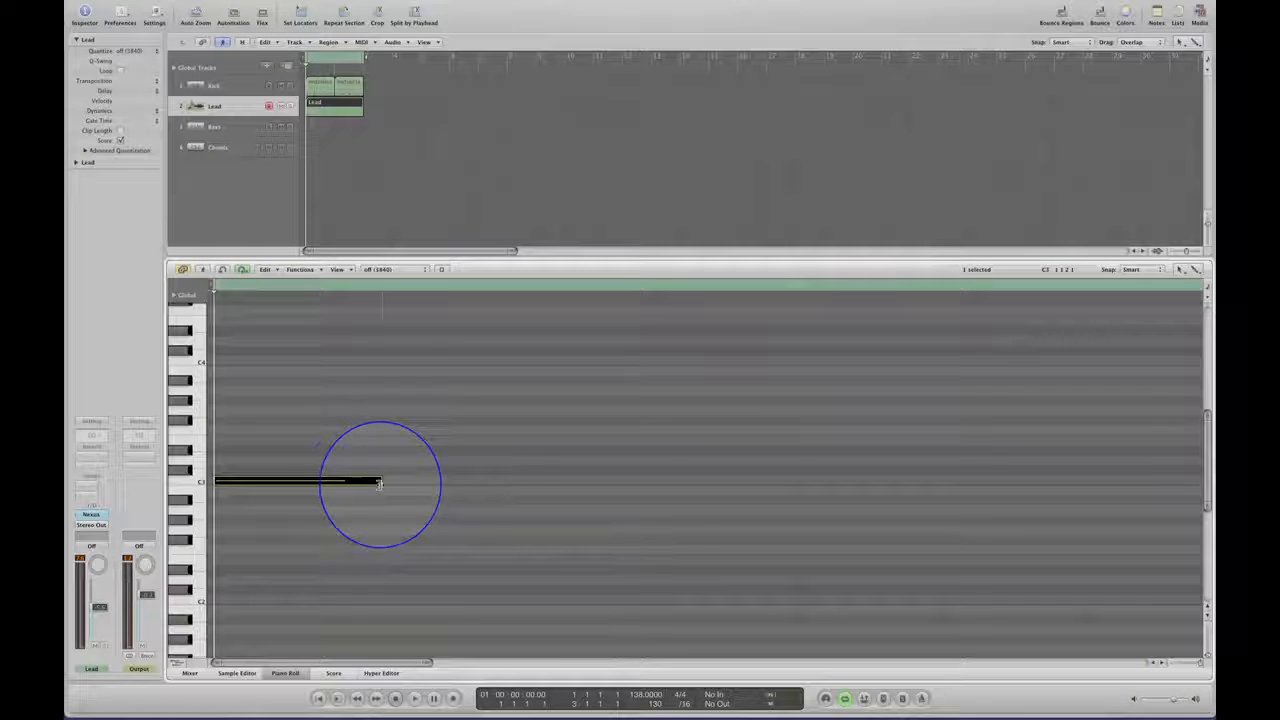
pyautogui.moveTo(379, 482); pyautogui.dragTo(357, 482)
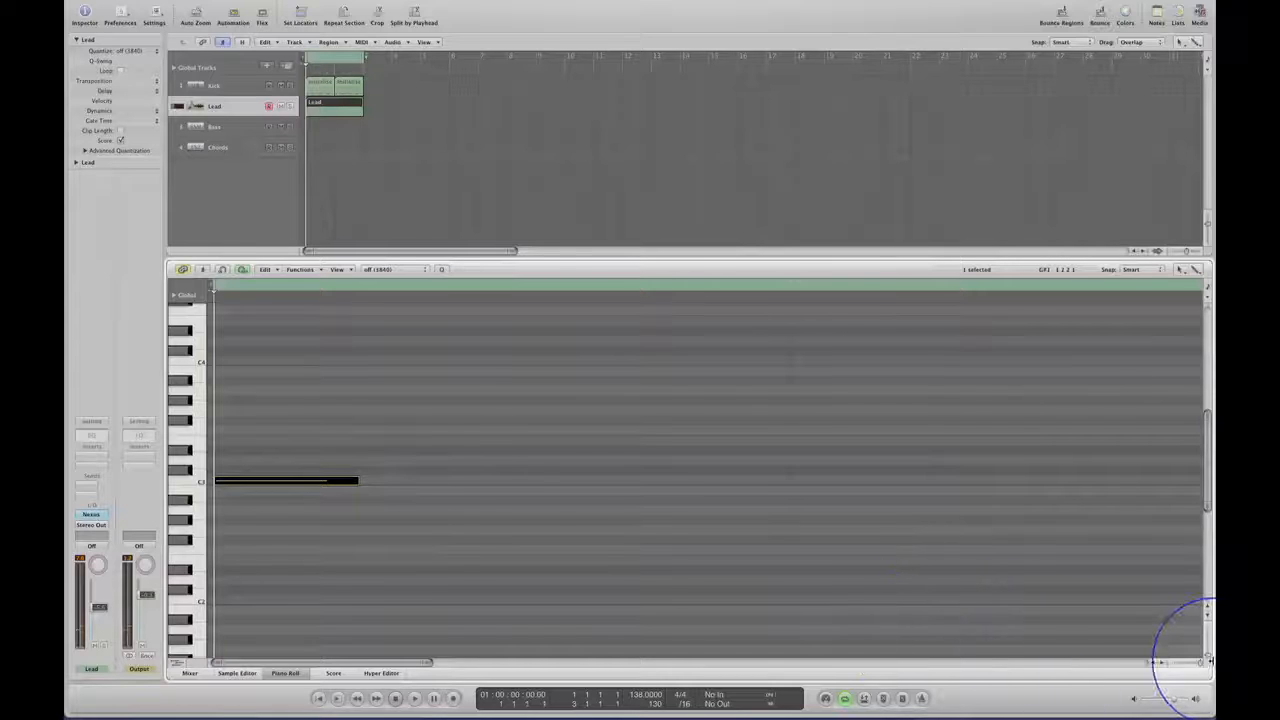
pyautogui.moveTo(1207, 661); pyautogui.dragTo(1196, 663)
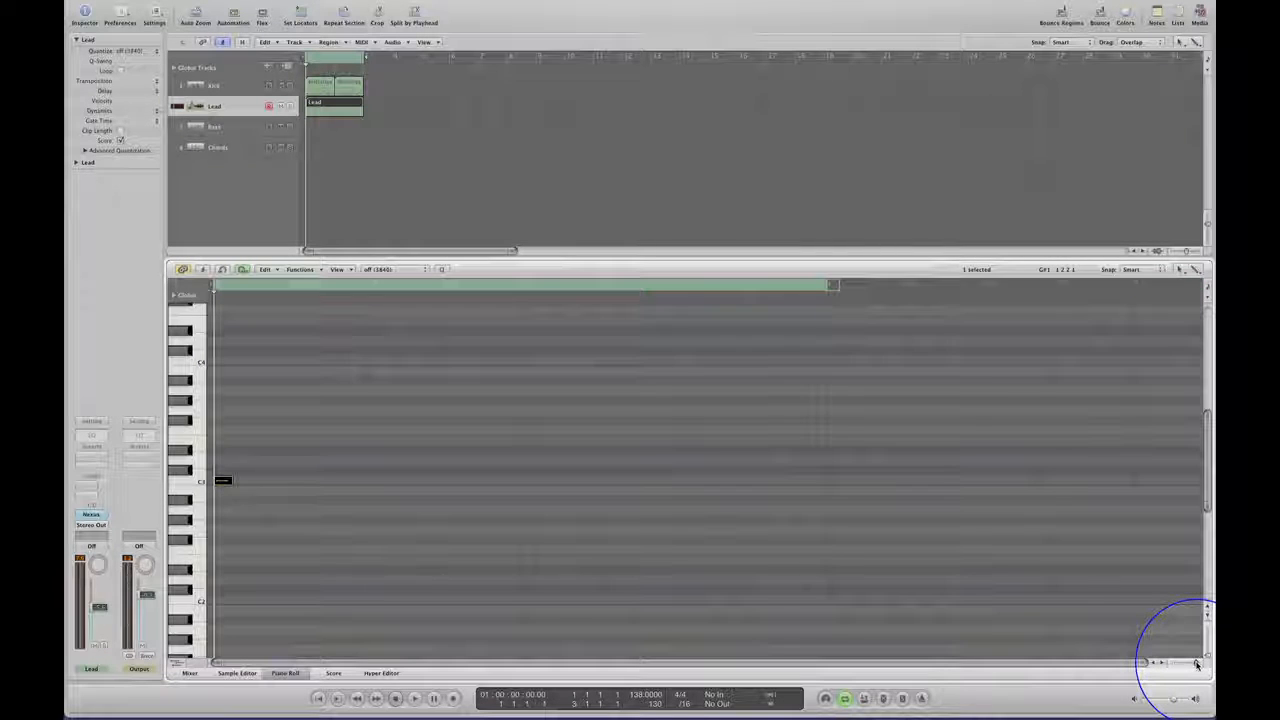
# Add ten more C3 notes across the two-bar Lead region, spaced three sixteenths apart from the first note.
pyautogui.click(279, 482)
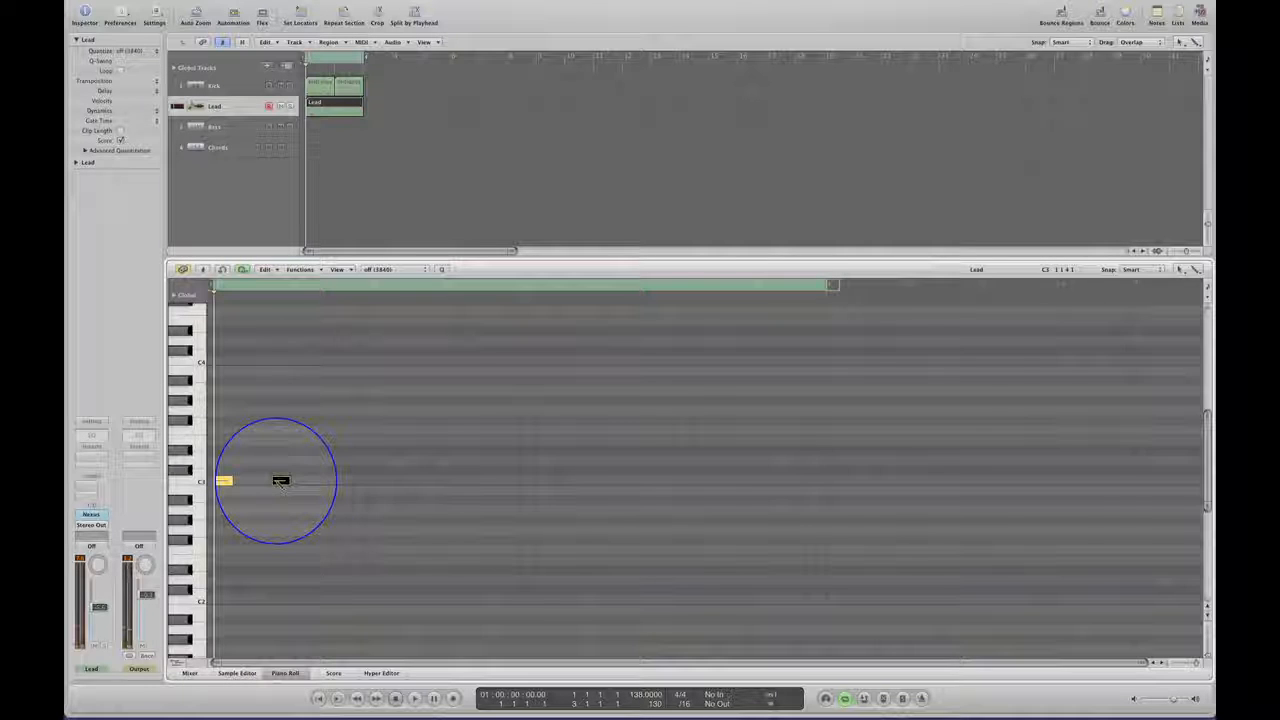
pyautogui.click(338, 482)
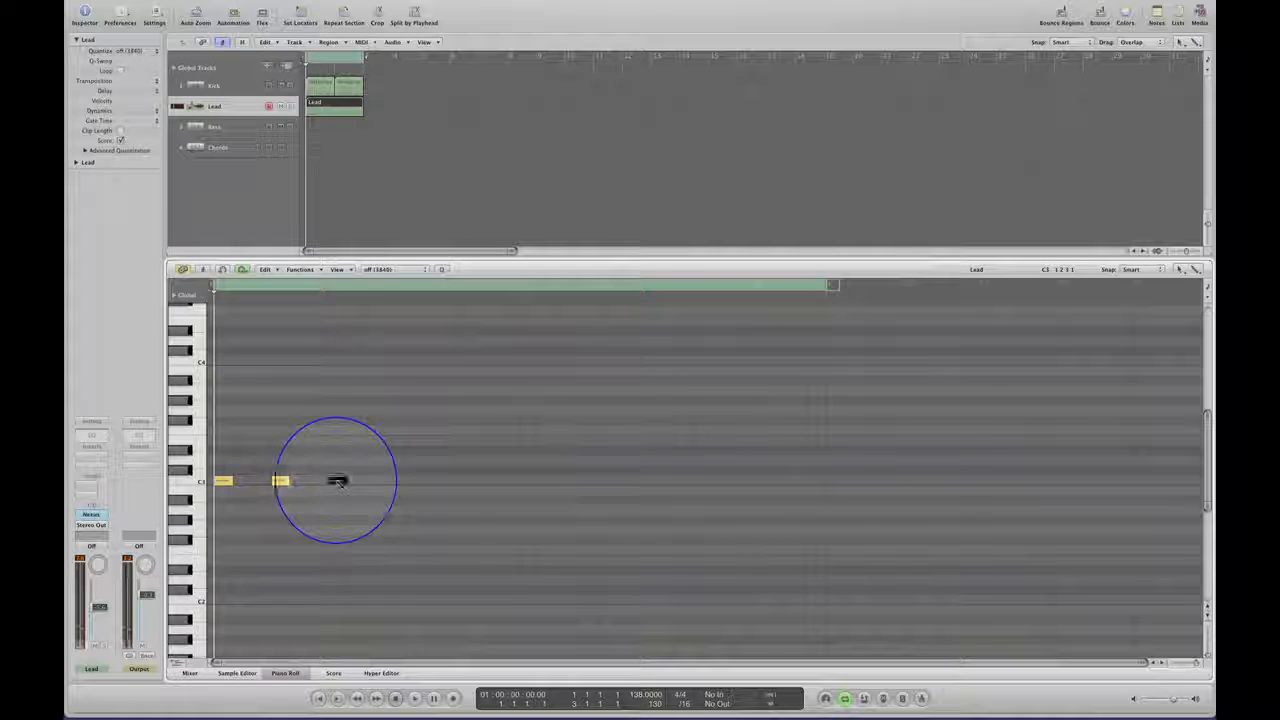
pyautogui.click(395, 482)
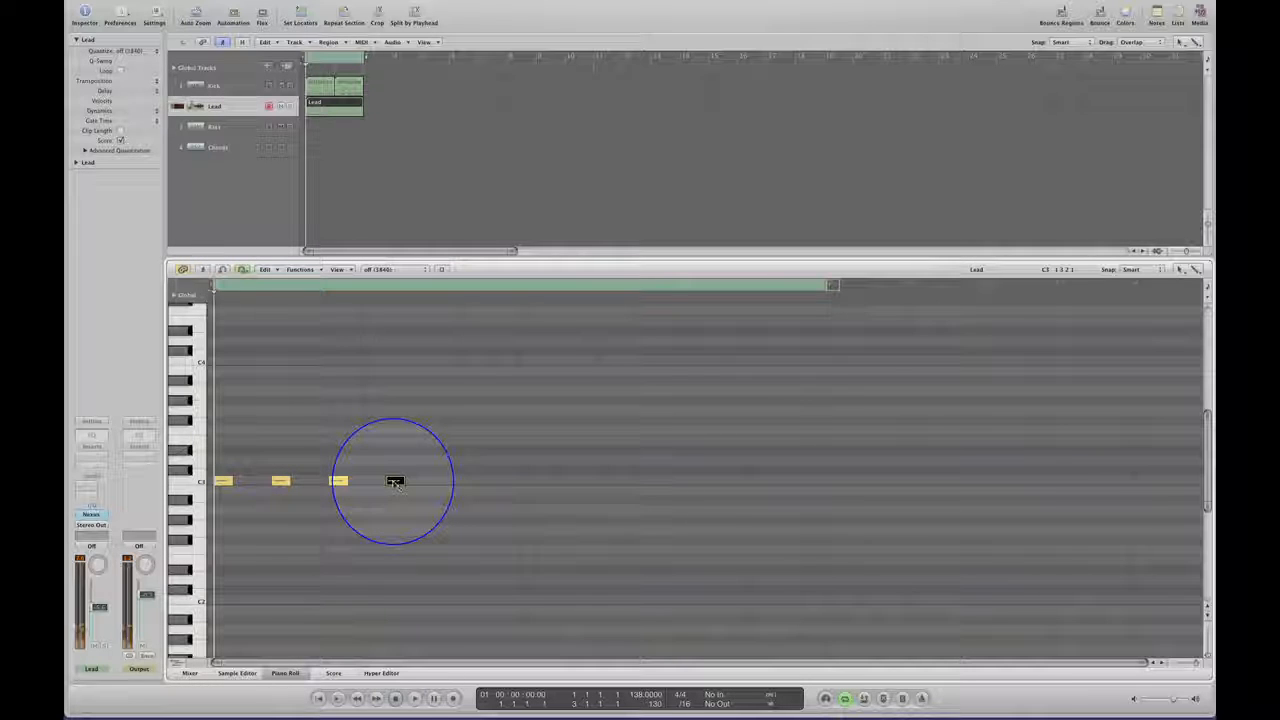
pyautogui.click(452, 482)
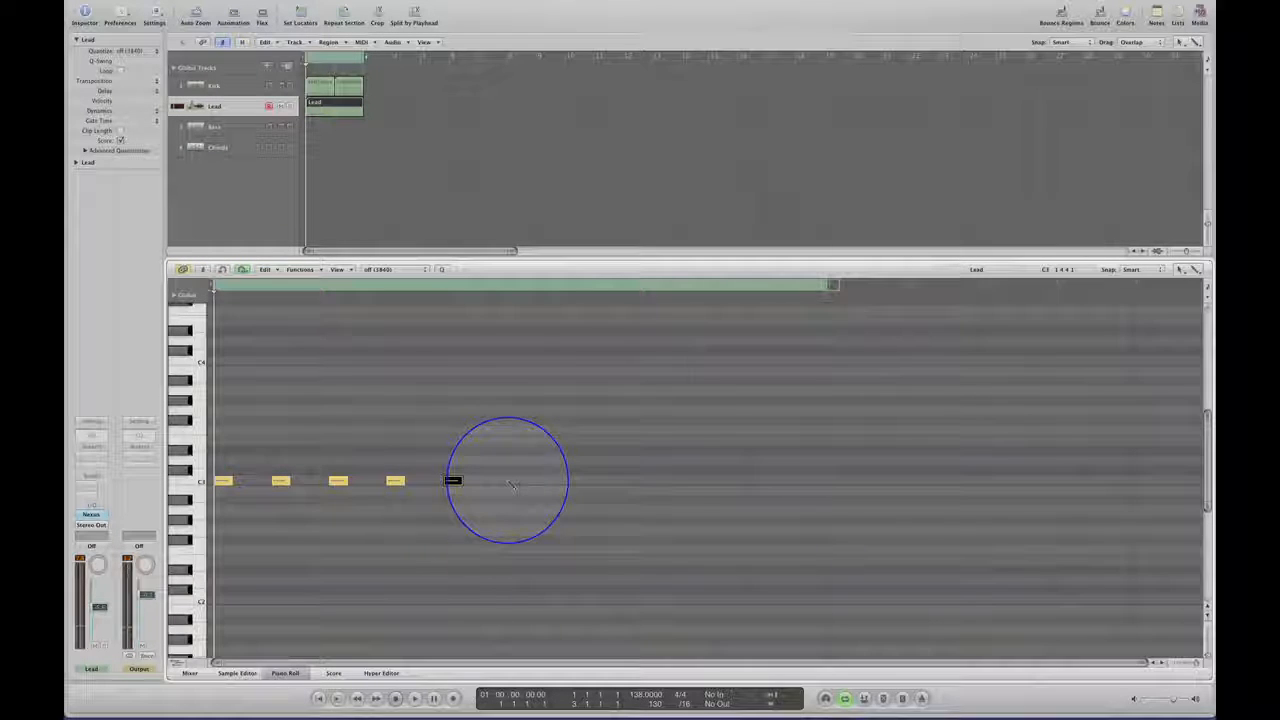
pyautogui.click(510, 482)
pyautogui.click(567, 482)
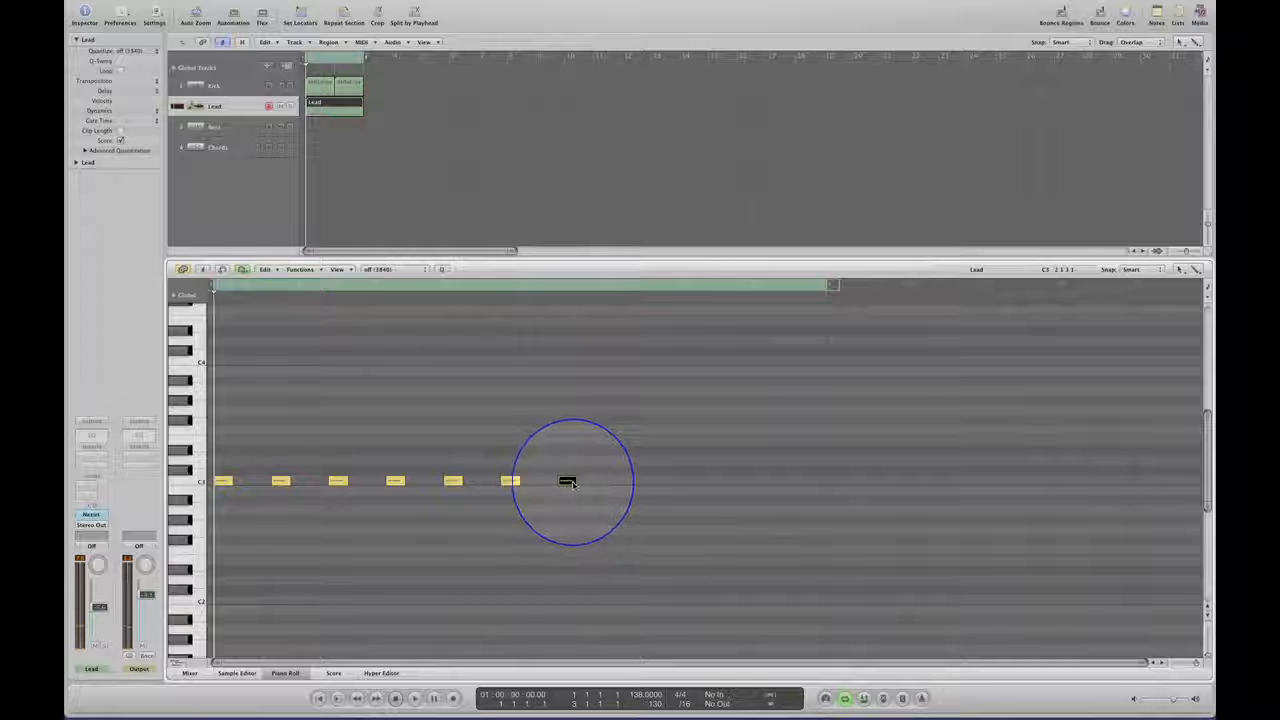
pyautogui.click(624, 482)
pyautogui.click(681, 481)
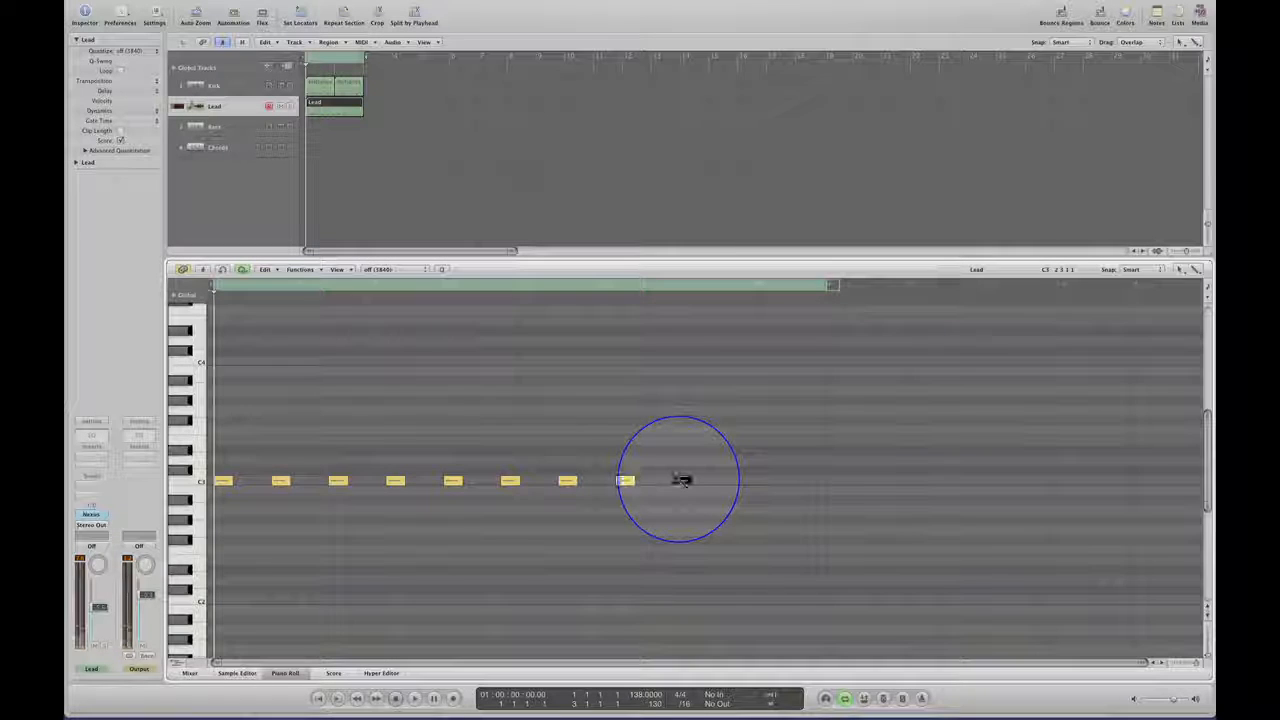
pyautogui.click(739, 481)
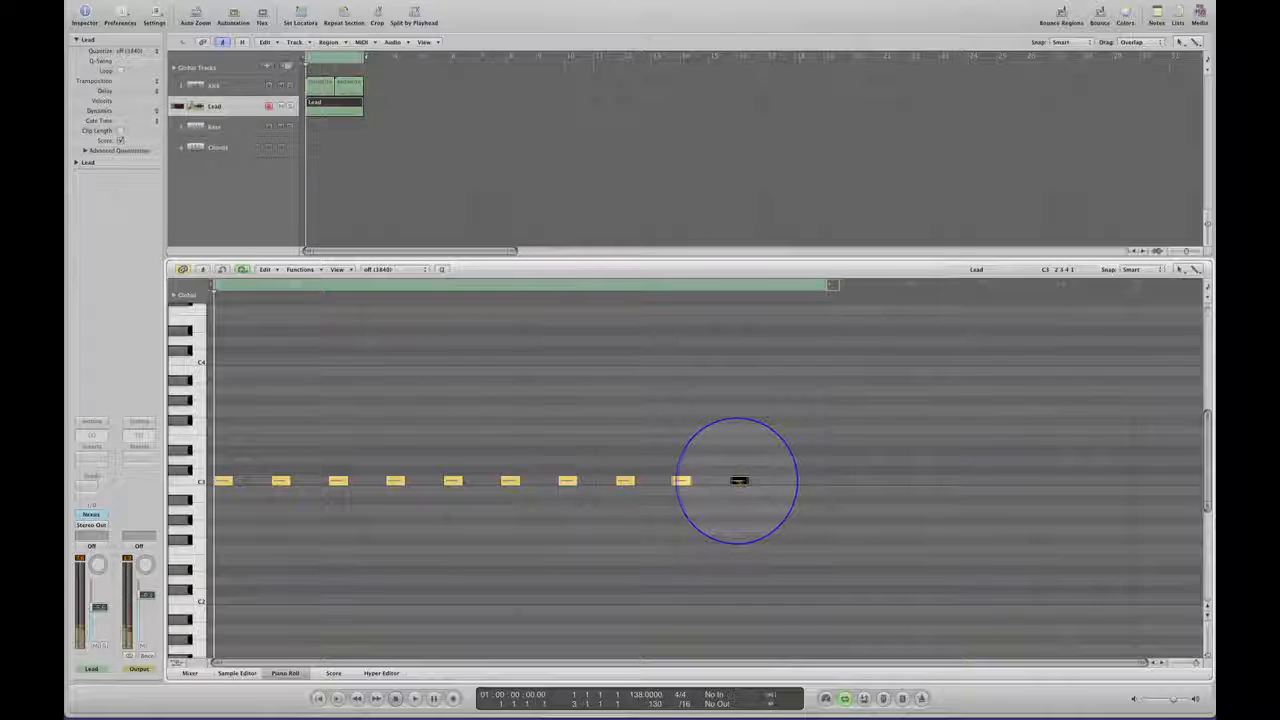
pyautogui.click(797, 481)
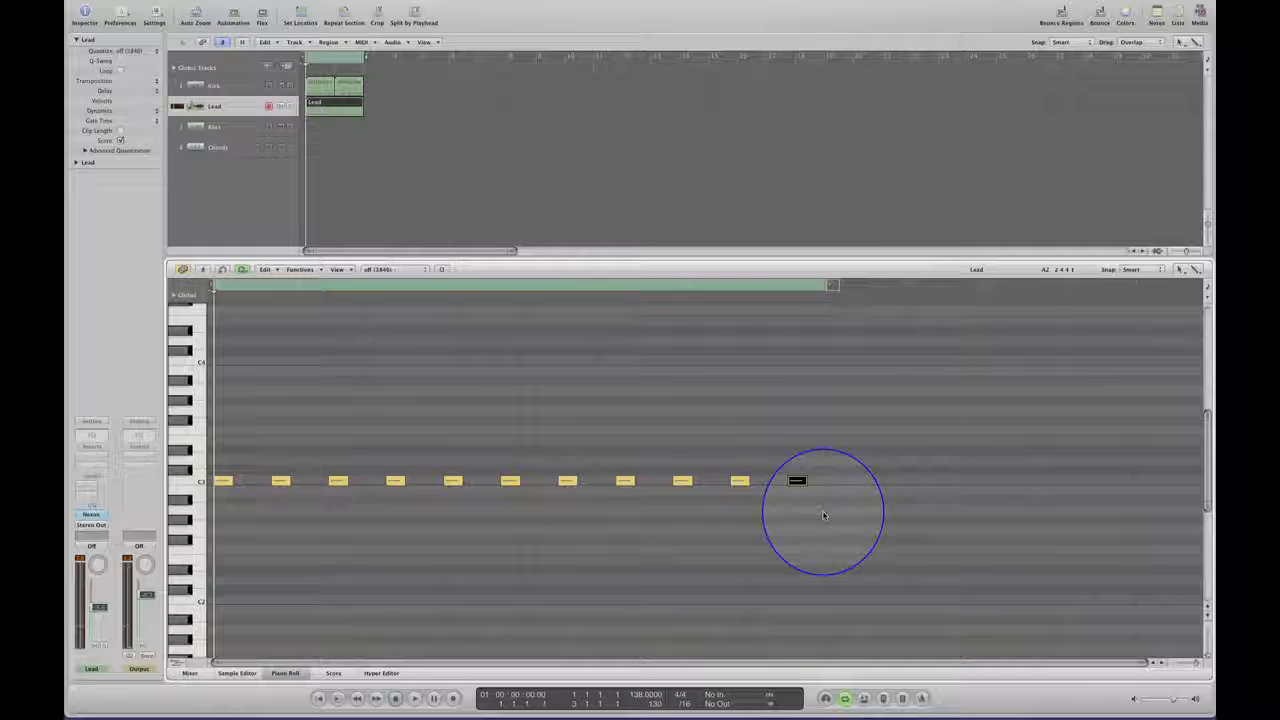
# Play the two-bar loop to hear the three-sixteenth lead rhythm against the kick.
pyautogui.press('space')
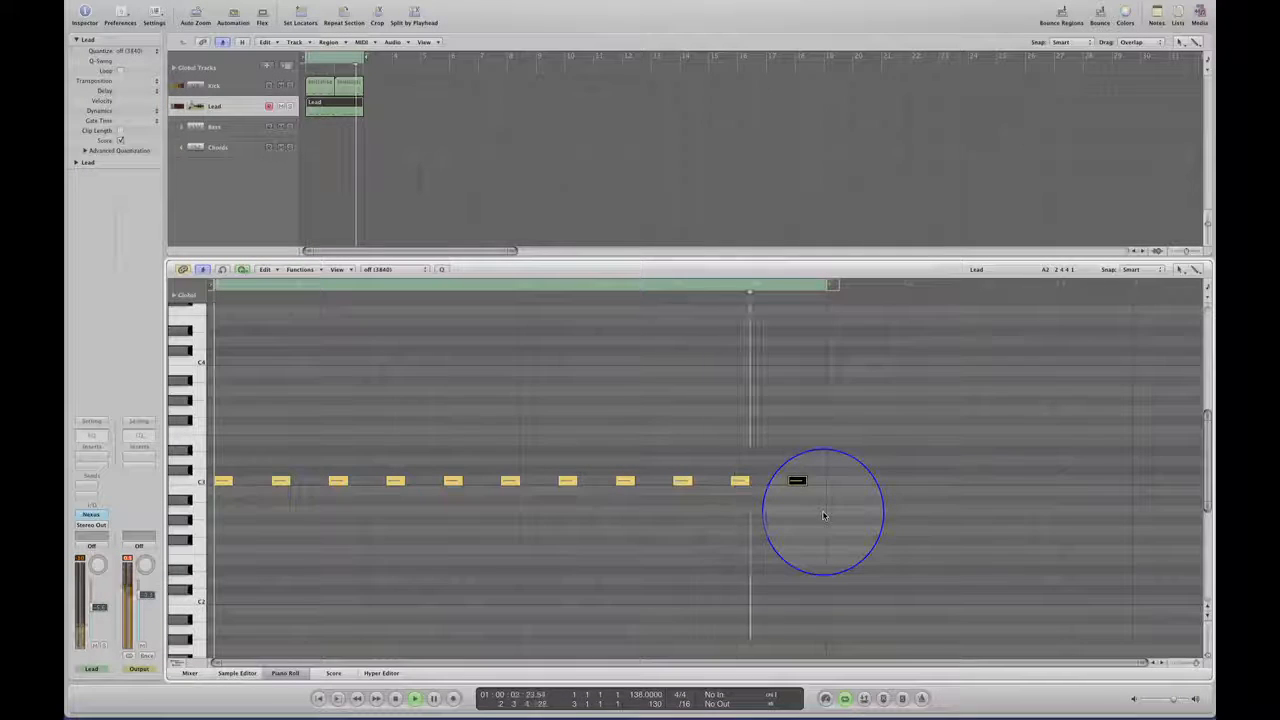
pyautogui.press('space')
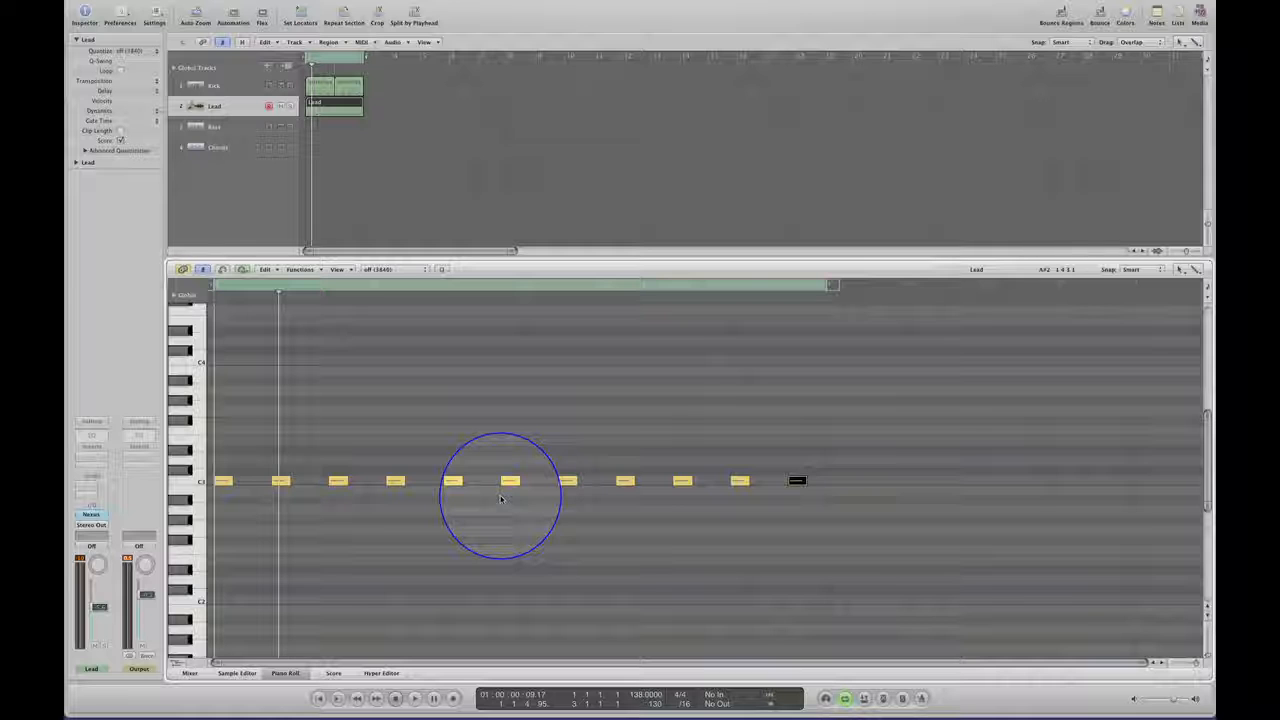
pyautogui.press('space')
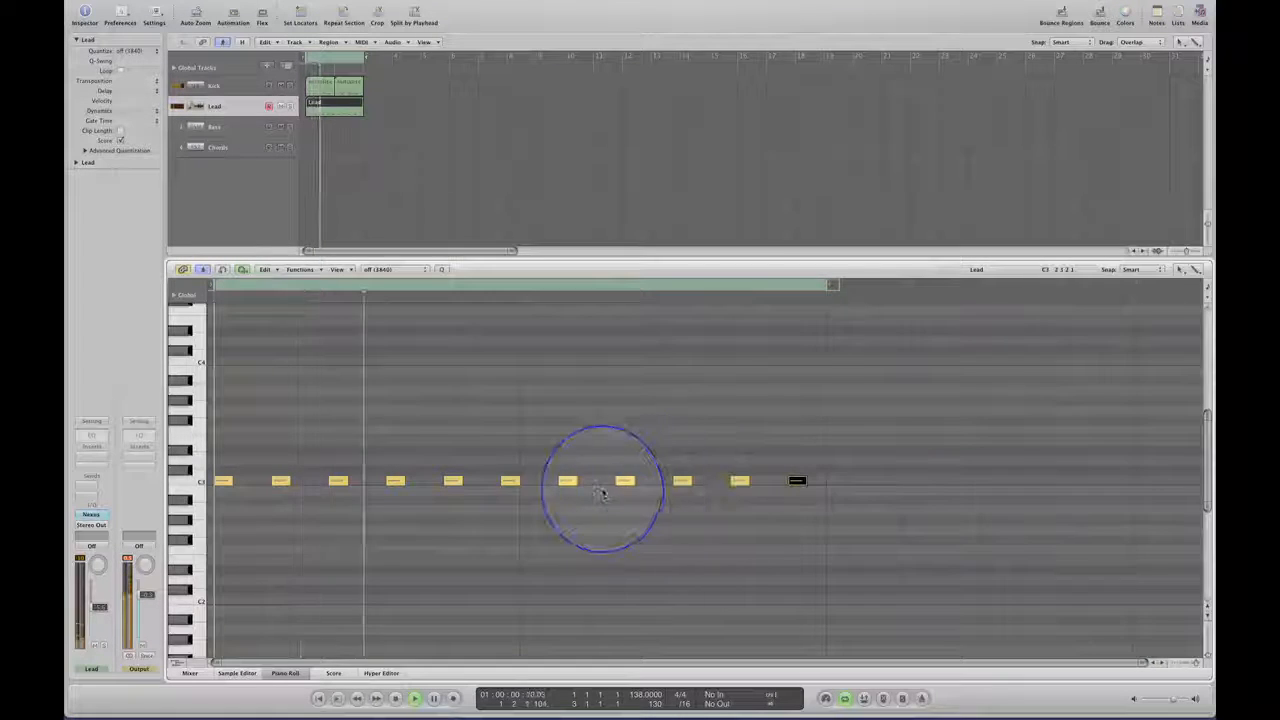
# Move the second-to-last Lead note one sixteenth earlier while the loop plays, leaving the event list closed.
pyautogui.click(736, 480)
pyautogui.press('e')
pyautogui.click(717, 482)
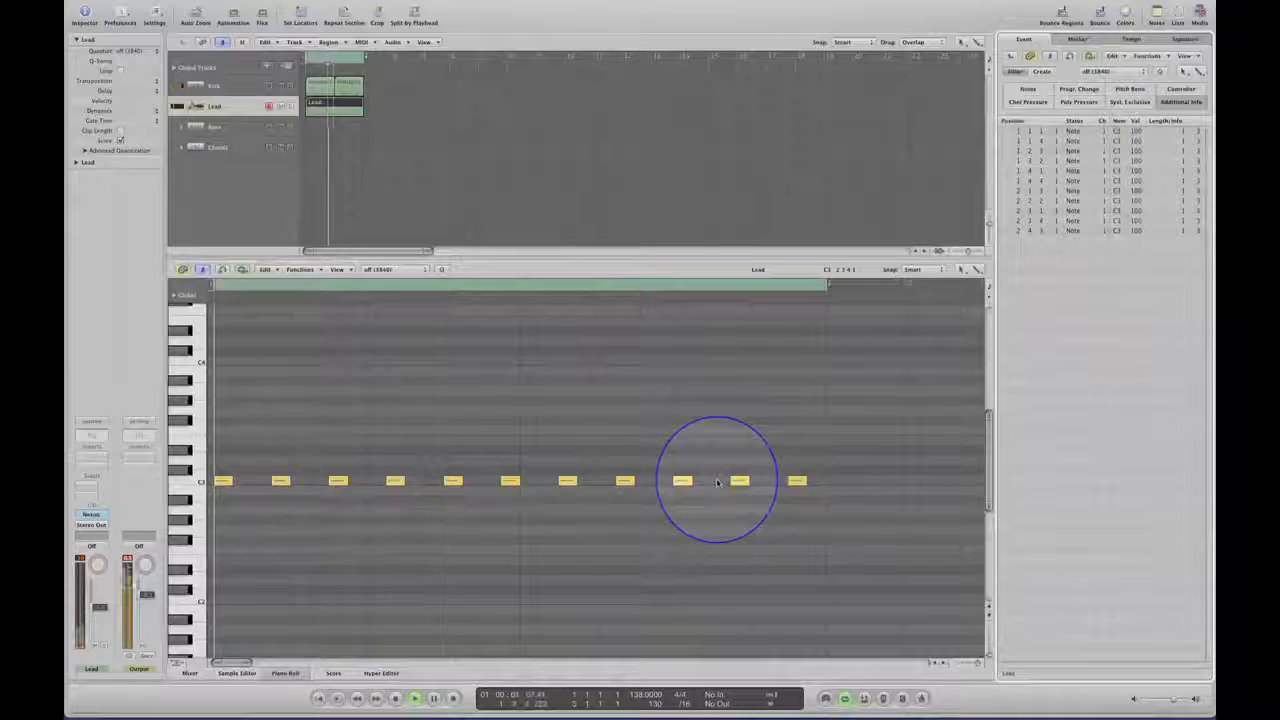
pyautogui.click(738, 482)
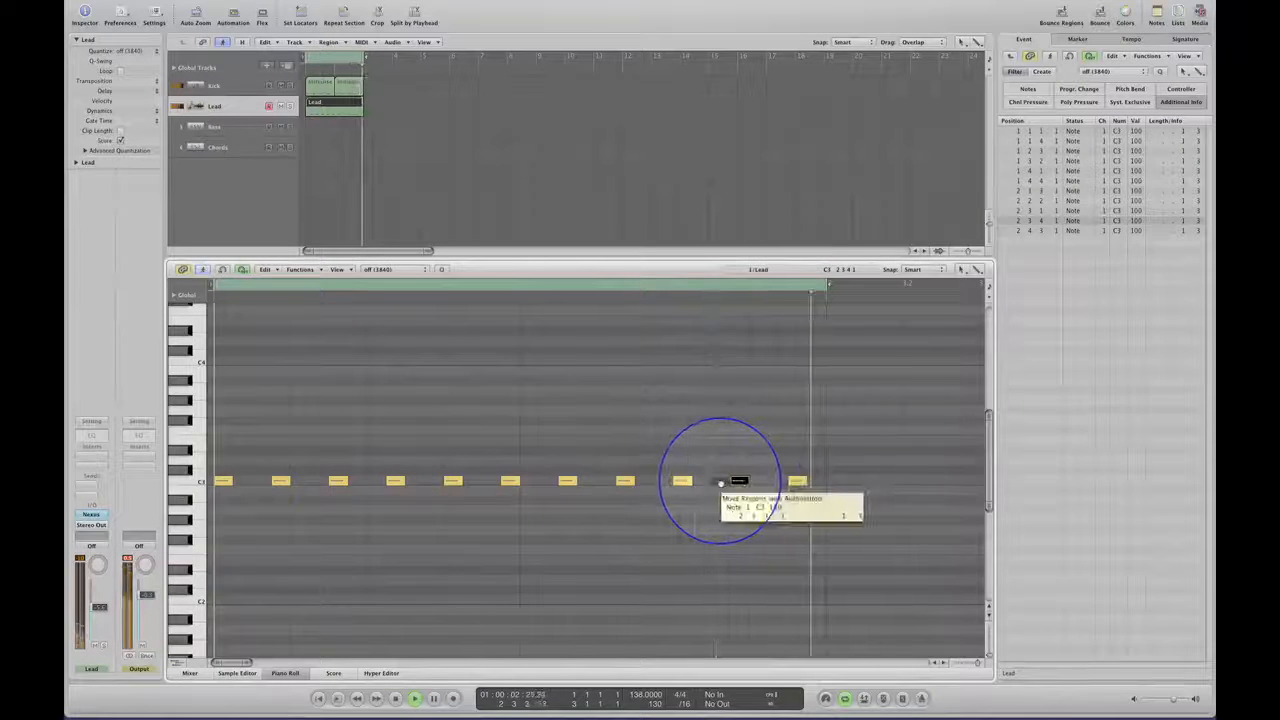
pyautogui.click(1199, 16)
pyautogui.click(1199, 16)
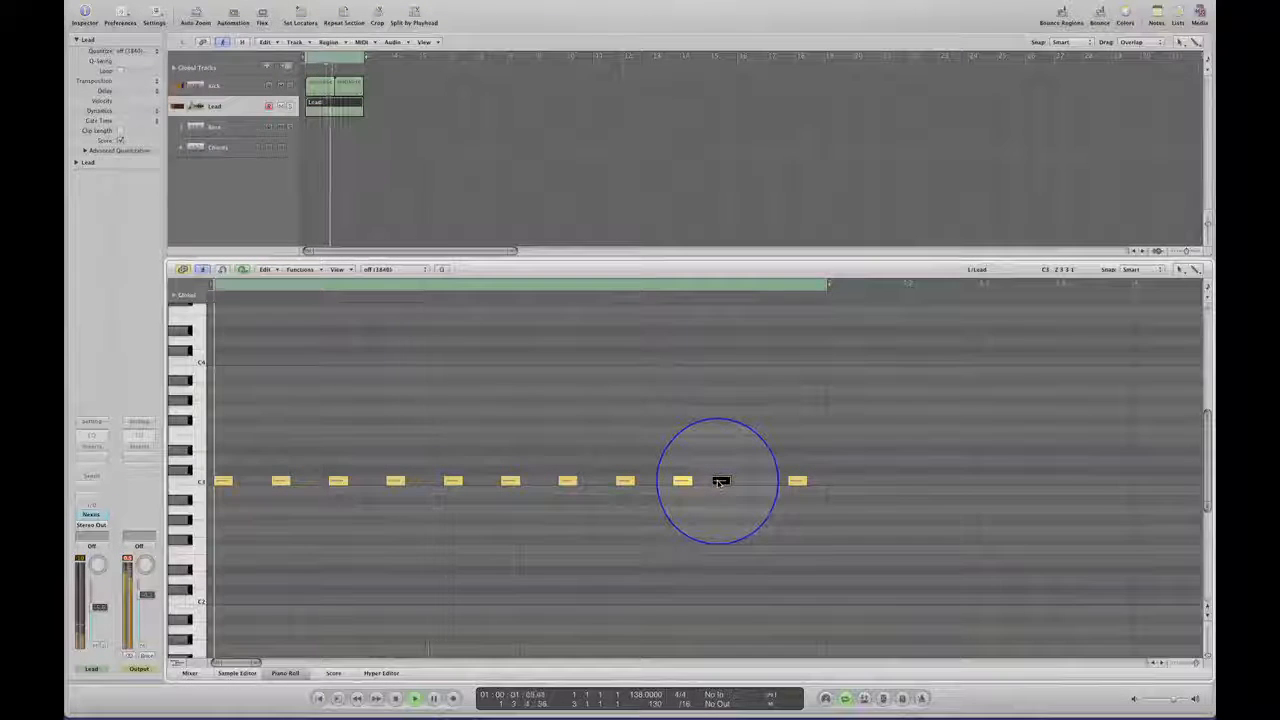
# Copy the moved Lead note two sixteenths later, just before the final note, and listen to the loop.
pyautogui.moveTo(720, 484); pyautogui.dragTo(757, 484)
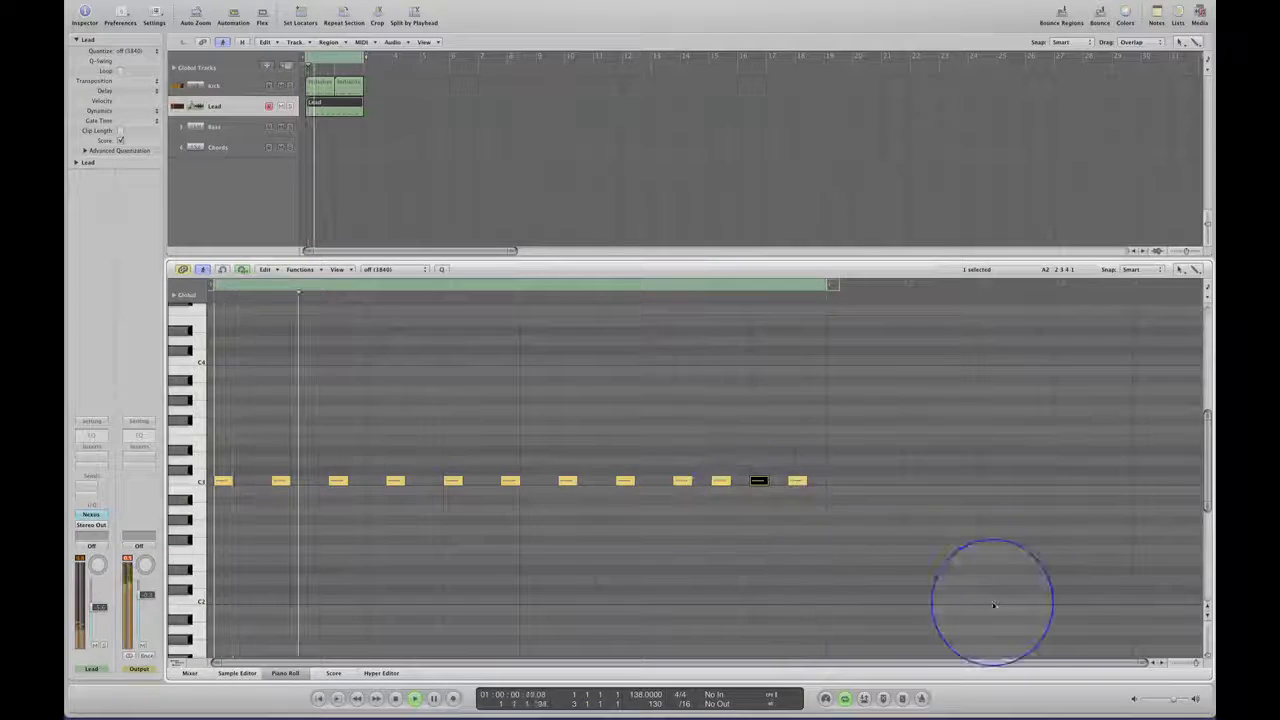
pyautogui.moveTo(1194, 664); pyautogui.dragTo(1195, 667)
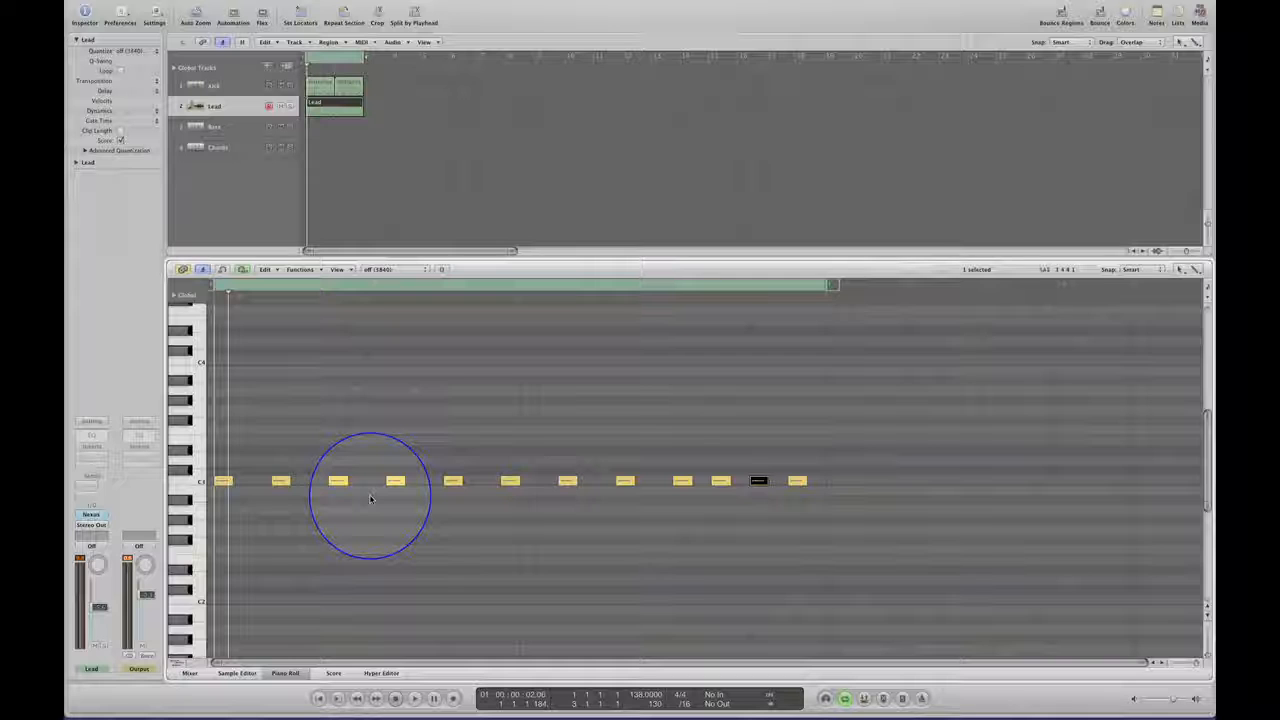
pyautogui.press('space')
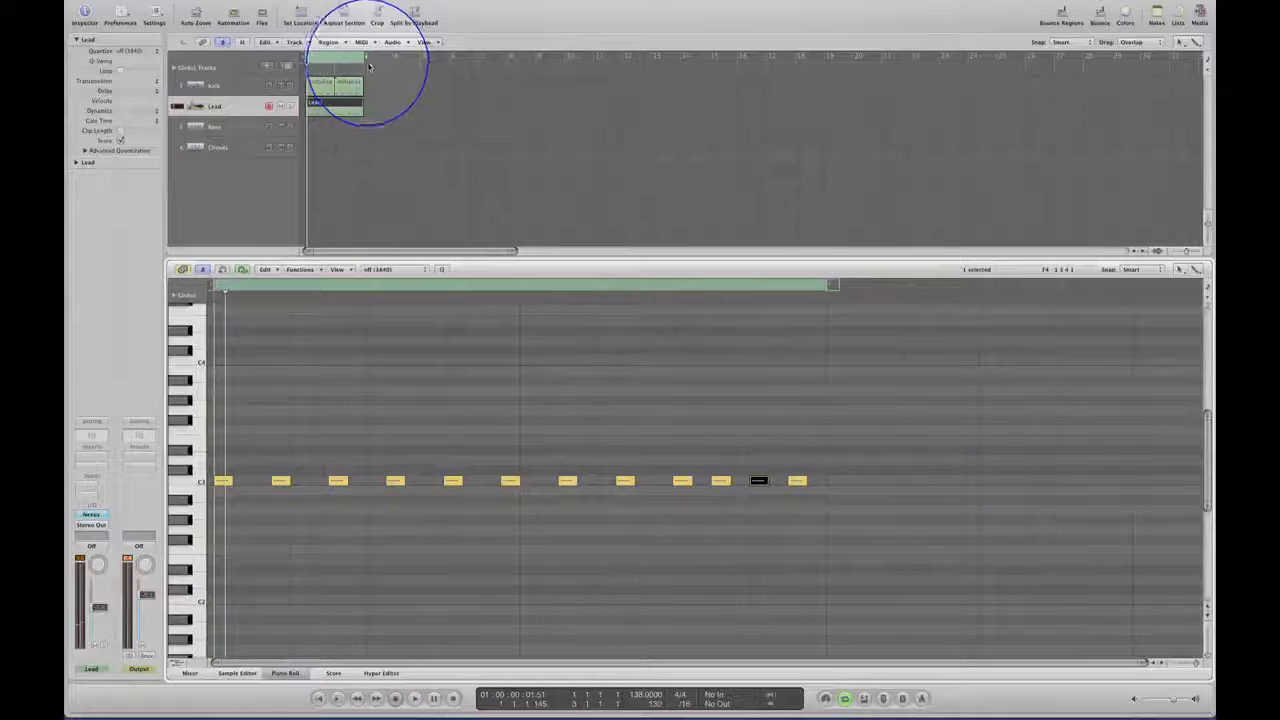
# Extend the cycle range to eight bars and fill it with copies of the Lead and Kick regions.
pyautogui.moveTo(363, 57); pyautogui.dragTo(536, 57)
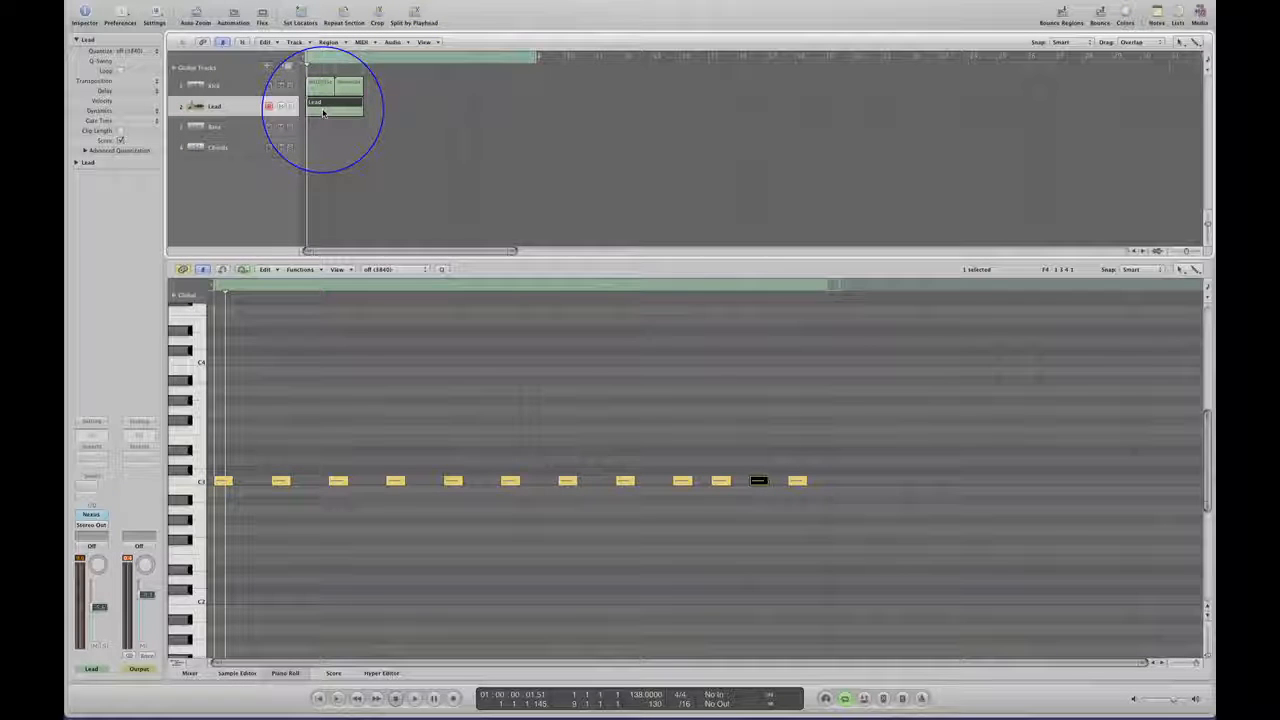
pyautogui.moveTo(362, 110); pyautogui.dragTo(498, 111)
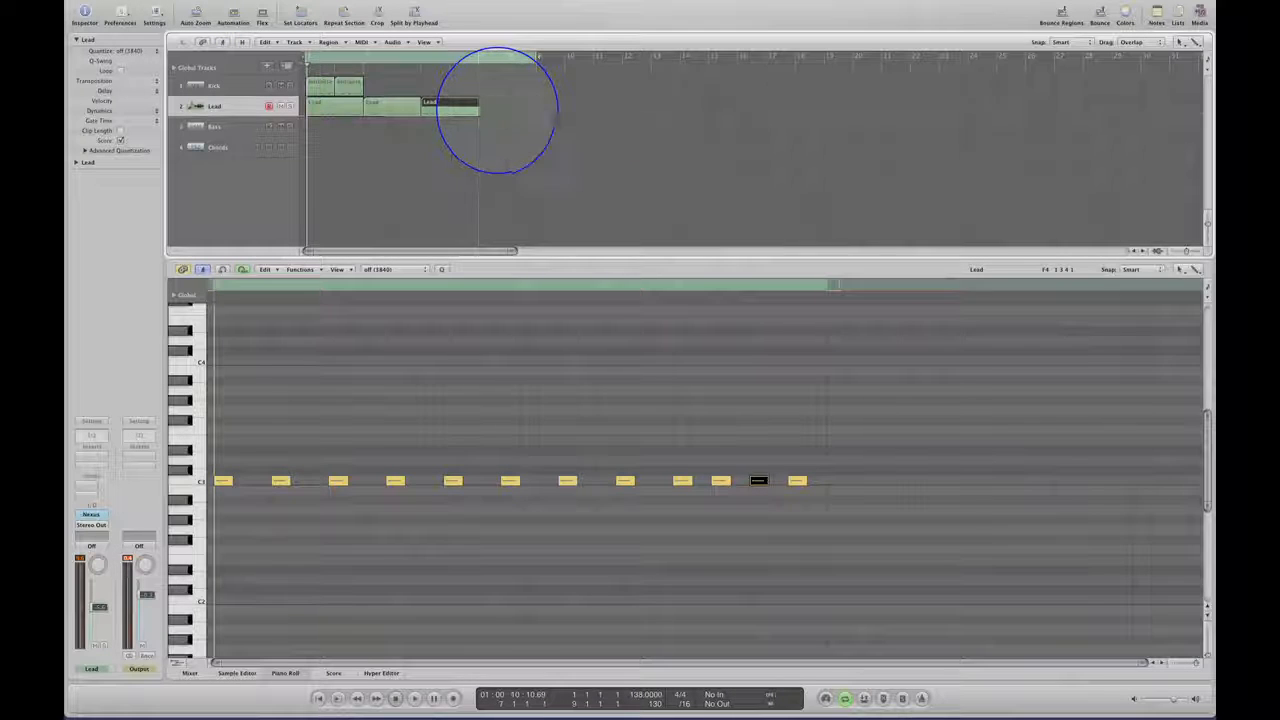
pyautogui.click(314, 91)
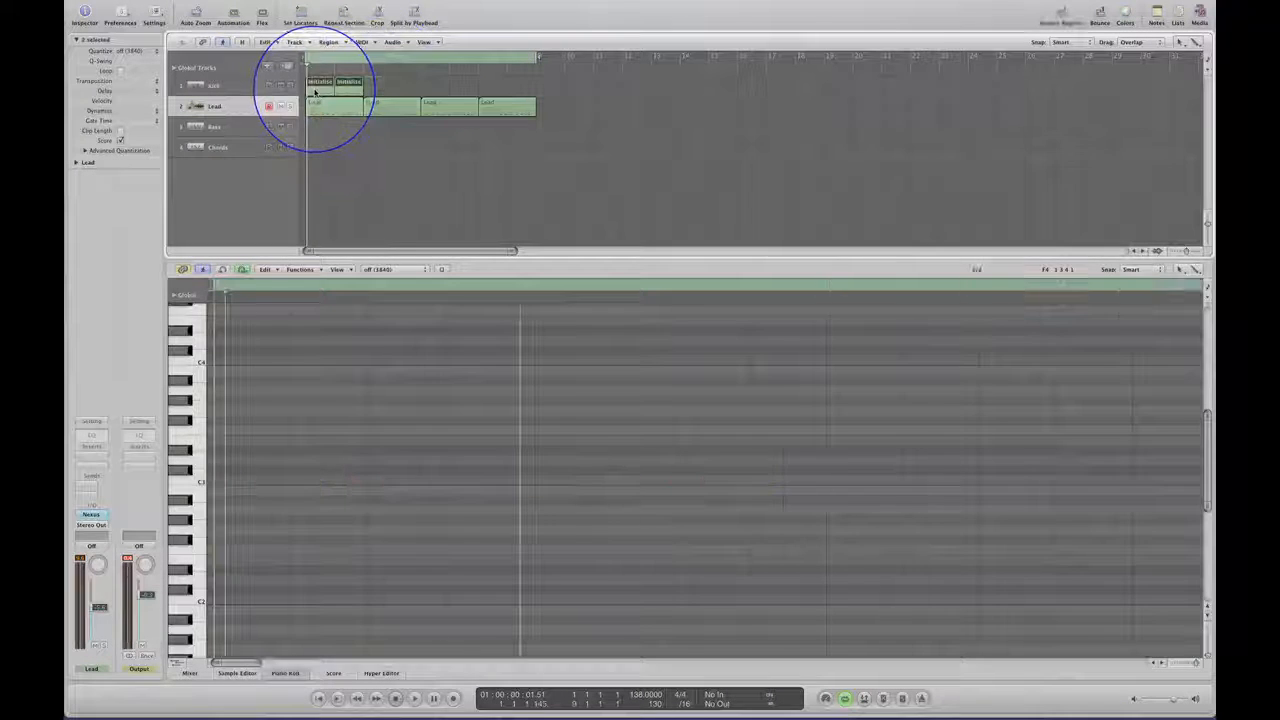
pyautogui.moveTo(371, 89); pyautogui.dragTo(487, 91)
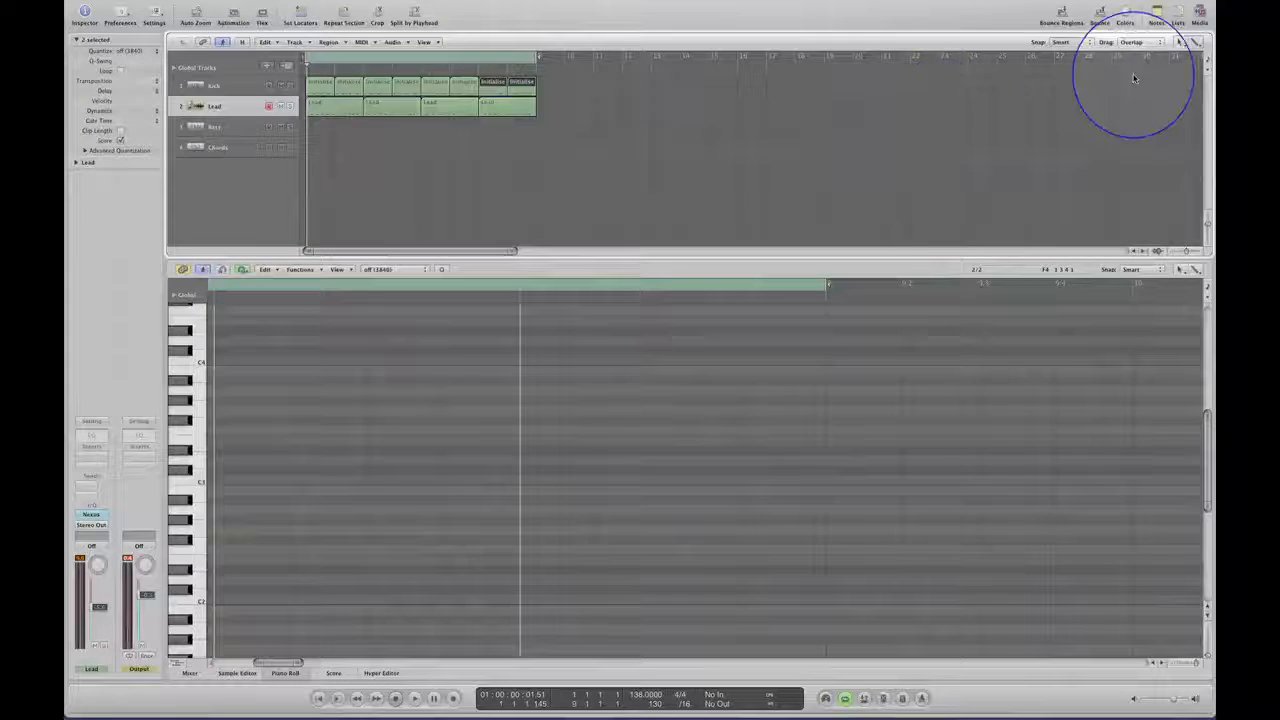
# Merge the four Lead regions into one eight-bar region, with the Glue Tool chosen, and switch back to the Pencil Tool.
pyautogui.click(1198, 43)
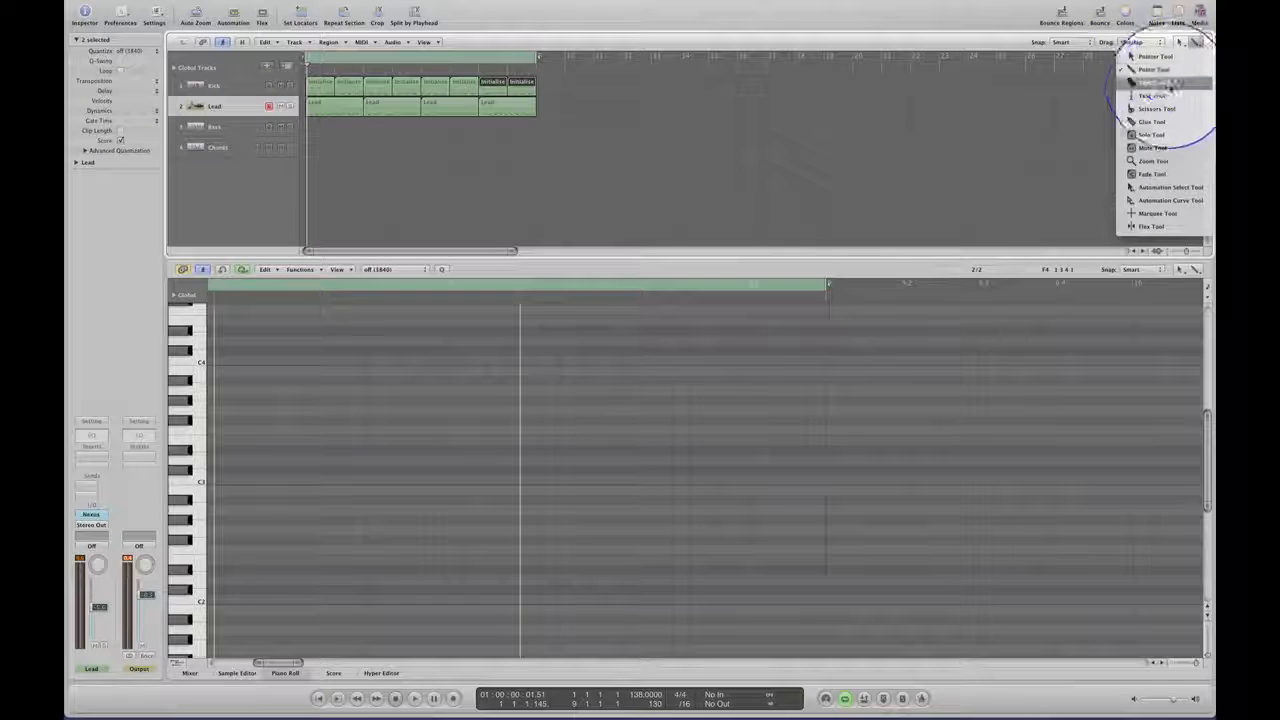
pyautogui.click(1160, 125)
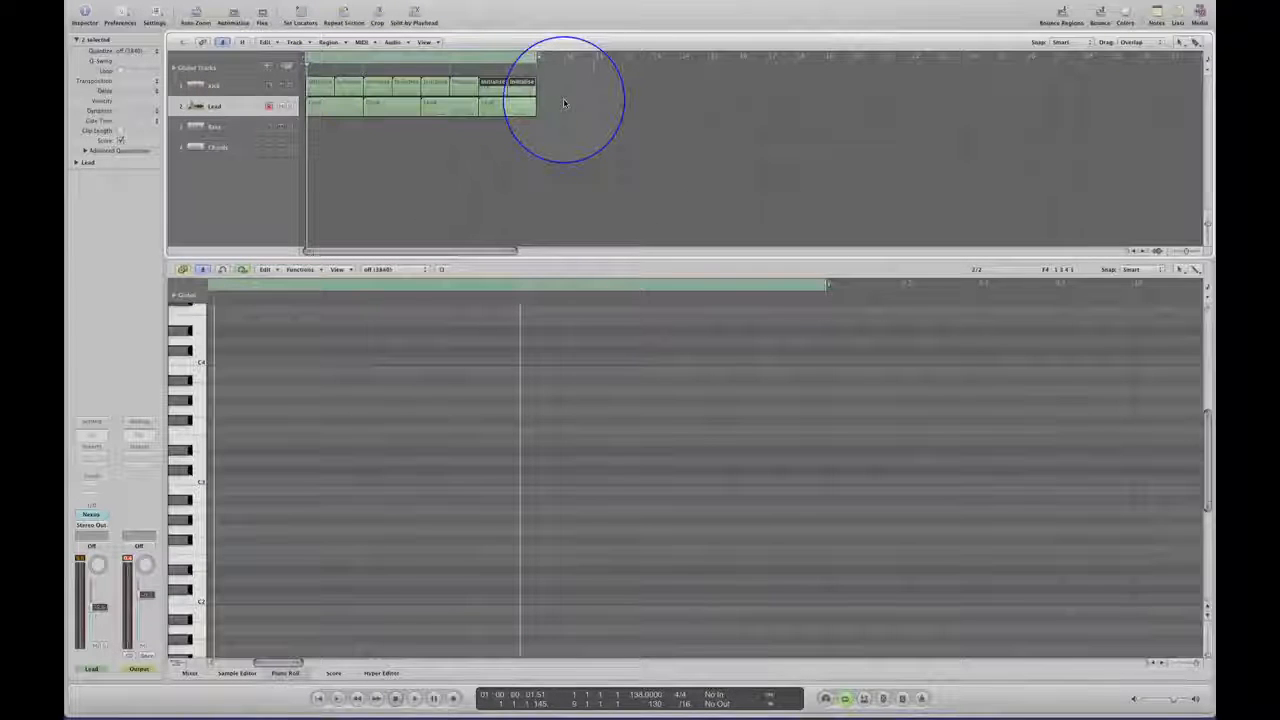
pyautogui.moveTo(543, 100); pyautogui.dragTo(335, 118)
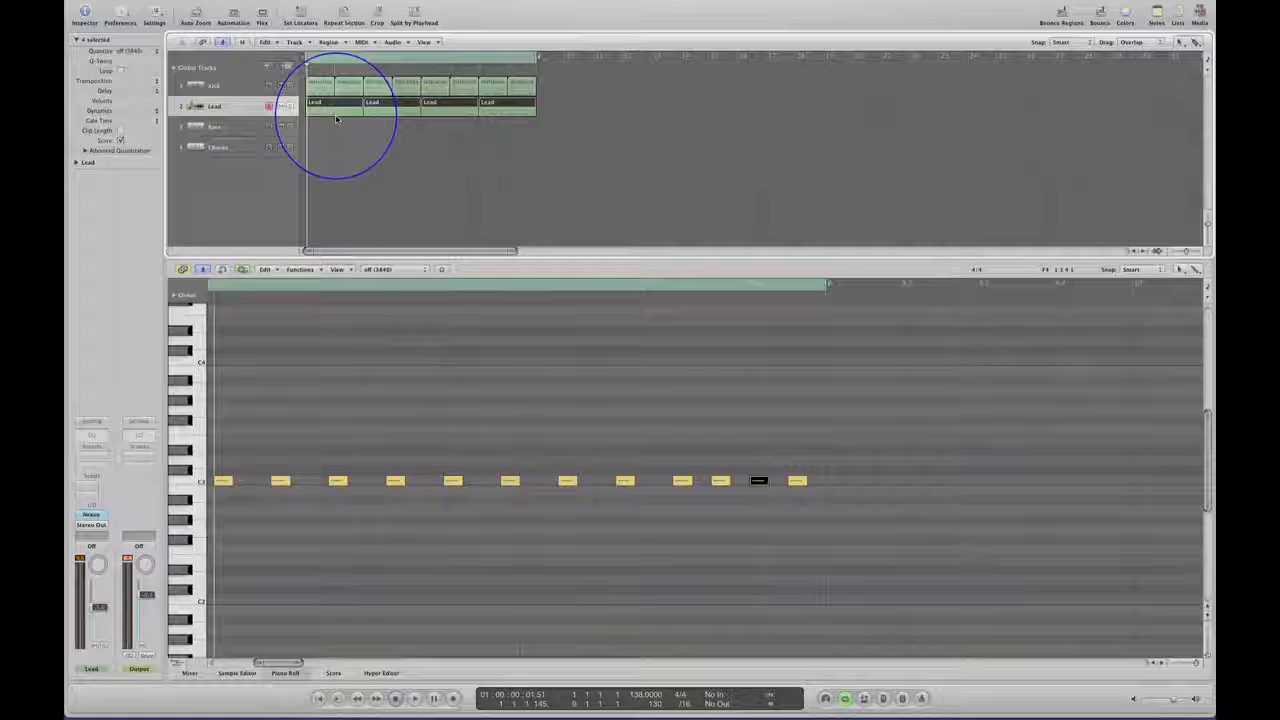
pyautogui.press('super+j')
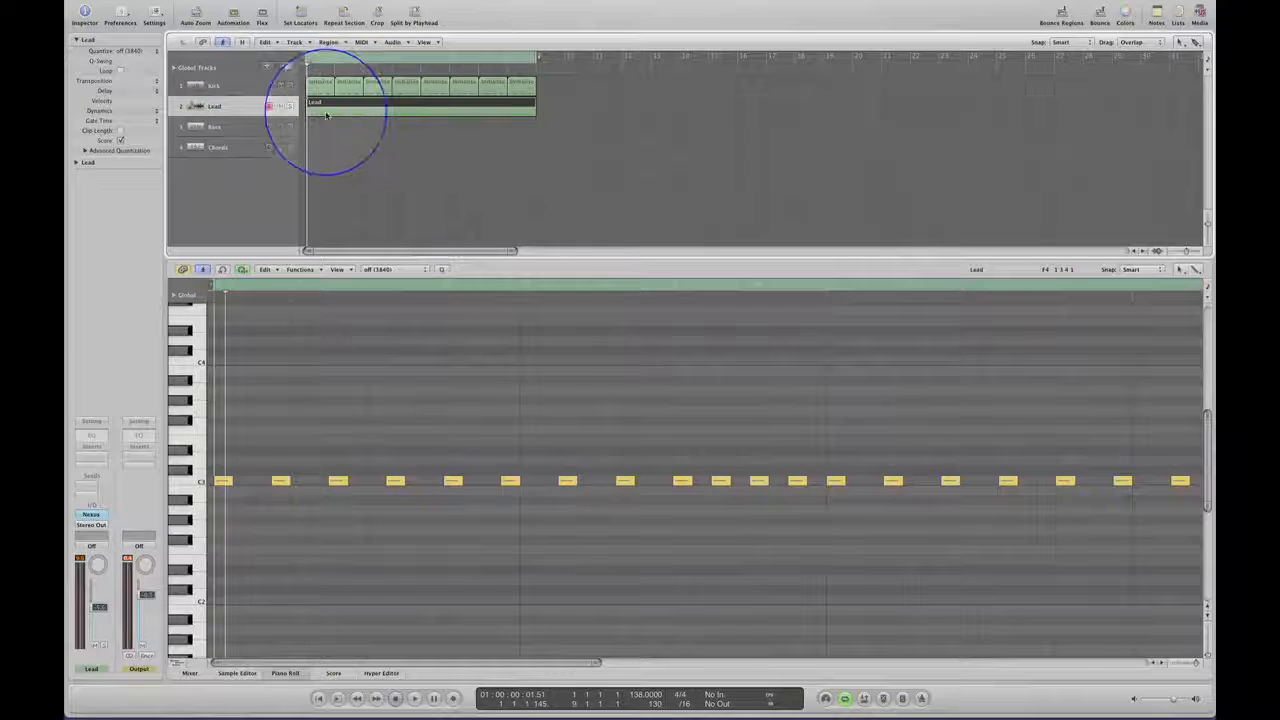
pyautogui.click(1195, 42)
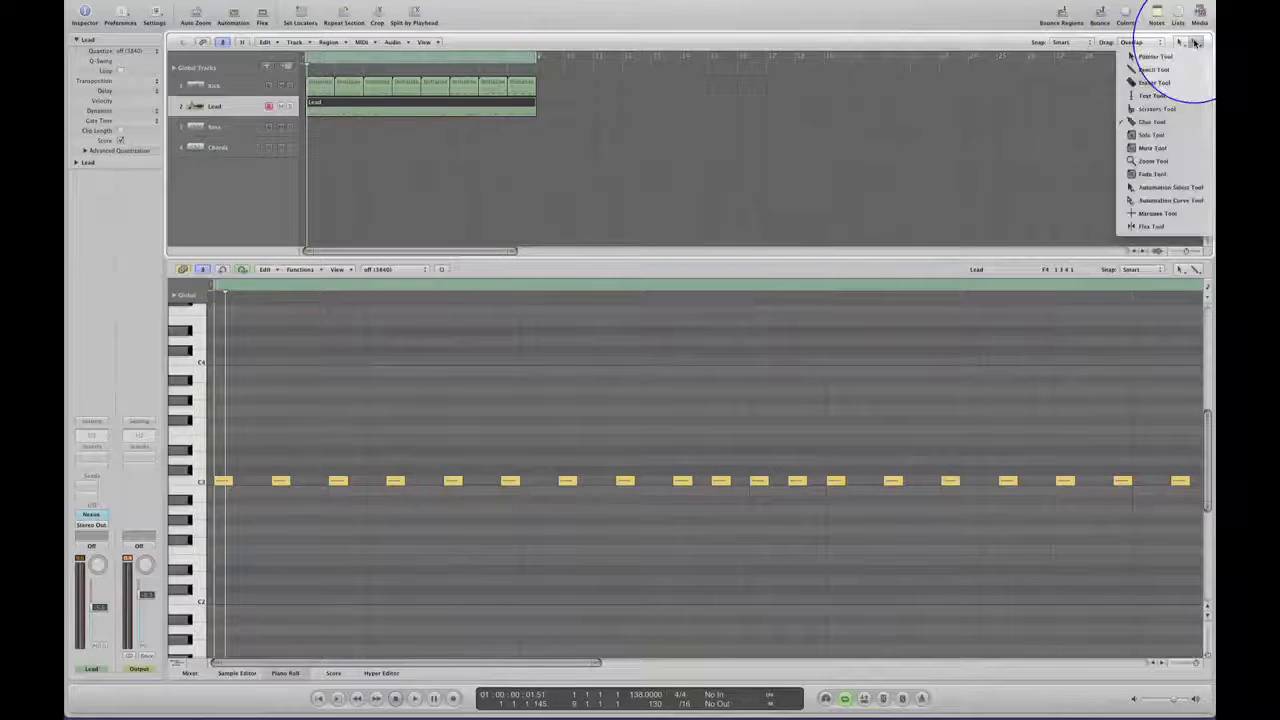
pyautogui.click(1170, 68)
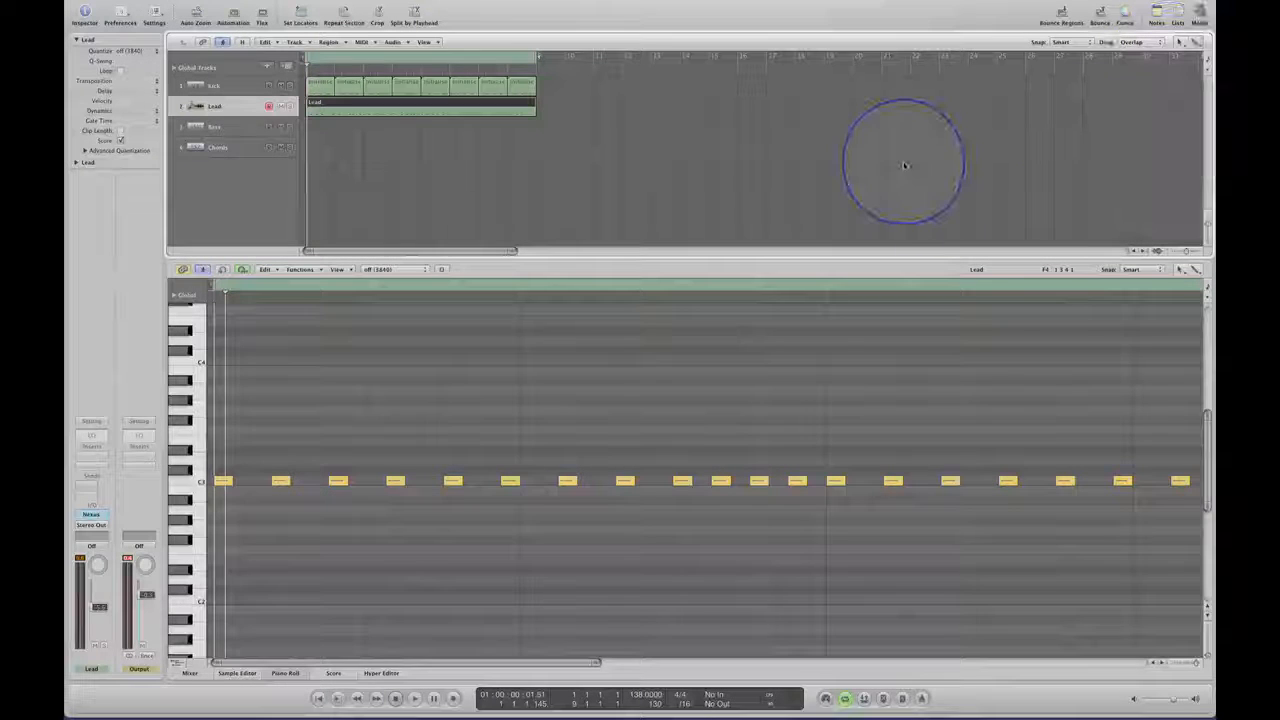
# Transpose all the Lead notes across the eight bars up two semitones to D3.
pyautogui.click(1193, 664)
pyautogui.click(1194, 664)
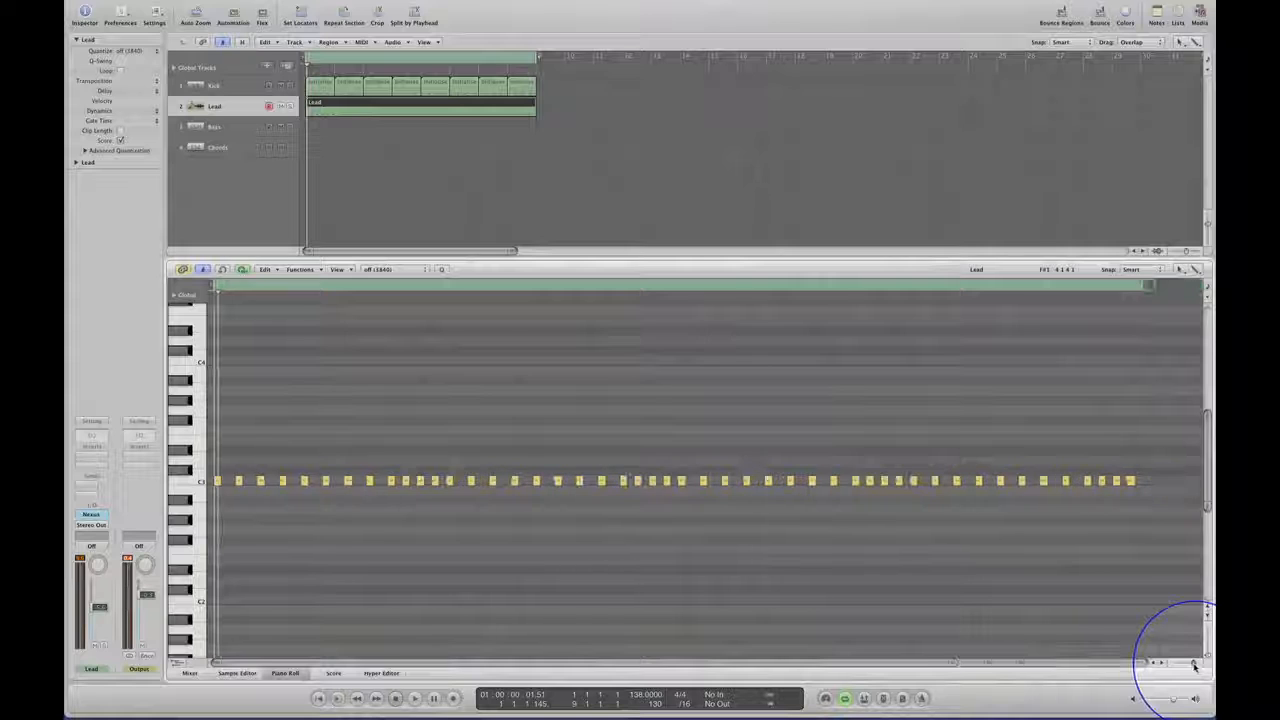
pyautogui.click(808, 433)
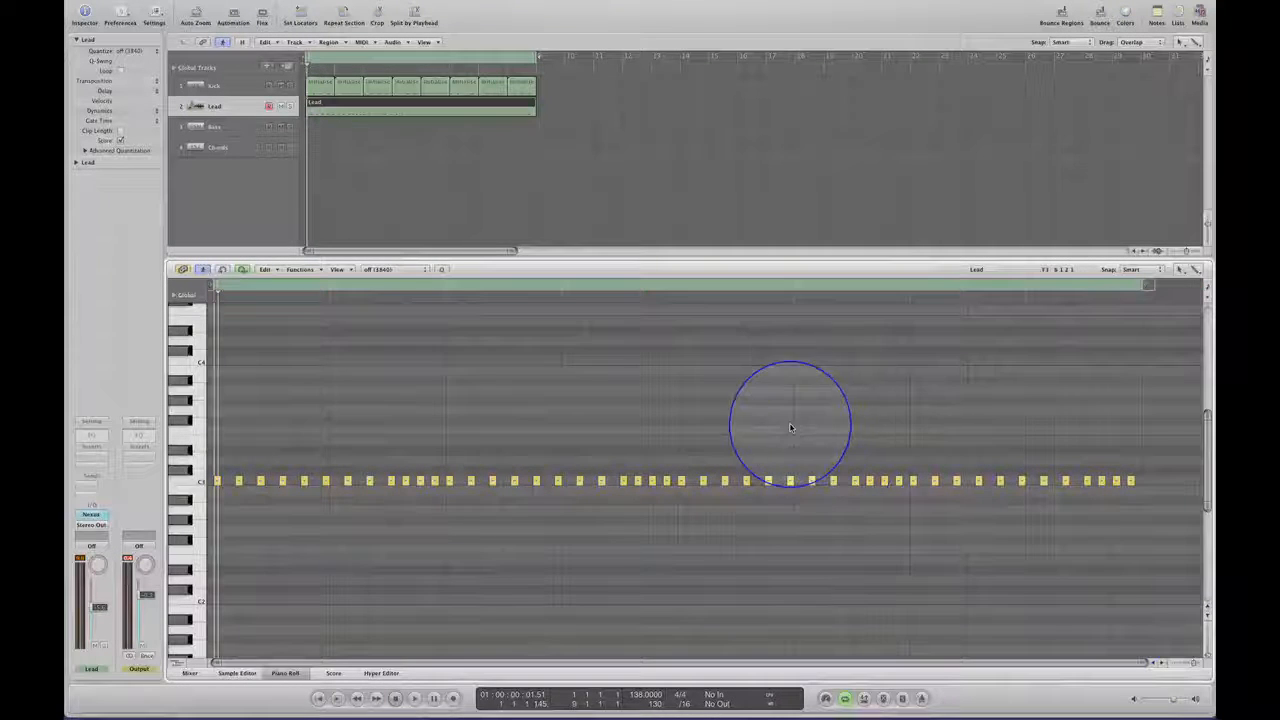
pyautogui.press('space')
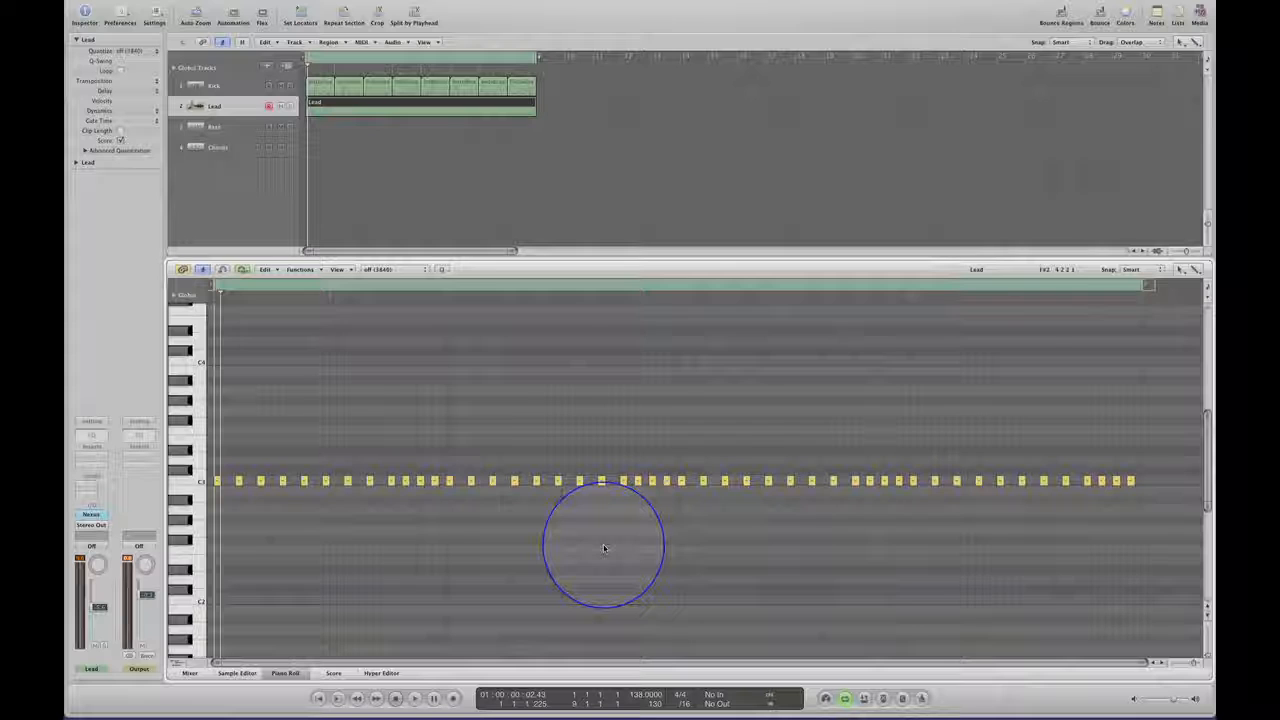
pyautogui.moveTo(1130, 438); pyautogui.dragTo(217, 462)
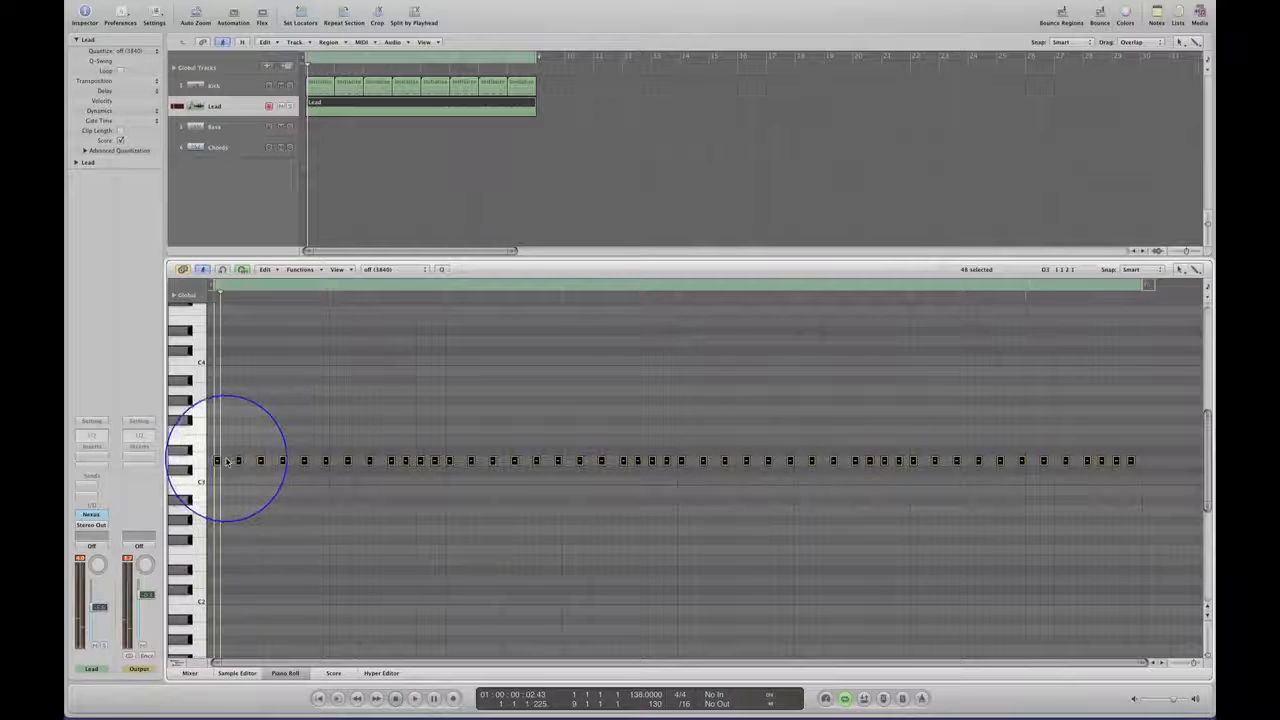
pyautogui.press('space')
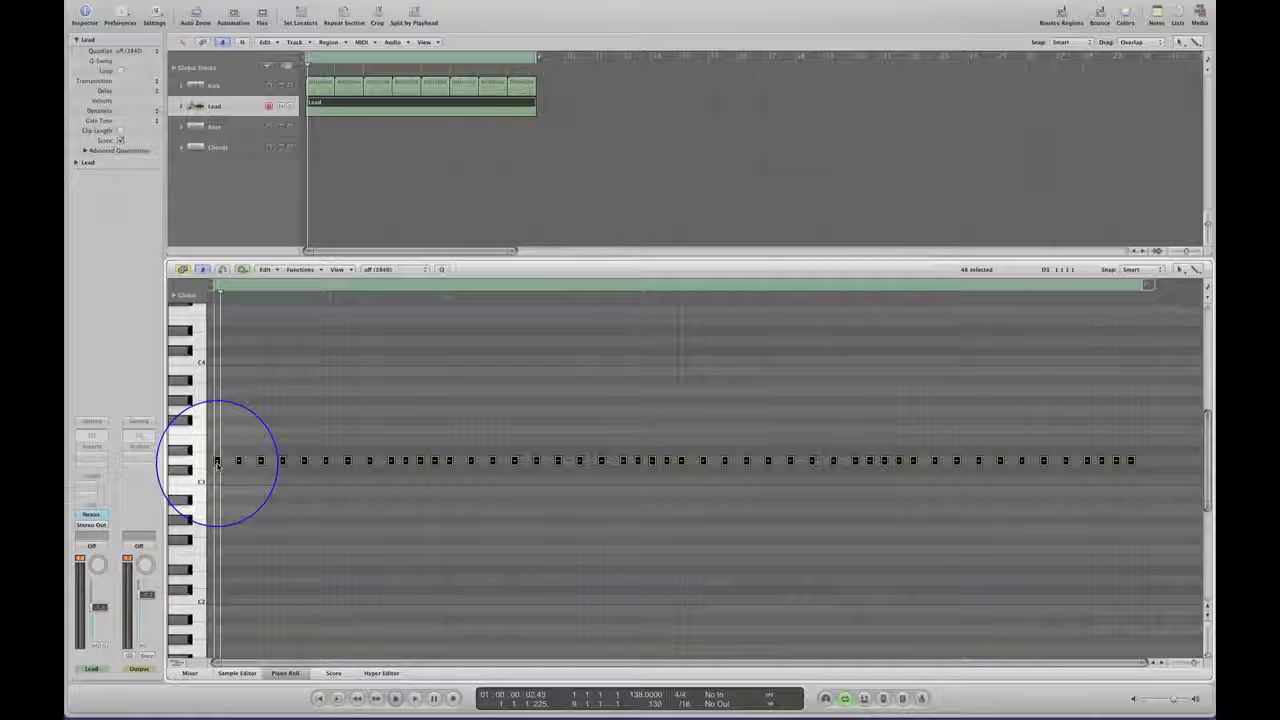
# Copy the row of D3 notes up to F3 and then to A3, forming minor triads, and listen to the loop.
pyautogui.moveTo(217, 463)
pyautogui.mouseDown()
pyautogui.moveTo(217, 431)
pyautogui.moveTo(218, 460)
pyautogui.mouseUp()
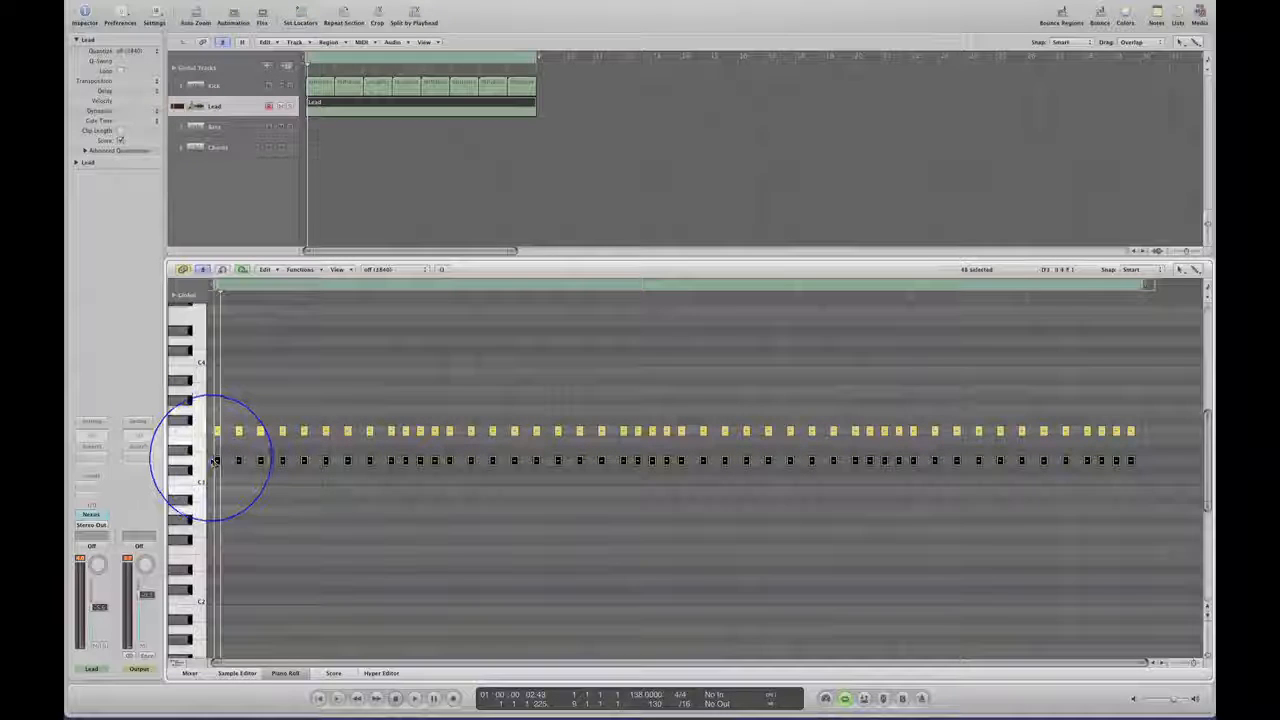
pyautogui.moveTo(213, 460); pyautogui.dragTo(219, 391)
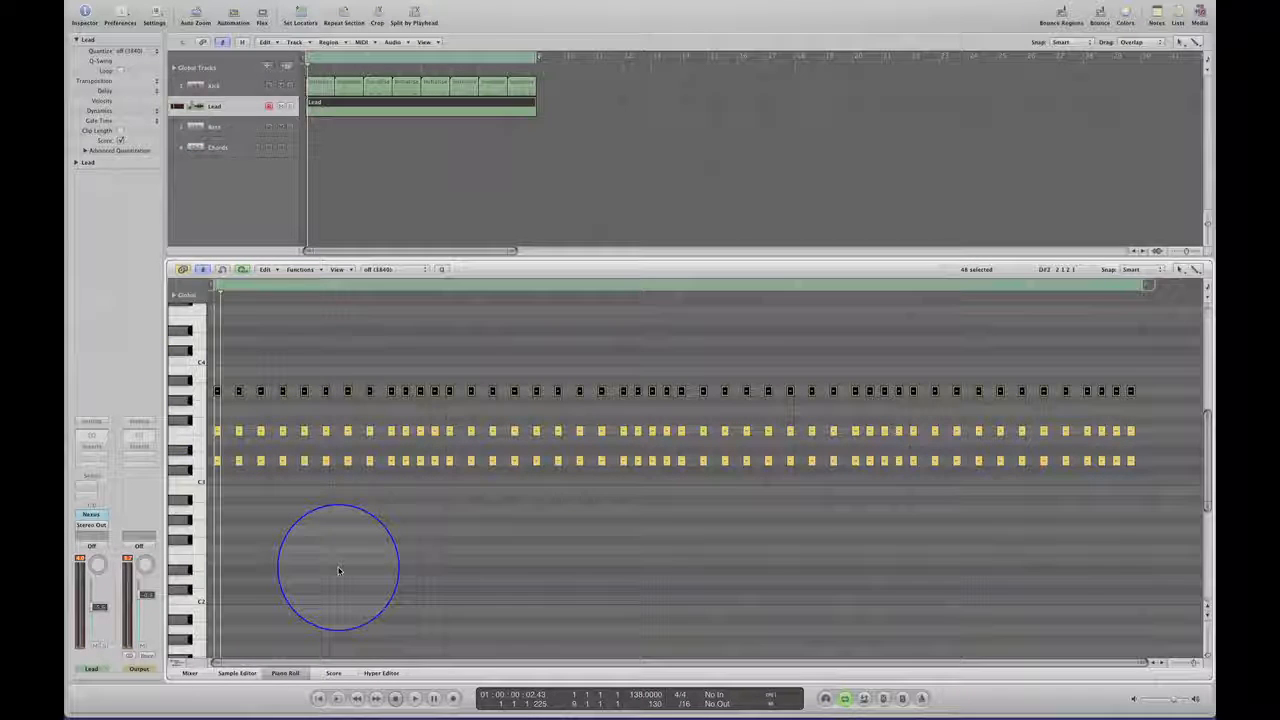
pyautogui.press('space')
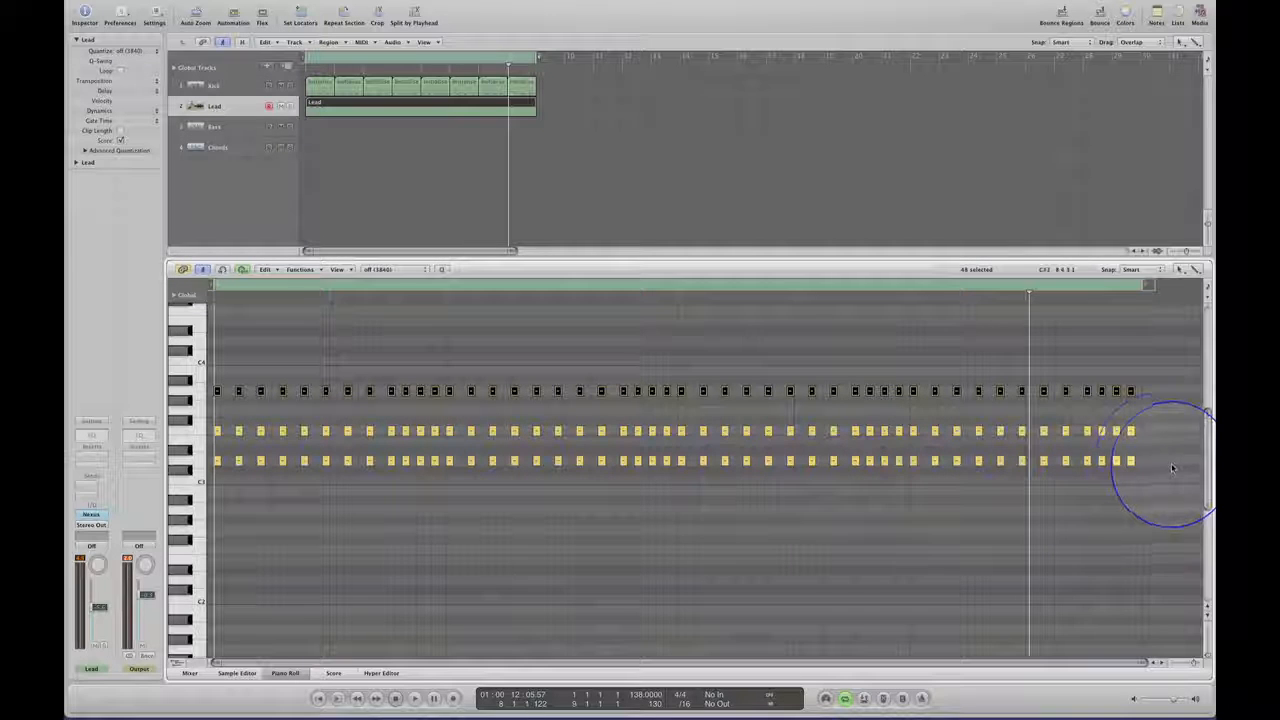
# Copy the D3 row down an octave to D2, one sixteenth later, and listen to the loop from the beginning.
pyautogui.moveTo(1158, 459); pyautogui.dragTo(217, 461)
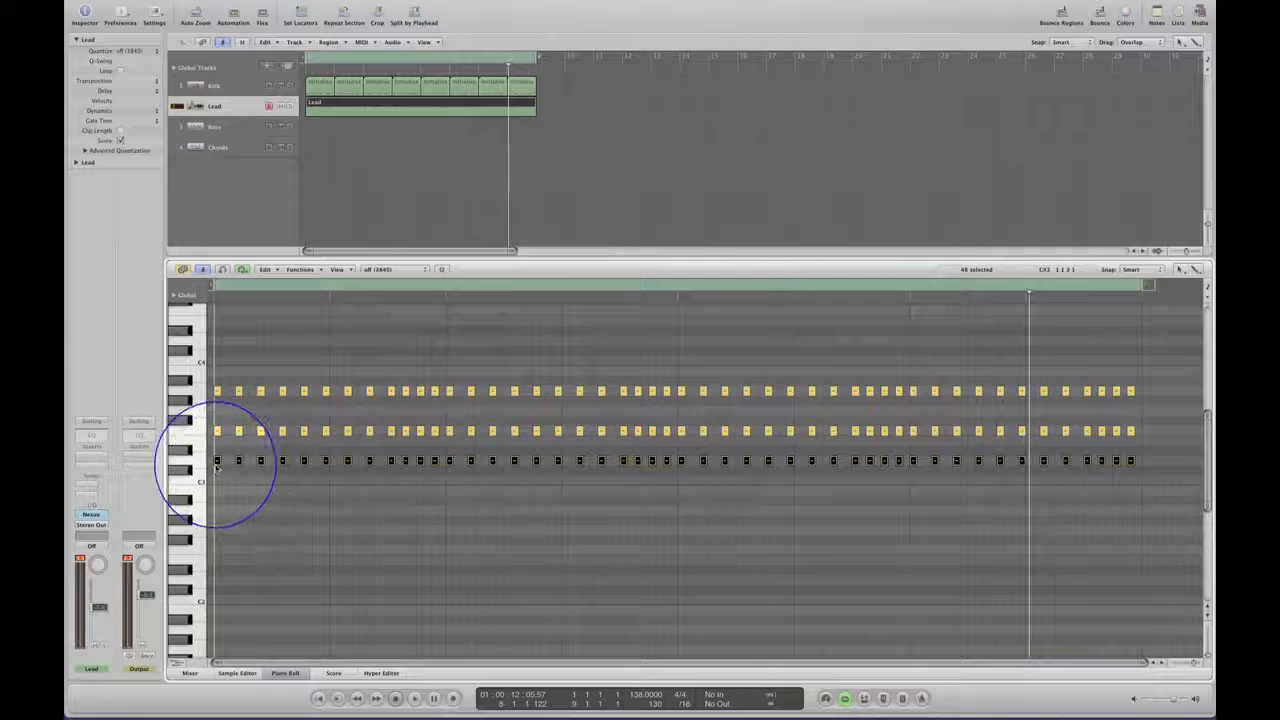
pyautogui.moveTo(217, 461); pyautogui.dragTo(223, 581)
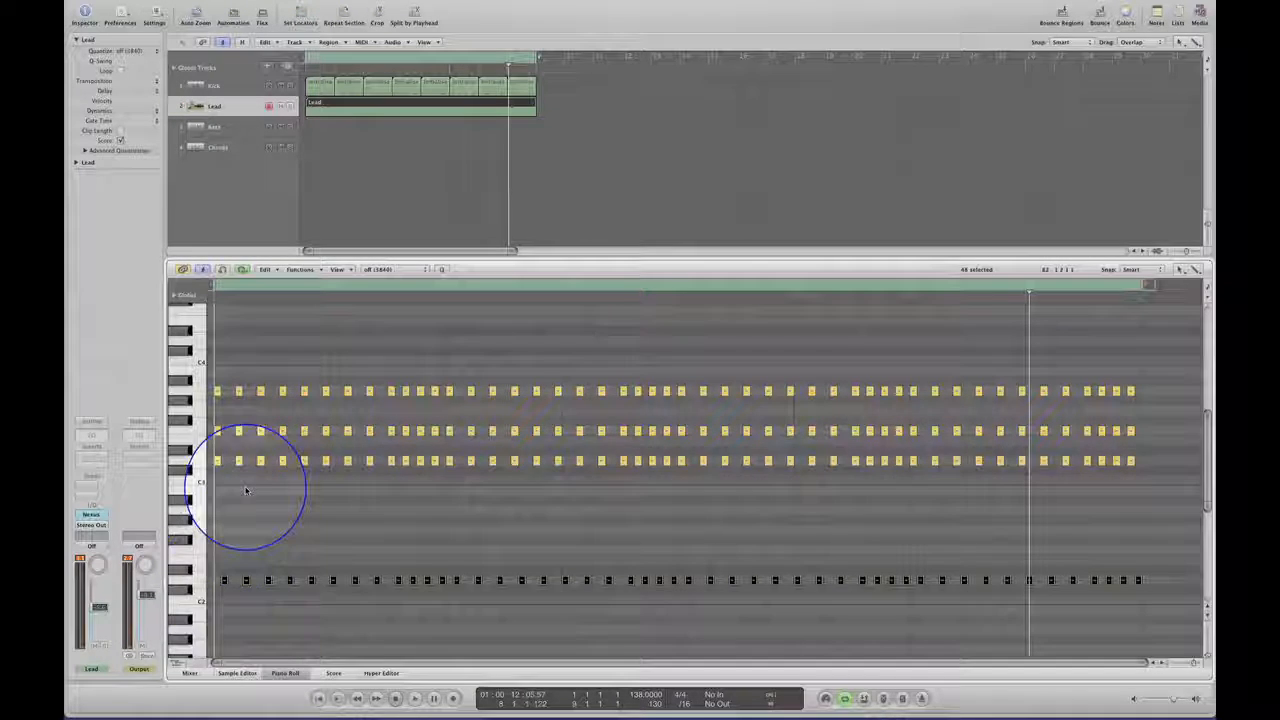
pyautogui.press('space')
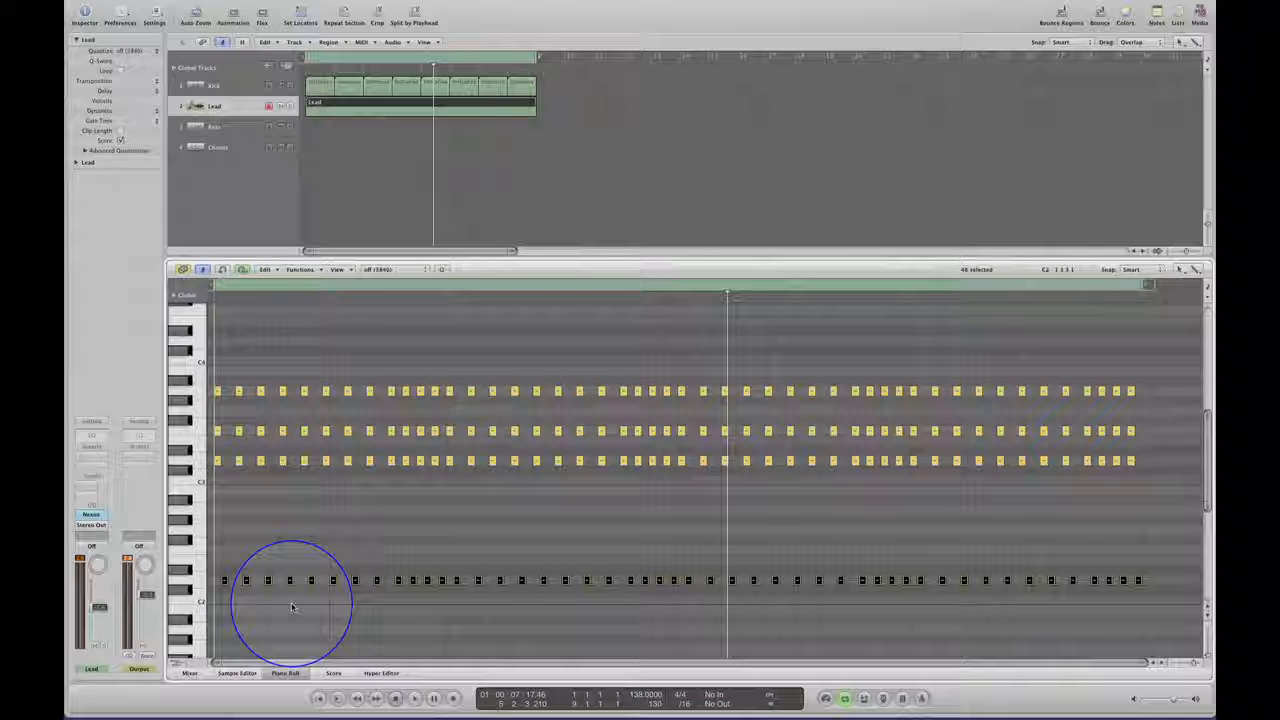
pyautogui.press('Return')
pyautogui.press('space')
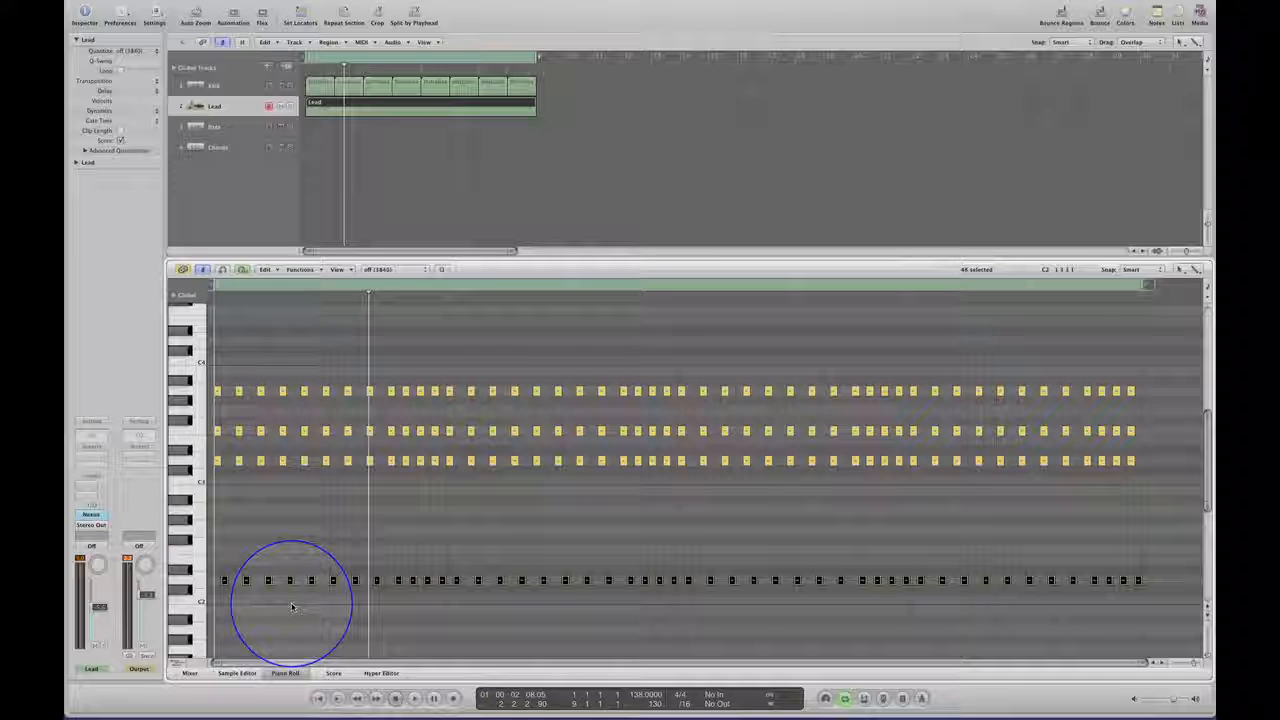
pyautogui.click(292, 607)
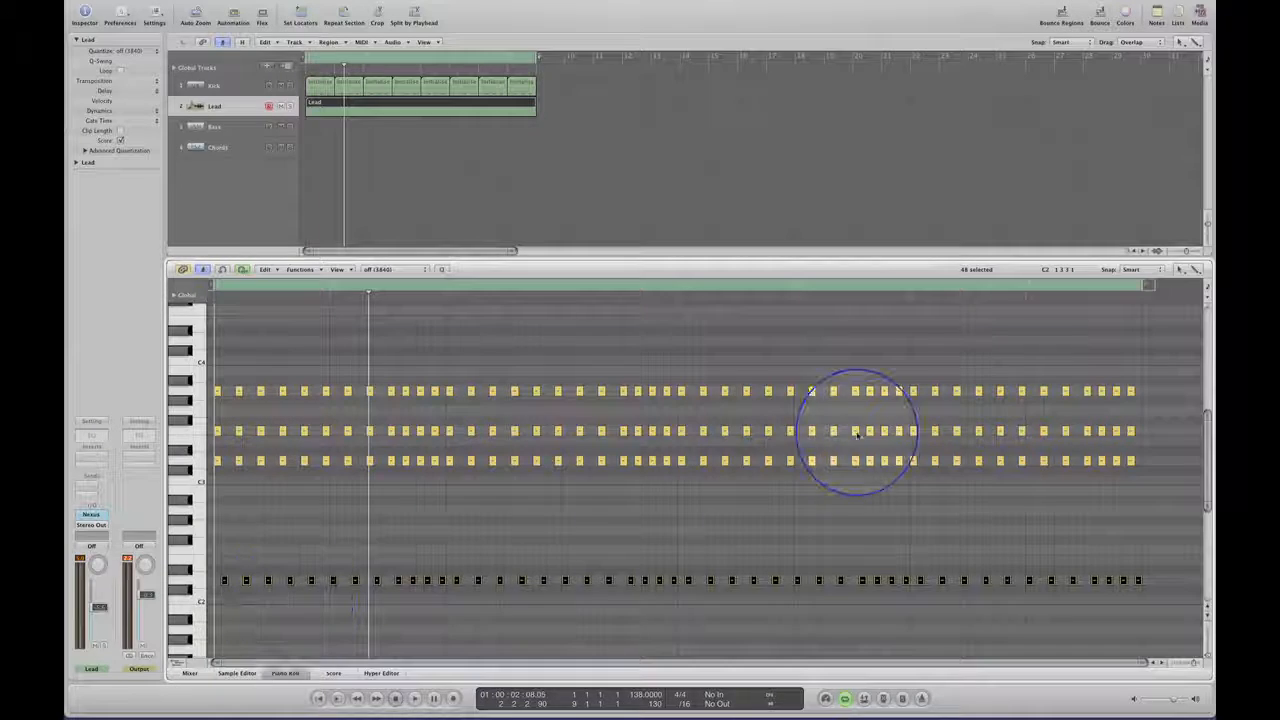
# Raise the three upper note rows by three semitones, adjust the middle row to A3, and listen to the loop.
pyautogui.moveTo(1140, 385); pyautogui.dragTo(216, 428)
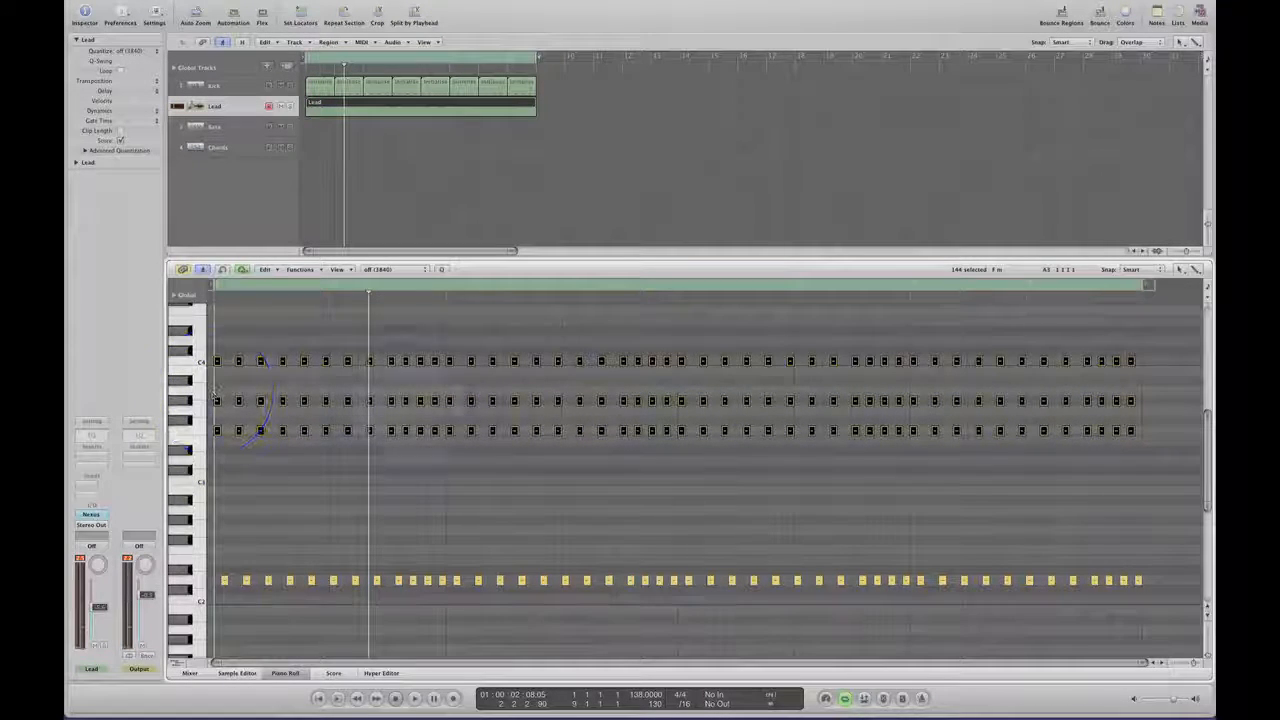
pyautogui.moveTo(1152, 383); pyautogui.dragTo(216, 392)
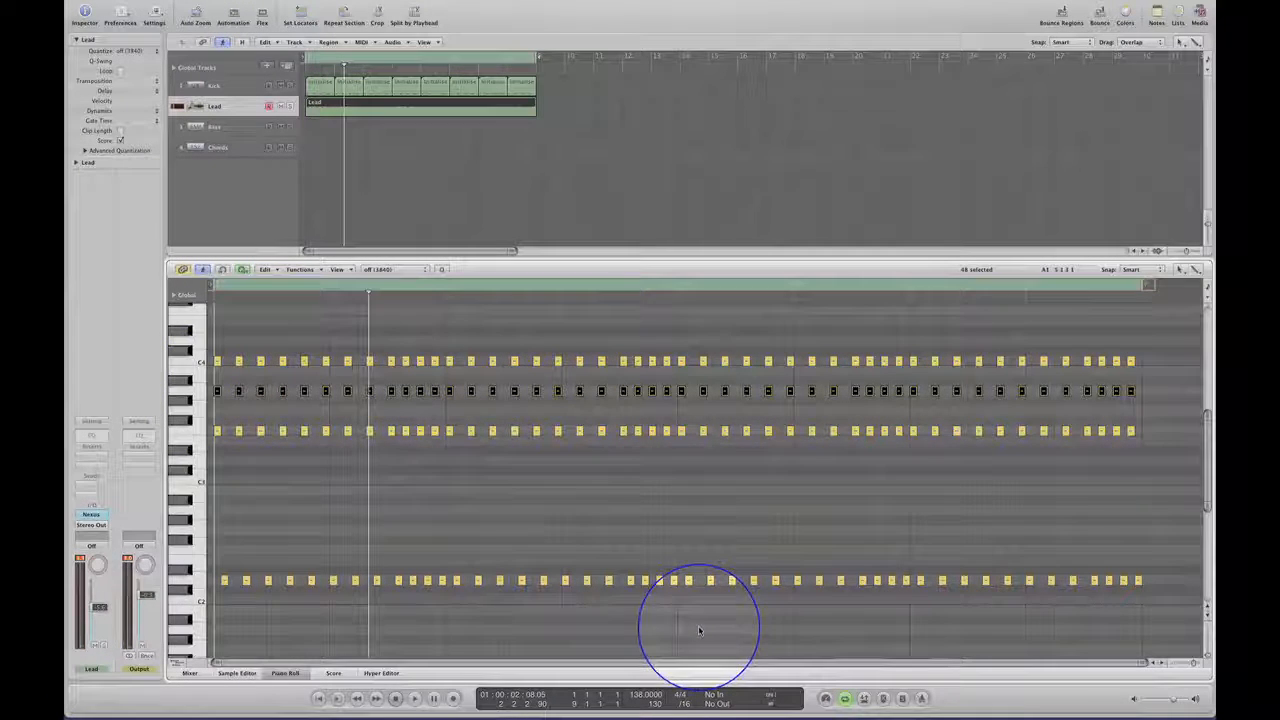
pyautogui.click(660, 600)
pyautogui.press('space')
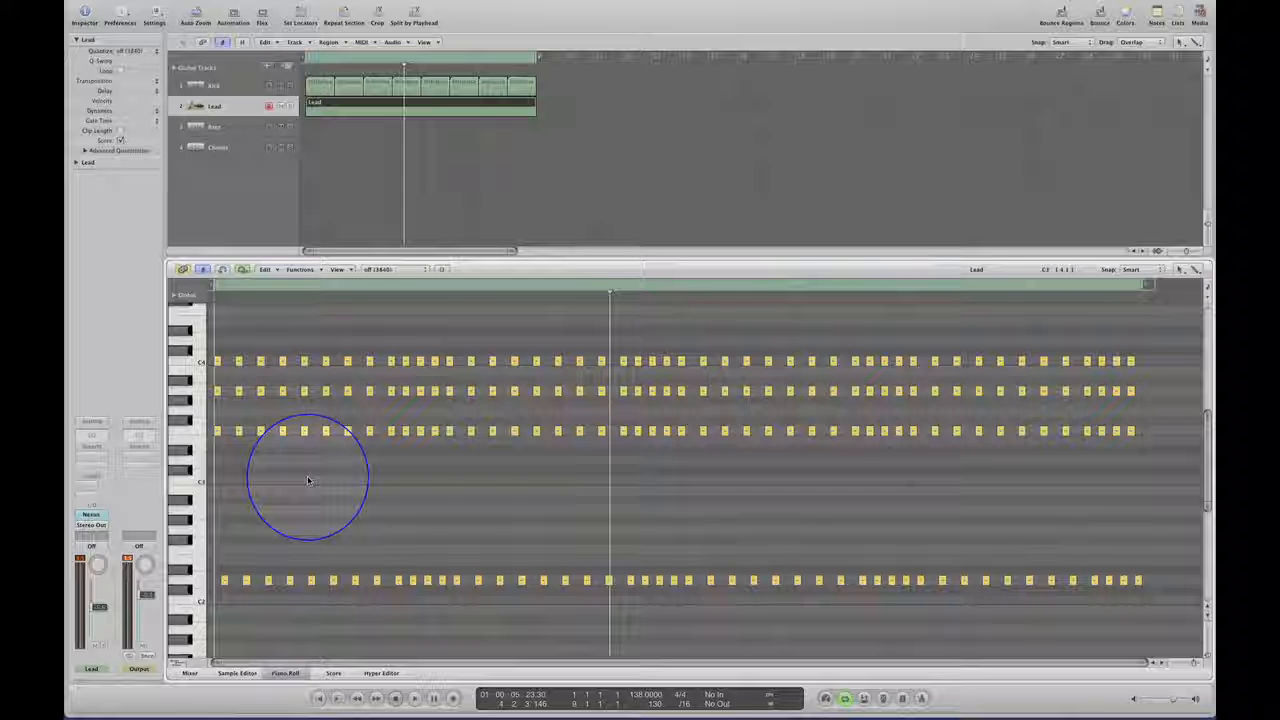
pyautogui.press('space')
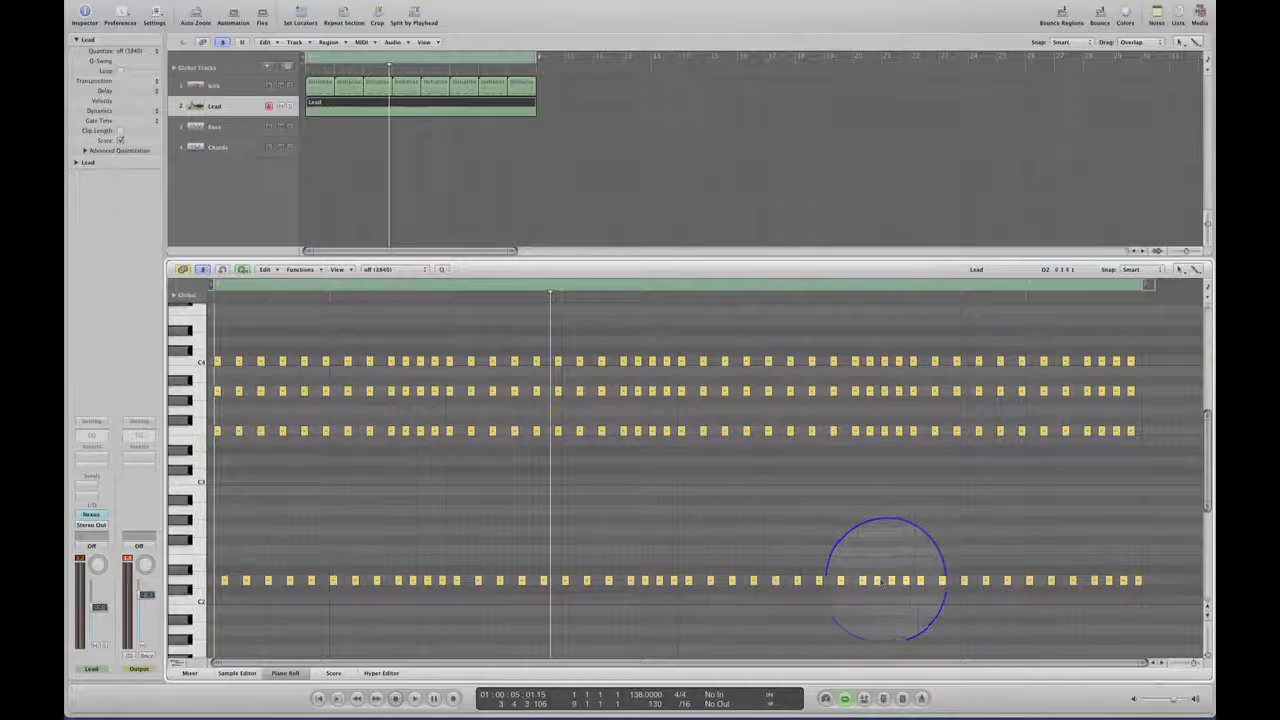
# Delete every D2 note except the first one, and start playback with the Piano Roll still open.
pyautogui.moveTo(1150, 575); pyautogui.dragTo(236, 588)
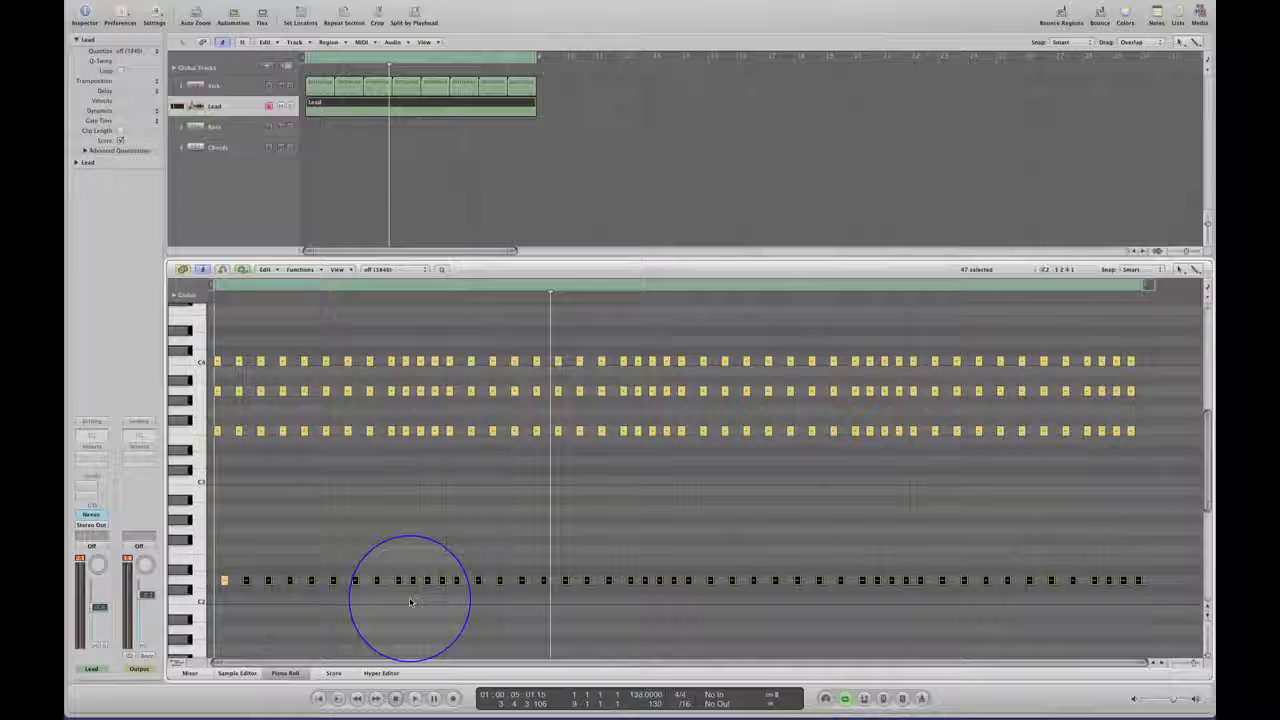
pyautogui.press('Delete')
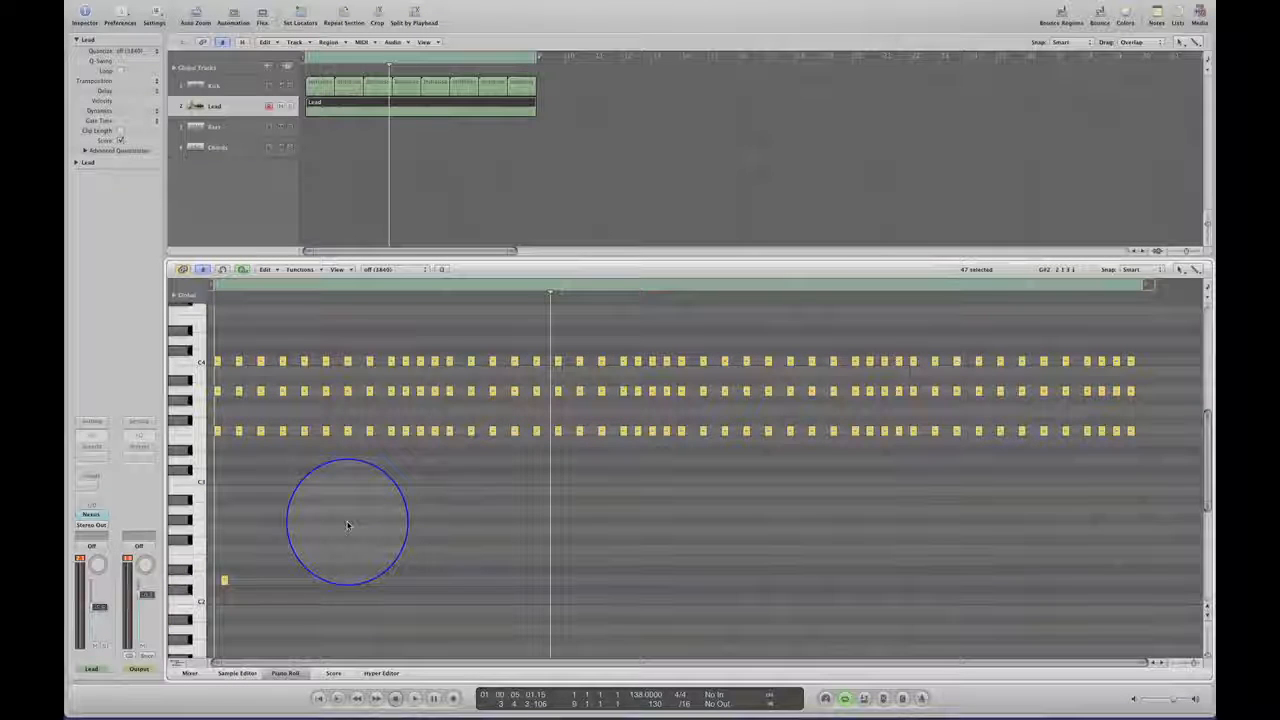
pyautogui.press('space')
pyautogui.press('n')
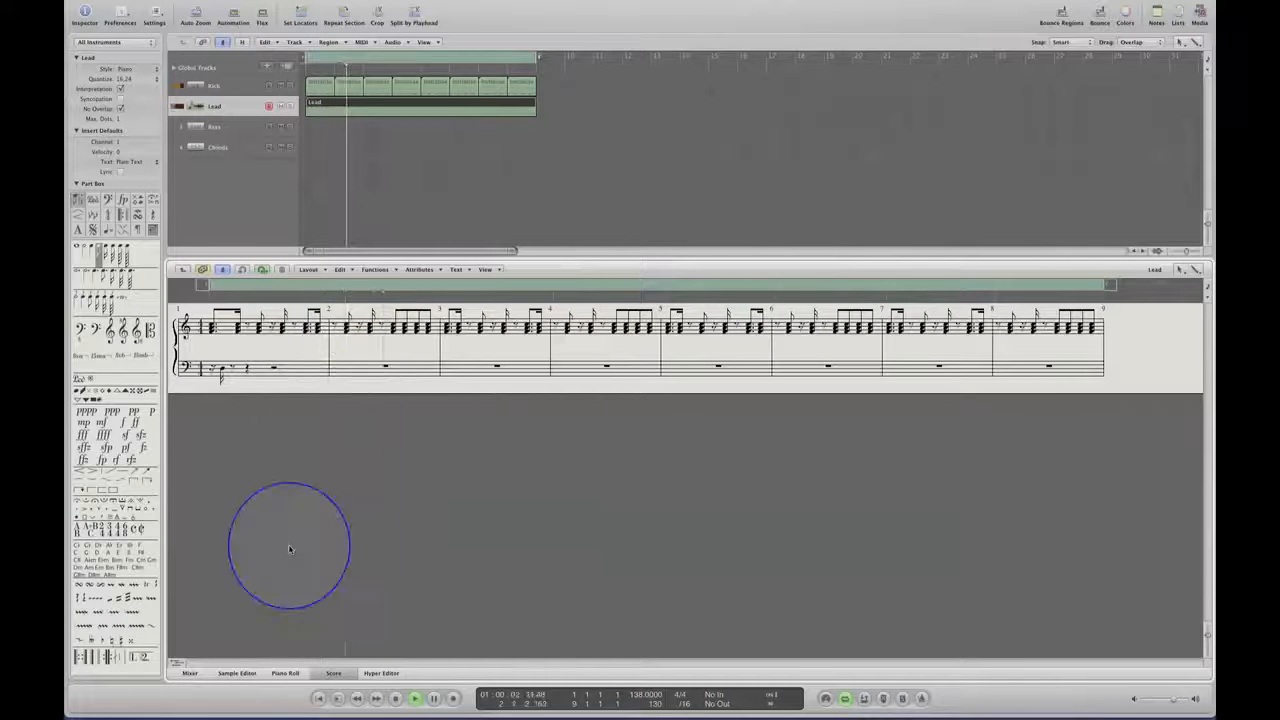
pyautogui.click(285, 672)
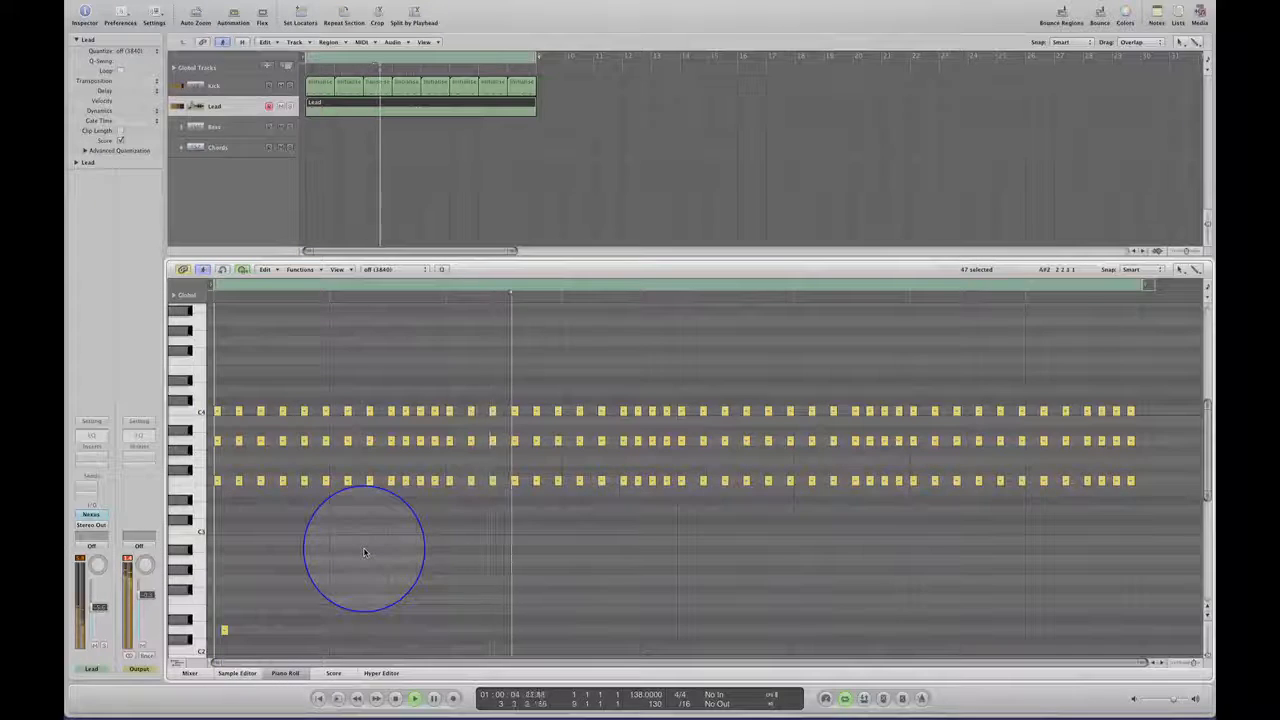
# Shorten the cycle range to one bar and copy the D2 note successively three, three and two sixteenths later.
pyautogui.click(224, 631)
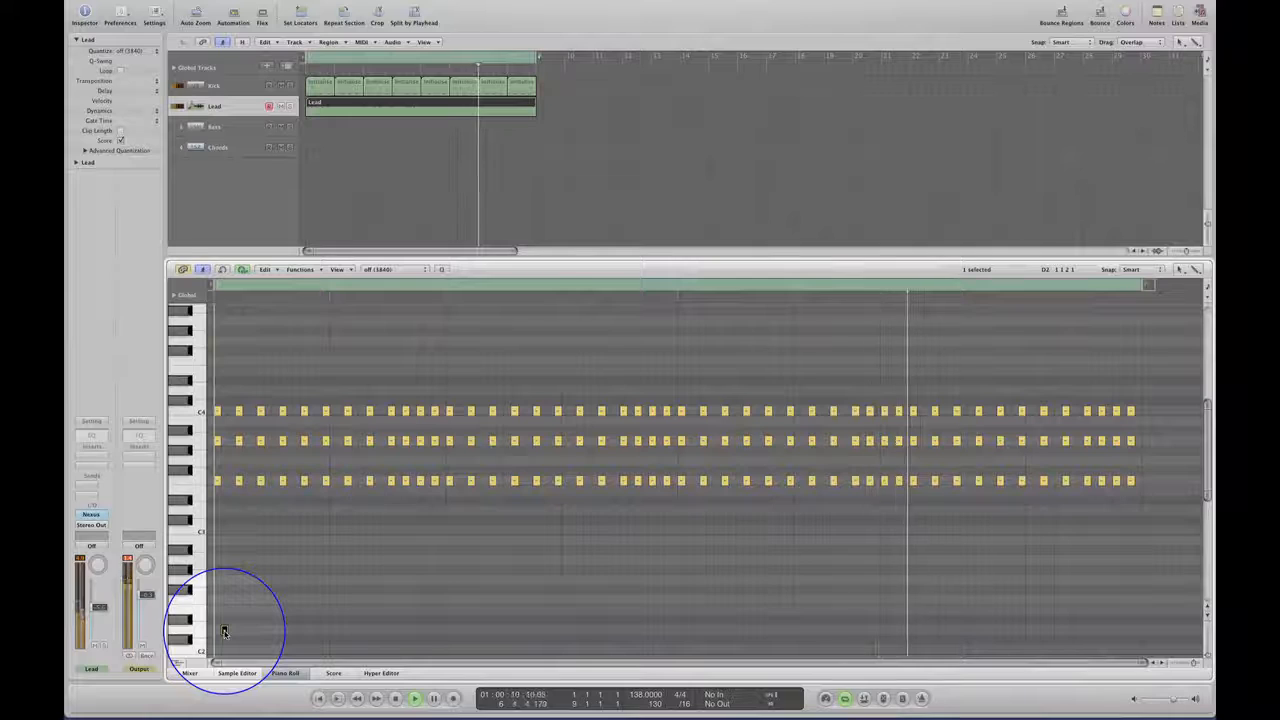
pyautogui.moveTo(224, 631); pyautogui.dragTo(246, 630)
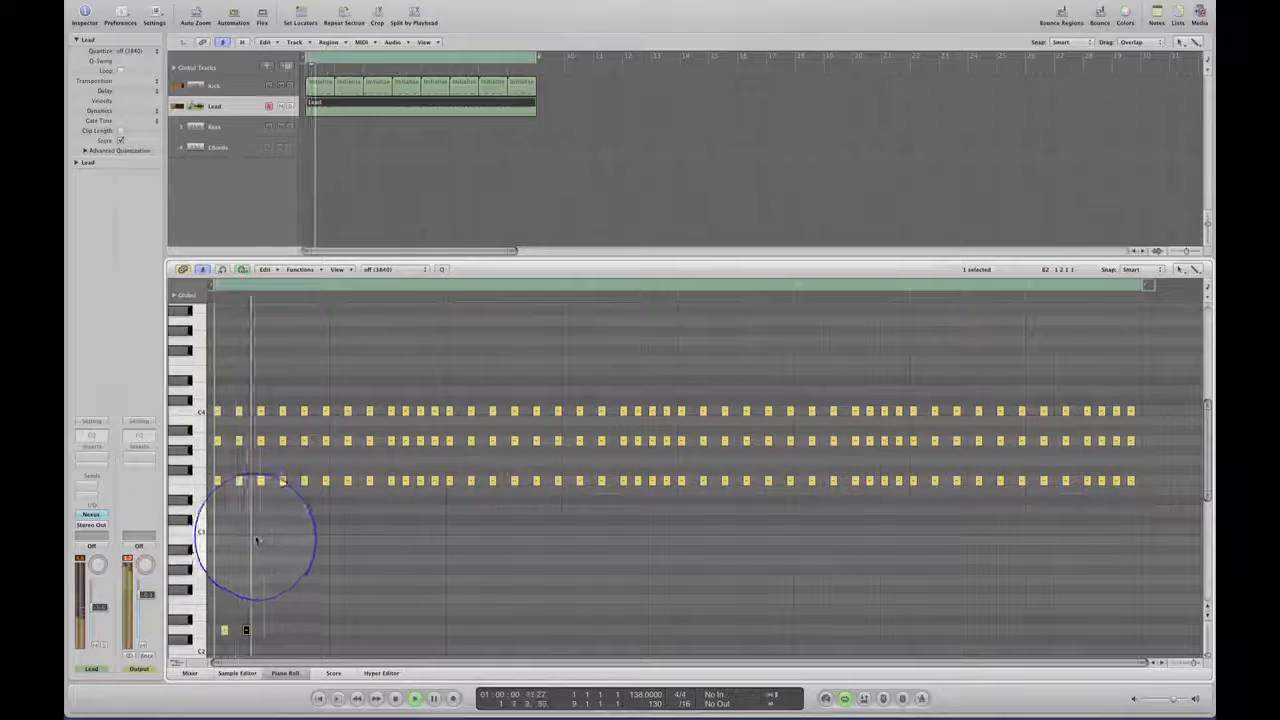
pyautogui.moveTo(537, 58); pyautogui.dragTo(335, 60)
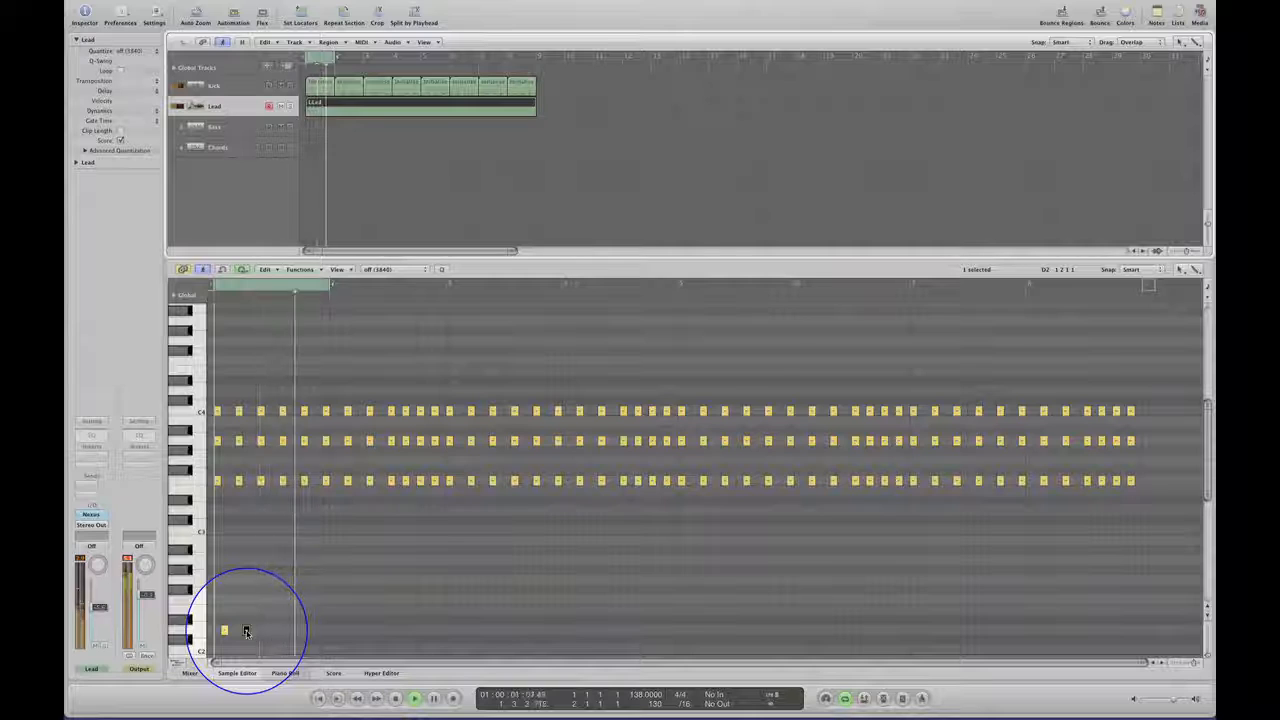
pyautogui.moveTo(246, 631); pyautogui.dragTo(263, 633)
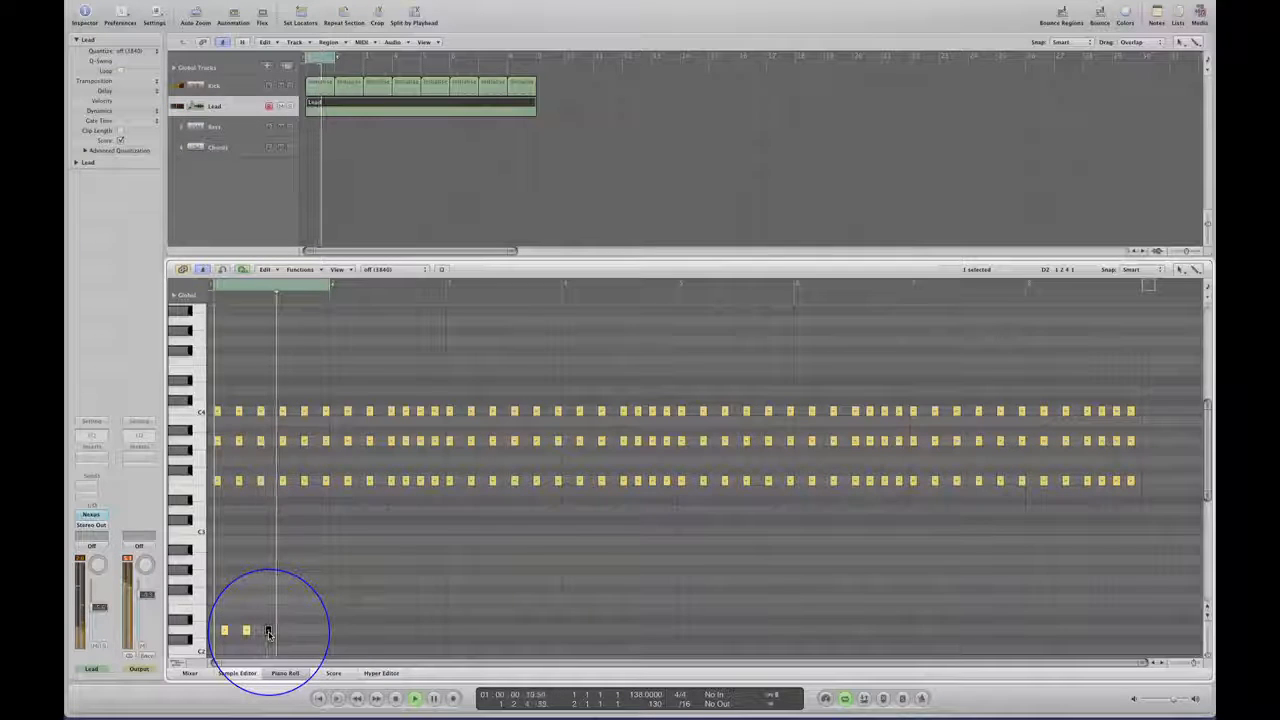
pyautogui.moveTo(270, 632); pyautogui.dragTo(283, 632)
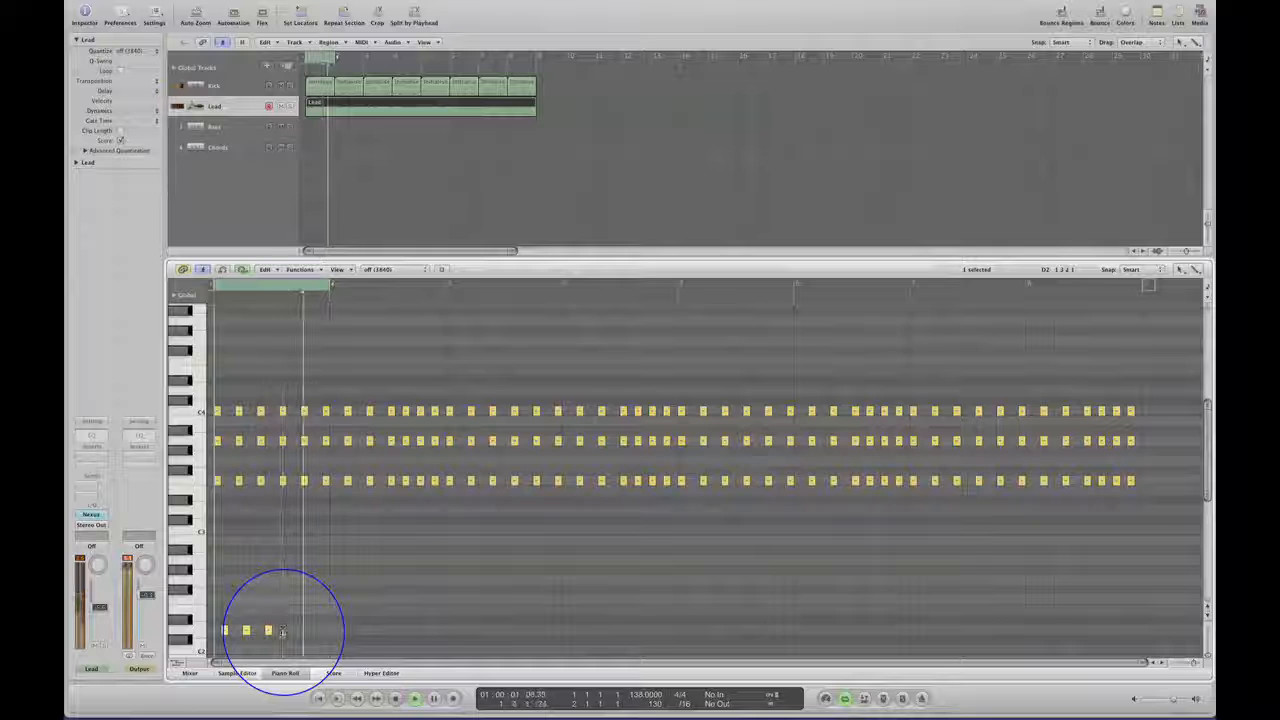
pyautogui.press('space')
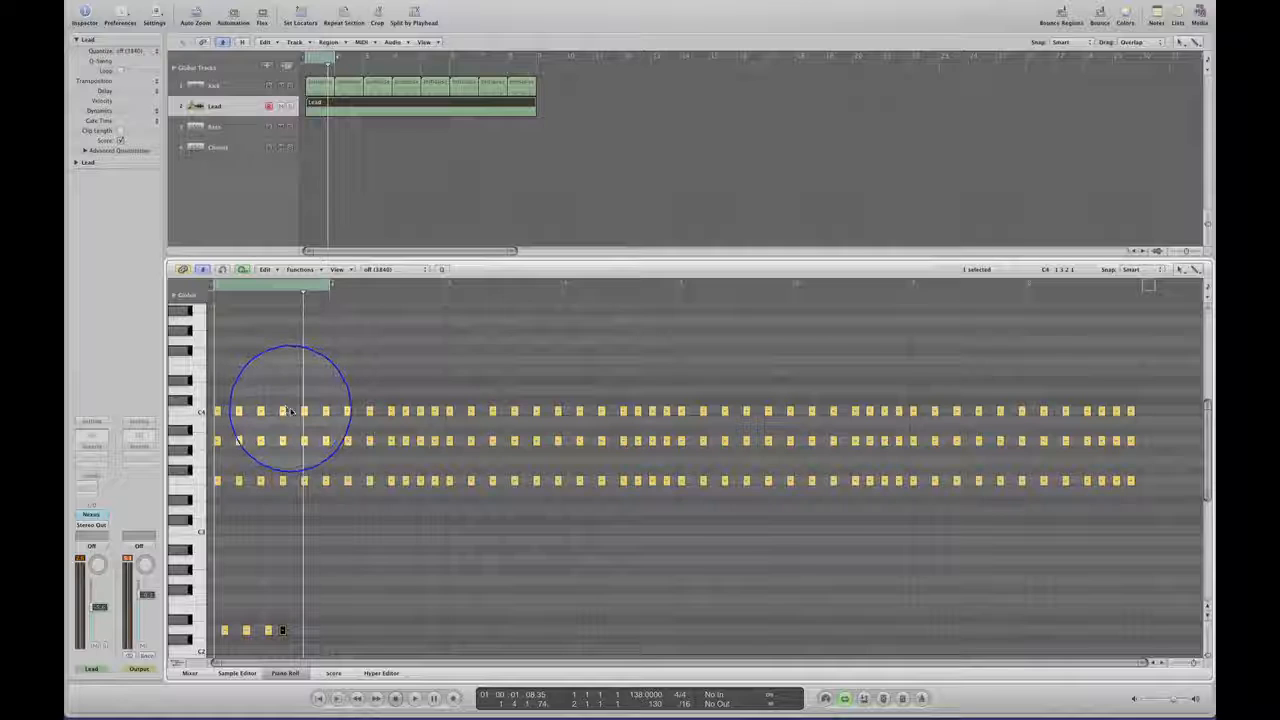
# Continue the low D2 rhythm during playback with copies three, two and three sixteenths apart, the last in bar 2.
pyautogui.press('space')
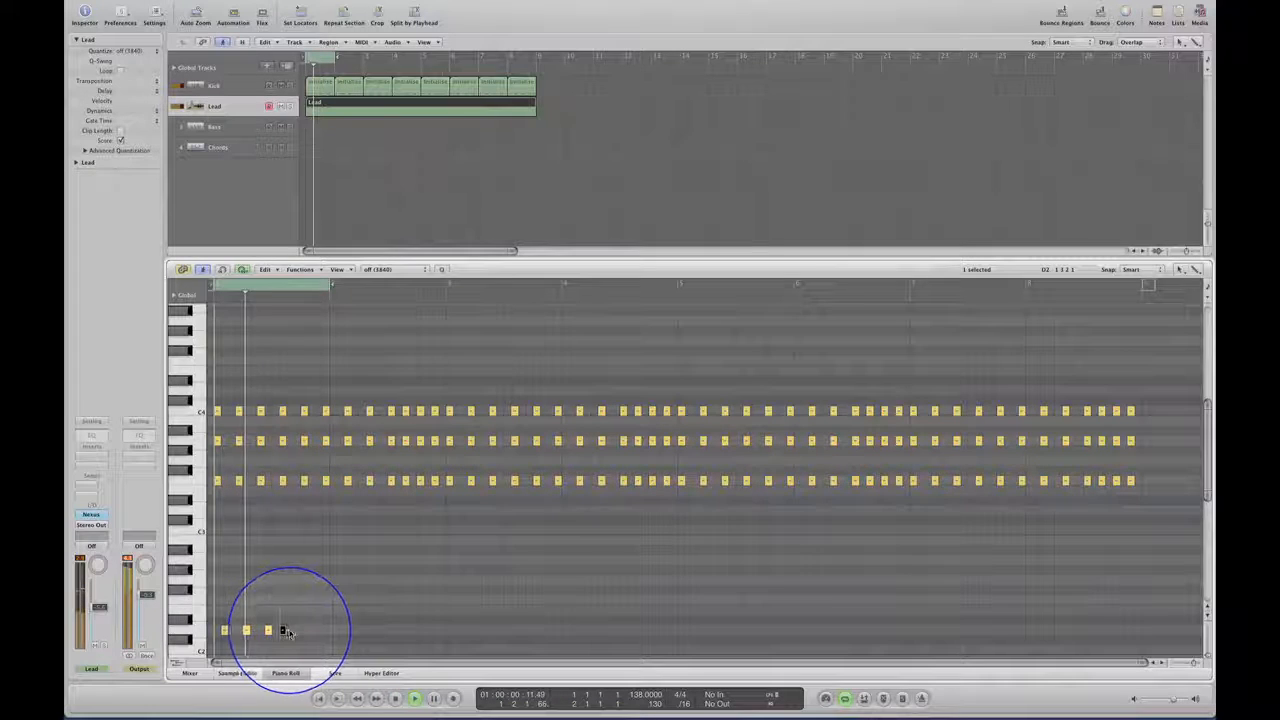
pyautogui.moveTo(285, 632); pyautogui.dragTo(318, 634)
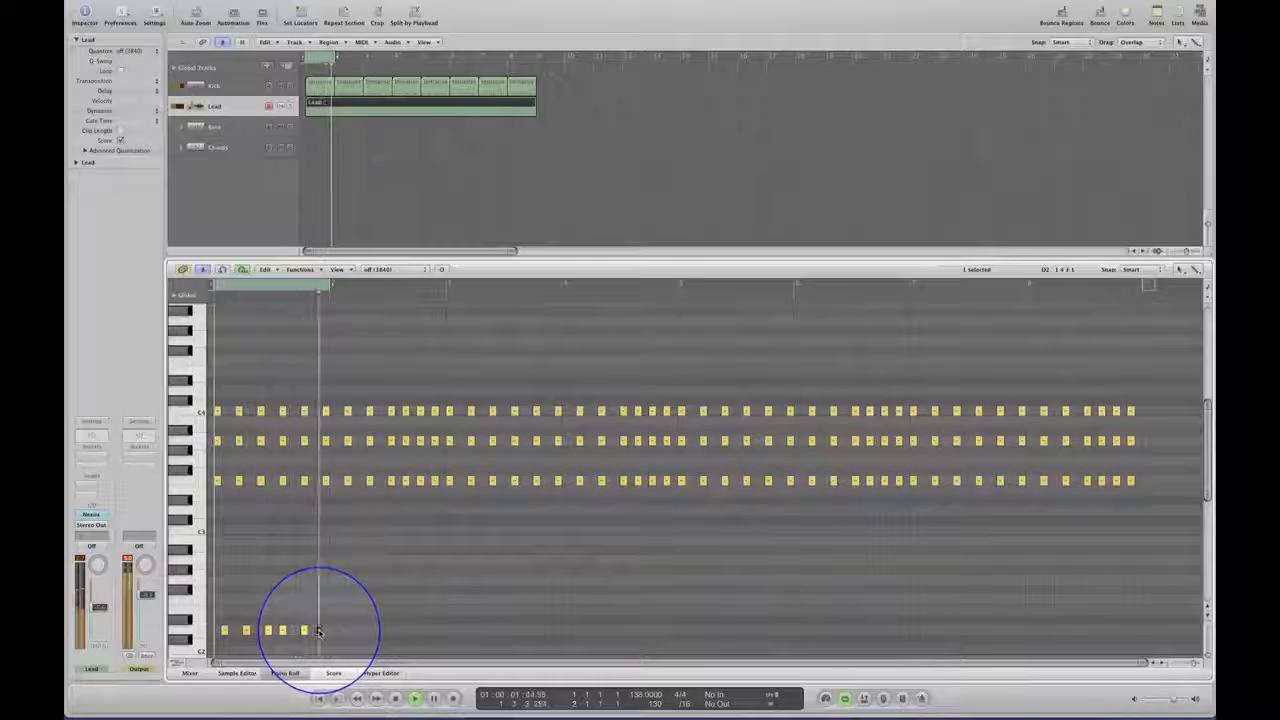
pyautogui.moveTo(318, 632); pyautogui.dragTo(340, 631)
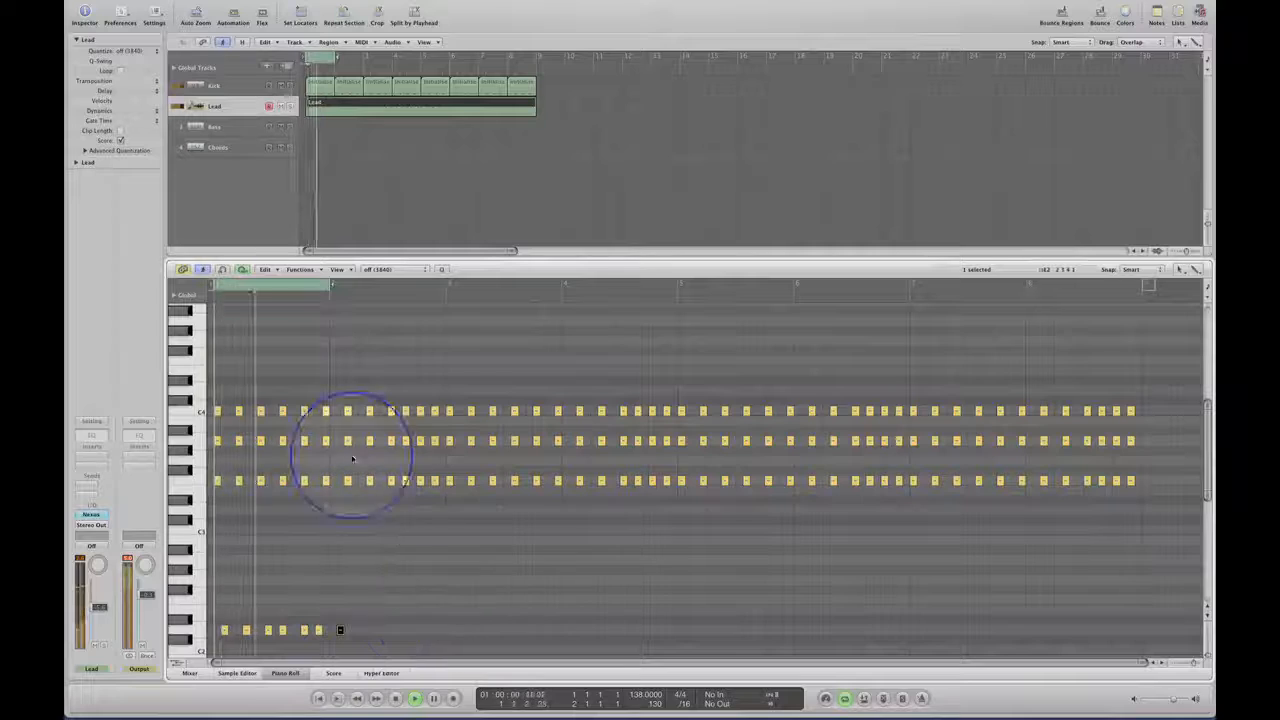
# Extend the cycle to bars 1 and 2 and fill bar 2 with D2 copies successively three, two, three, two and two sixteenths apart.
pyautogui.moveTo(330, 285); pyautogui.dragTo(446, 340)
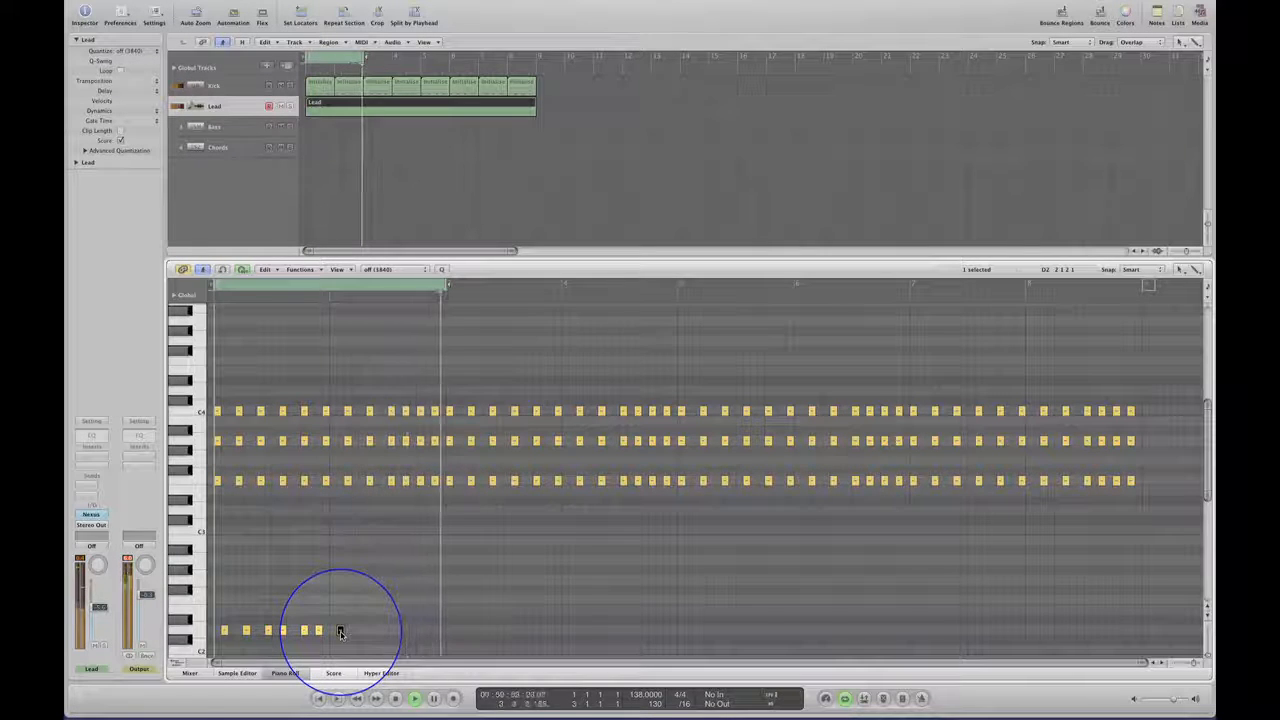
pyautogui.moveTo(340, 632); pyautogui.dragTo(362, 633)
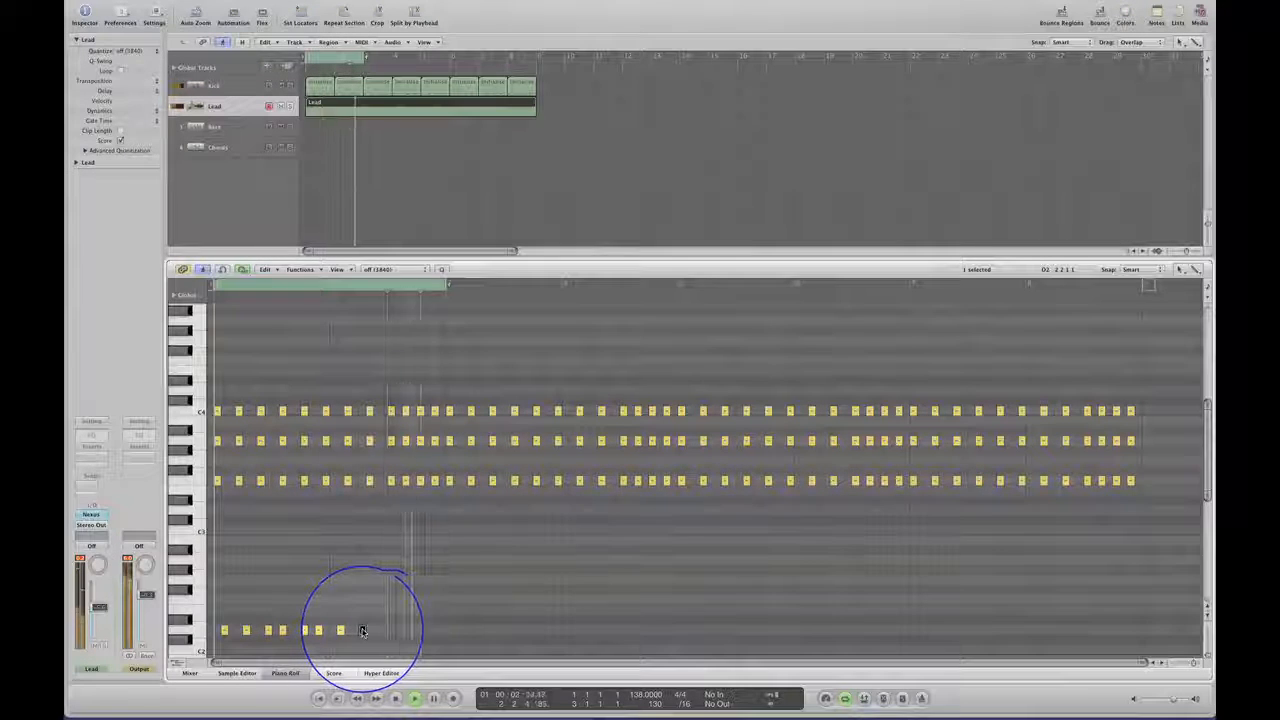
pyautogui.moveTo(362, 630); pyautogui.dragTo(383, 633)
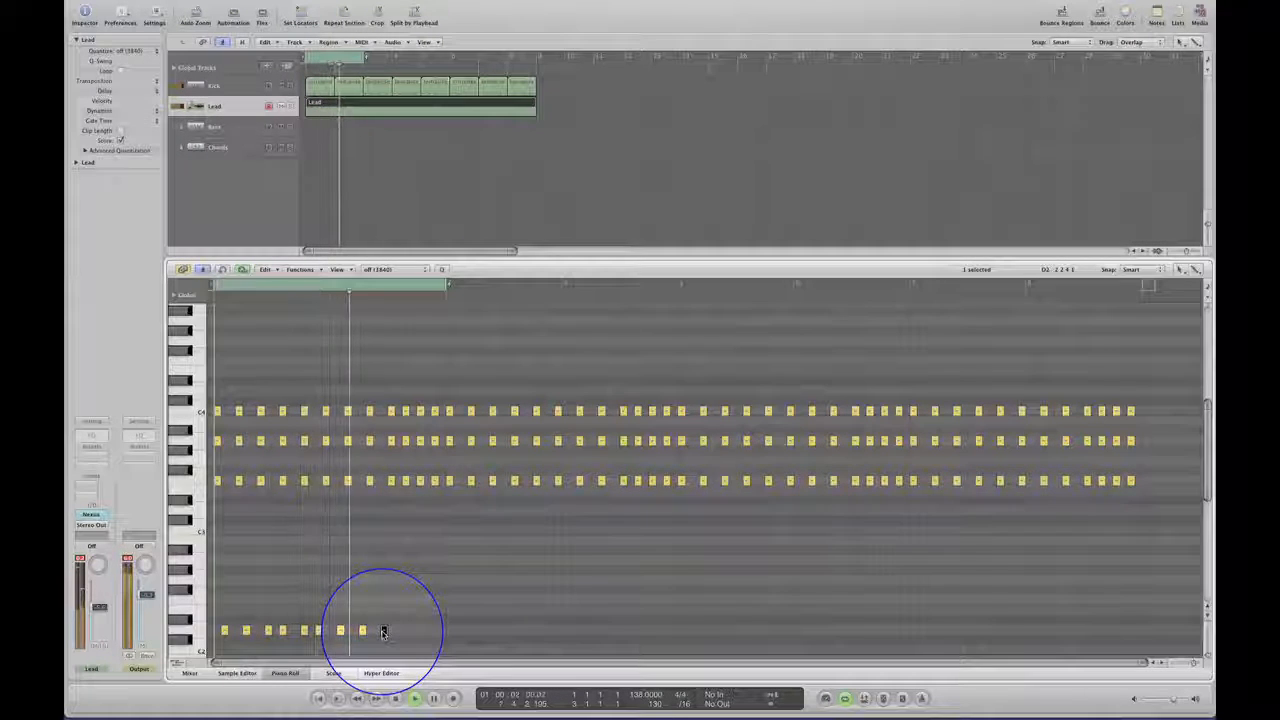
pyautogui.moveTo(383, 632); pyautogui.dragTo(377, 632)
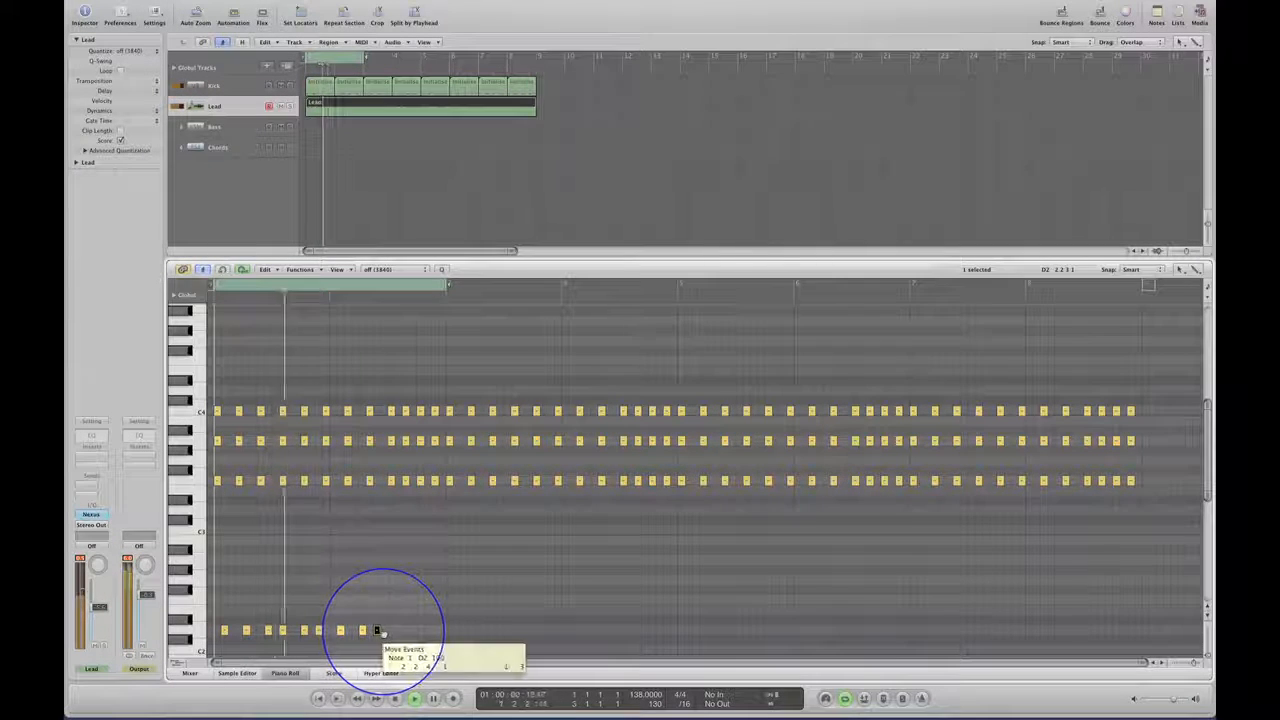
pyautogui.moveTo(381, 632); pyautogui.dragTo(383, 633)
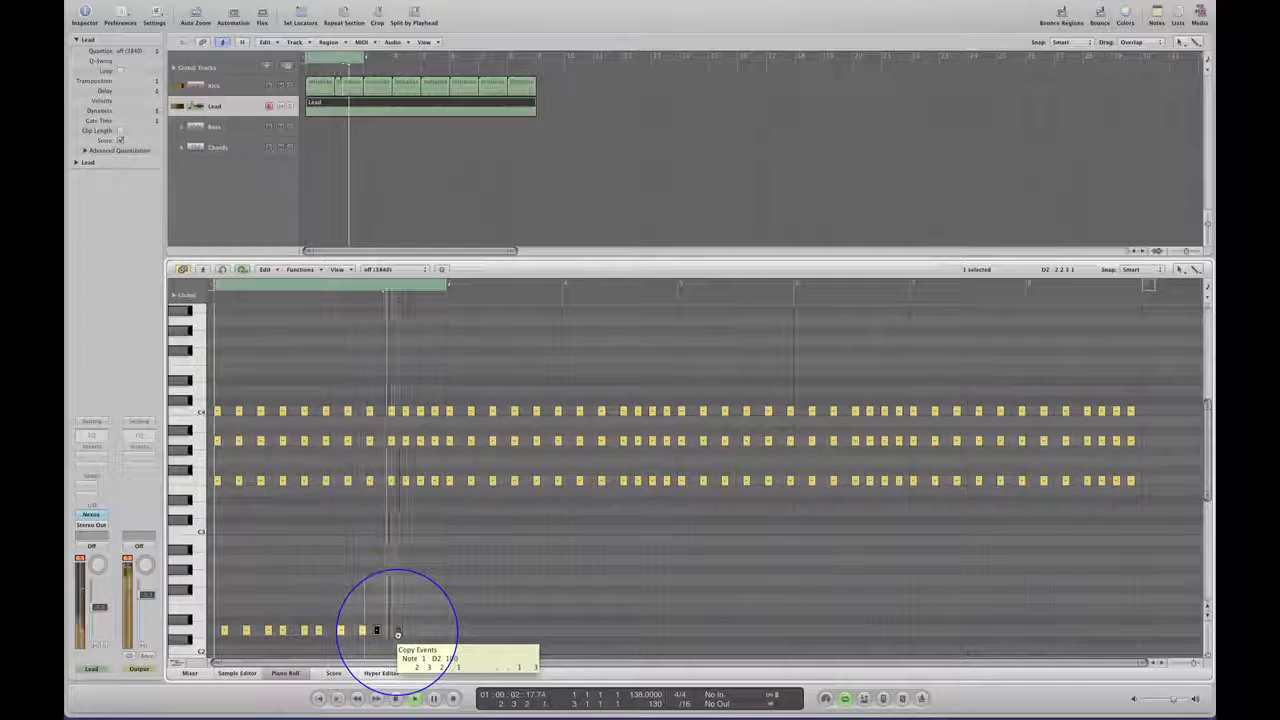
pyautogui.moveTo(397, 633); pyautogui.dragTo(398, 632)
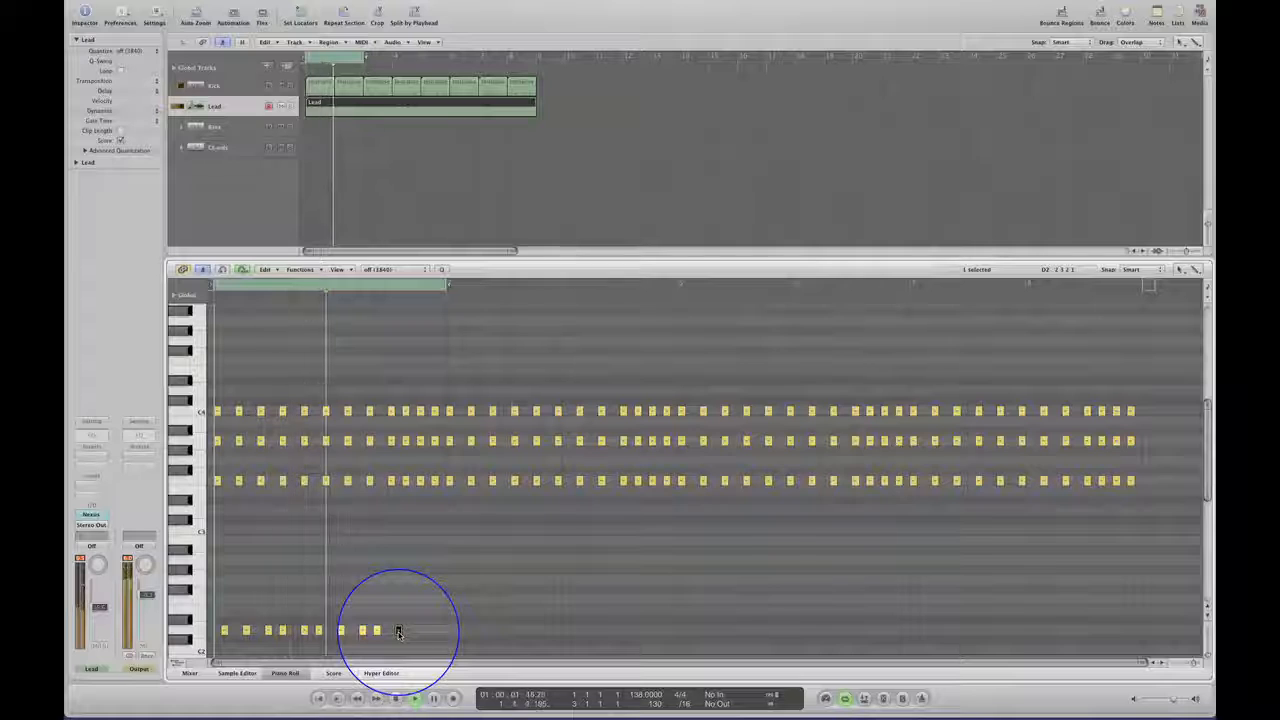
pyautogui.moveTo(398, 632); pyautogui.dragTo(427, 631)
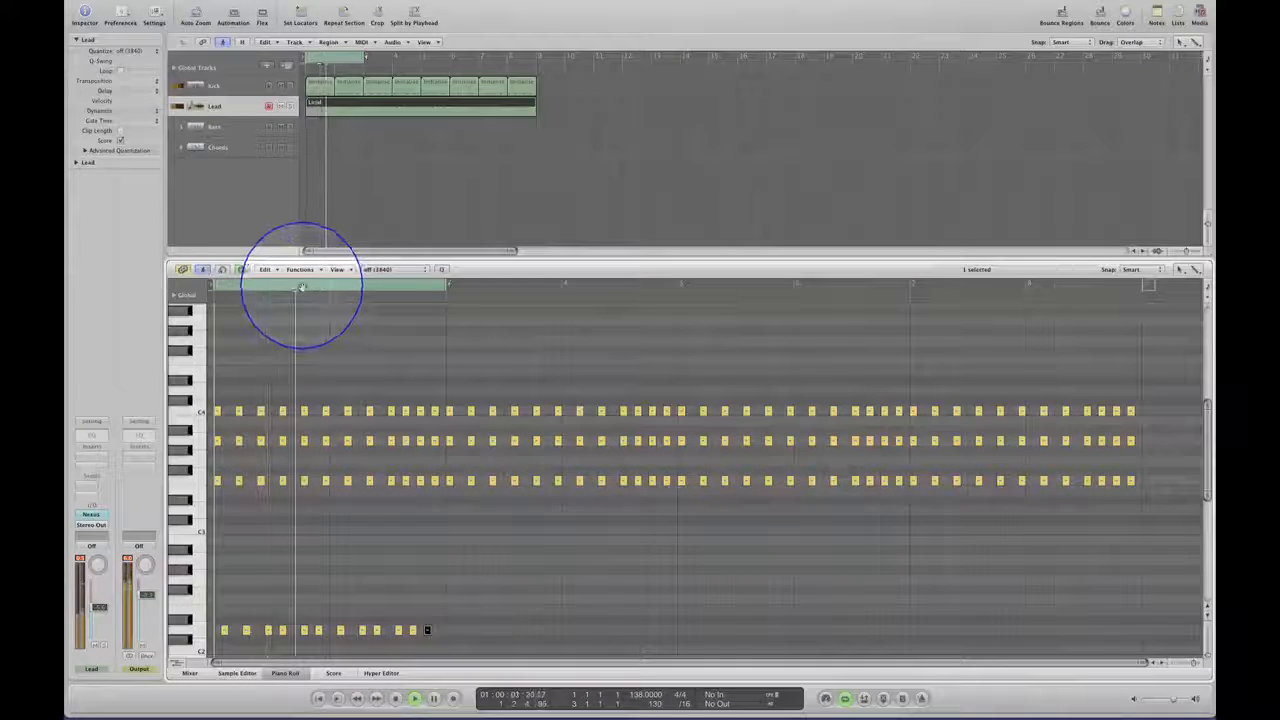
# Move the cycle to bars 3 and 4 and fill bar 3 with D2 copies four, four, two, three, three and one sixteenths apart.
pyautogui.moveTo(301, 288); pyautogui.dragTo(535, 305)
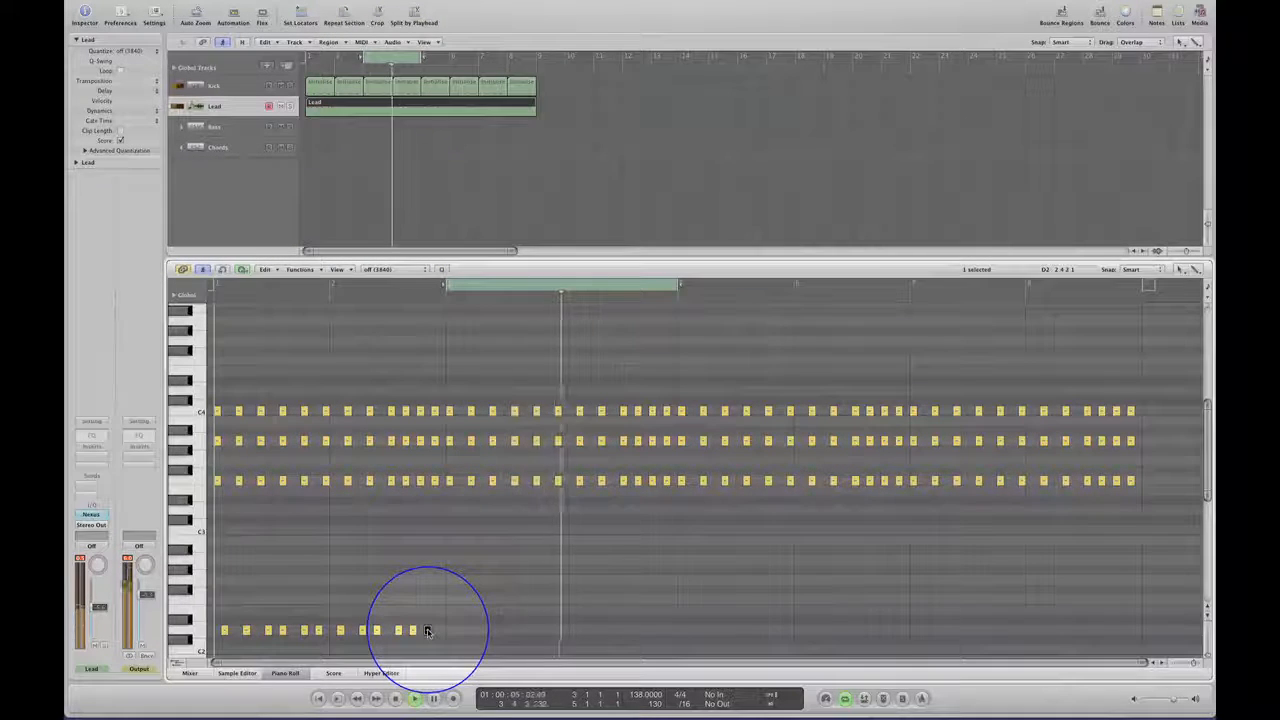
pyautogui.moveTo(427, 631); pyautogui.dragTo(457, 632)
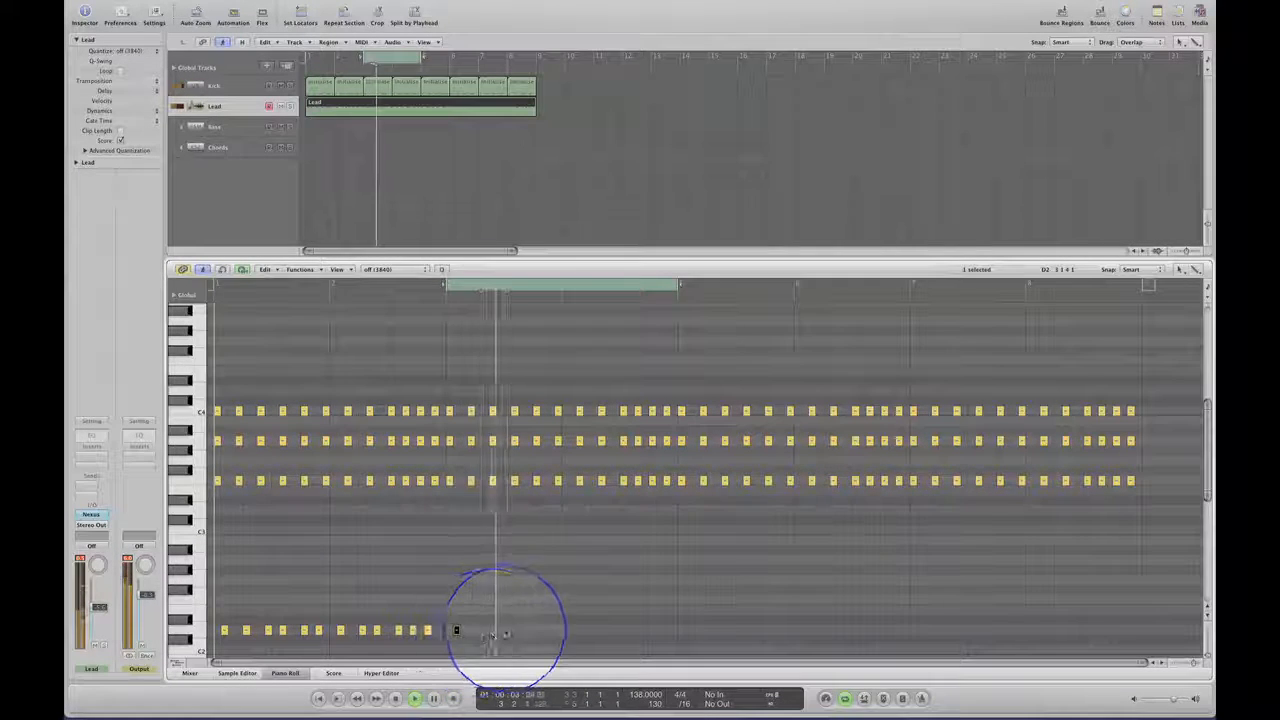
pyautogui.moveTo(456, 631); pyautogui.dragTo(485, 632)
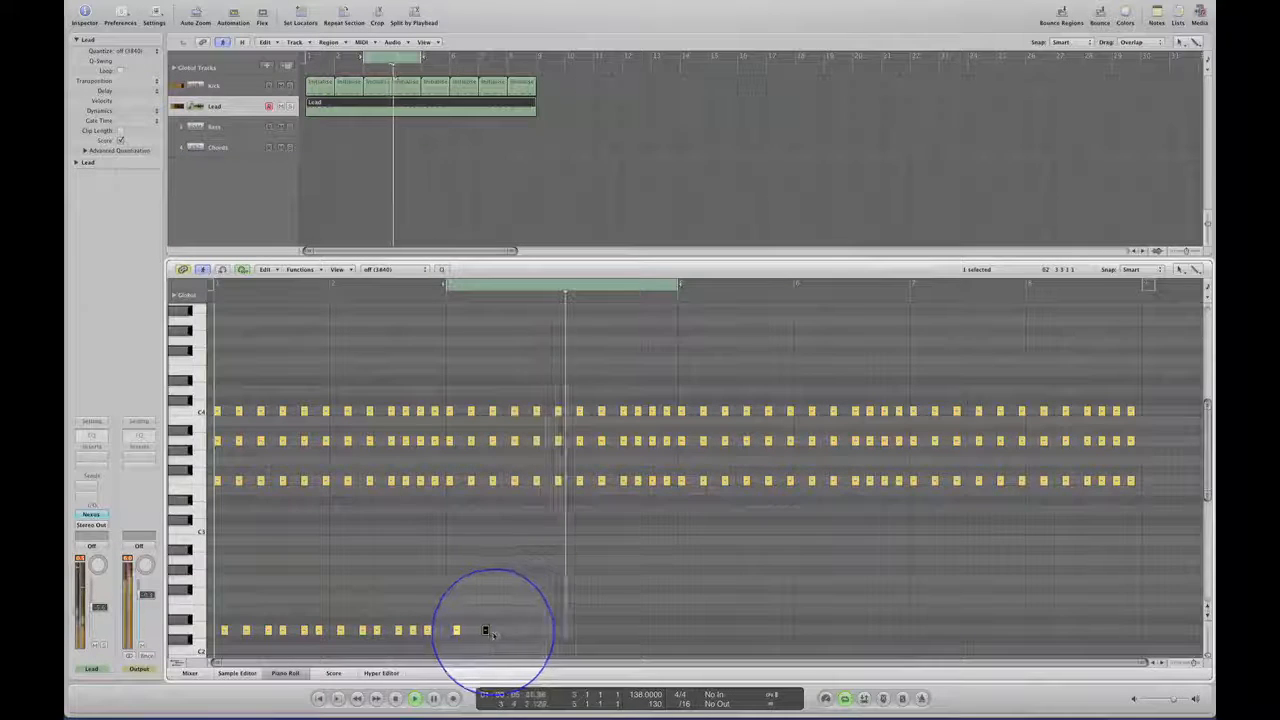
pyautogui.moveTo(490, 634); pyautogui.dragTo(500, 634)
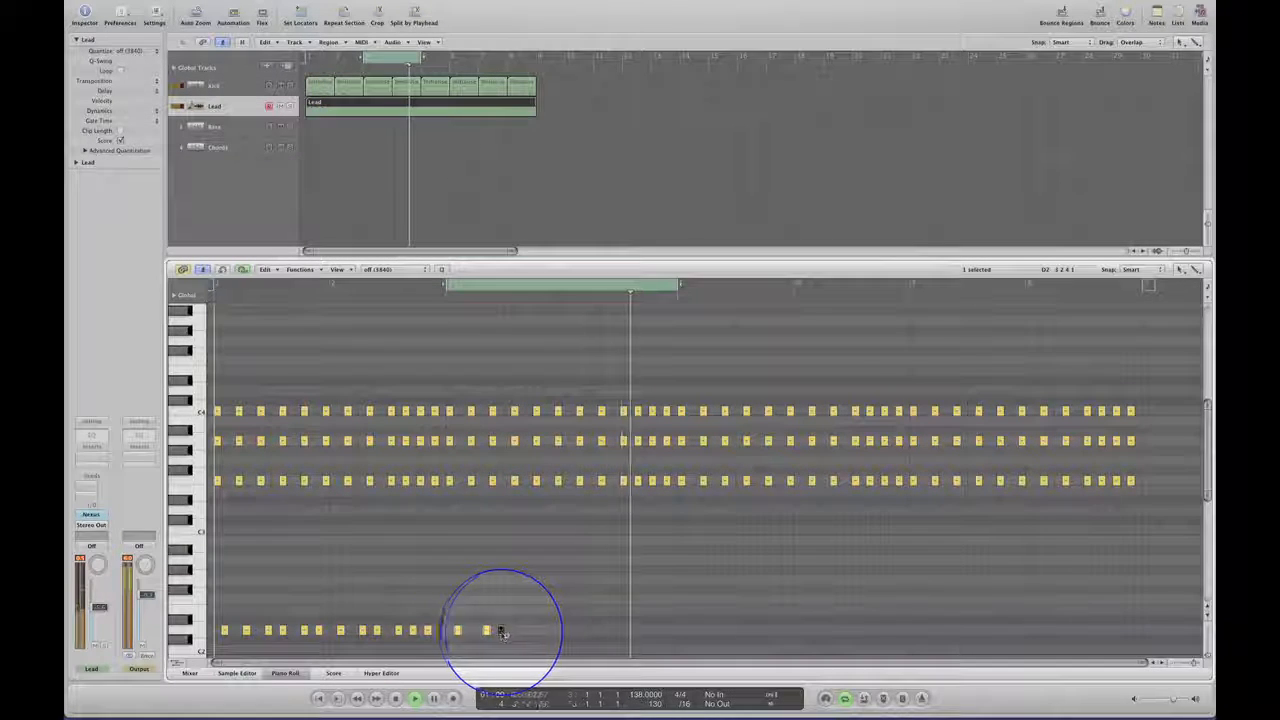
pyautogui.moveTo(513, 634); pyautogui.dragTo(521, 634)
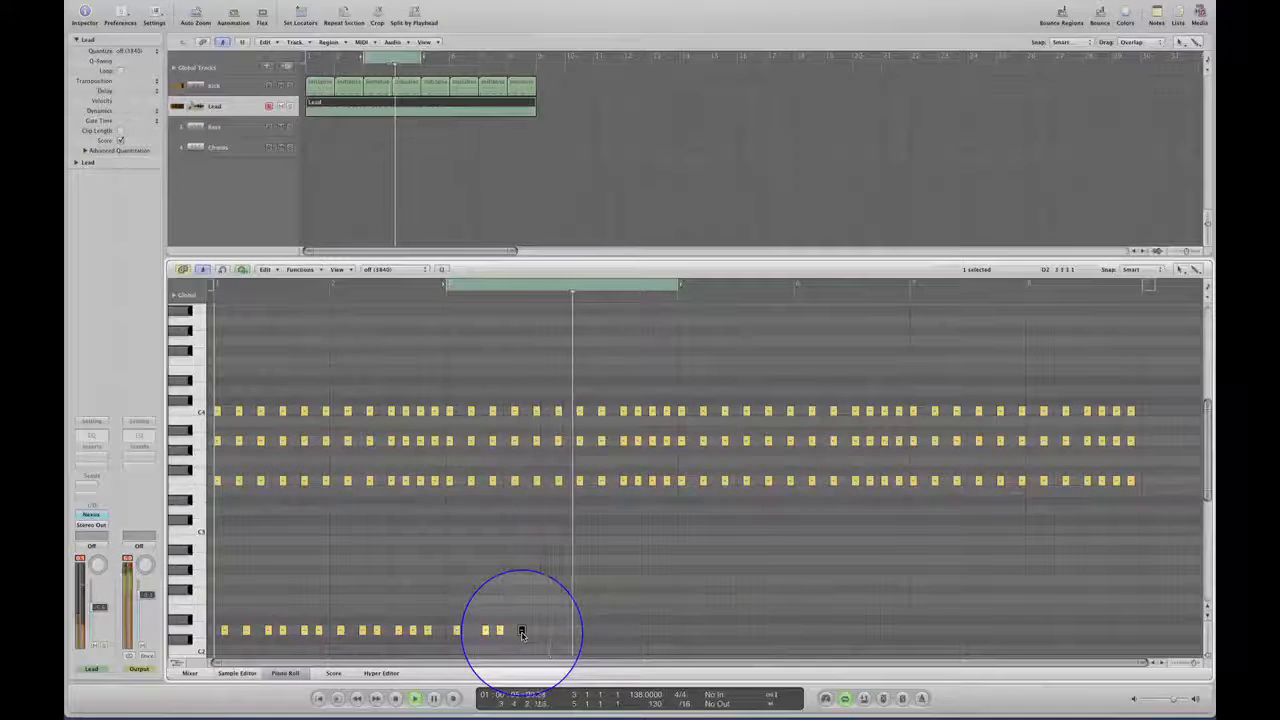
pyautogui.moveTo(521, 634); pyautogui.dragTo(539, 634)
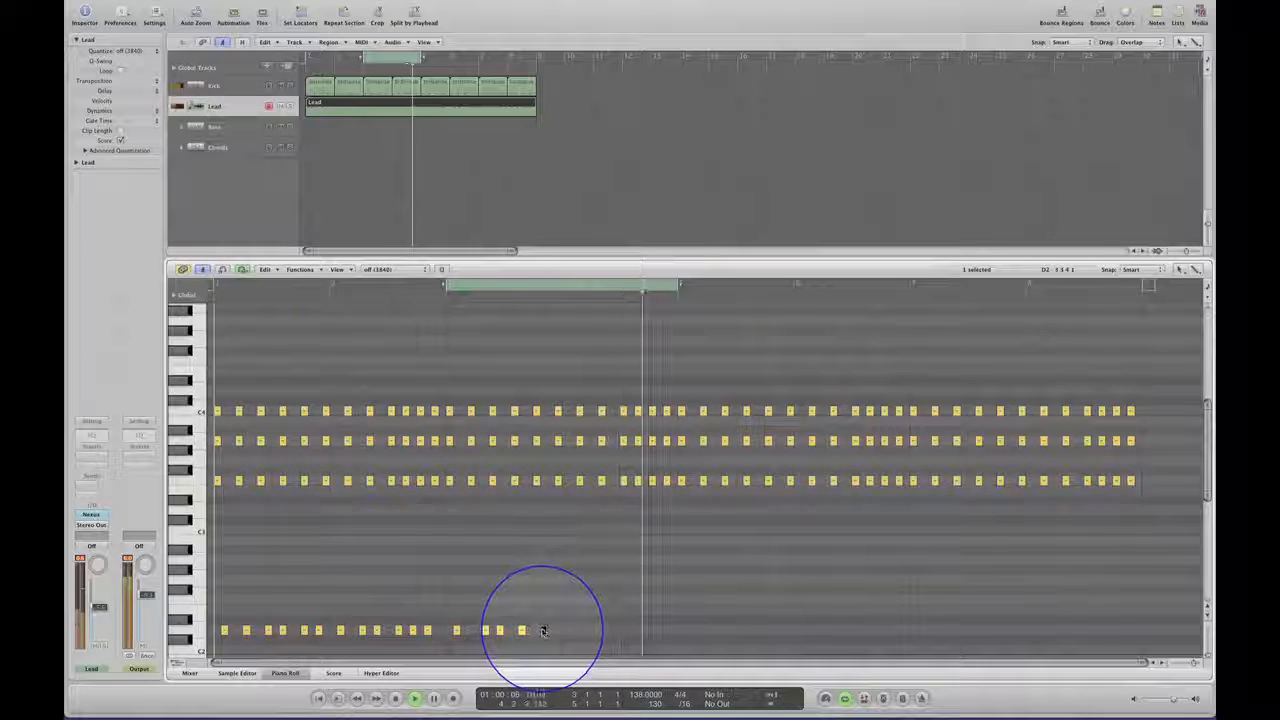
pyautogui.click(549, 630)
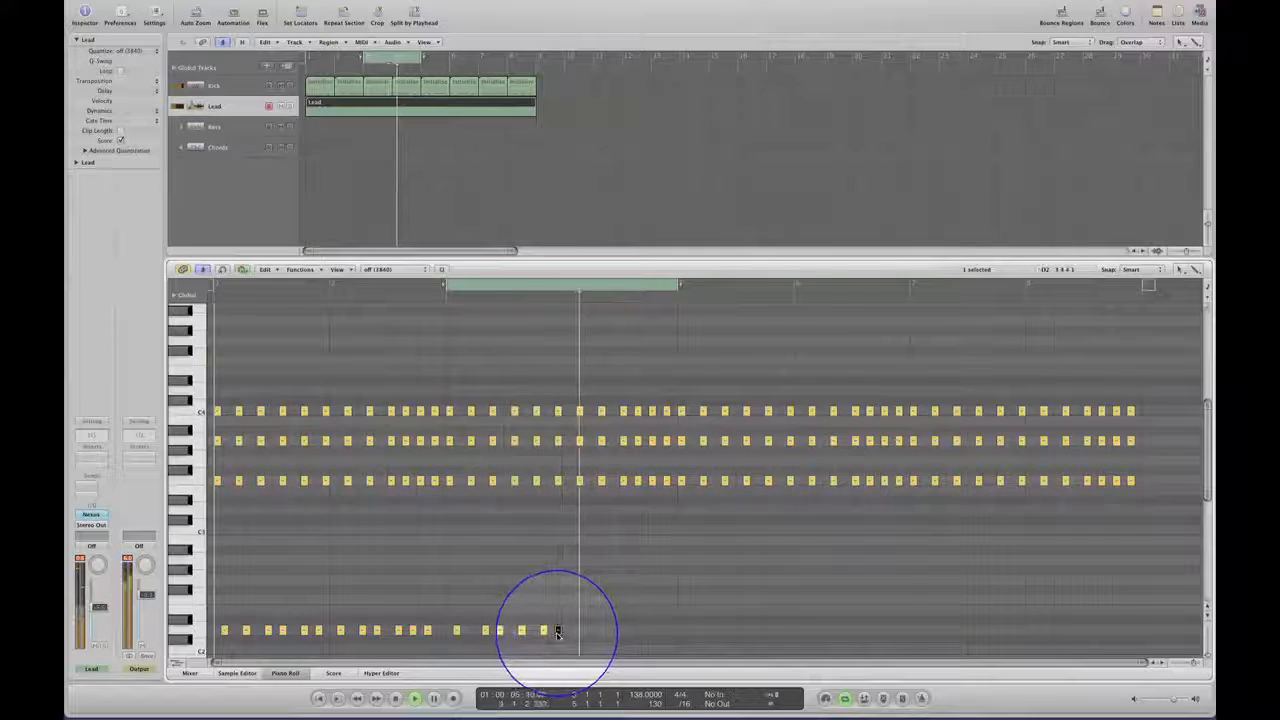
pyautogui.moveTo(552, 633); pyautogui.dragTo(551, 633)
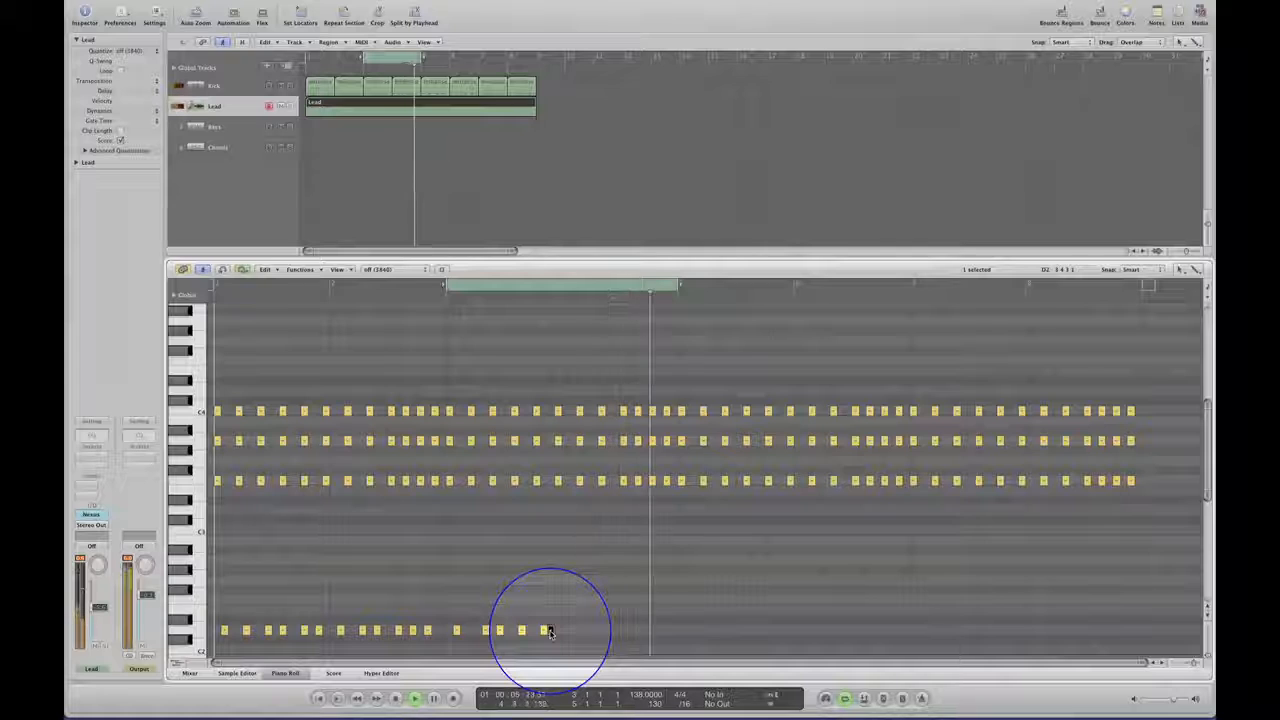
# Fill bar 4 with D2 copies, the first three each three sixteenths later and the next four each two sixteenths later.
pyautogui.moveTo(550, 632); pyautogui.dragTo(571, 633)
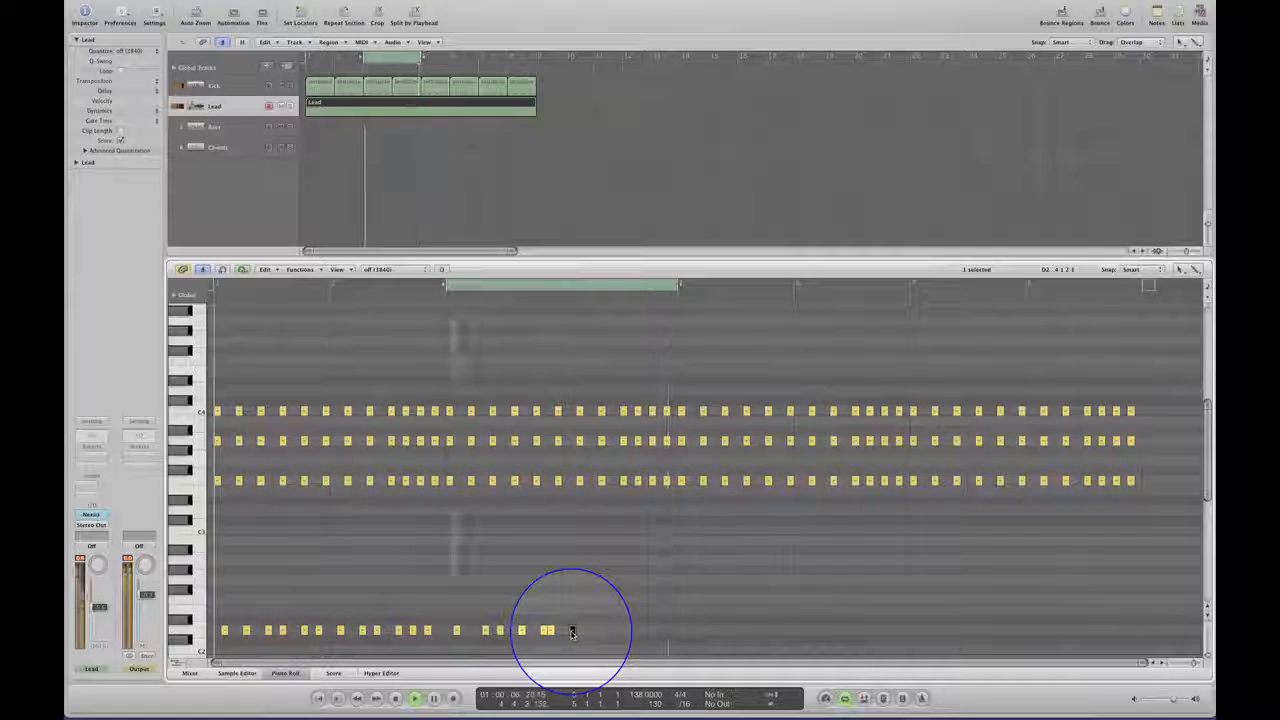
pyautogui.moveTo(572, 632); pyautogui.dragTo(593, 633)
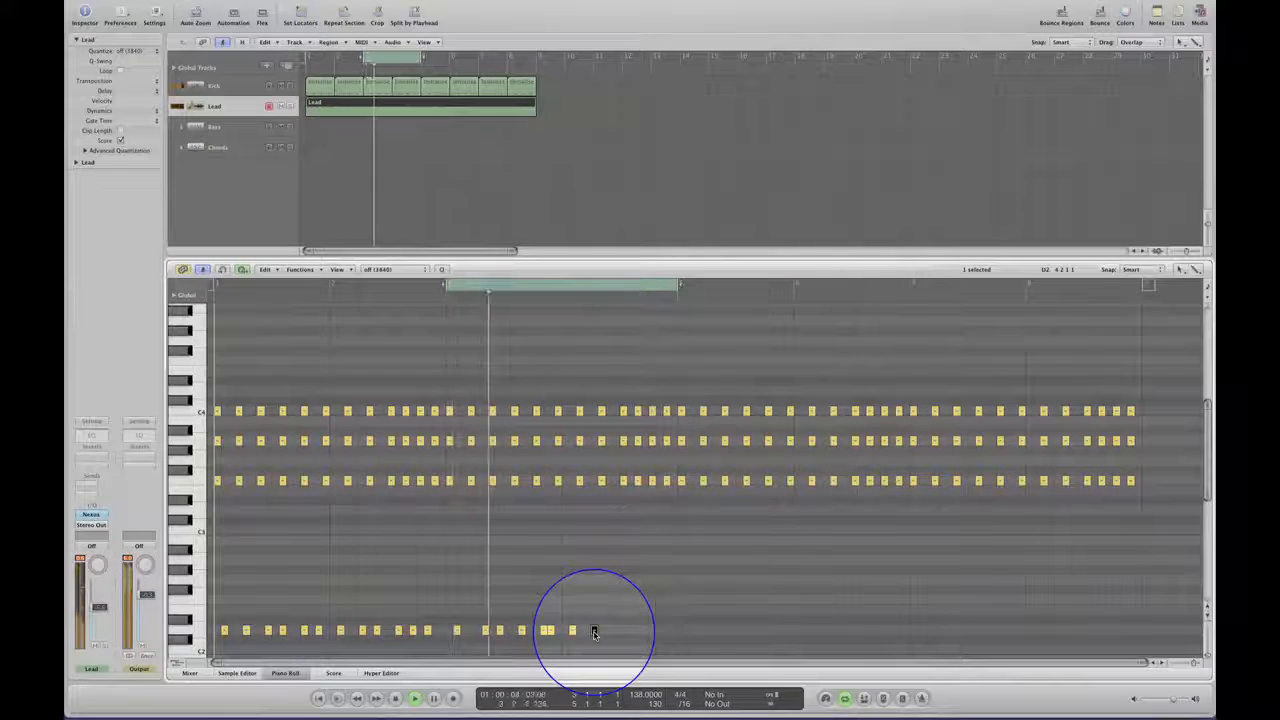
pyautogui.moveTo(597, 632); pyautogui.dragTo(617, 633)
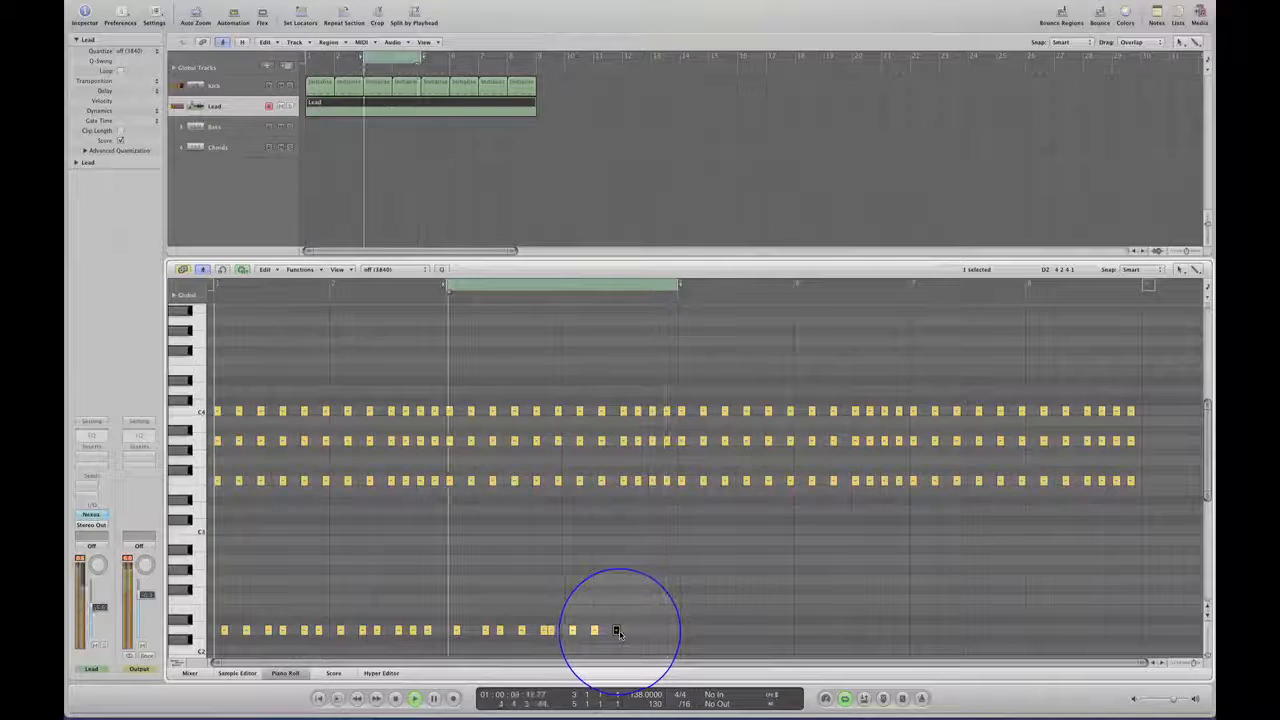
pyautogui.moveTo(618, 633); pyautogui.dragTo(636, 636)
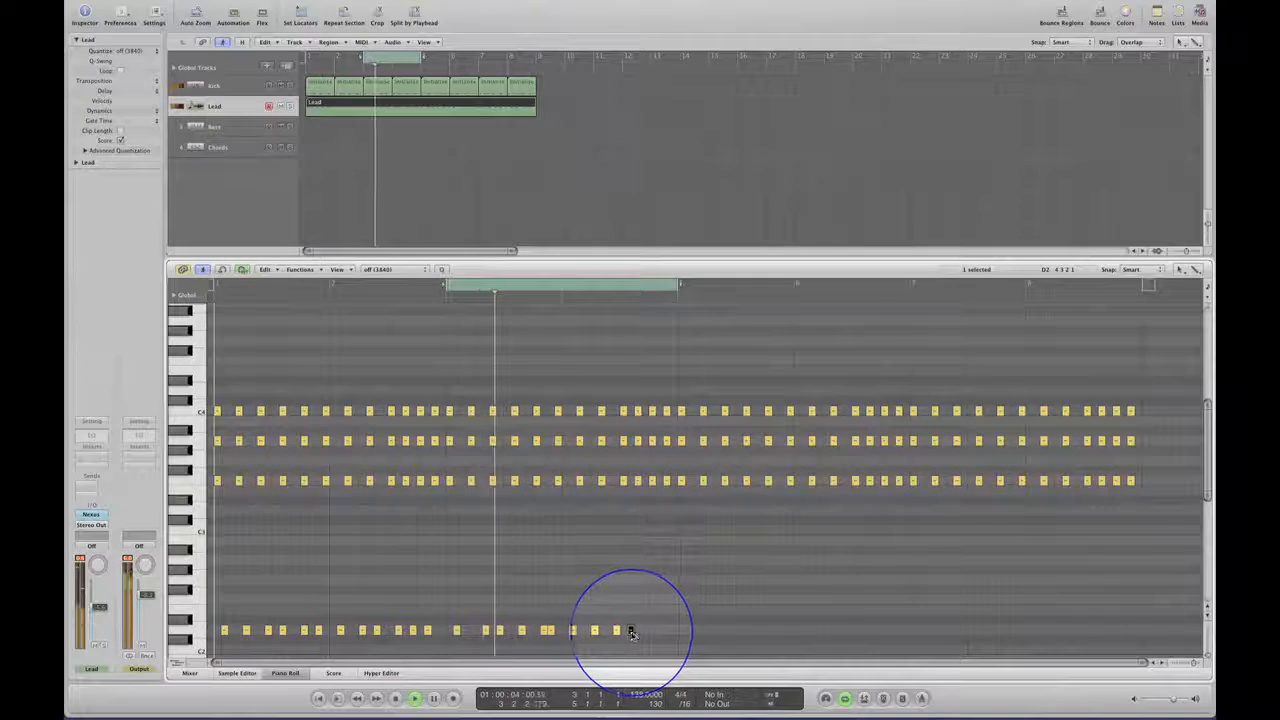
pyautogui.moveTo(631, 634); pyautogui.dragTo(674, 634)
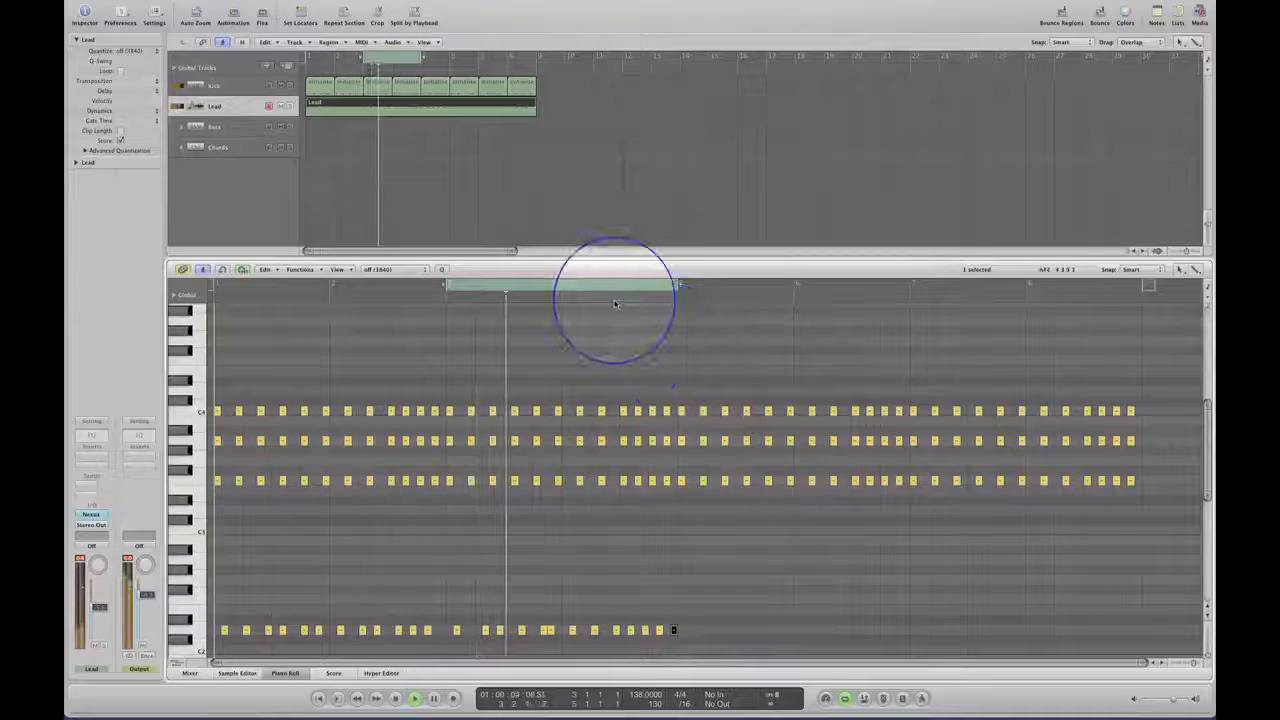
# Move the cycle to bars 5 and 6 and start bar 5 with D2 copies successively three, two and two sixteenths later.
pyautogui.moveTo(614, 286); pyautogui.dragTo(852, 290)
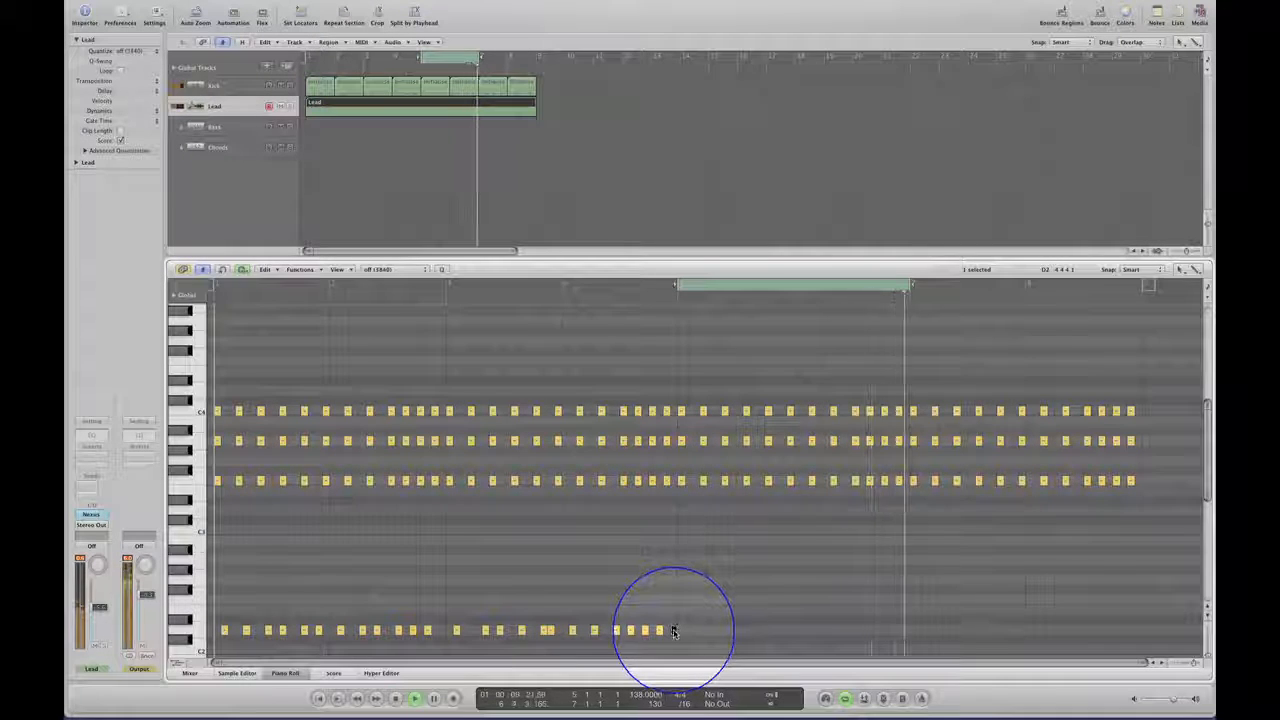
pyautogui.moveTo(674, 631); pyautogui.dragTo(695, 631)
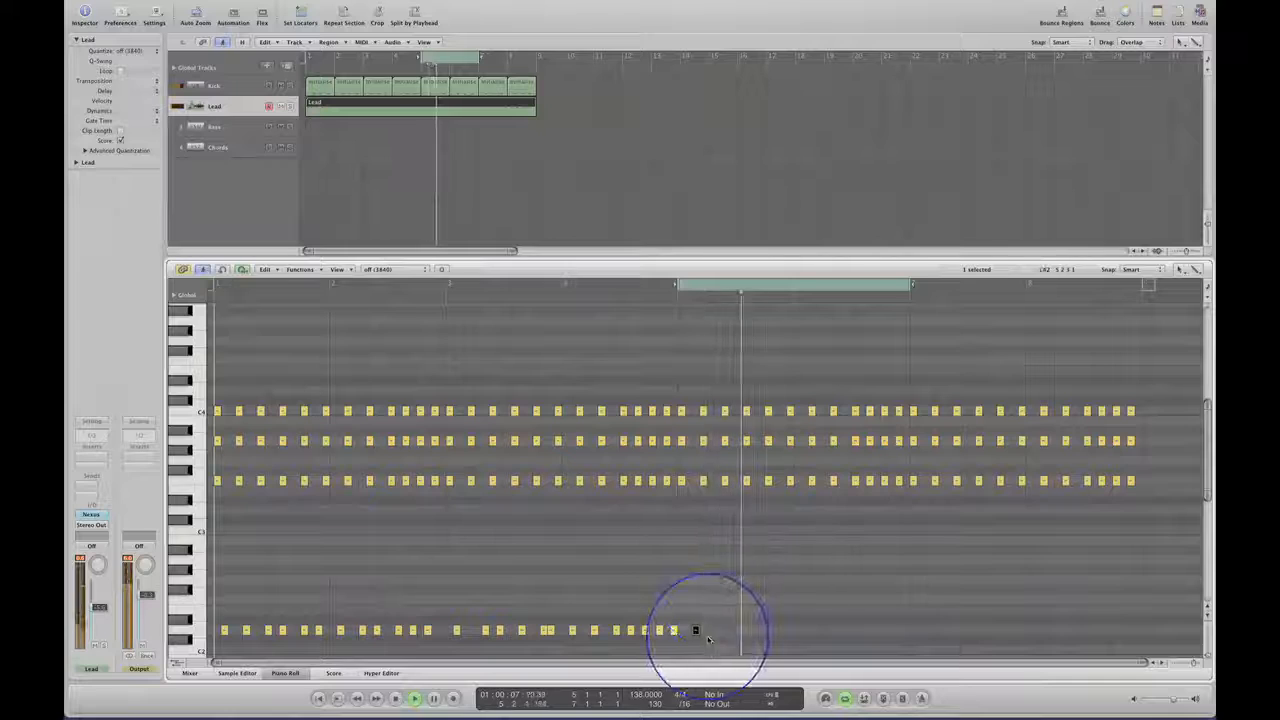
pyautogui.moveTo(707, 635); pyautogui.dragTo(710, 634)
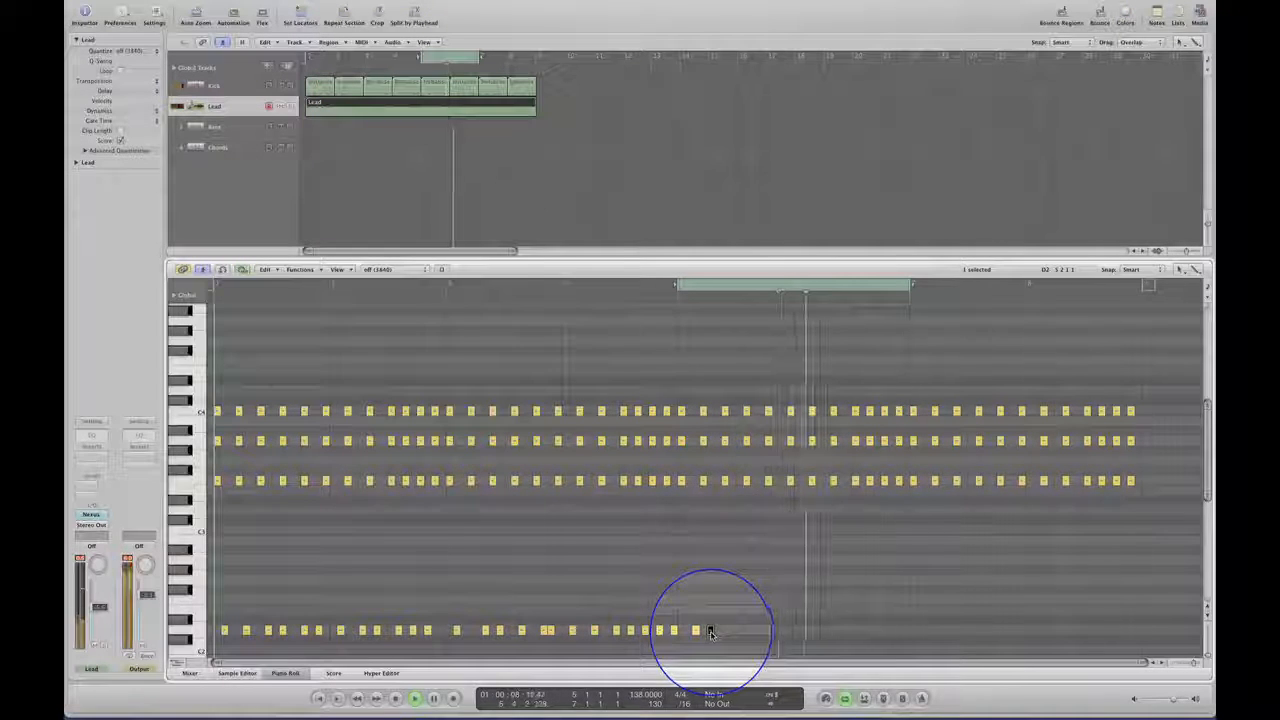
pyautogui.moveTo(724, 634); pyautogui.dragTo(726, 634)
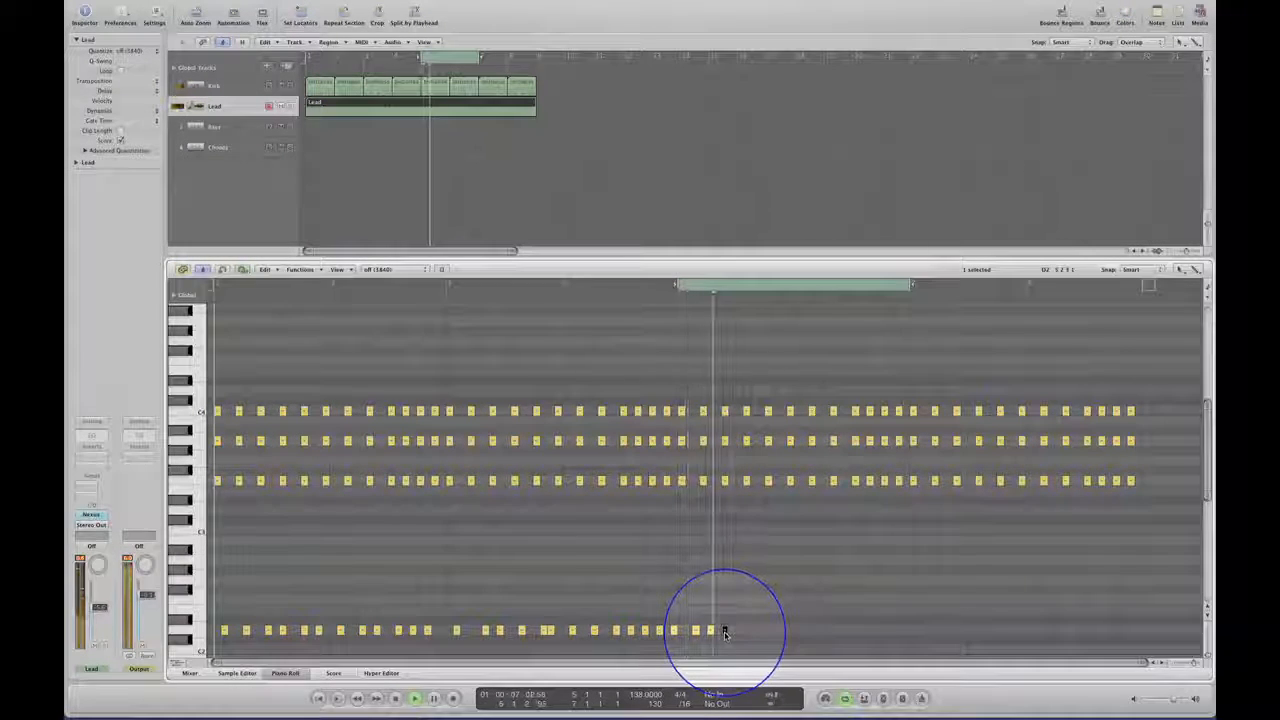
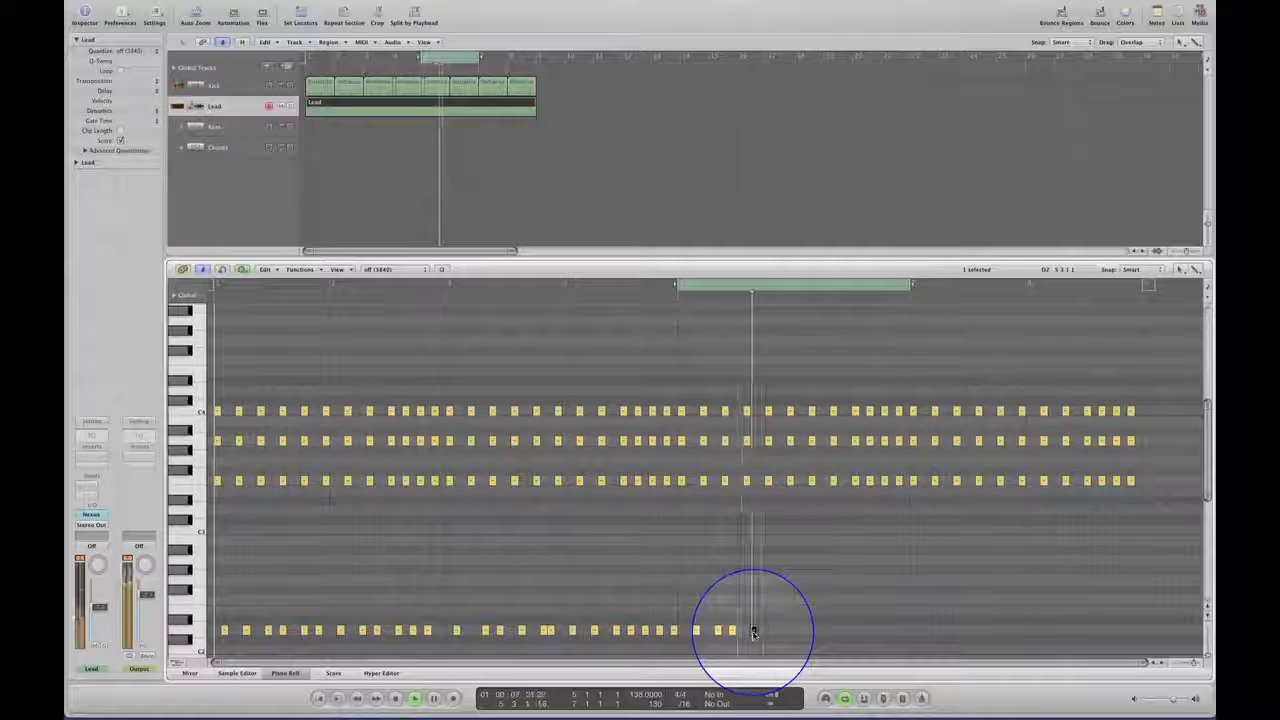
# Complete bar 5 of the low line with two more D2 copies, three and one sixteenths after the preceding note.
pyautogui.moveTo(753, 632); pyautogui.dragTo(763, 634)
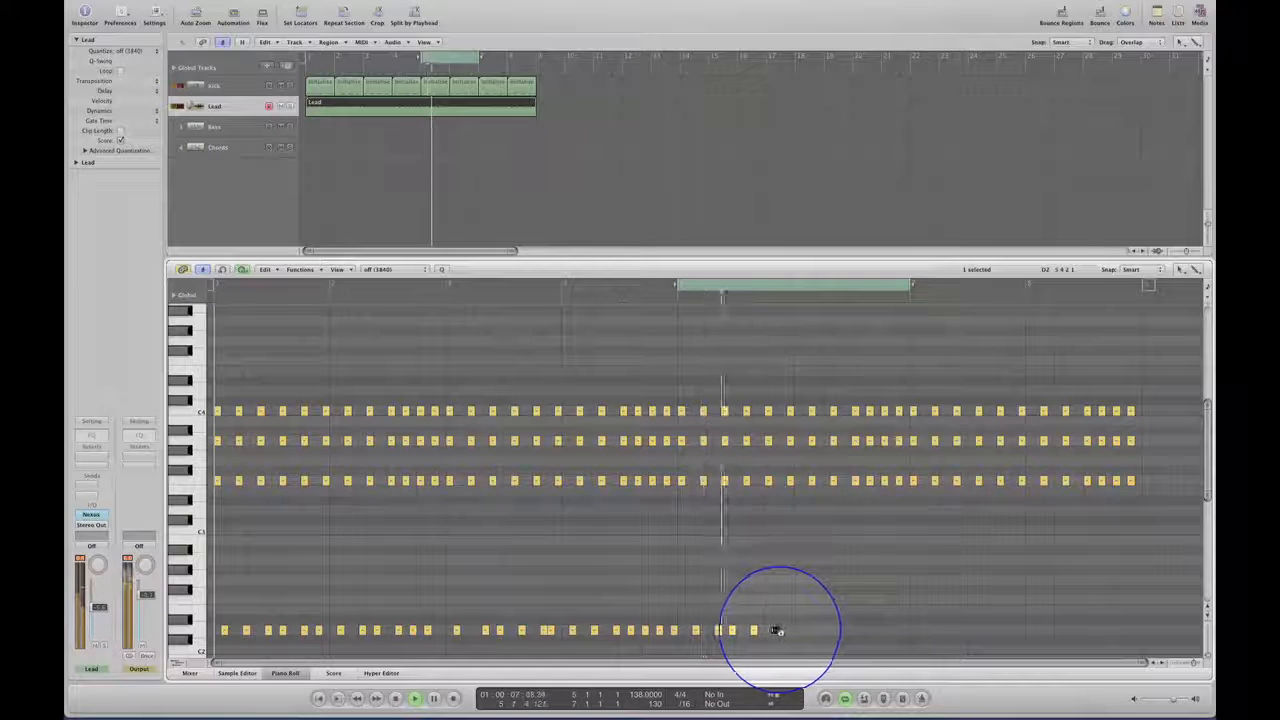
pyautogui.moveTo(783, 632); pyautogui.dragTo(789, 632)
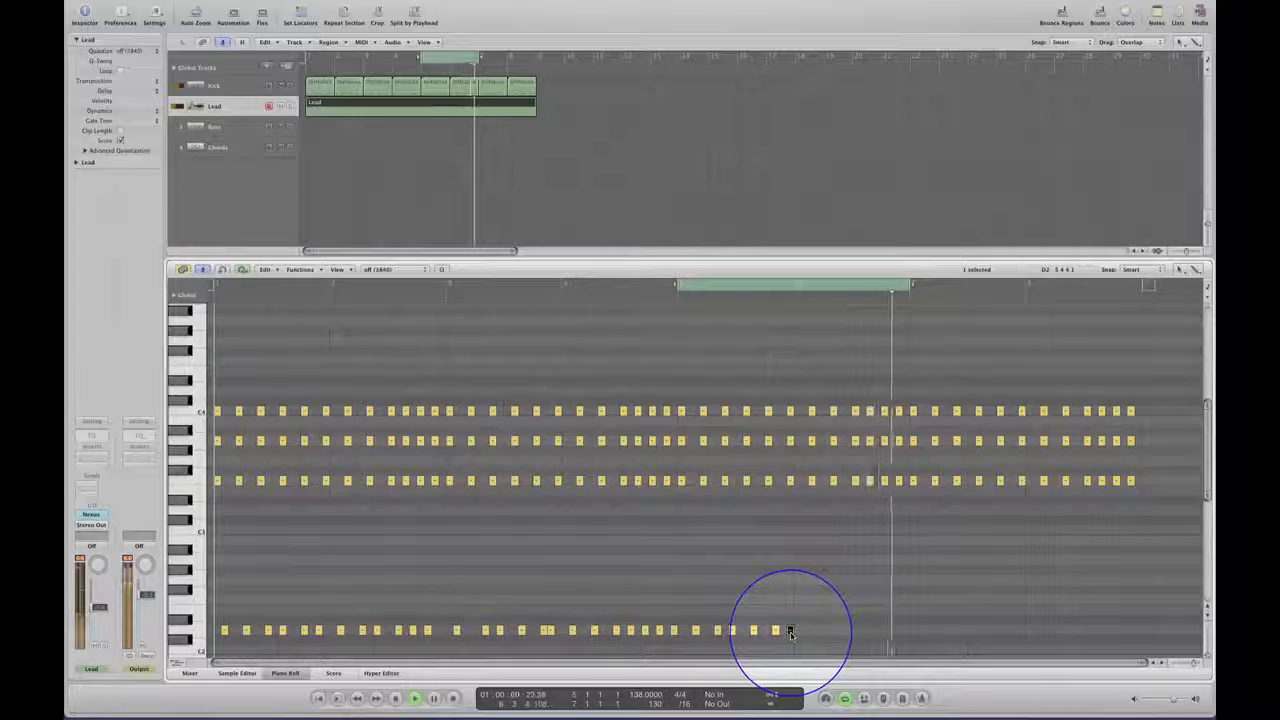
pyautogui.moveTo(790, 633); pyautogui.dragTo(781, 632)
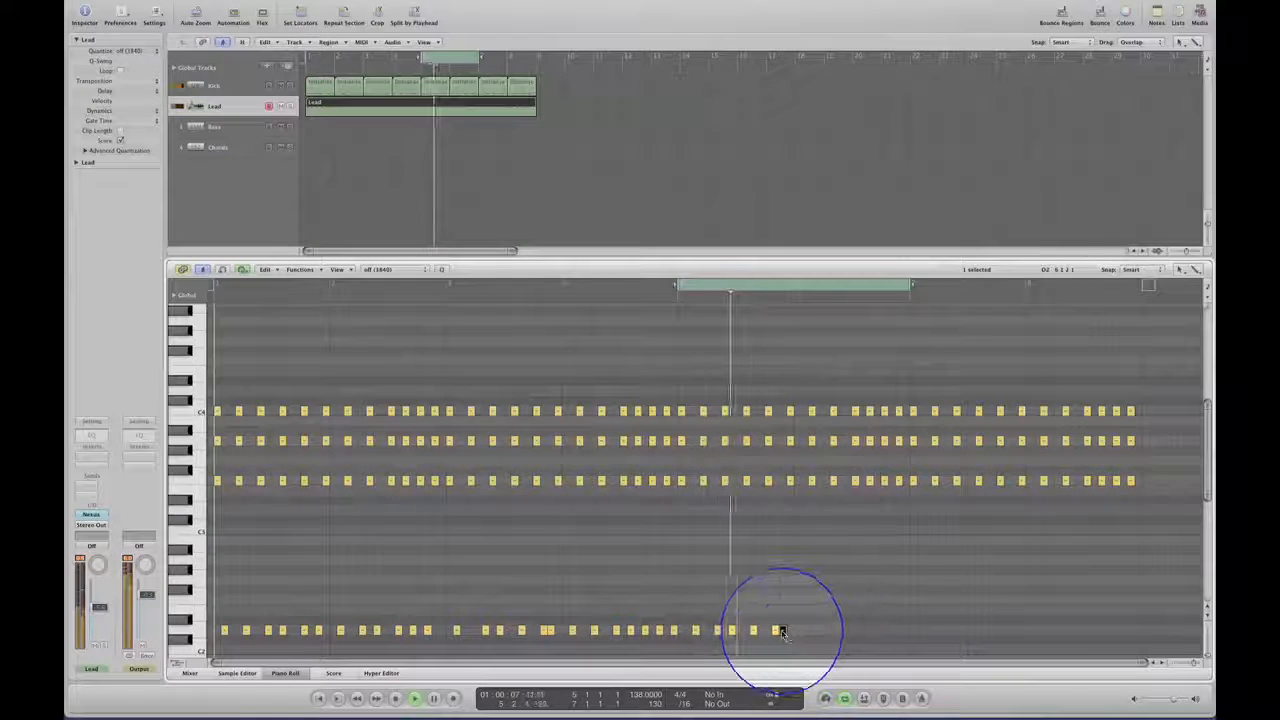
# Fill bar 6 with D2 copies successively three, three, three, four, two and two sixteenths apart.
pyautogui.moveTo(782, 631); pyautogui.dragTo(804, 632)
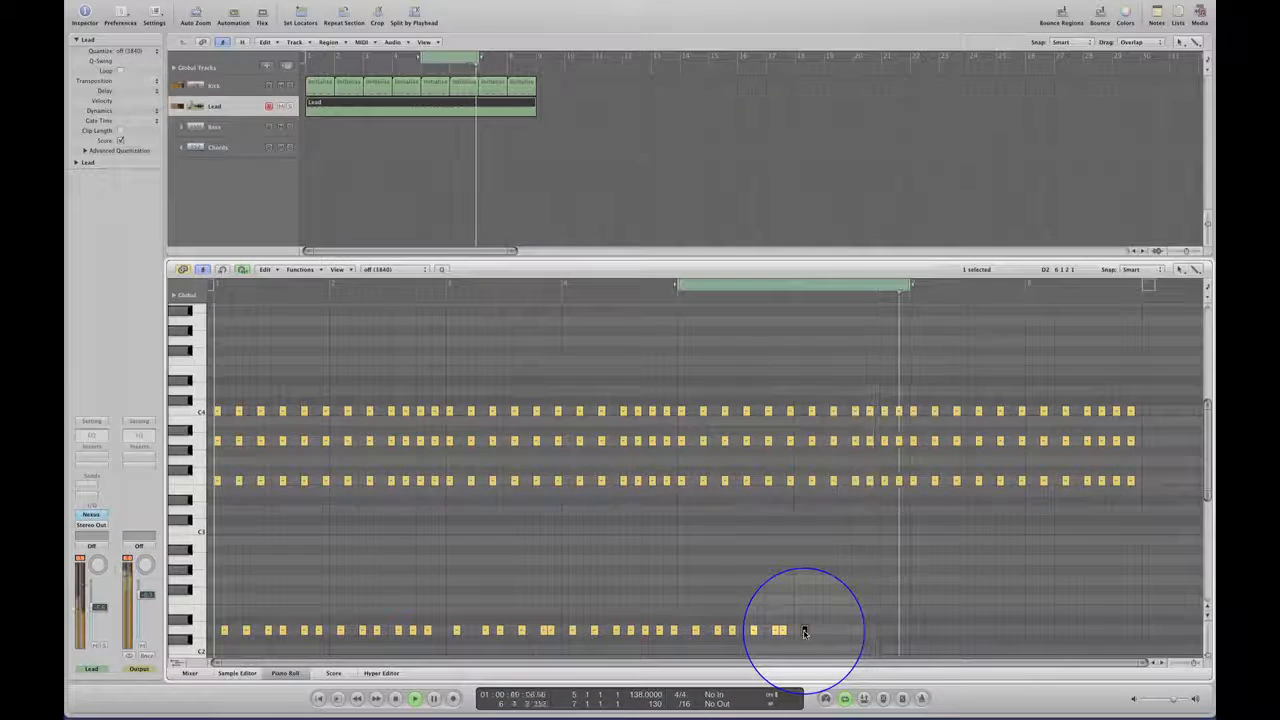
pyautogui.moveTo(823, 633); pyautogui.dragTo(826, 632)
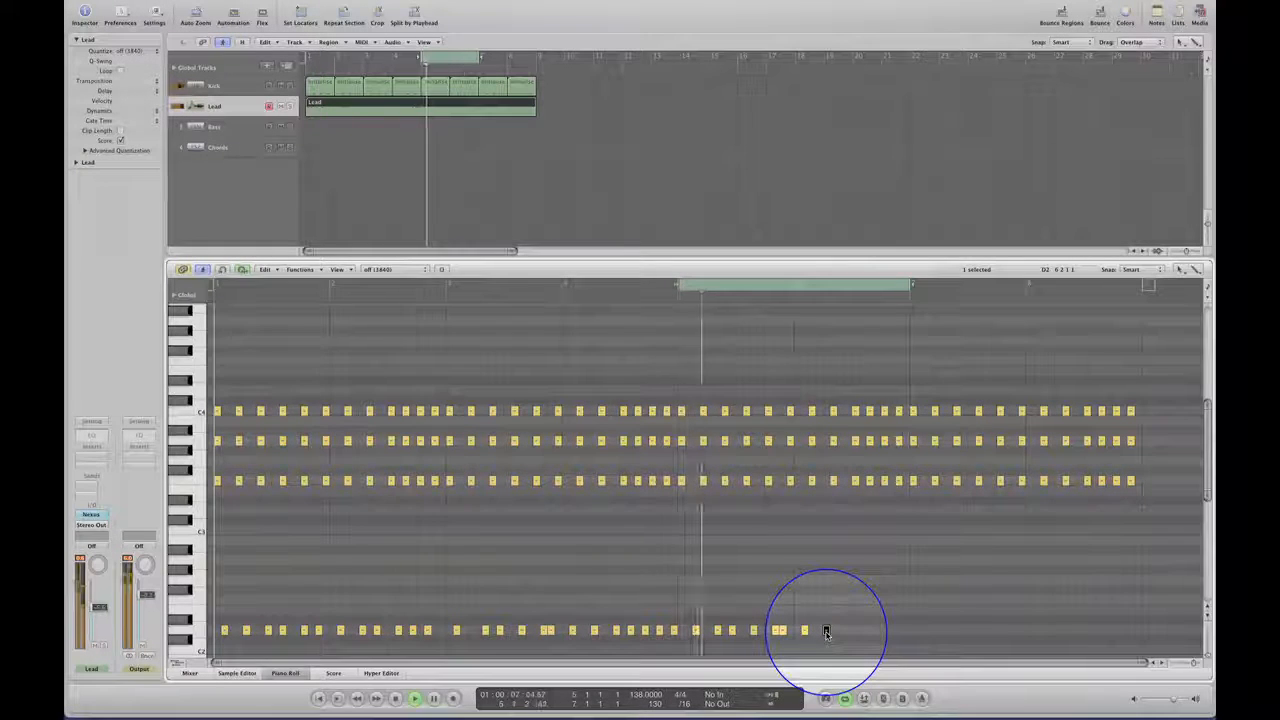
pyautogui.moveTo(826, 632); pyautogui.dragTo(848, 635)
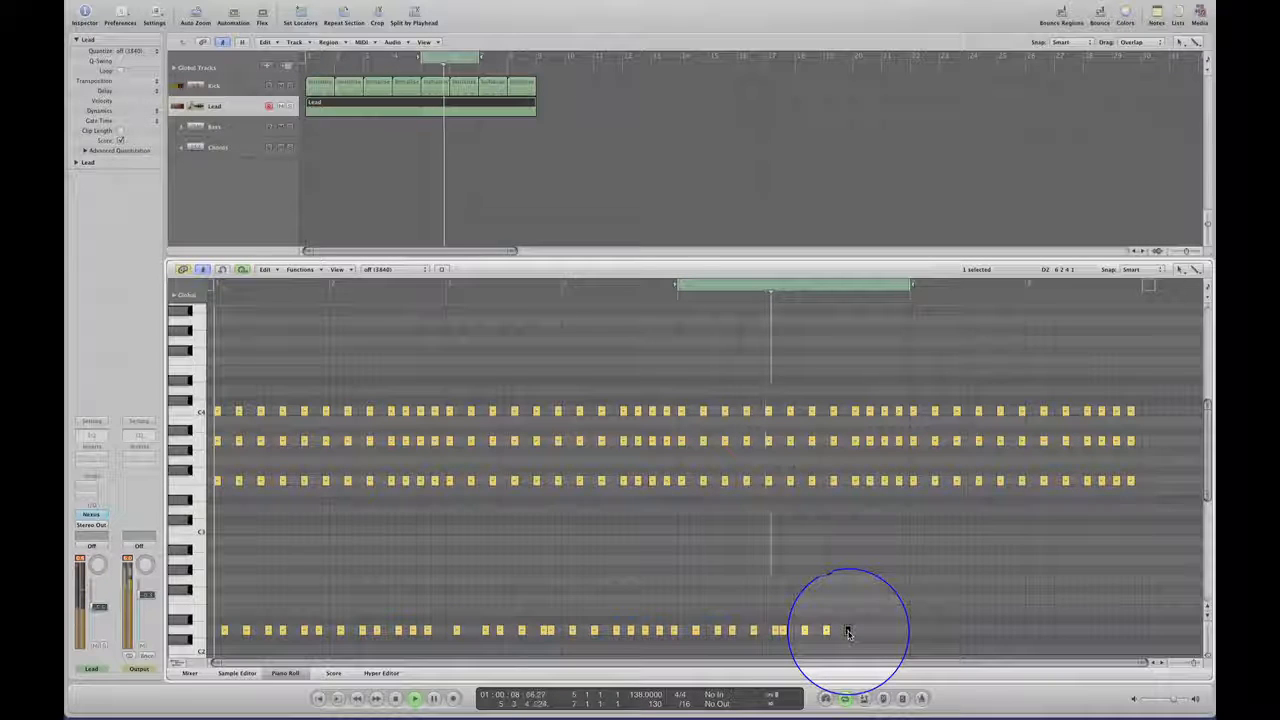
pyautogui.moveTo(848, 632); pyautogui.dragTo(877, 634)
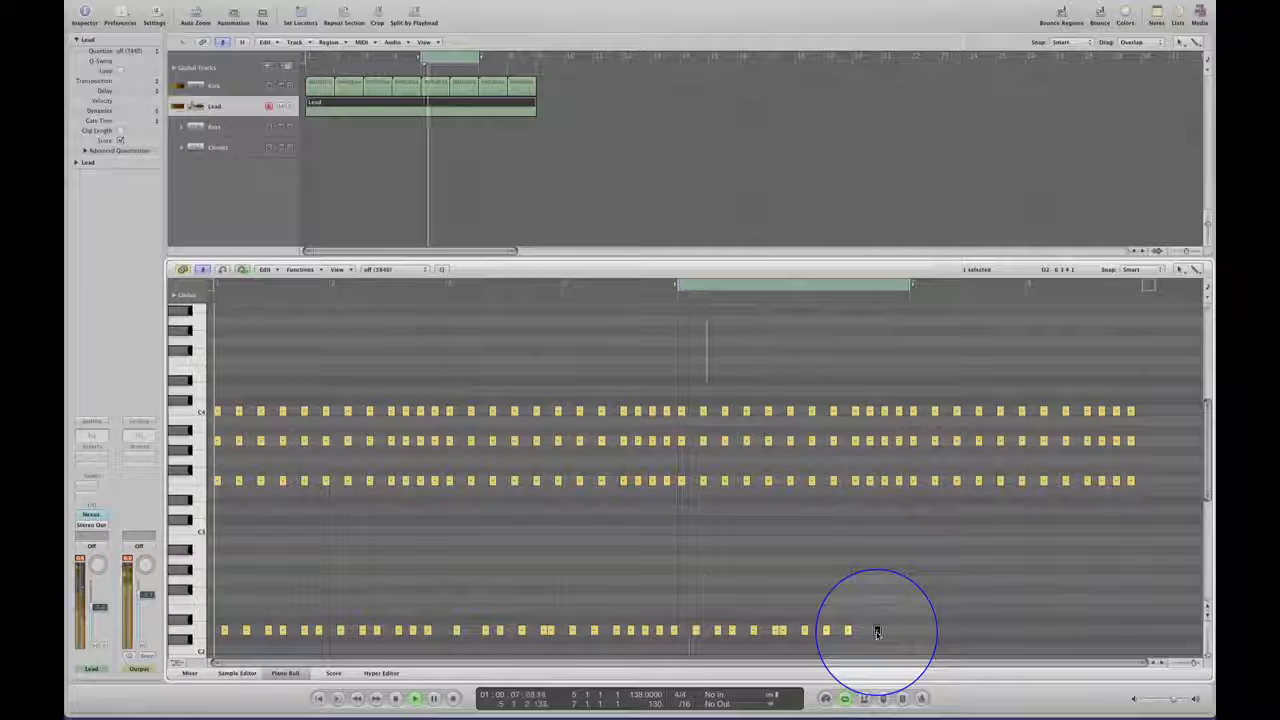
pyautogui.moveTo(877, 631); pyautogui.dragTo(906, 632)
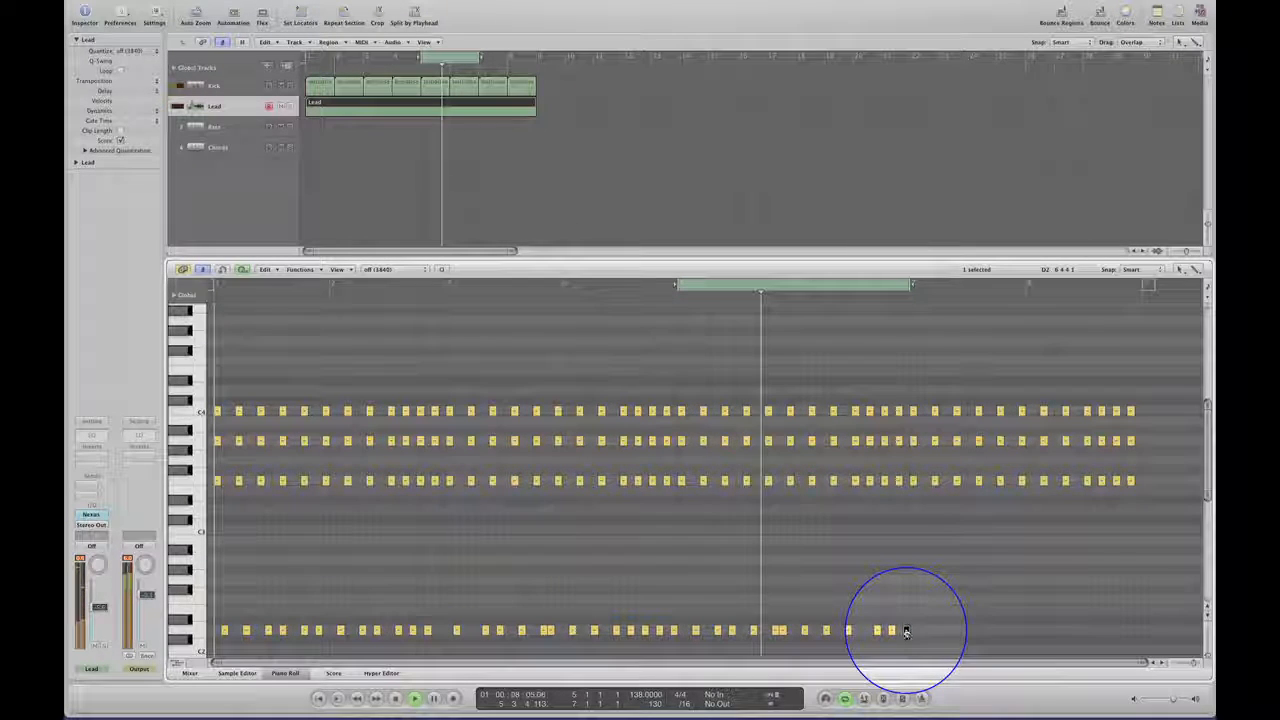
# Fill bar 7 with D2 copies successively three, three, two, three, three and one sixteenths apart, moving the cycle to bars 7 and 8.
pyautogui.moveTo(906, 632); pyautogui.dragTo(927, 634)
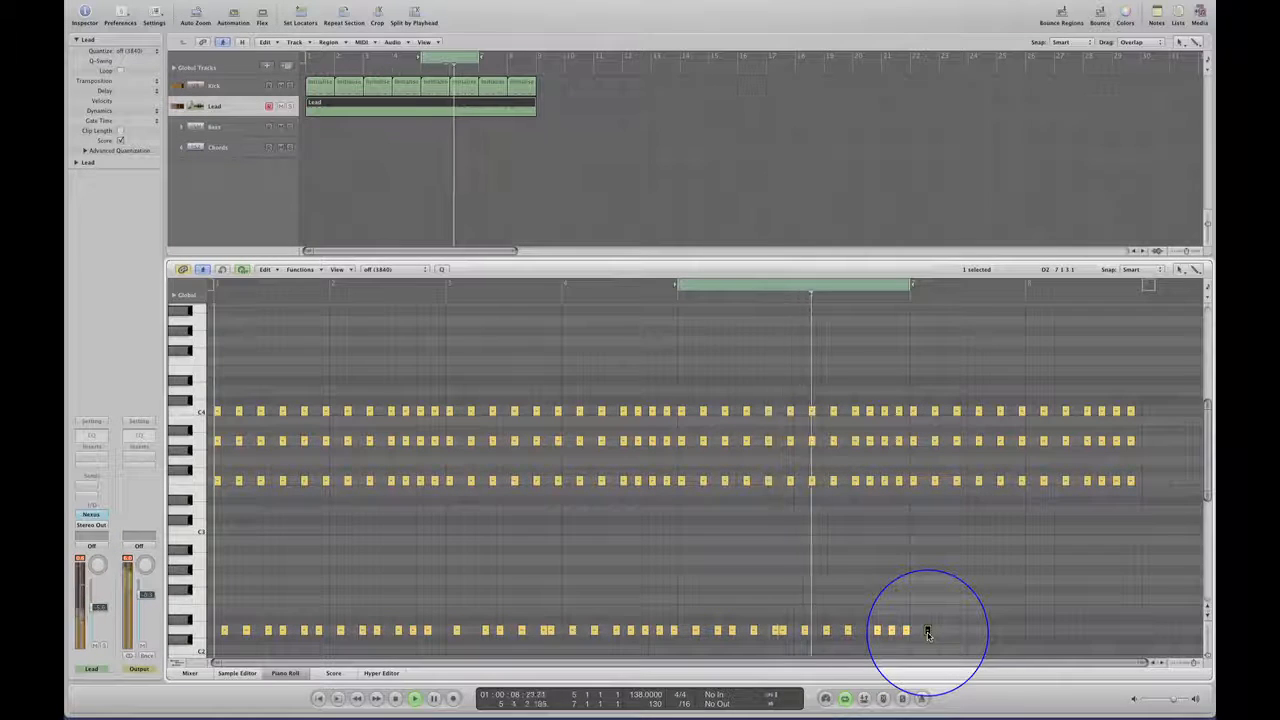
pyautogui.moveTo(927, 634); pyautogui.dragTo(949, 634)
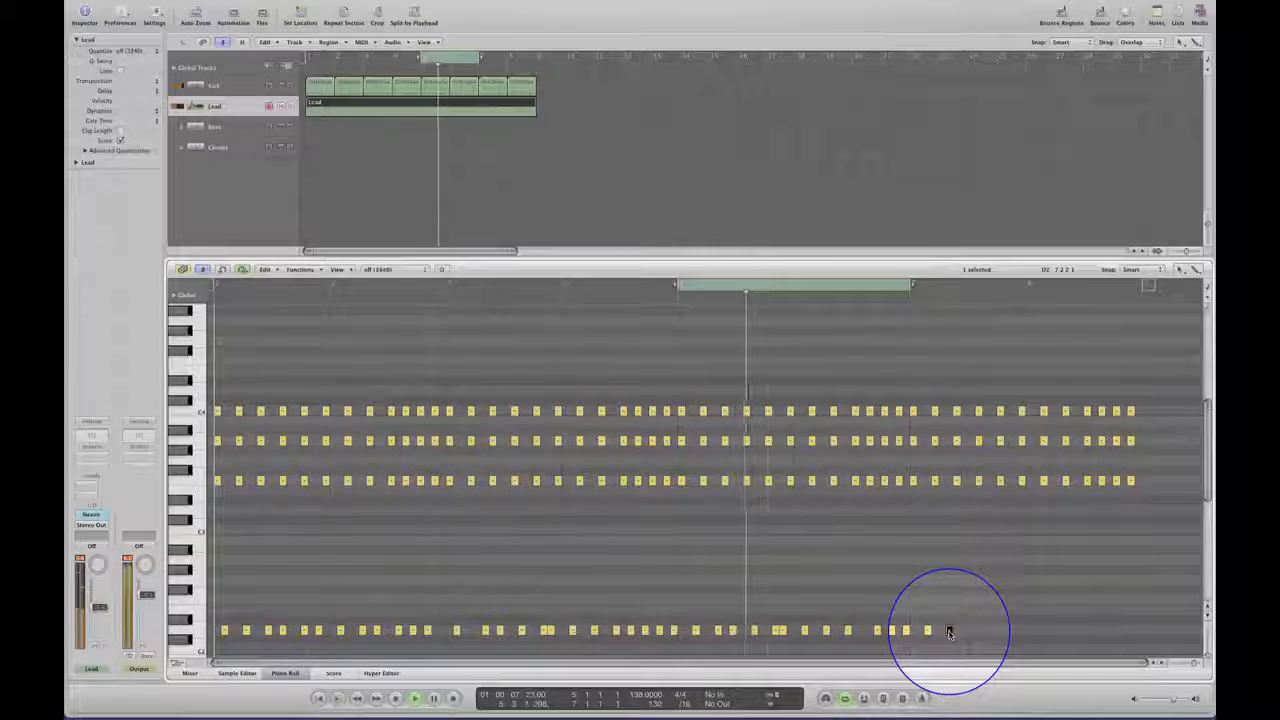
pyautogui.moveTo(950, 634); pyautogui.dragTo(966, 631)
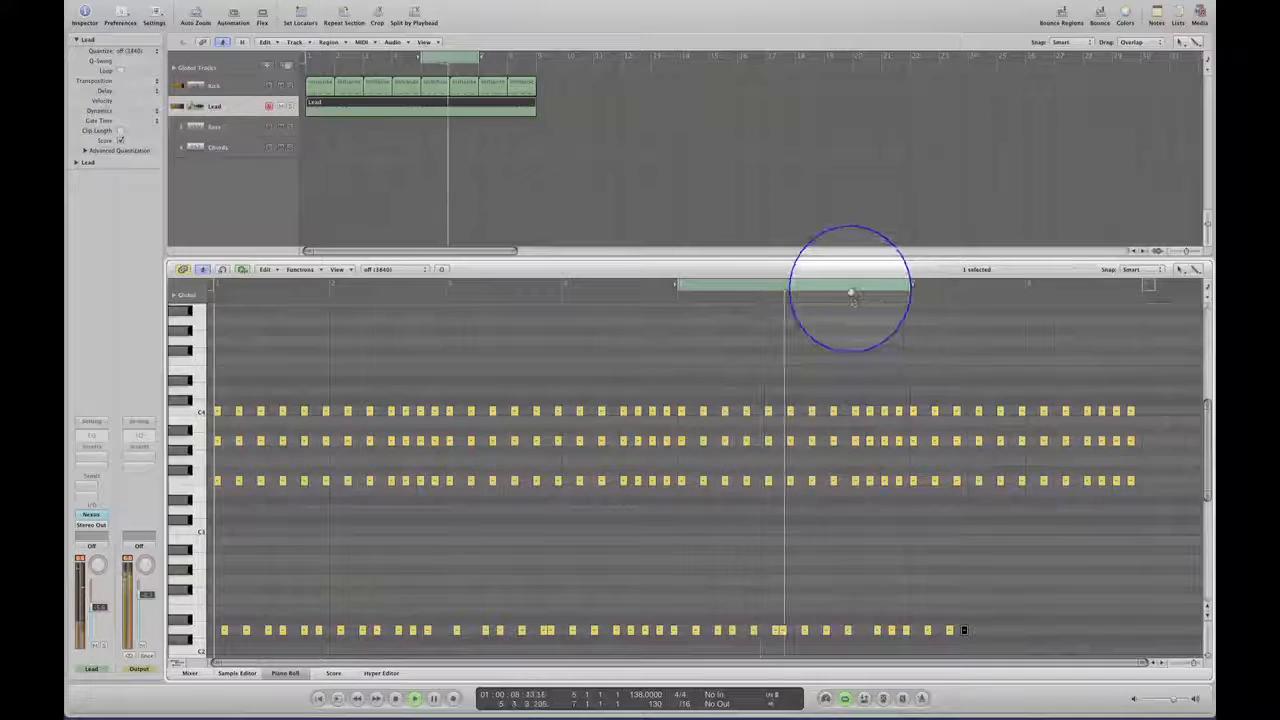
pyautogui.moveTo(851, 289); pyautogui.dragTo(1085, 288)
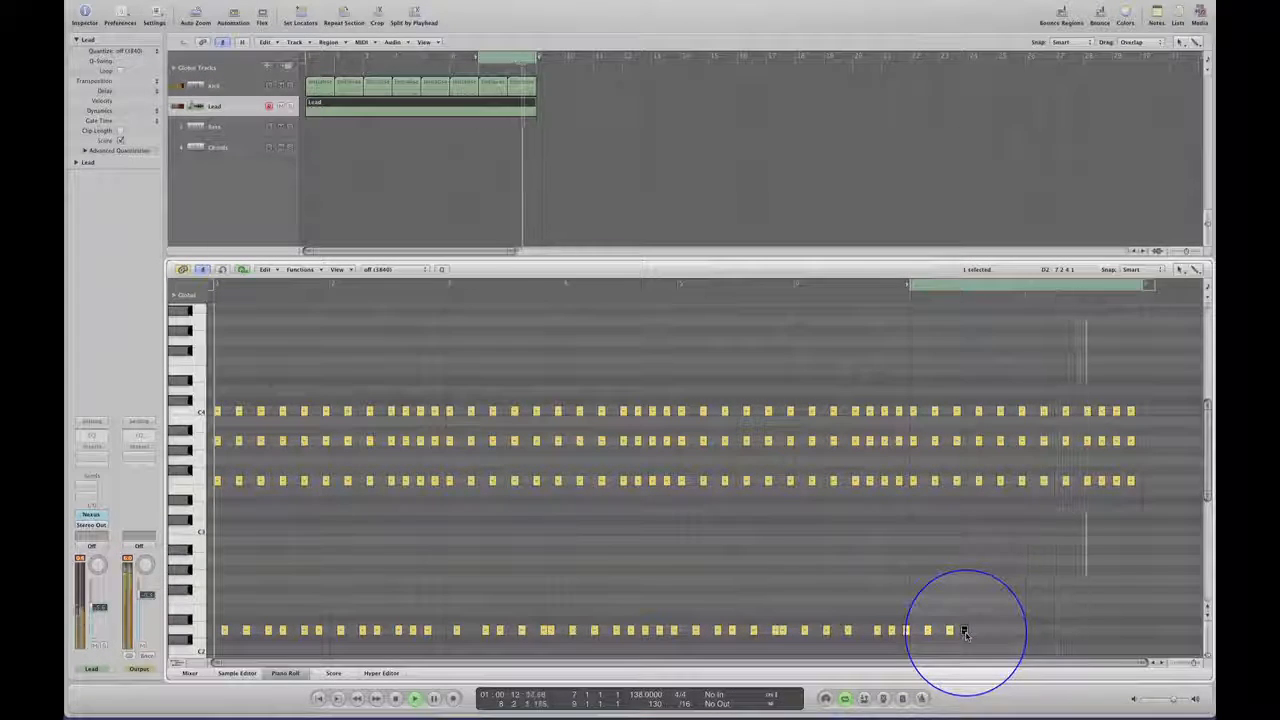
pyautogui.moveTo(965, 633); pyautogui.dragTo(986, 635)
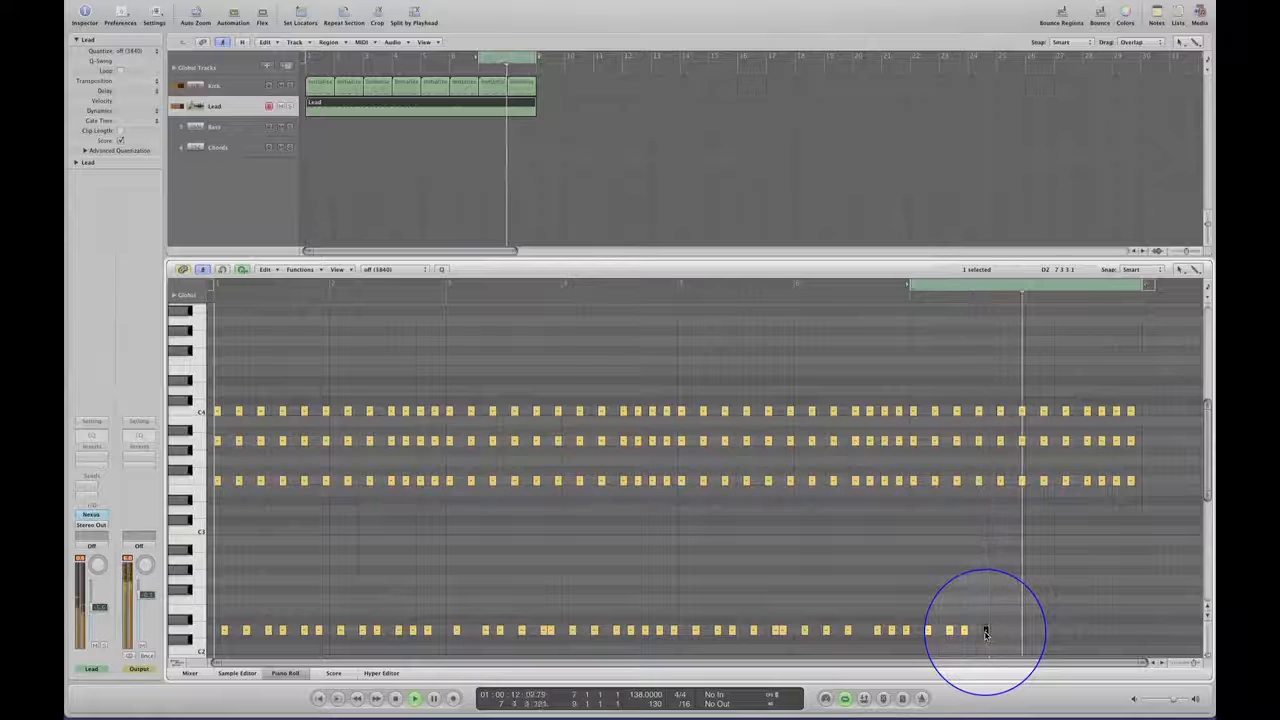
pyautogui.moveTo(986, 632); pyautogui.dragTo(1007, 631)
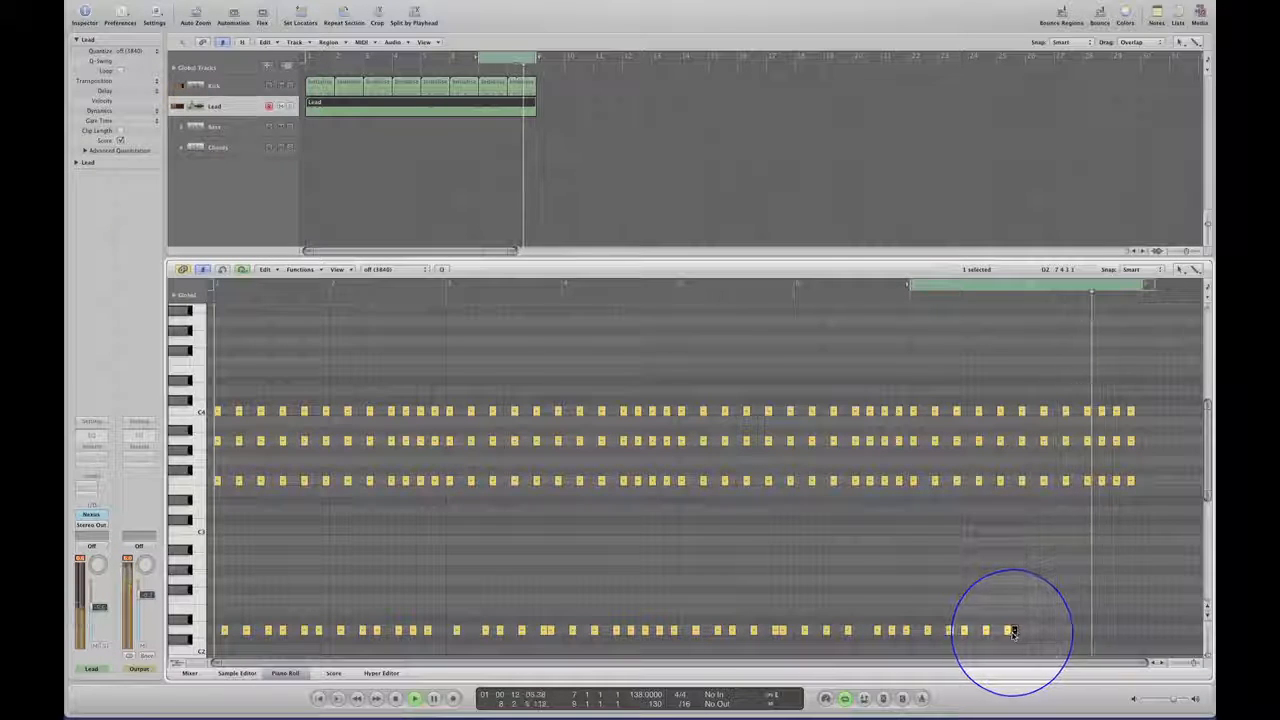
# Fill bar 8 with D2 copies, five of them successively three sixteenths apart and a final one two sixteenths later.
pyautogui.moveTo(1037, 633); pyautogui.dragTo(1059, 633)
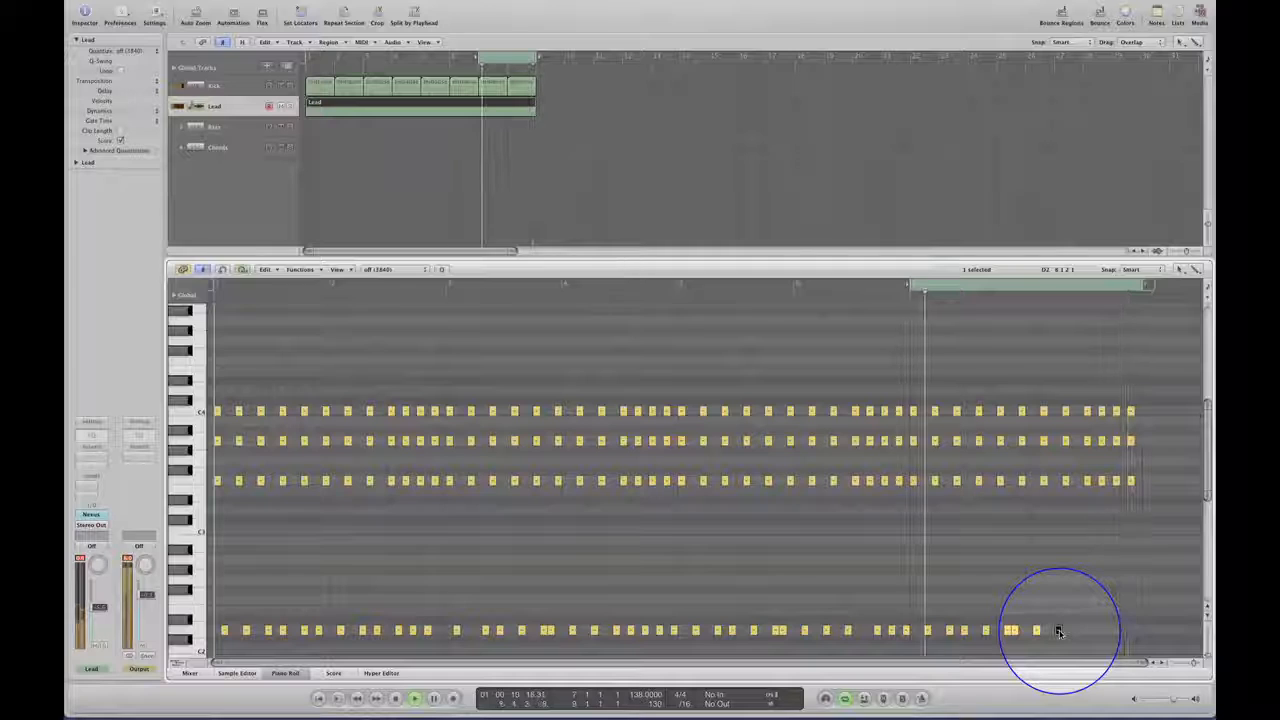
pyautogui.moveTo(1059, 631); pyautogui.dragTo(1080, 631)
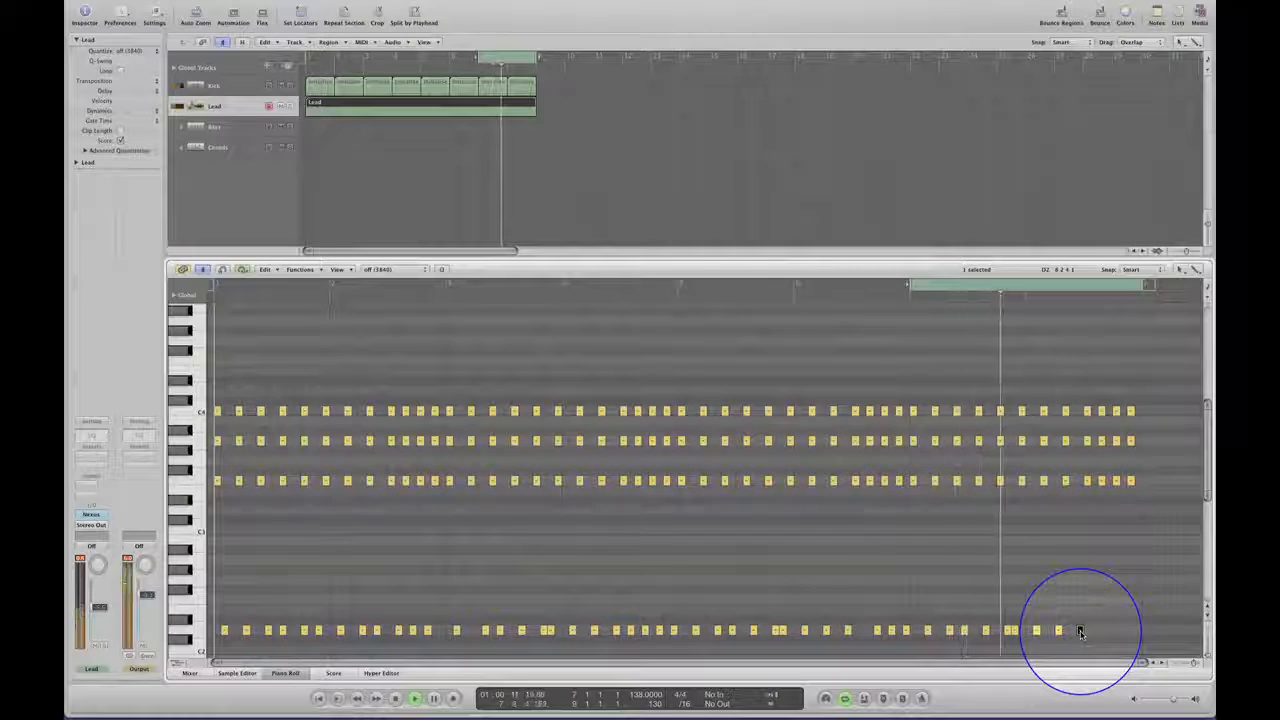
pyautogui.moveTo(1080, 632); pyautogui.dragTo(1139, 634)
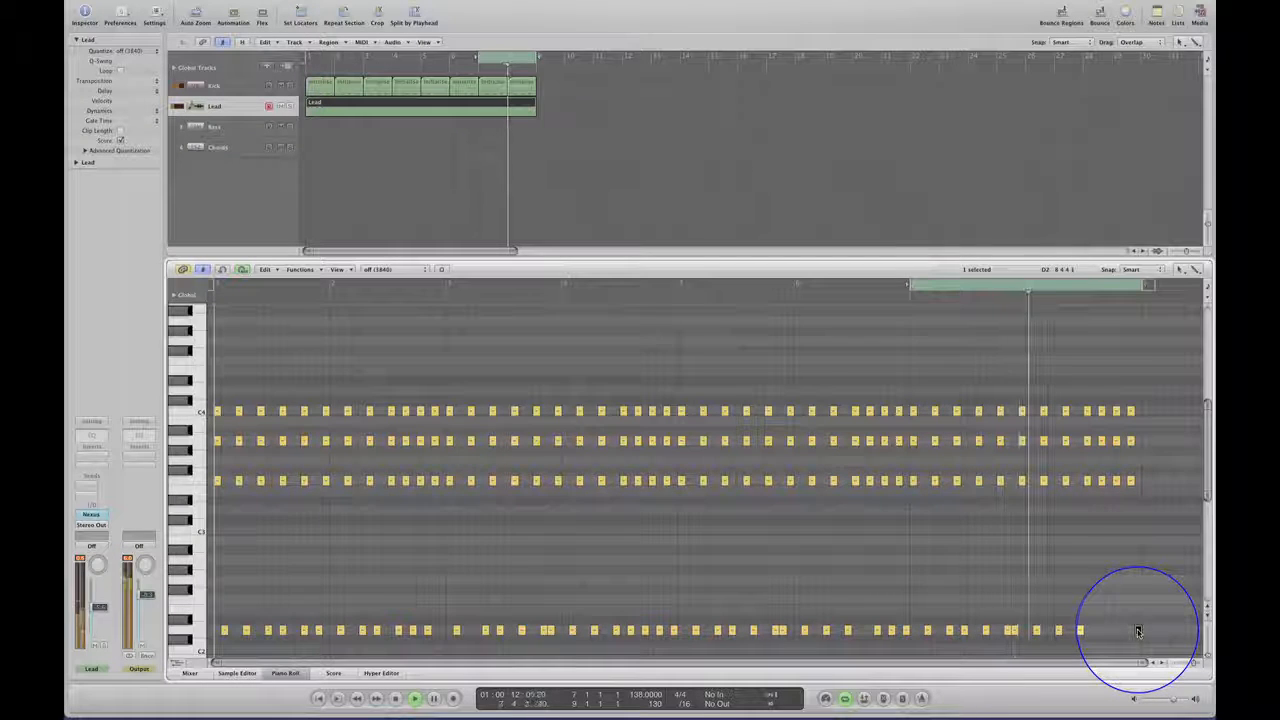
pyautogui.moveTo(1138, 632); pyautogui.dragTo(1123, 633)
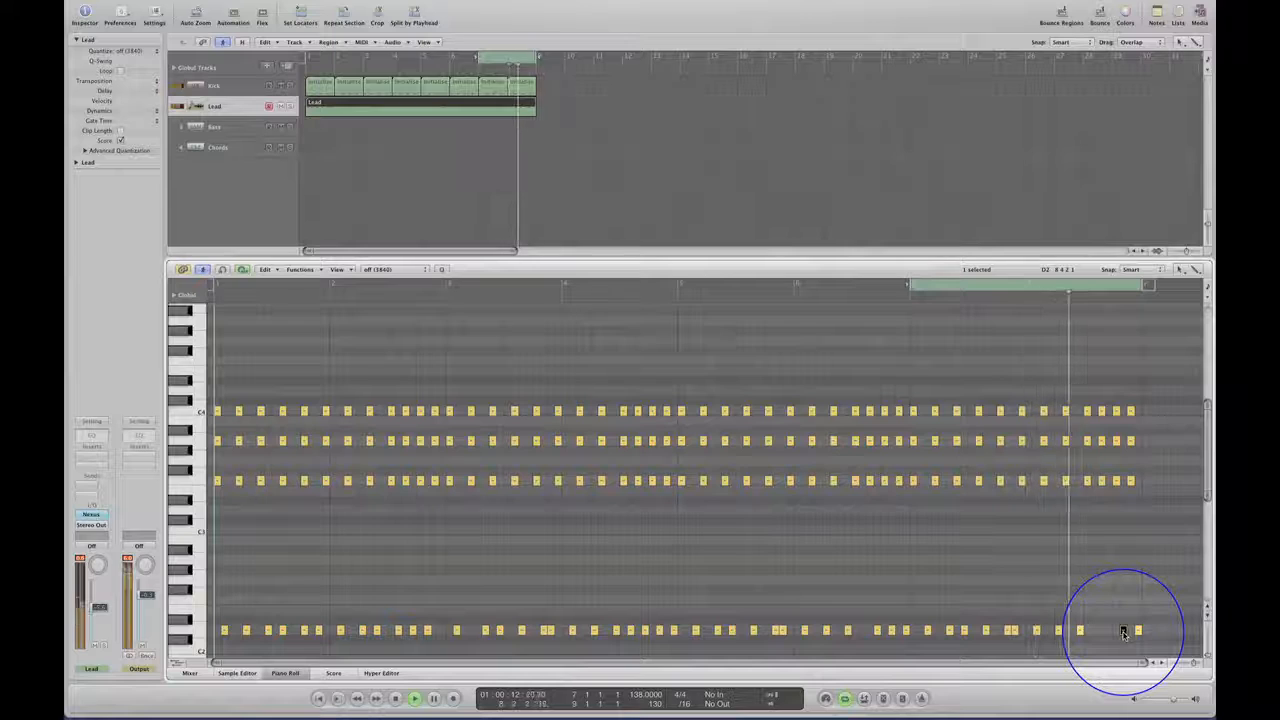
pyautogui.moveTo(1123, 632); pyautogui.dragTo(1104, 634)
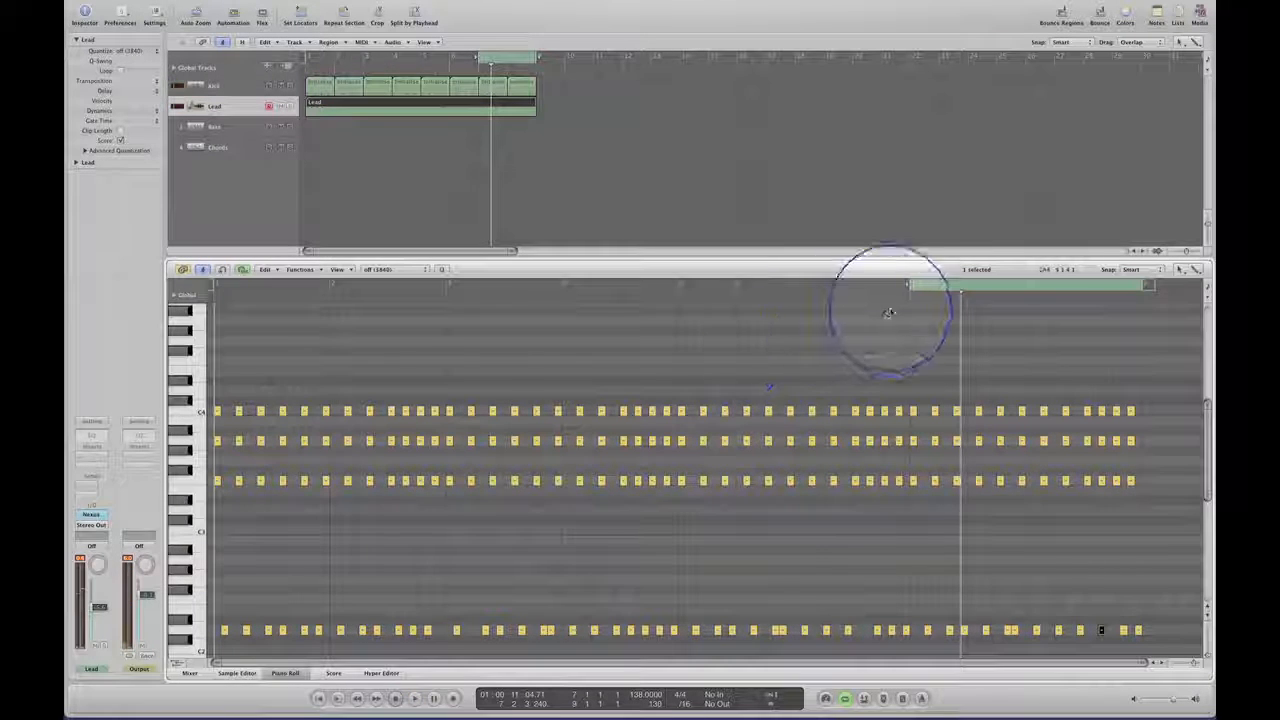
# Extend the cycle across bars 1 to 8 and mute the three upper rows of lead chord notes for playback.
pyautogui.moveTo(888, 313); pyautogui.dragTo(214, 313)
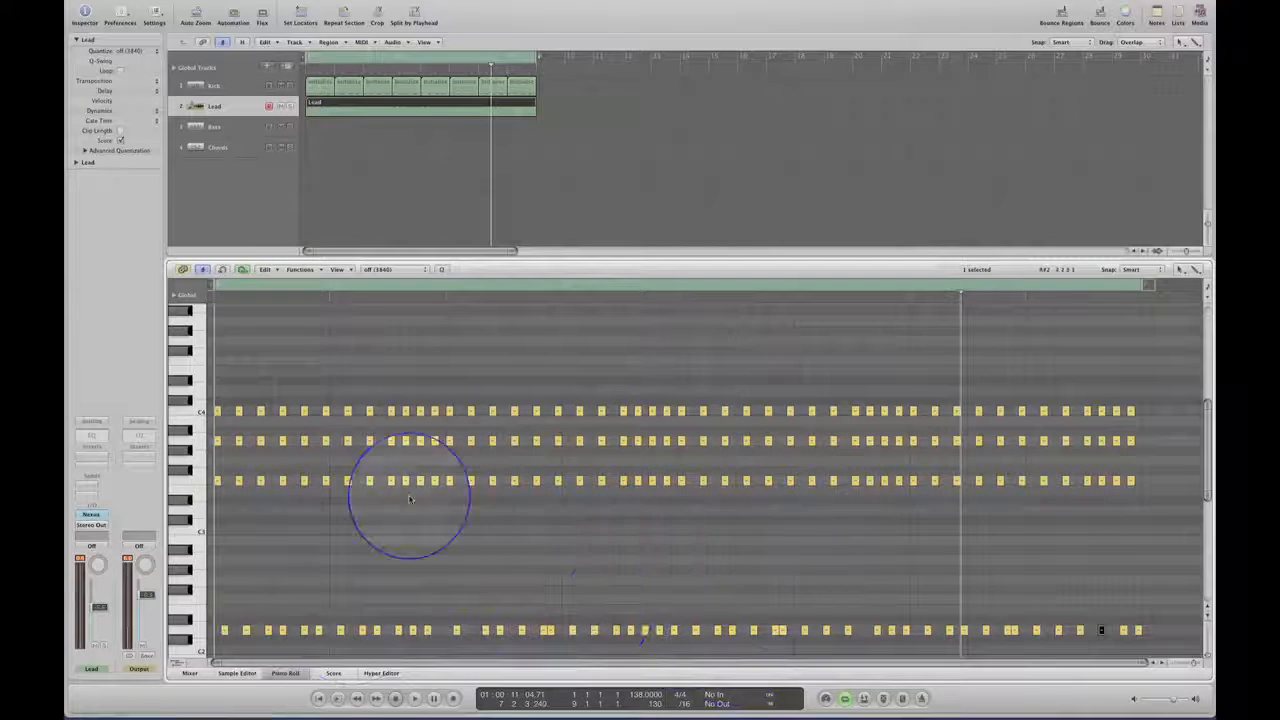
pyautogui.click(320, 698)
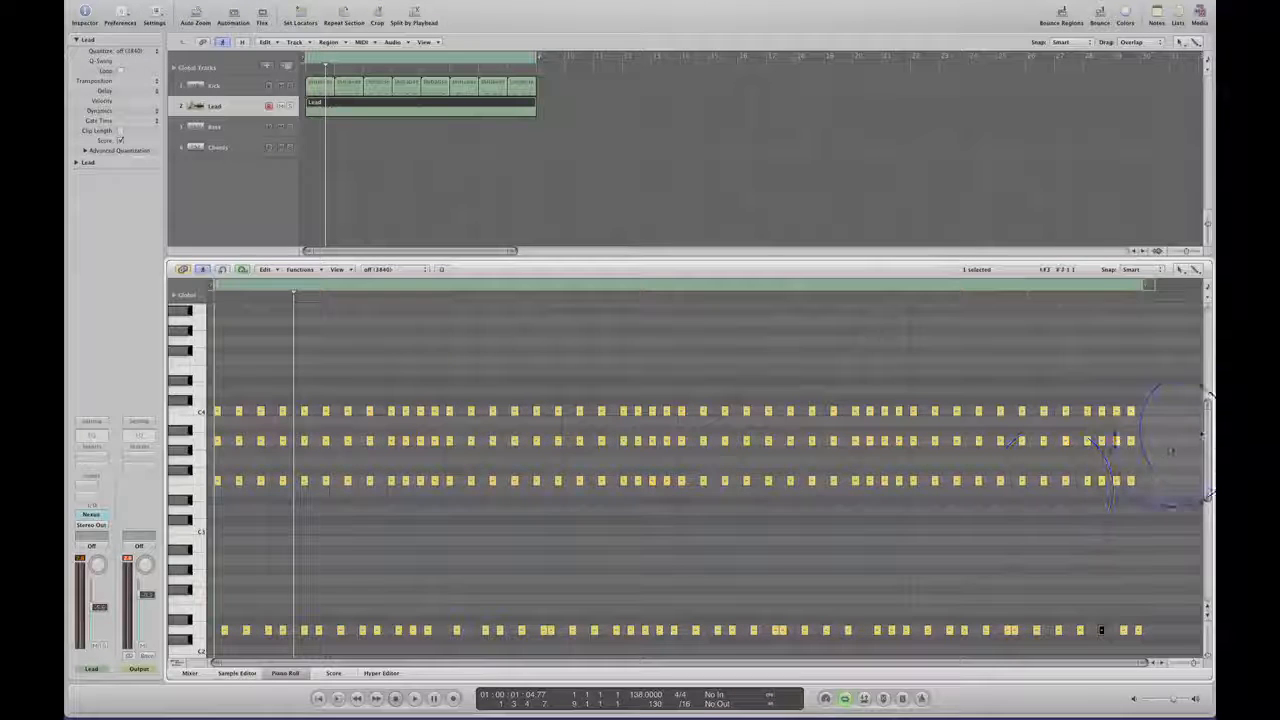
pyautogui.moveTo(1208, 424)
pyautogui.mouseDown()
pyautogui.moveTo(1208, 474)
pyautogui.moveTo(1208, 417)
pyautogui.moveTo(1208, 430)
pyautogui.mouseUp()
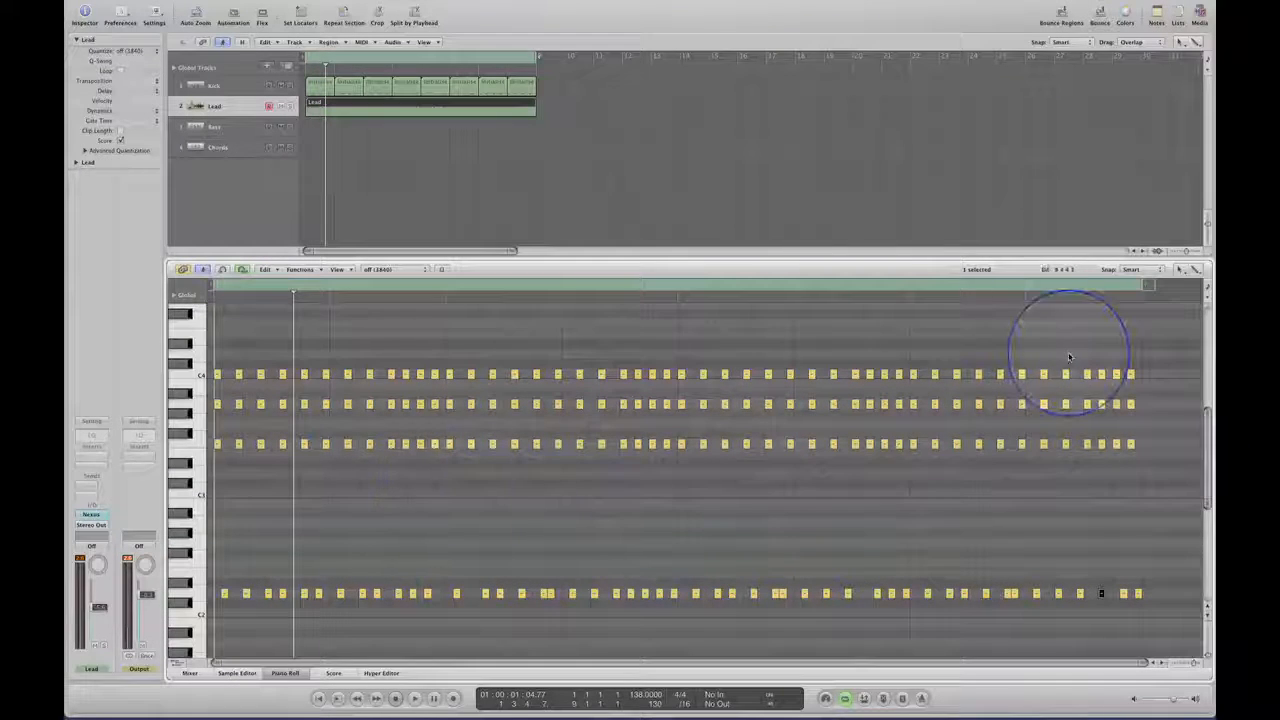
pyautogui.moveTo(1156, 350); pyautogui.dragTo(202, 490)
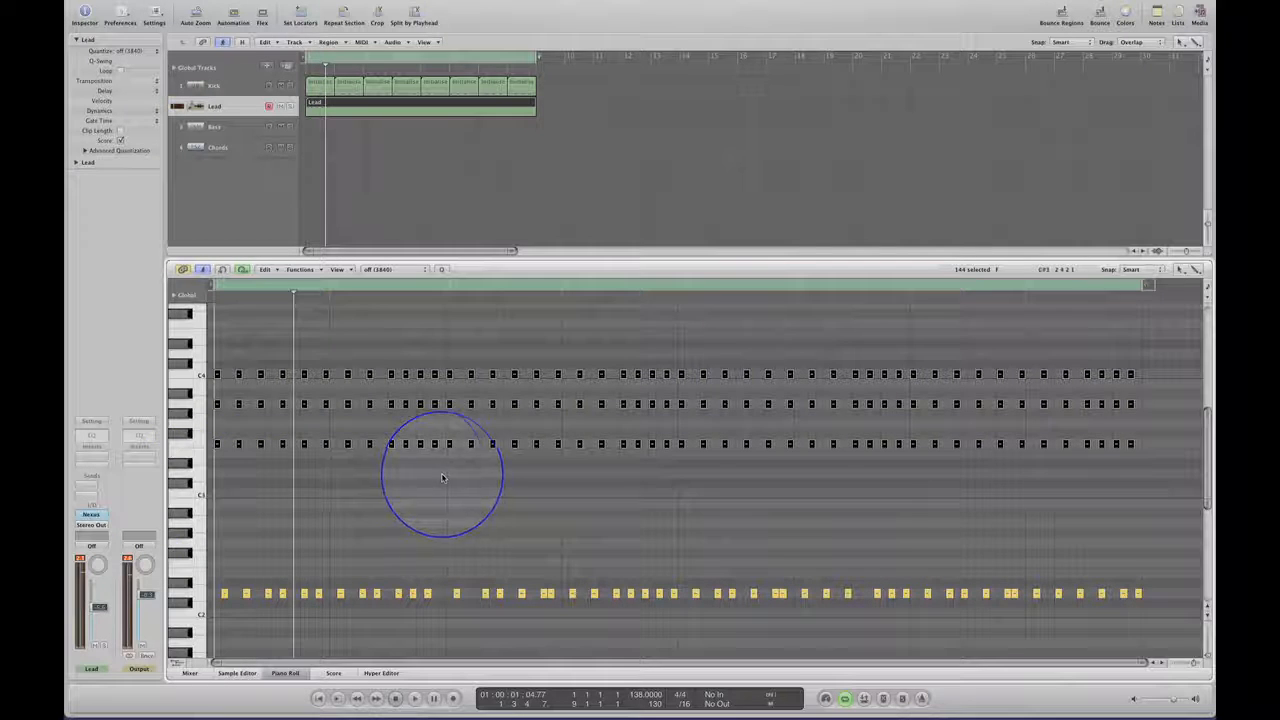
pyautogui.click(416, 699)
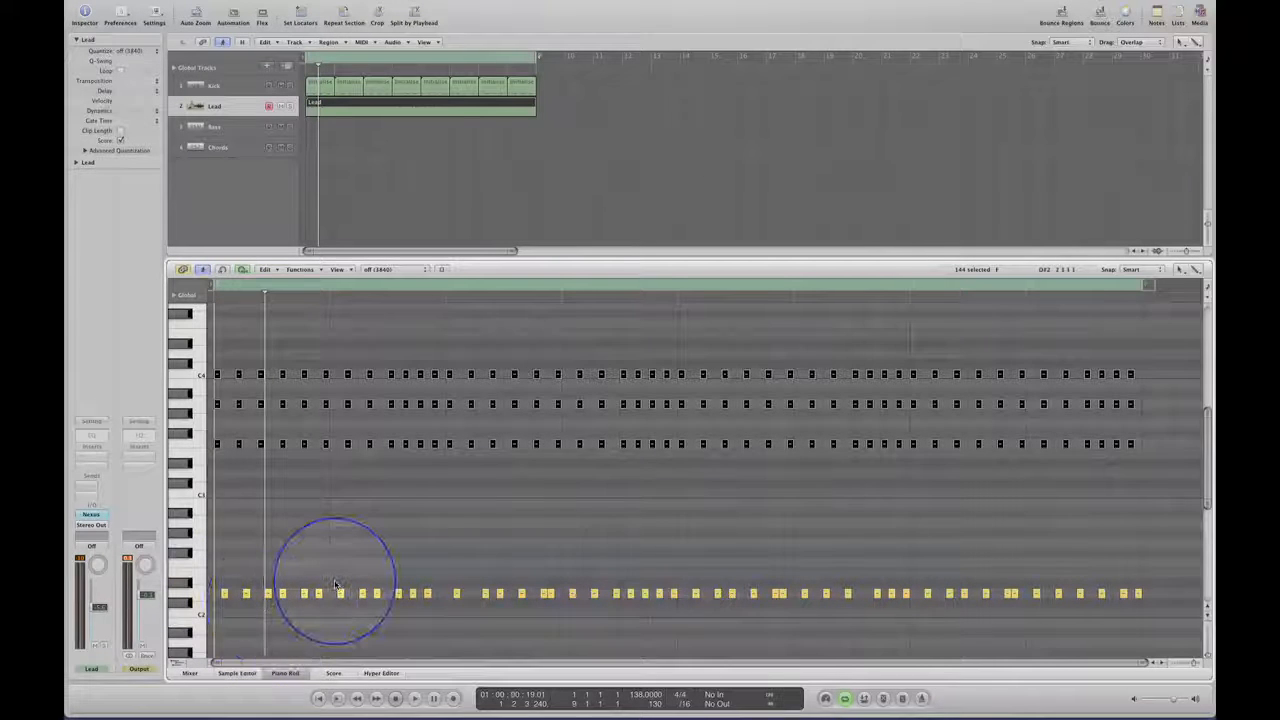
# Lower the six bar 2 notes of the low line from D2 to A1 and audition the loop.
pyautogui.moveTo(335, 585); pyautogui.dragTo(443, 612)
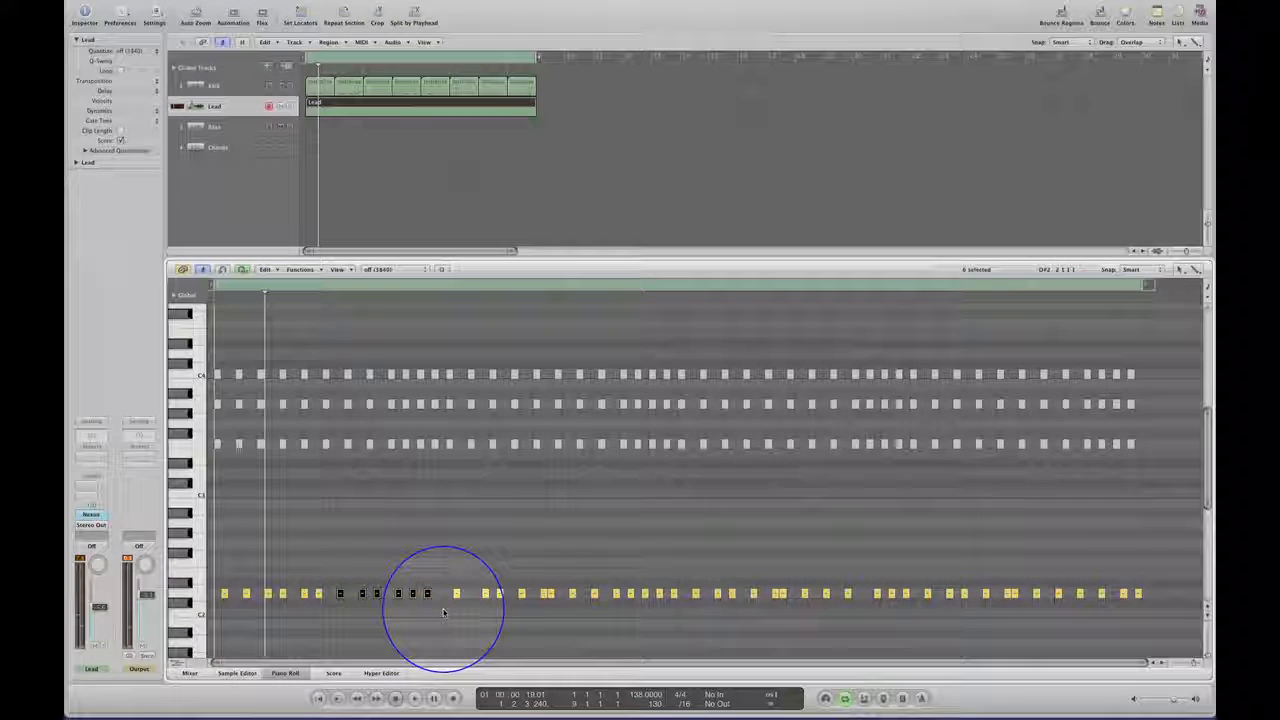
pyautogui.click(340, 594)
pyautogui.moveTo(340, 594); pyautogui.dragTo(340, 645)
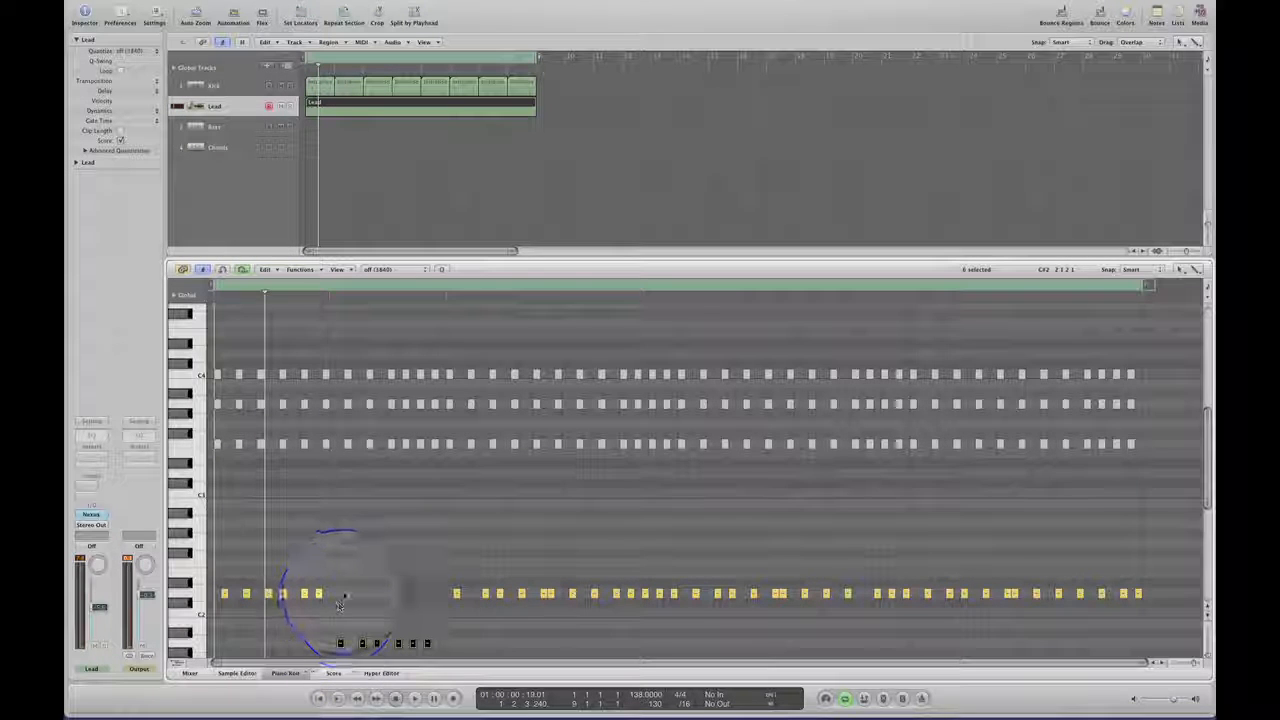
pyautogui.click(341, 598)
pyautogui.press('space')
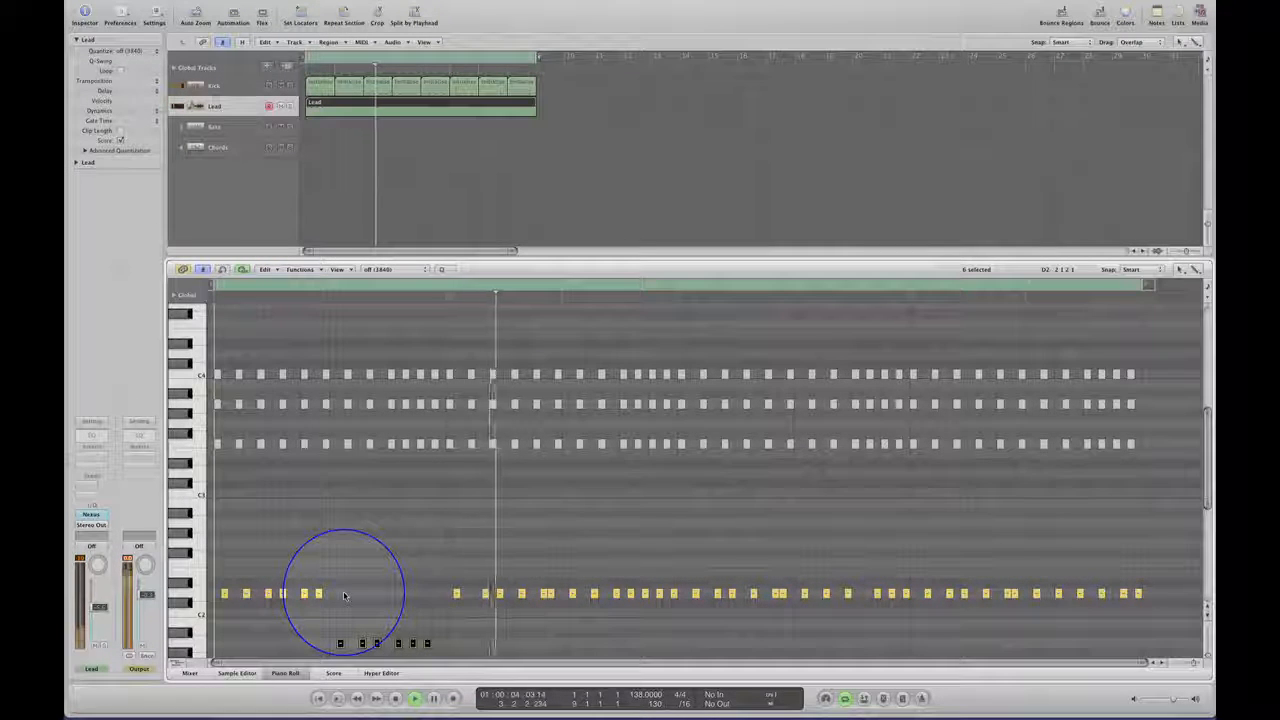
# Lower the six bar 3 notes of the low line to A1, audition them, and lower them further to G1.
pyautogui.click(456, 578)
pyautogui.moveTo(456, 578); pyautogui.dragTo(556, 602)
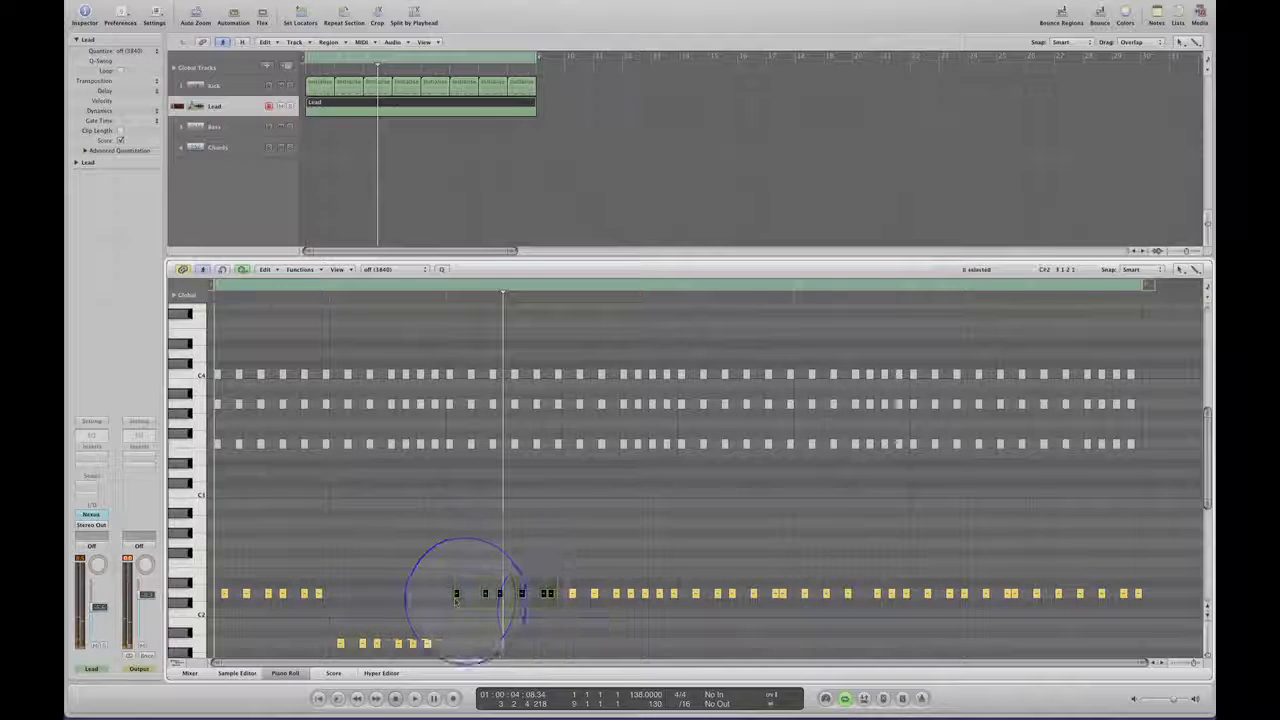
pyautogui.moveTo(456, 596); pyautogui.dragTo(457, 645)
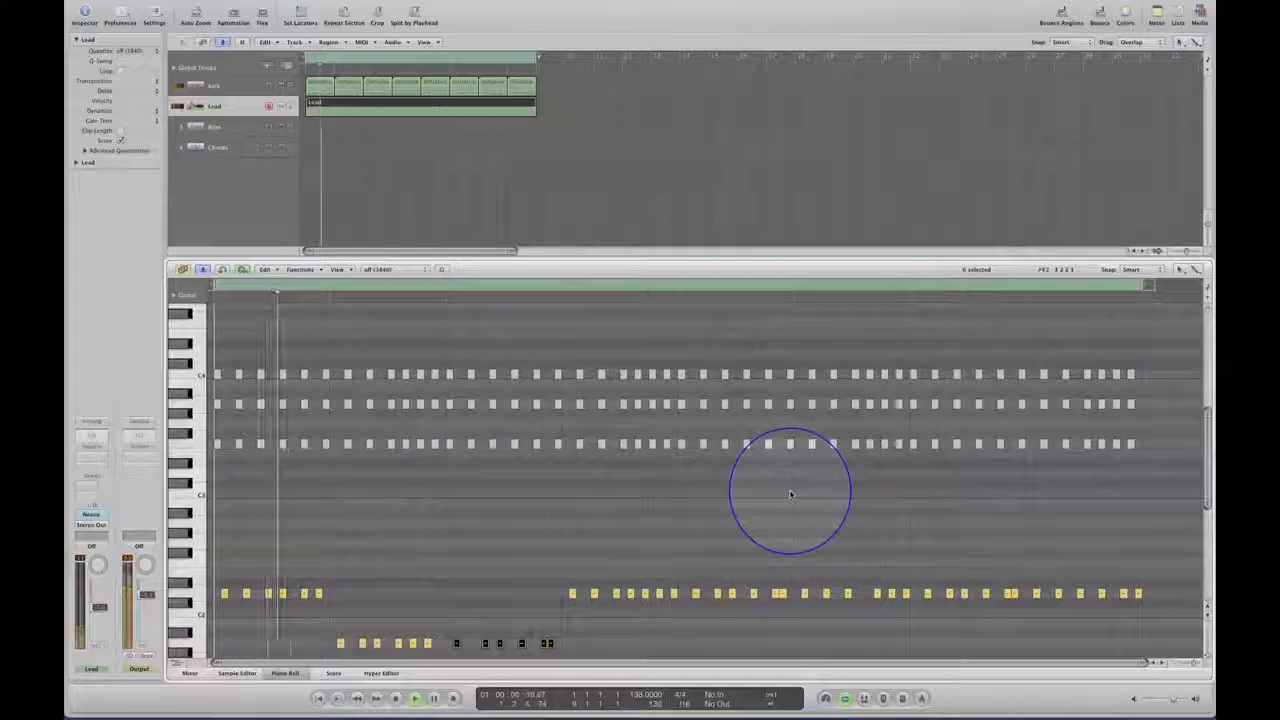
pyautogui.moveTo(1207, 420); pyautogui.dragTo(1207, 467)
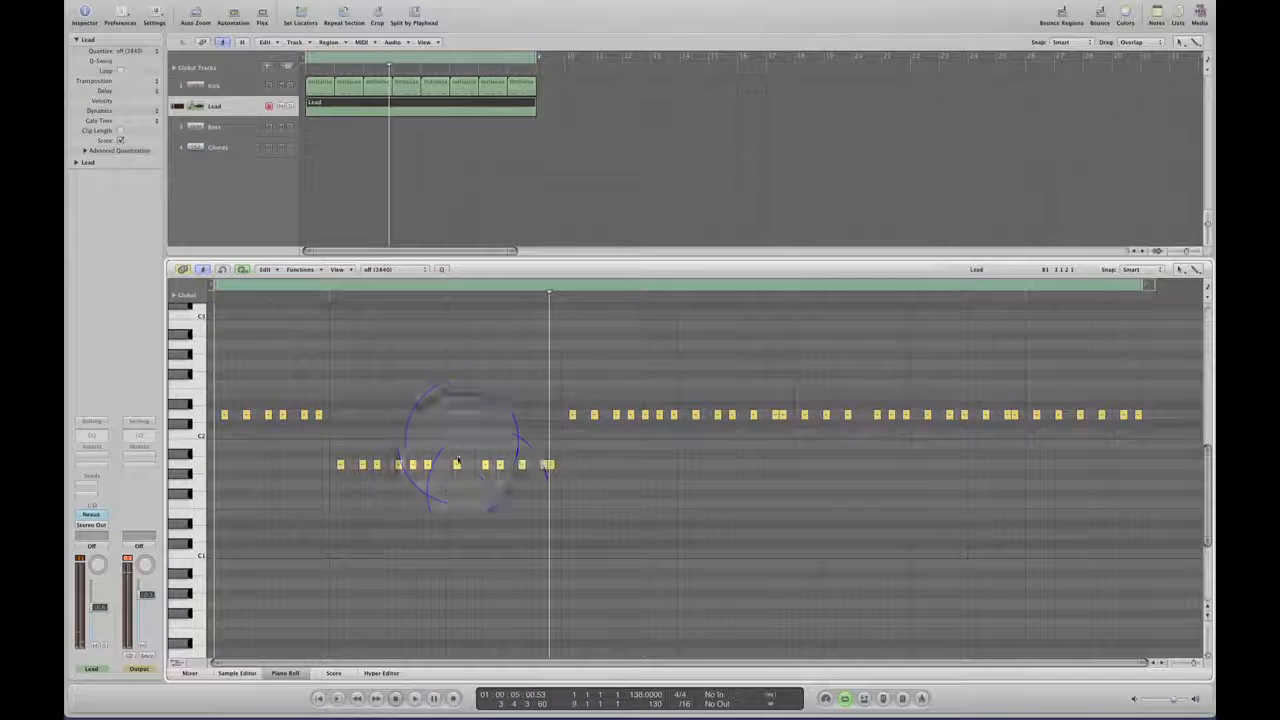
pyautogui.moveTo(456, 470); pyautogui.dragTo(456, 488)
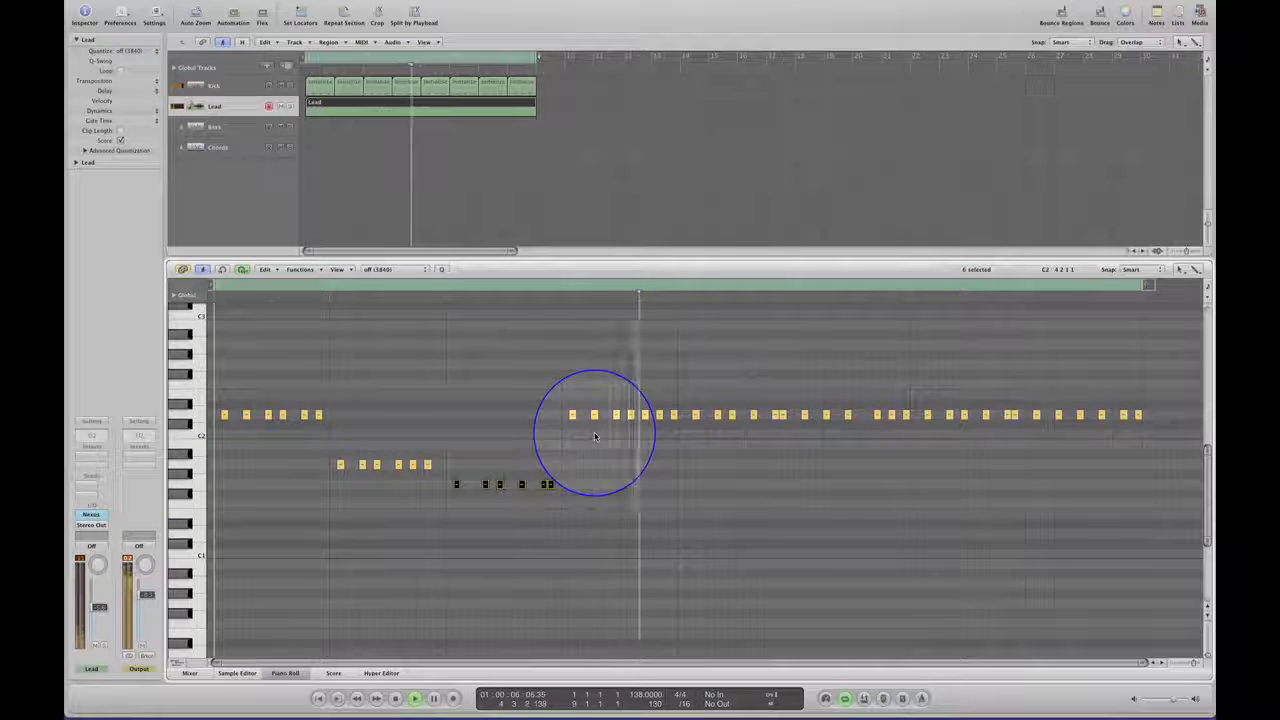
# Lower the seven bar 4 notes of the low line to A1, audition the loop, and lower them further to F1.
pyautogui.moveTo(557, 402); pyautogui.dragTo(678, 432)
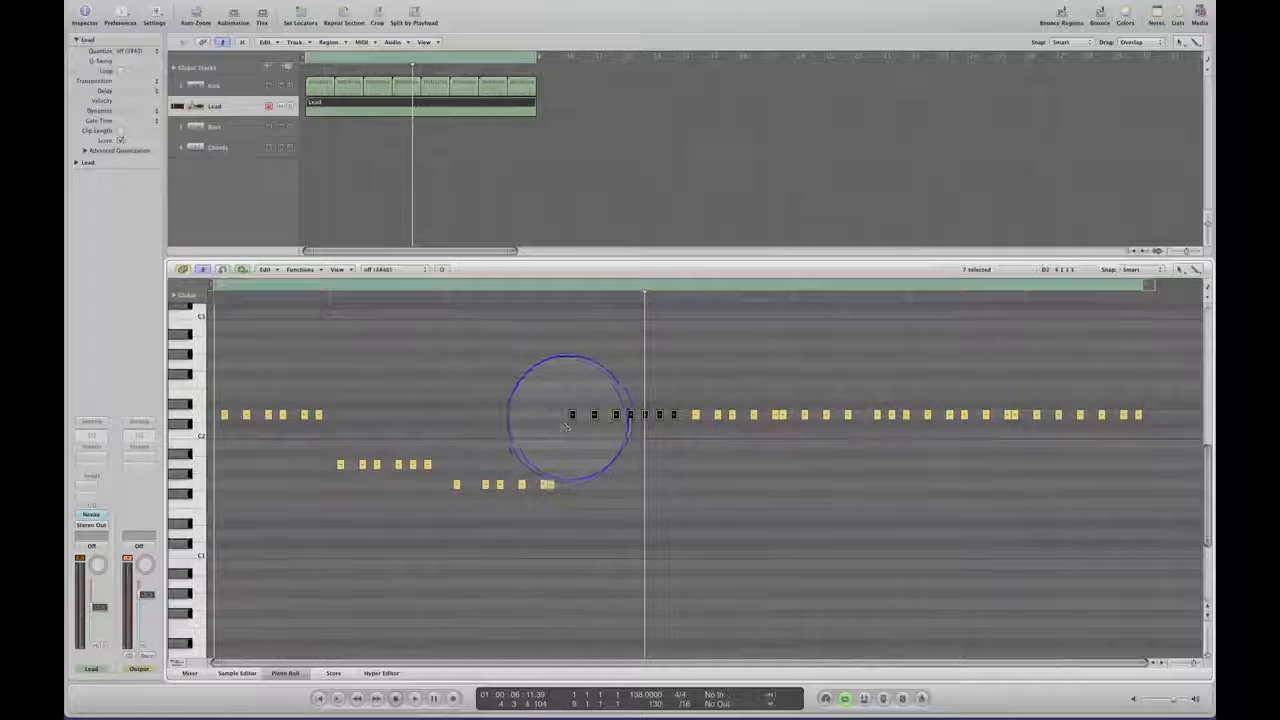
pyautogui.moveTo(572, 418); pyautogui.dragTo(573, 466)
pyautogui.press('Return')
pyautogui.press('space')
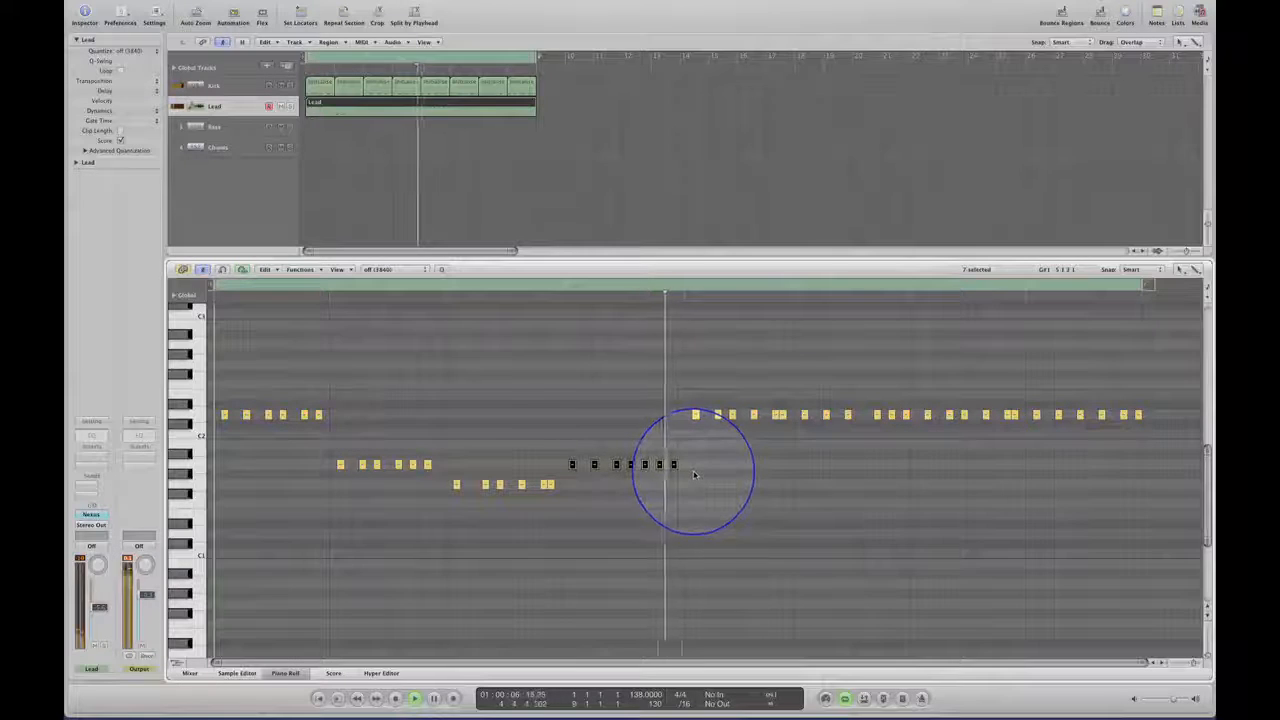
pyautogui.press('space')
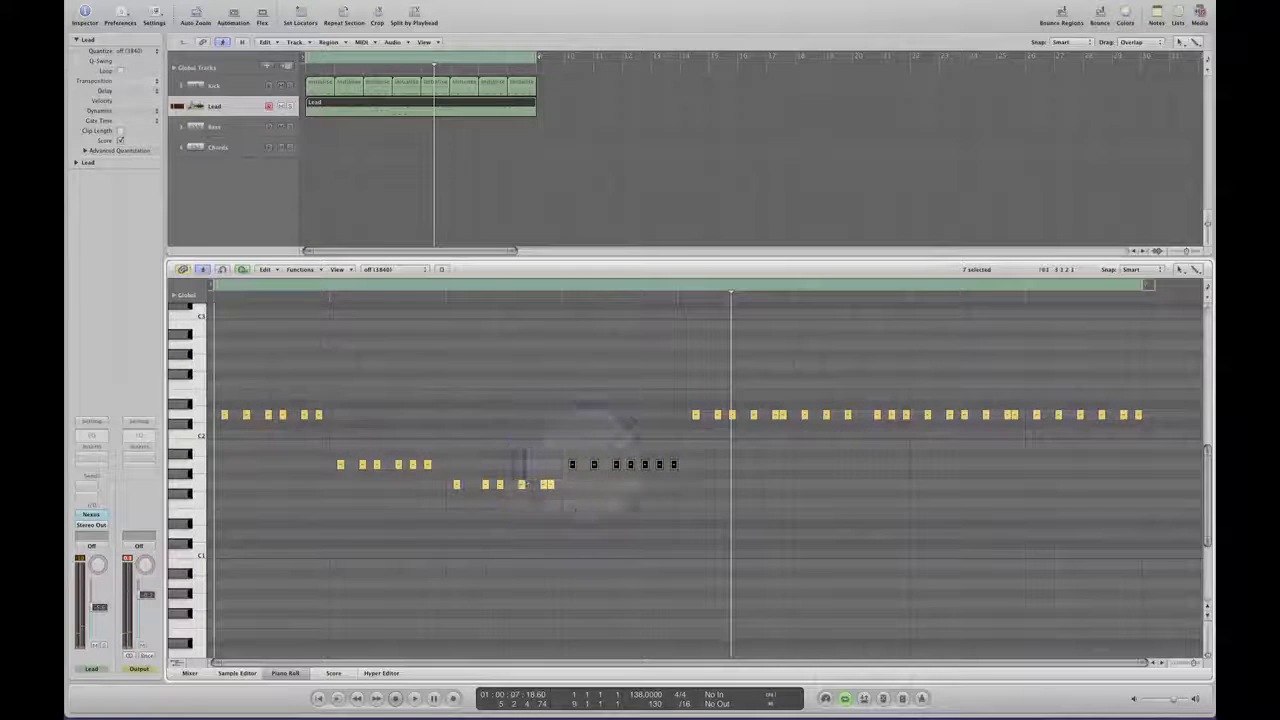
pyautogui.moveTo(572, 466); pyautogui.dragTo(573, 505)
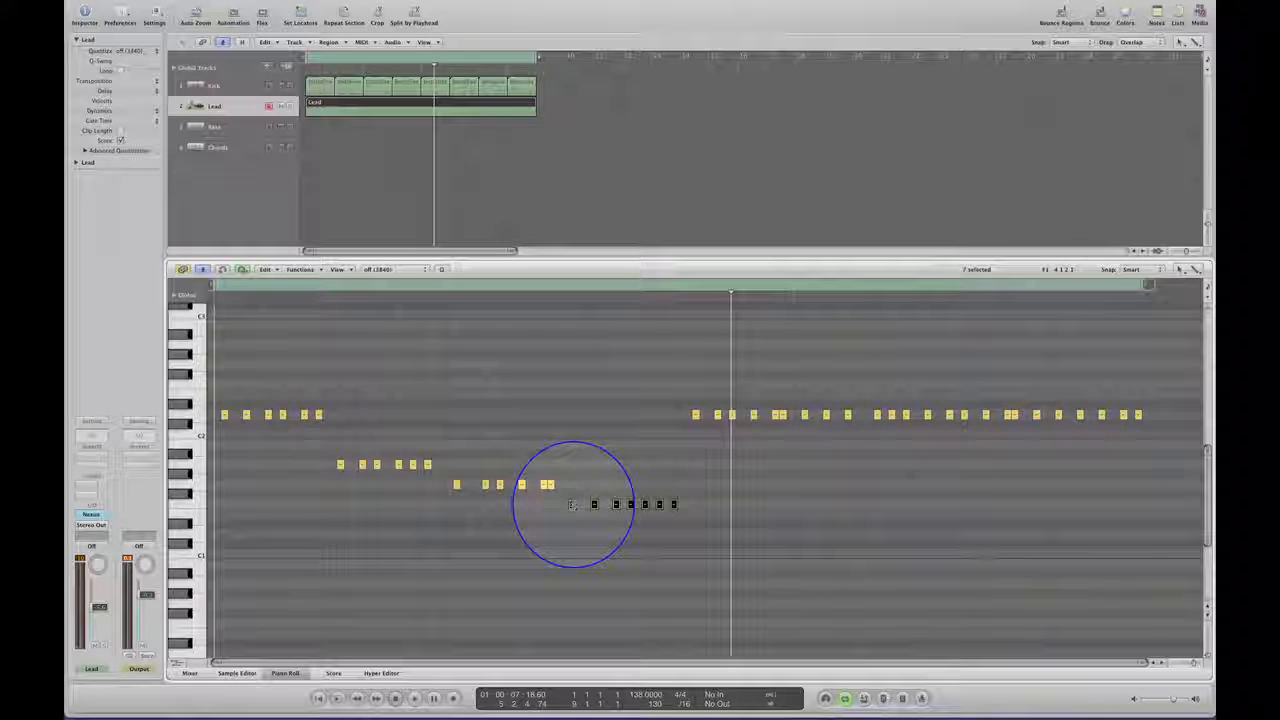
# Raise the seven bar 4 notes of the low line to G1 and lower its six bar 6 notes to A1.
pyautogui.moveTo(573, 505); pyautogui.dragTo(574, 489)
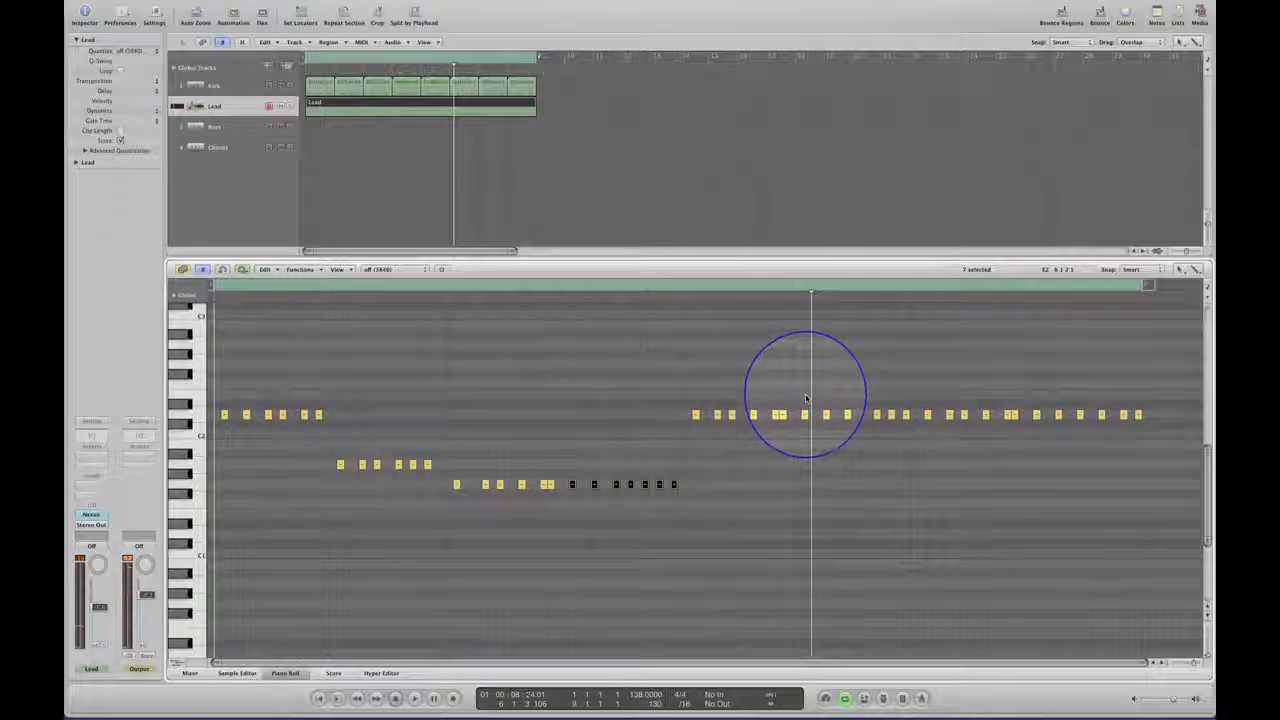
pyautogui.moveTo(805, 398); pyautogui.dragTo(908, 441)
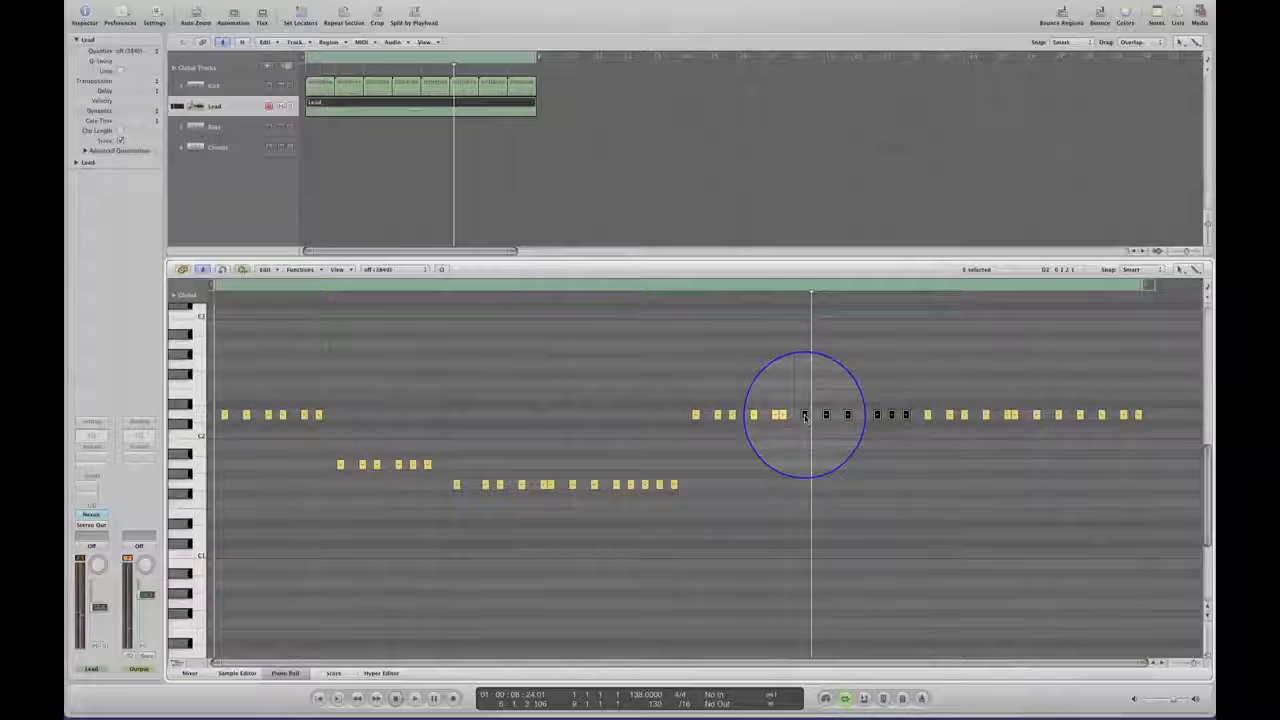
pyautogui.moveTo(805, 416); pyautogui.dragTo(806, 466)
# Lower the twelve notes of the low line in bars 7 and 8 to G1 and audition the loop from the start.
pyautogui.moveTo(918, 388); pyautogui.dragTo(1140, 440)
pyautogui.moveTo(926, 446); pyautogui.dragTo(927, 486)
pyautogui.press('Return')
pyautogui.press('space')
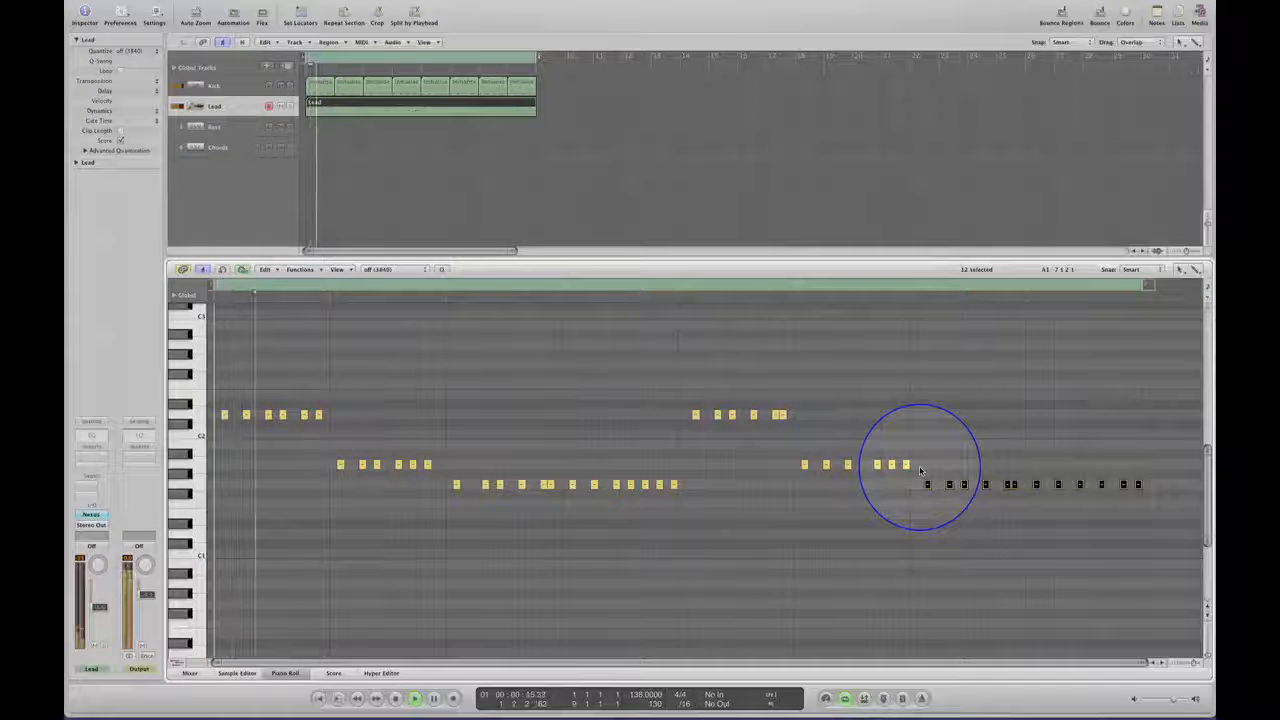
# Stop playback and unmute all notes in the three upper lead chord rows at C4, A3 and F3.
pyautogui.moveTo(1208, 460); pyautogui.dragTo(1205, 441)
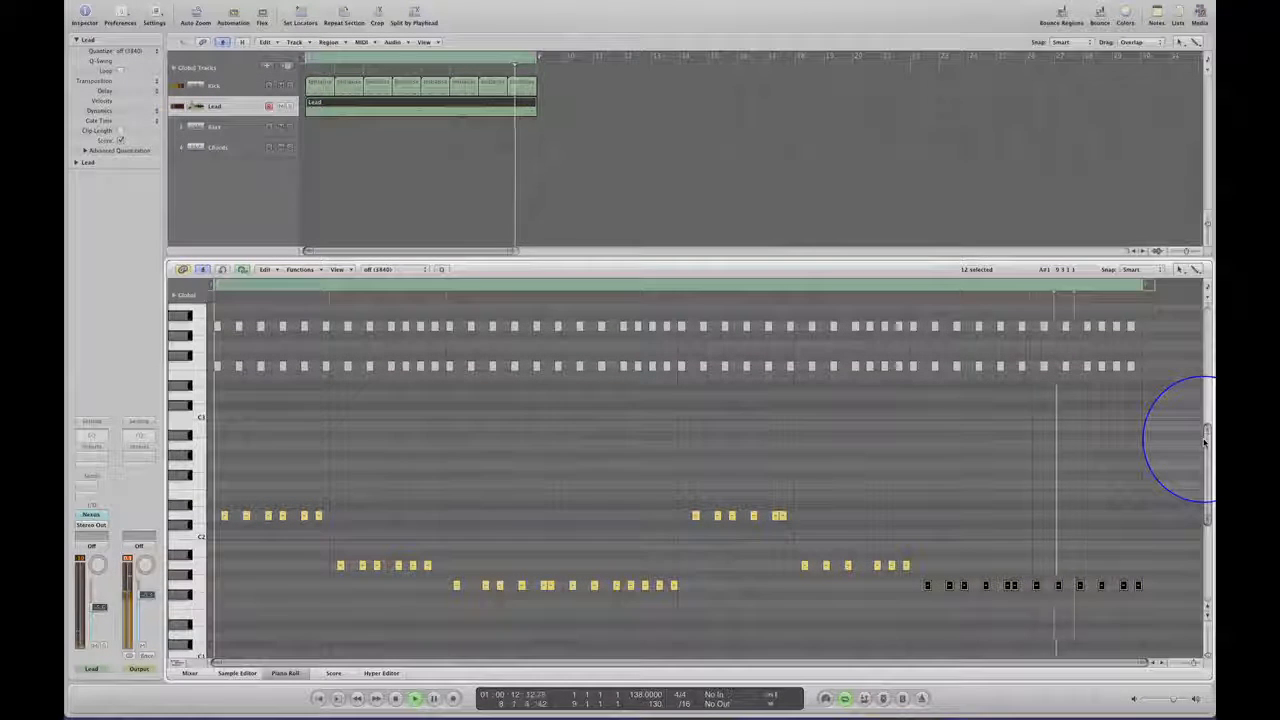
pyautogui.moveTo(1205, 442); pyautogui.dragTo(215, 503)
pyautogui.press('space')
pyautogui.click(1154, 410)
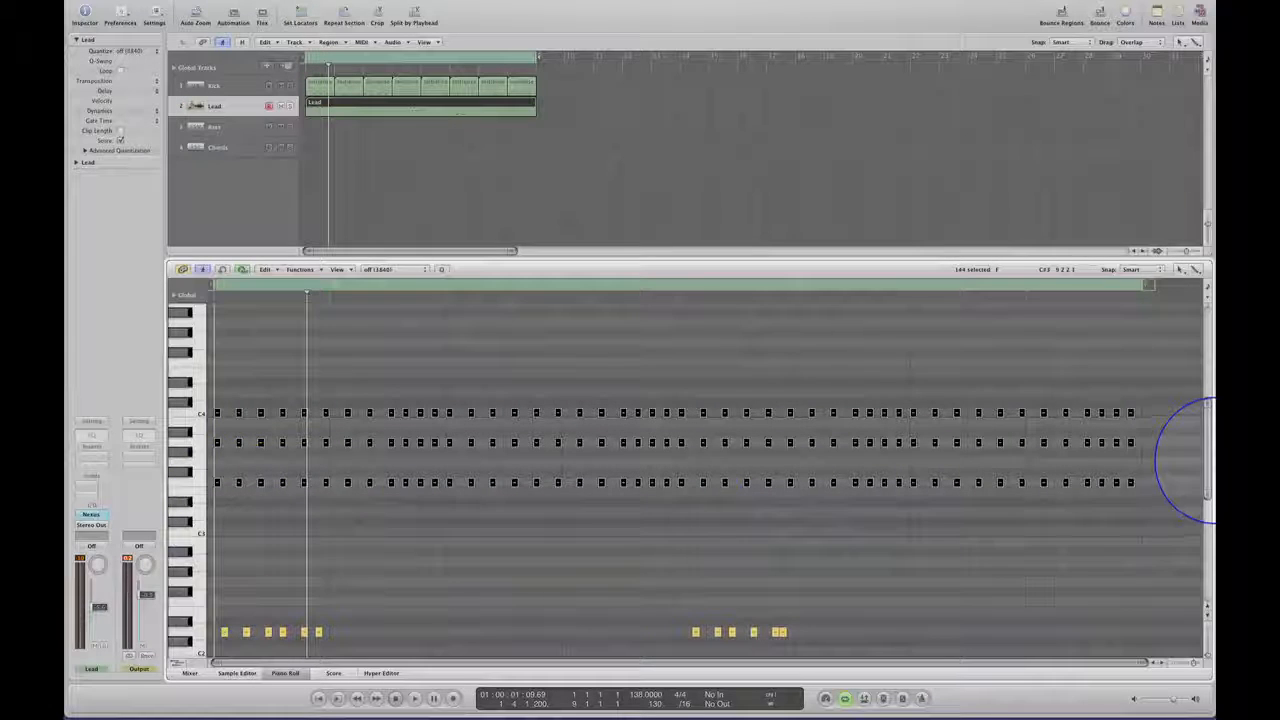
pyautogui.moveTo(1205, 464)
pyautogui.mouseDown()
pyautogui.moveTo(1205, 514)
pyautogui.moveTo(1208, 417)
pyautogui.moveTo(1208, 454)
pyautogui.mouseUp()
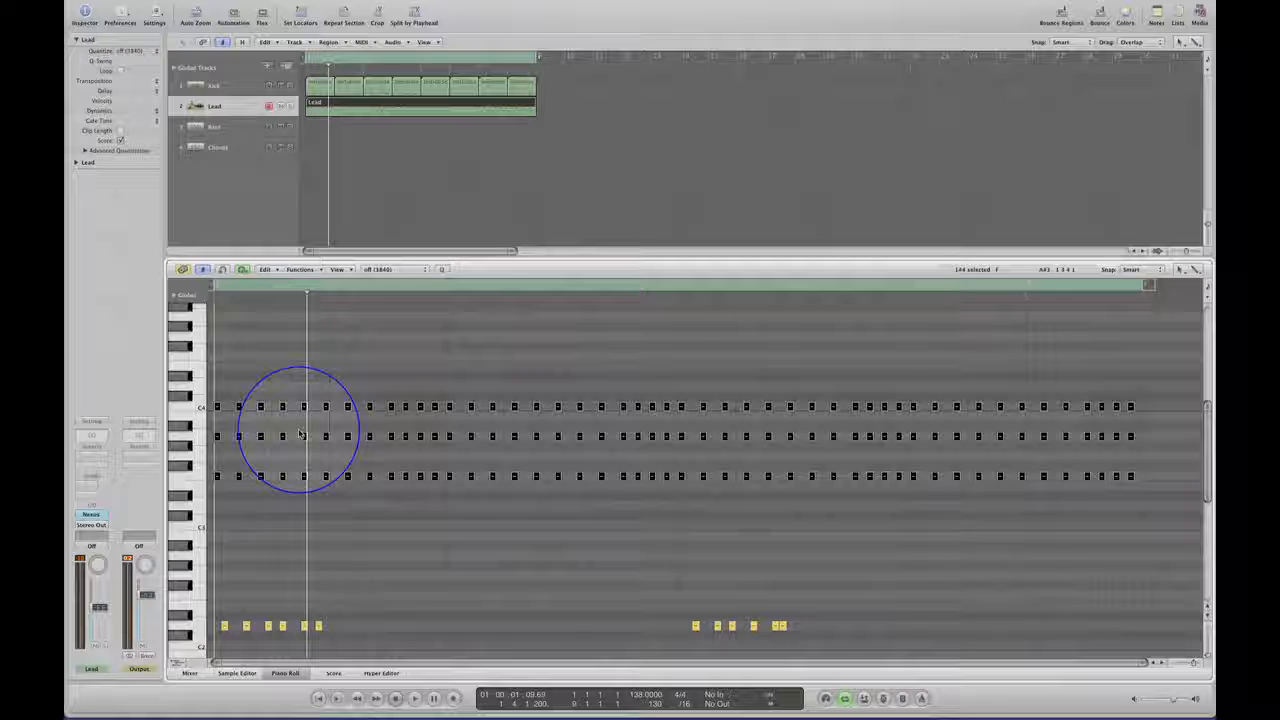
pyautogui.click(378, 355)
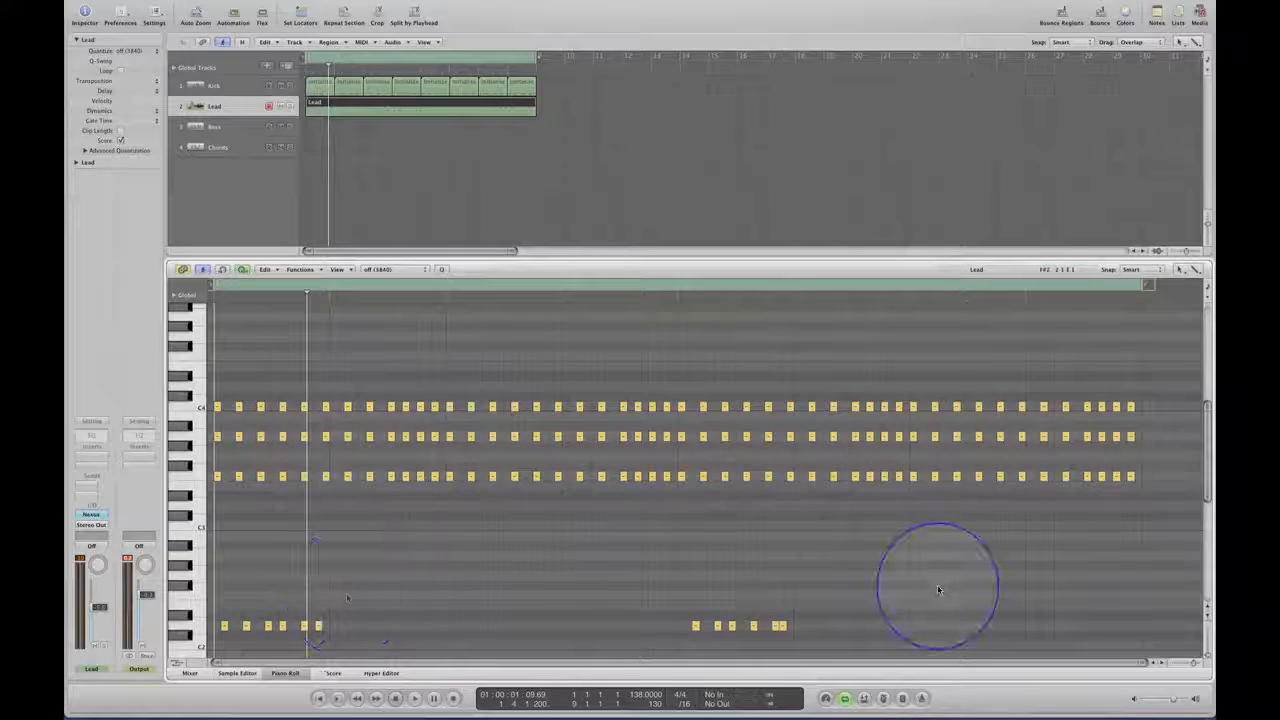
# Lower the six bar 2 notes of the F3 chord row to E3 and audition the loop.
pyautogui.moveTo(1206, 414); pyautogui.dragTo(1206, 445)
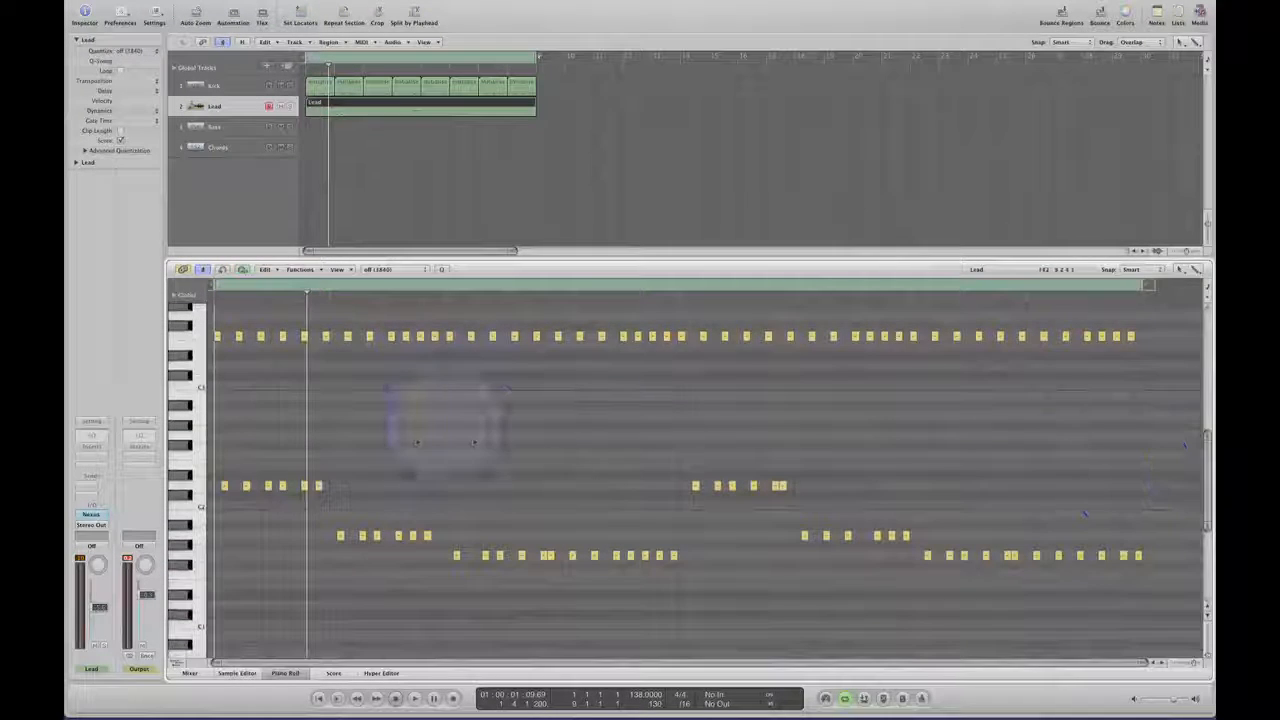
pyautogui.click(340, 535)
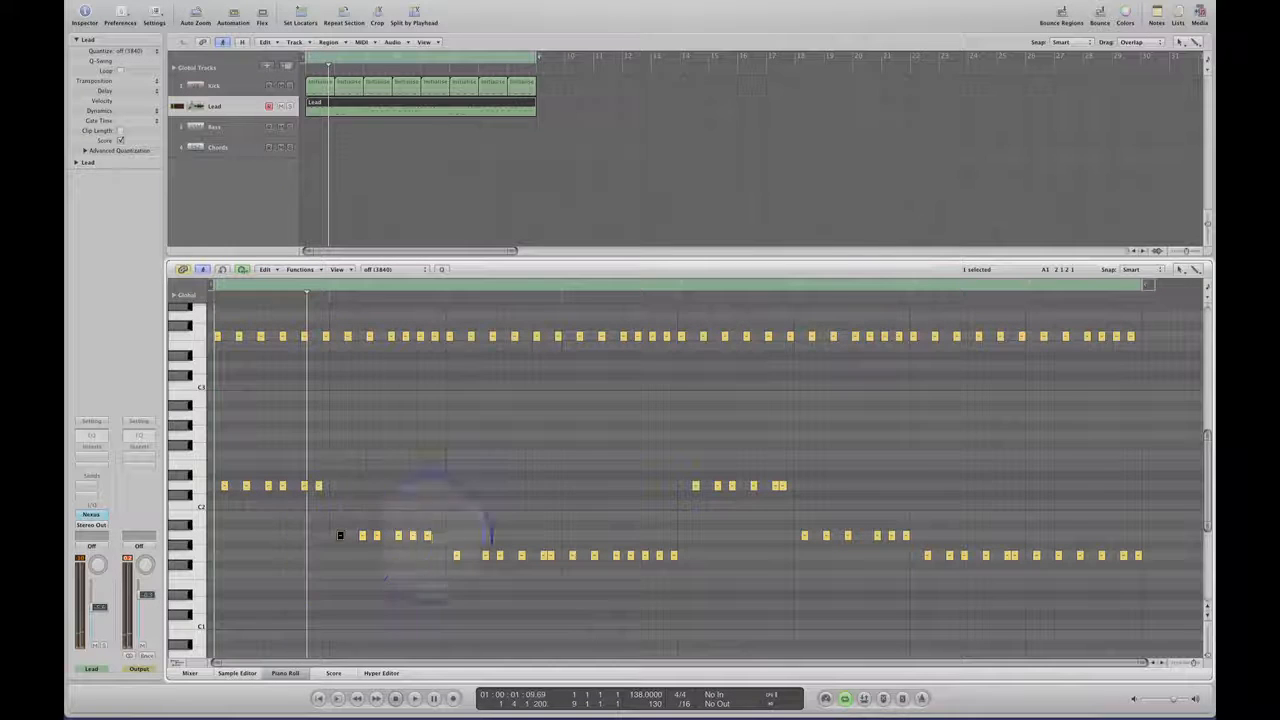
pyautogui.moveTo(1208, 457); pyautogui.dragTo(1208, 405)
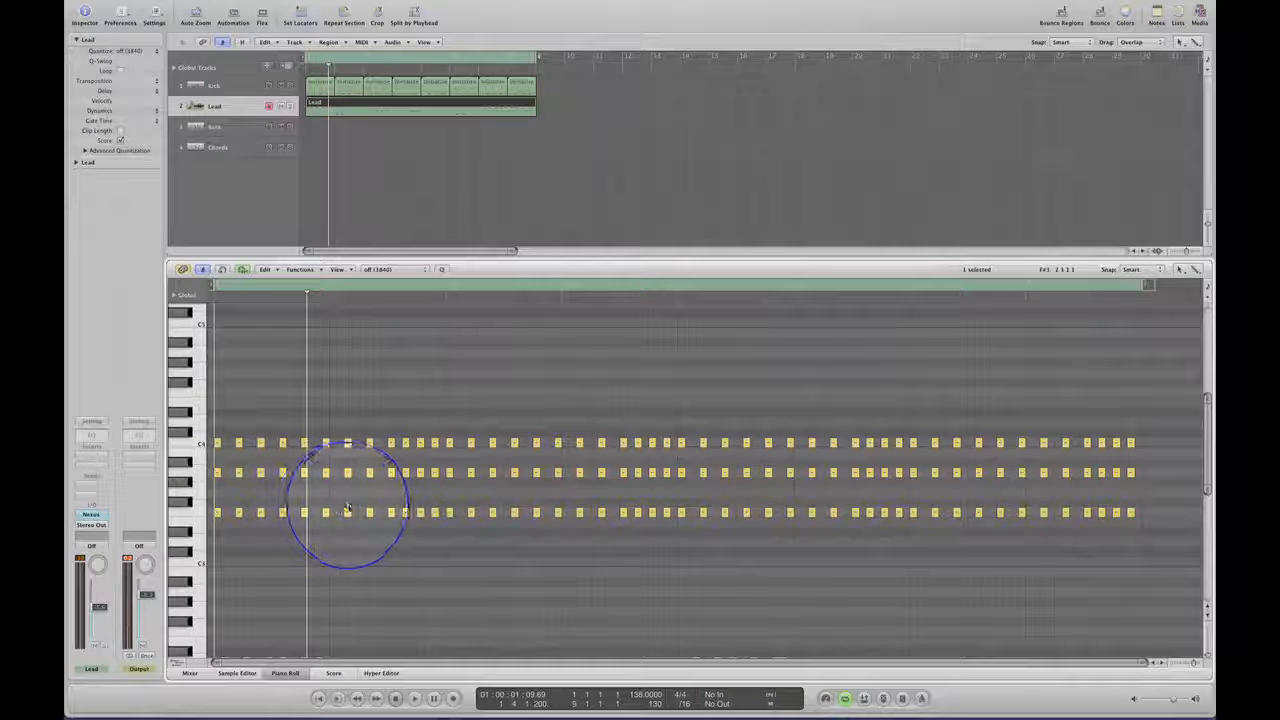
pyautogui.moveTo(347, 503); pyautogui.dragTo(435, 521)
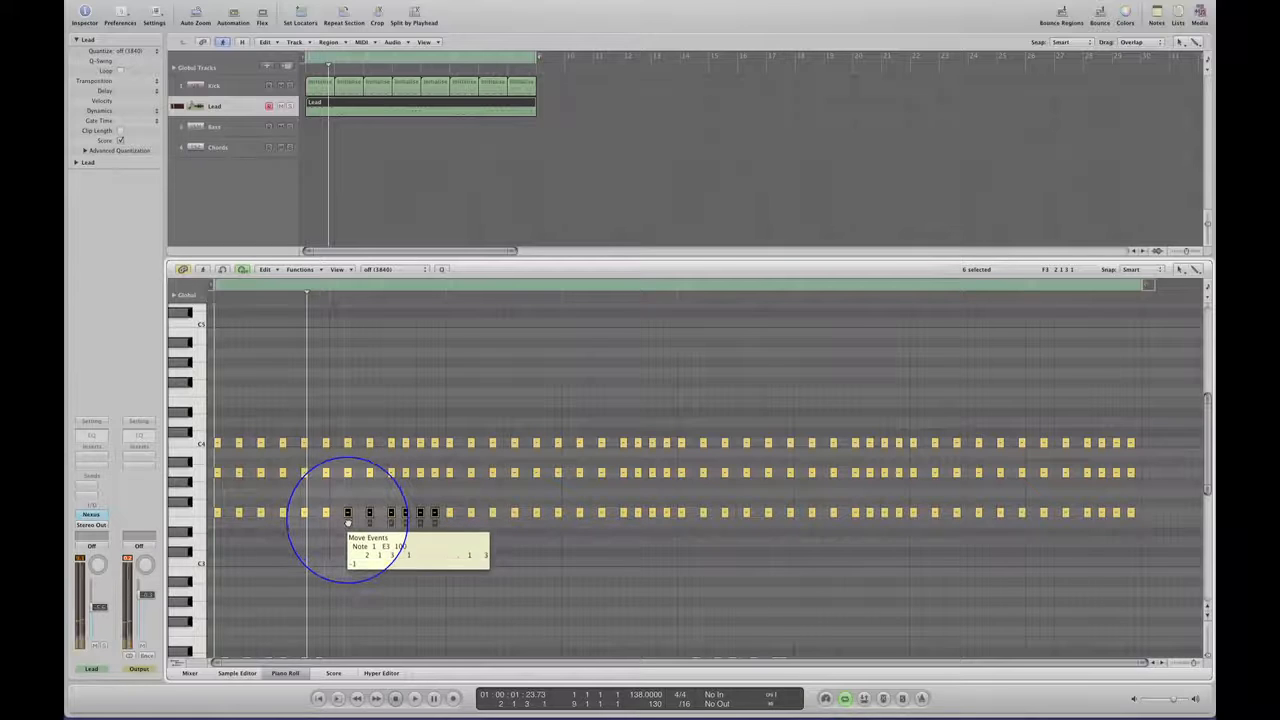
pyautogui.moveTo(347, 521); pyautogui.dragTo(348, 524)
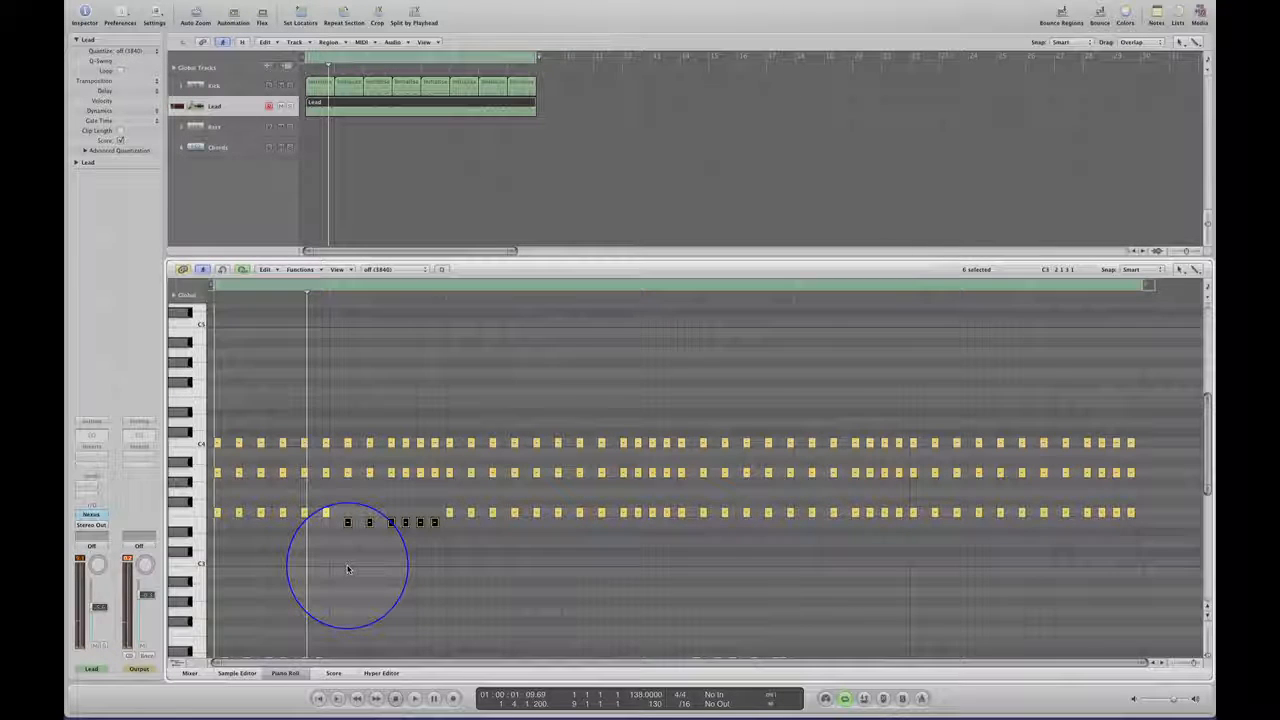
pyautogui.press('space')
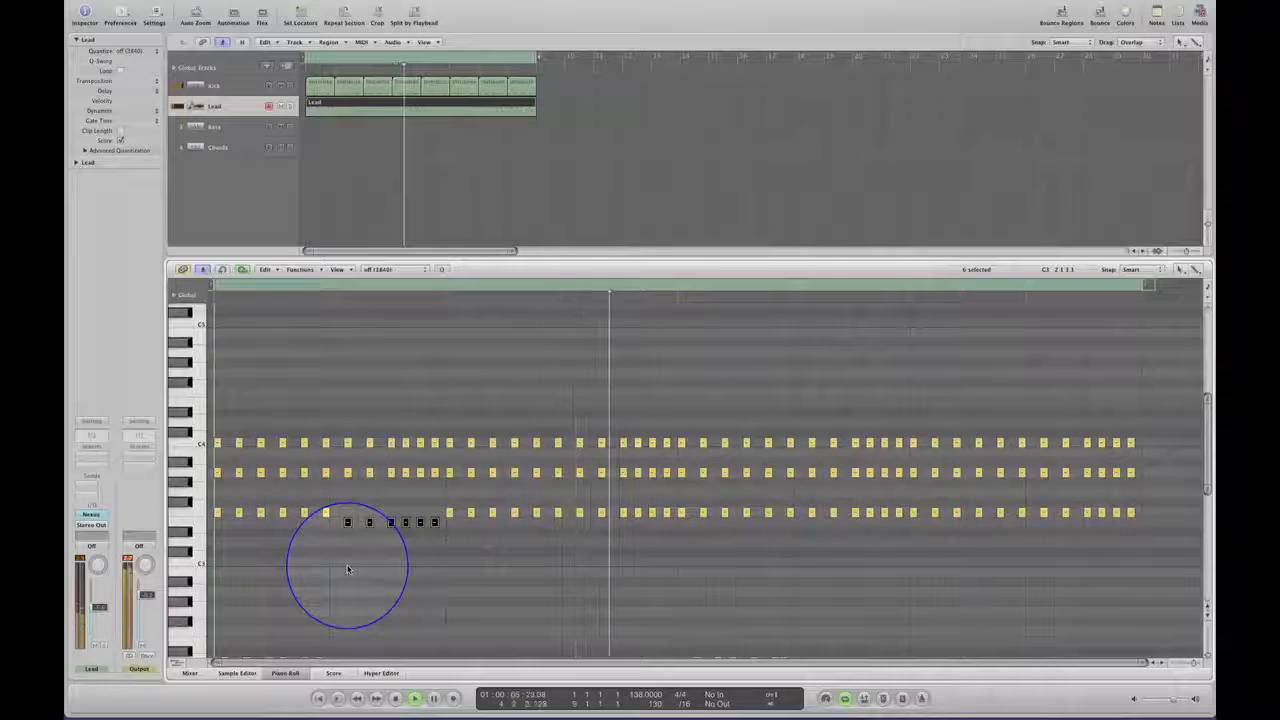
pyautogui.press('space')
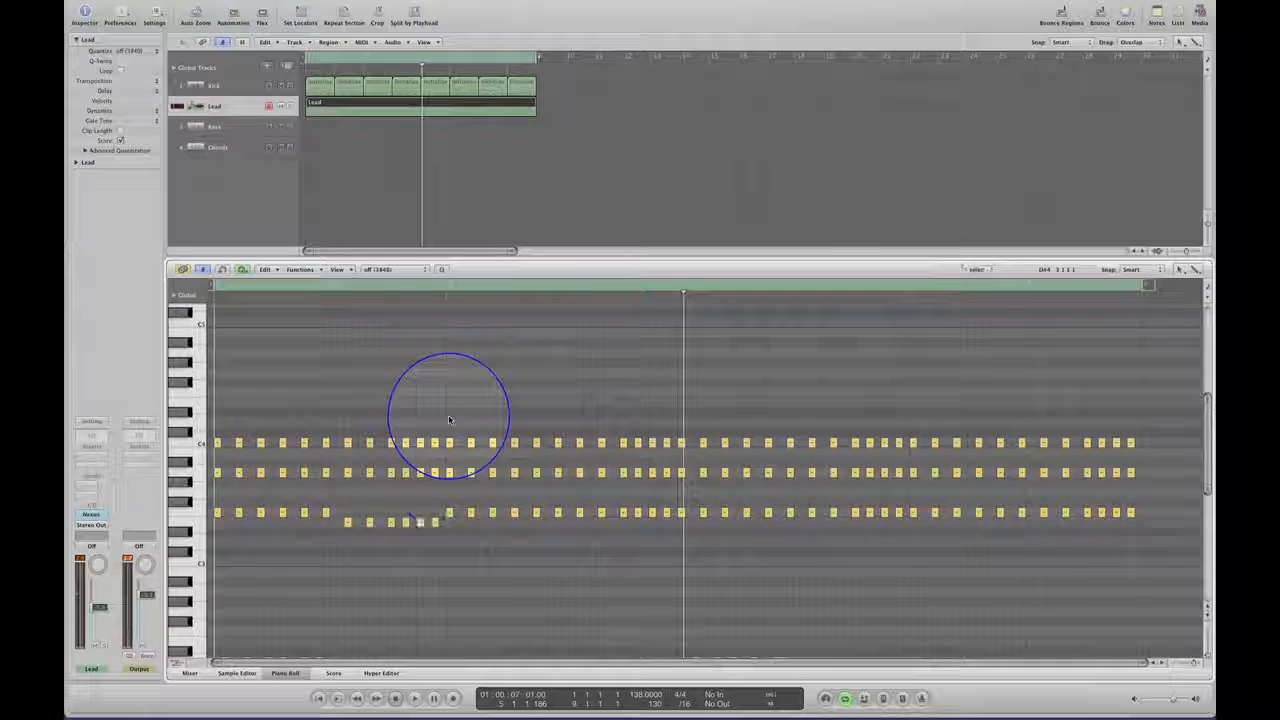
# Lower the three chord rows in bars 3 and 4 to B3, G3 and D3, and audition the loop from the start.
pyautogui.moveTo(449, 420); pyautogui.dragTo(690, 557)
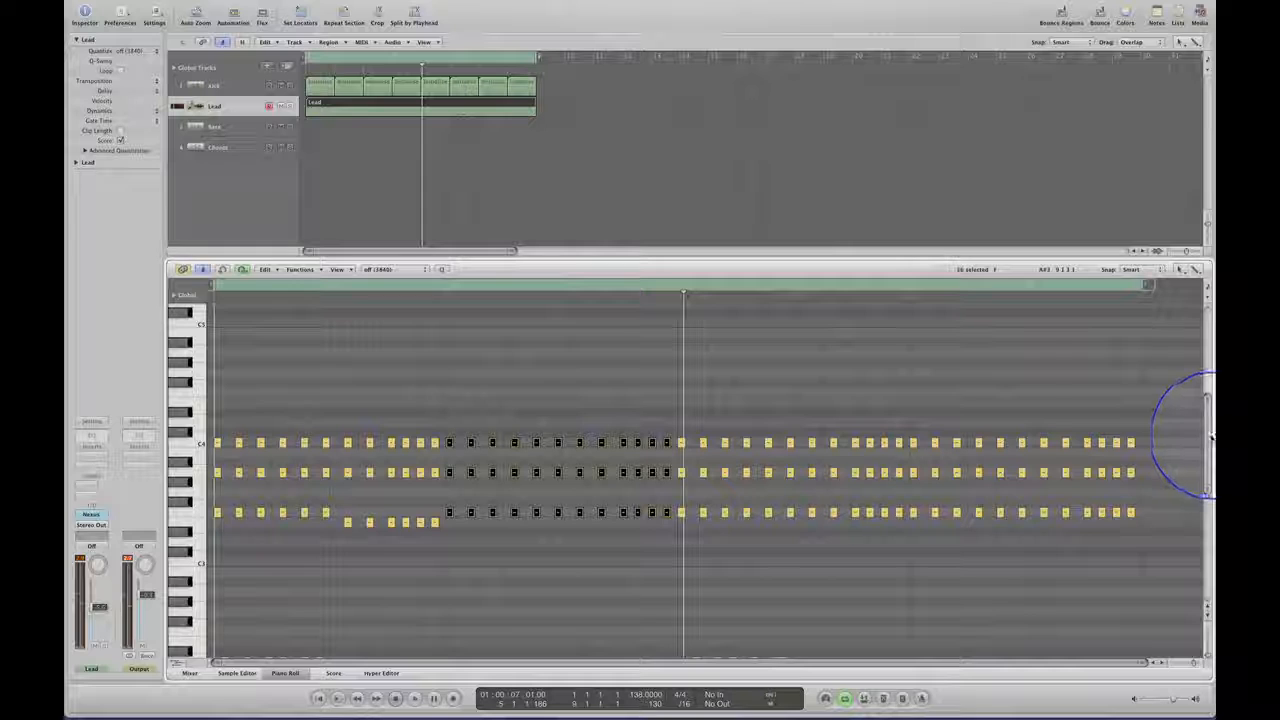
pyautogui.moveTo(1210, 437)
pyautogui.mouseDown()
pyautogui.moveTo(1210, 480)
pyautogui.moveTo(1210, 423)
pyautogui.mouseUp()
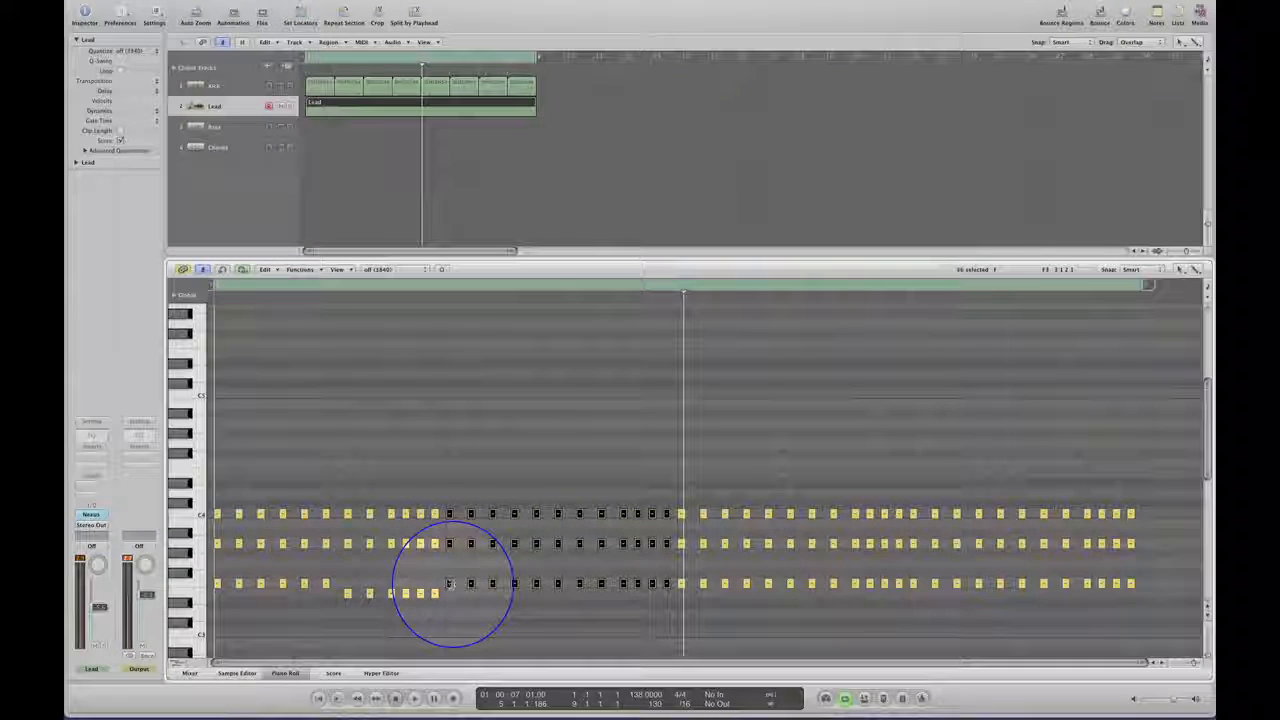
pyautogui.moveTo(449, 585); pyautogui.dragTo(449, 595)
pyautogui.click(594, 543)
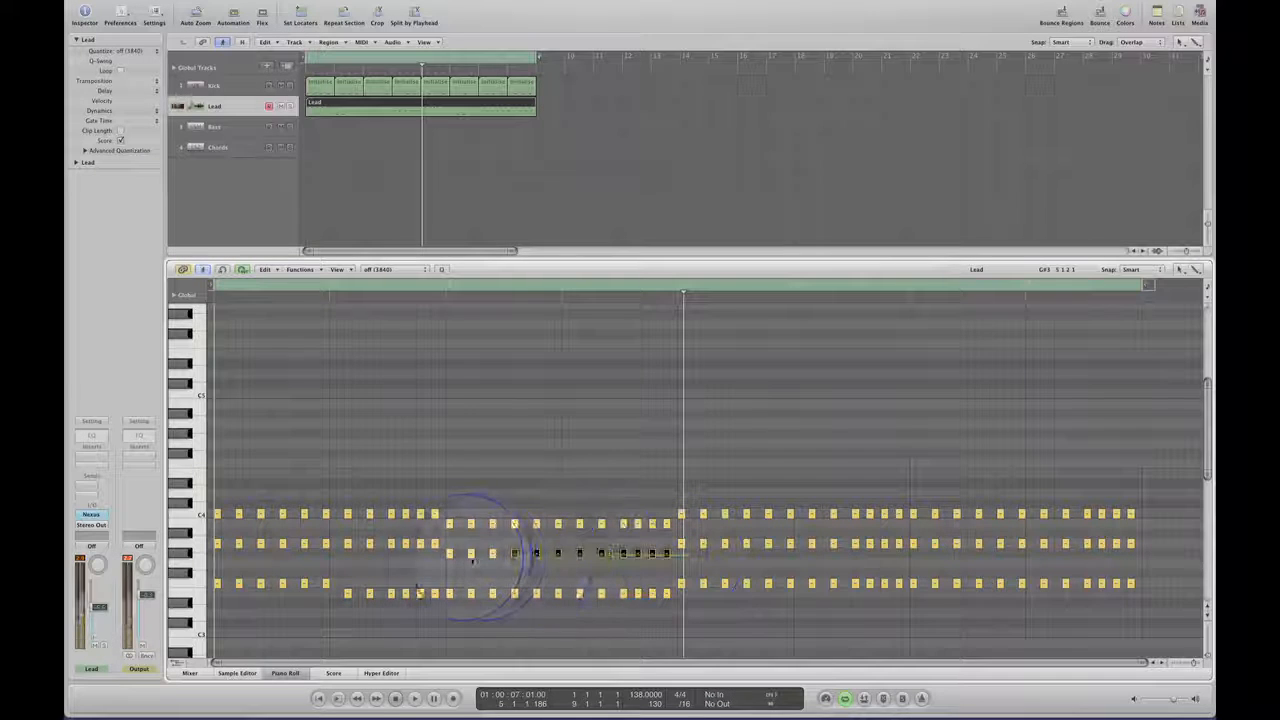
pyautogui.moveTo(473, 560); pyautogui.dragTo(667, 611)
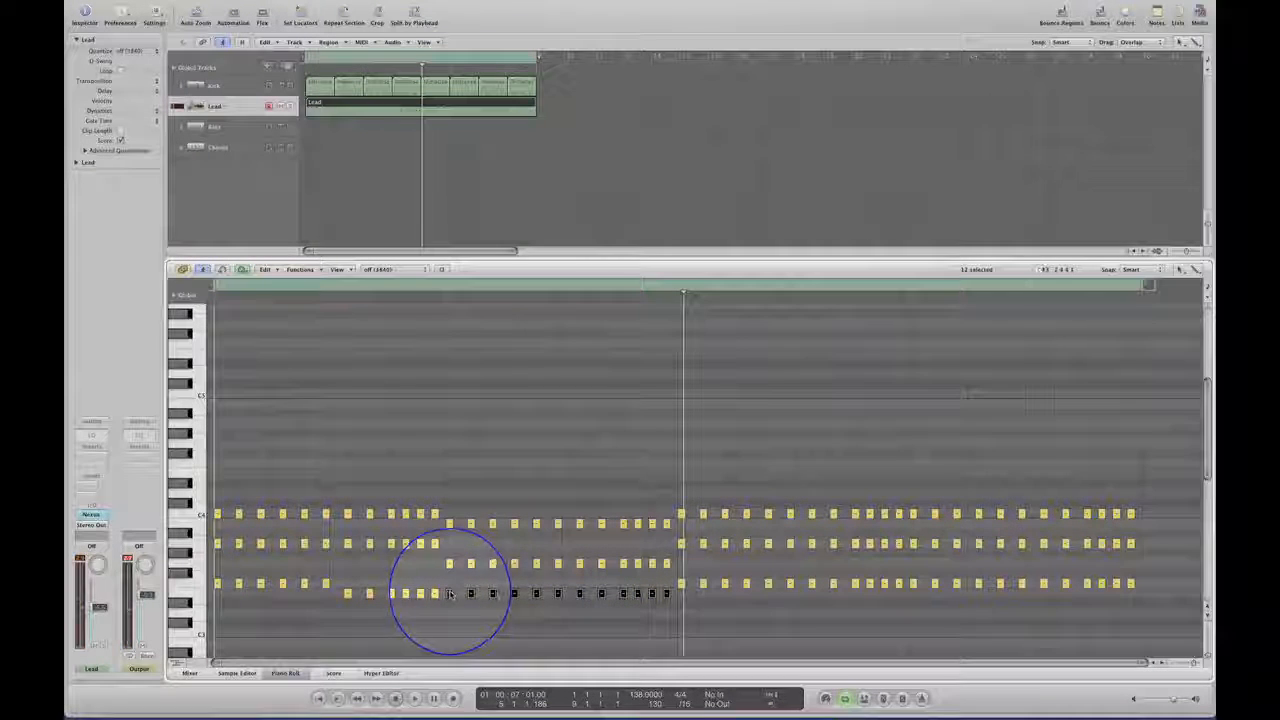
pyautogui.moveTo(450, 594); pyautogui.dragTo(455, 615)
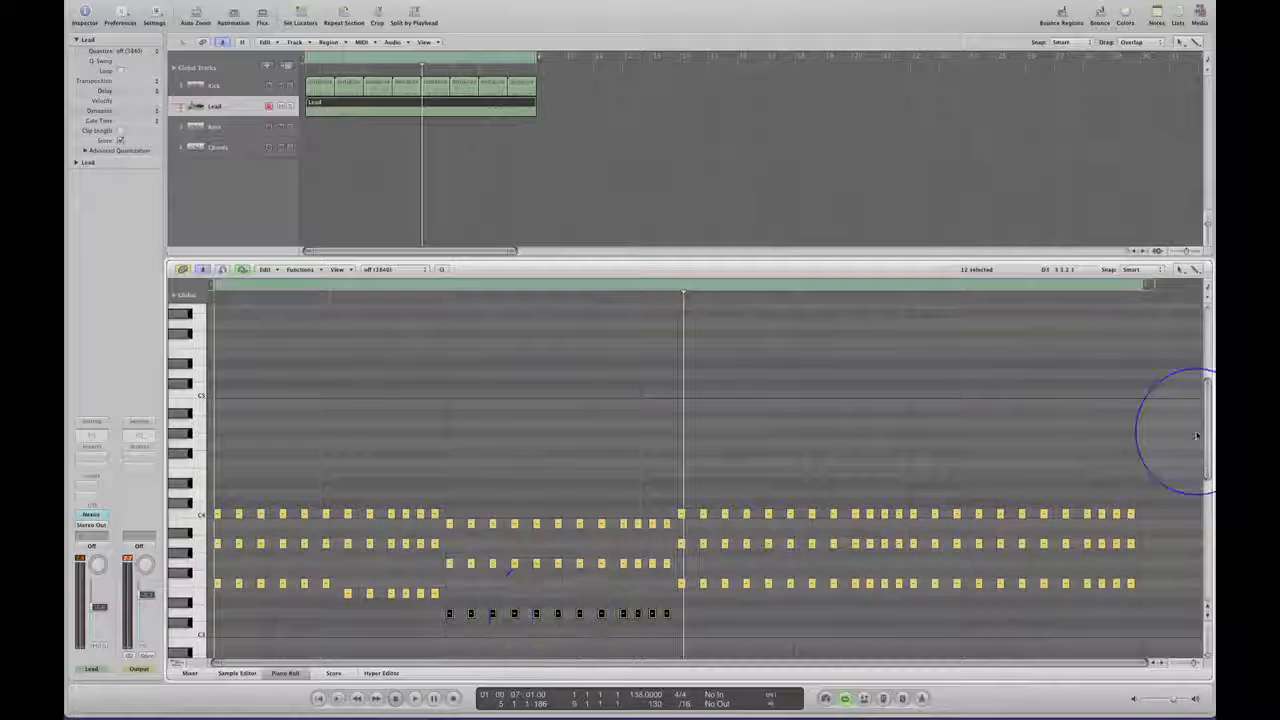
pyautogui.moveTo(1212, 420)
pyautogui.mouseDown()
pyautogui.moveTo(1208, 442)
pyautogui.moveTo(1206, 428)
pyautogui.mouseUp()
pyautogui.press('Return')
pyautogui.press('space')
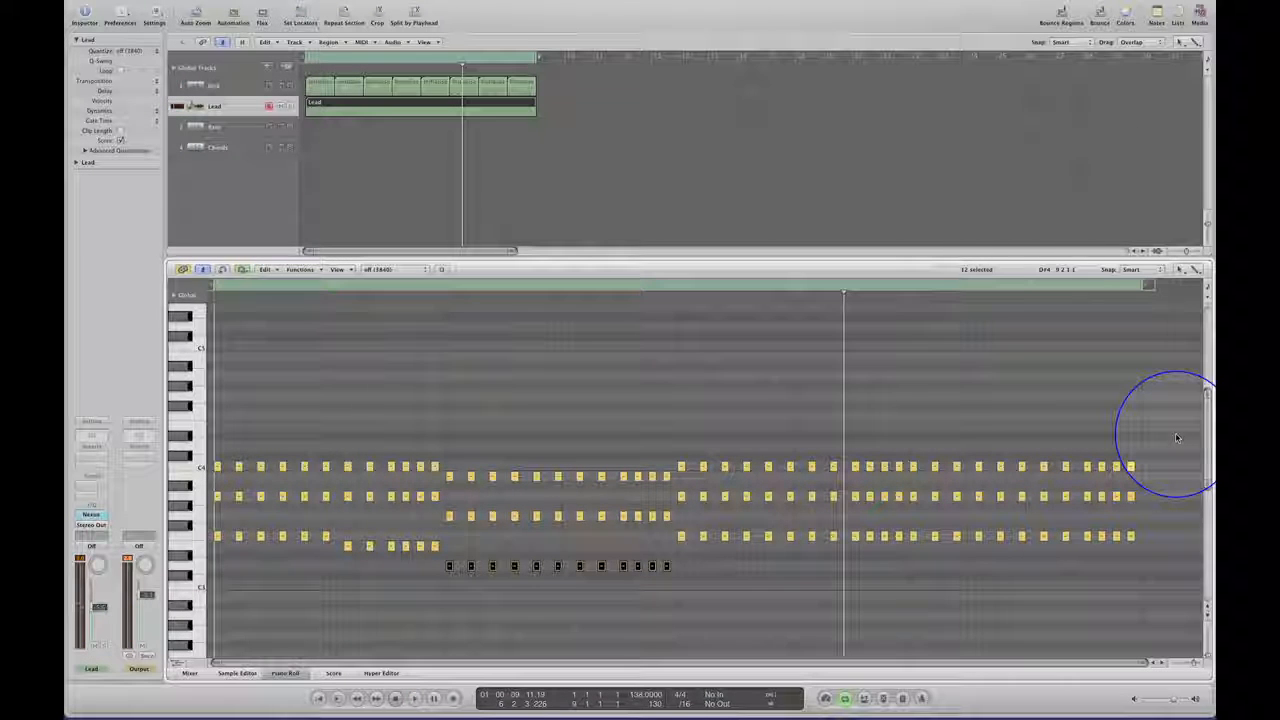
pyautogui.press('Return')
pyautogui.press('space')
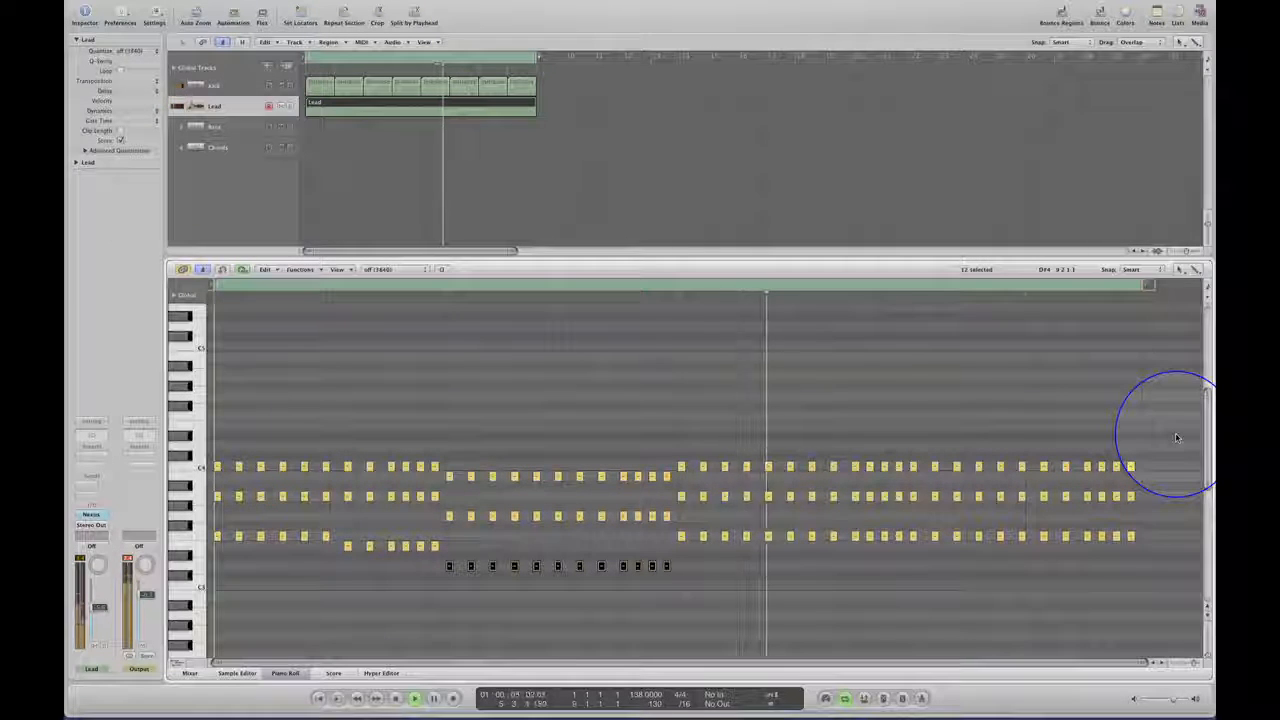
pyautogui.press('space')
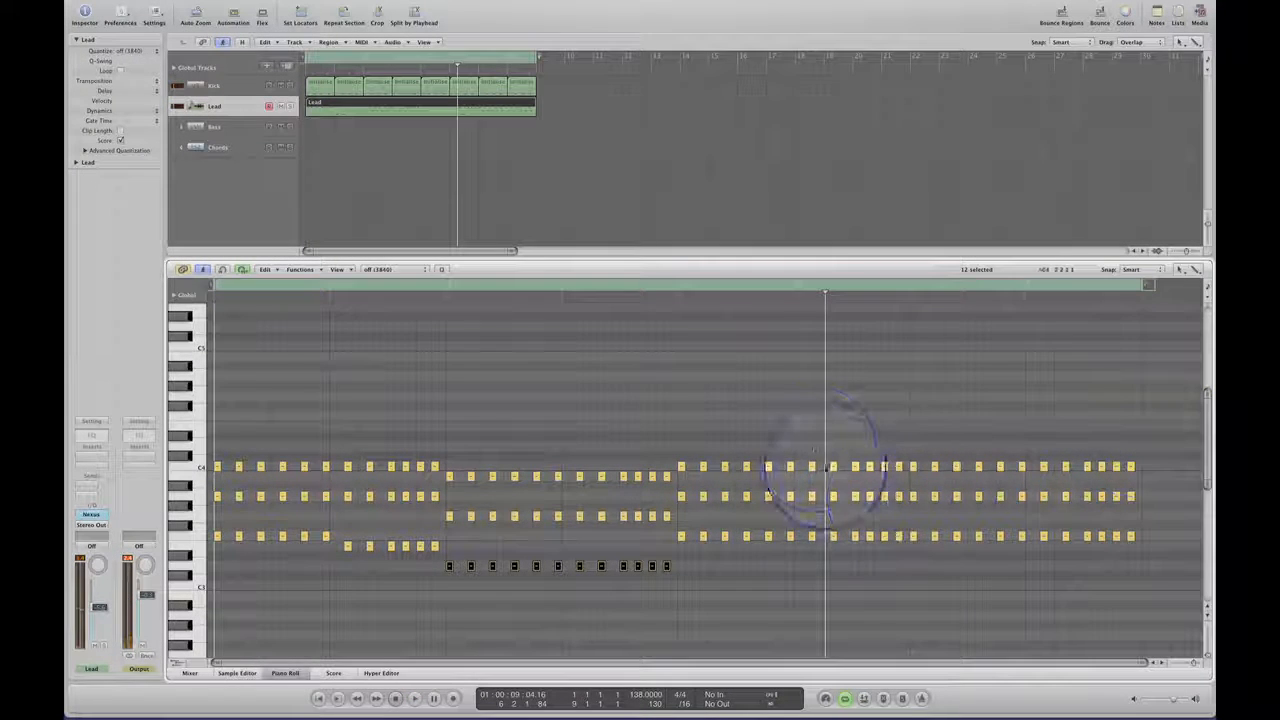
# Raise the six F3 chord notes in bar 6 an octave to F4, audition them, and raise the last B3 note of bar 4 to D4.
pyautogui.moveTo(806, 450); pyautogui.dragTo(889, 563)
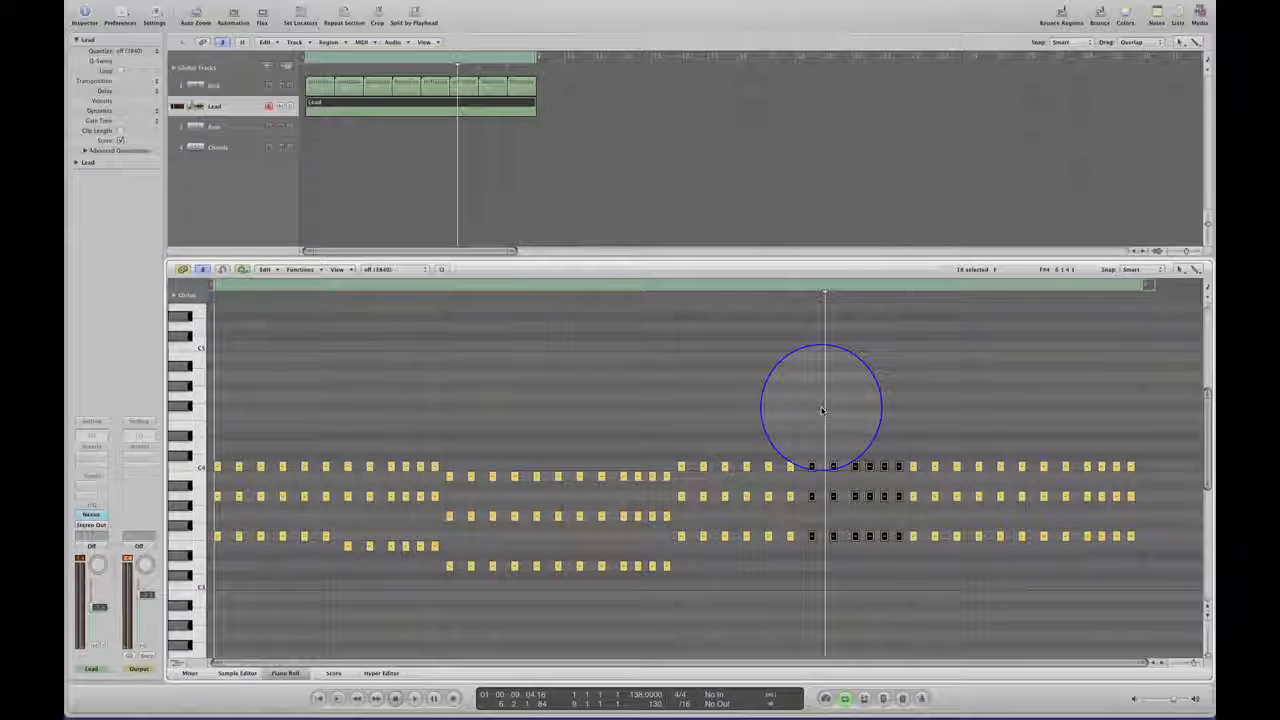
pyautogui.press('space')
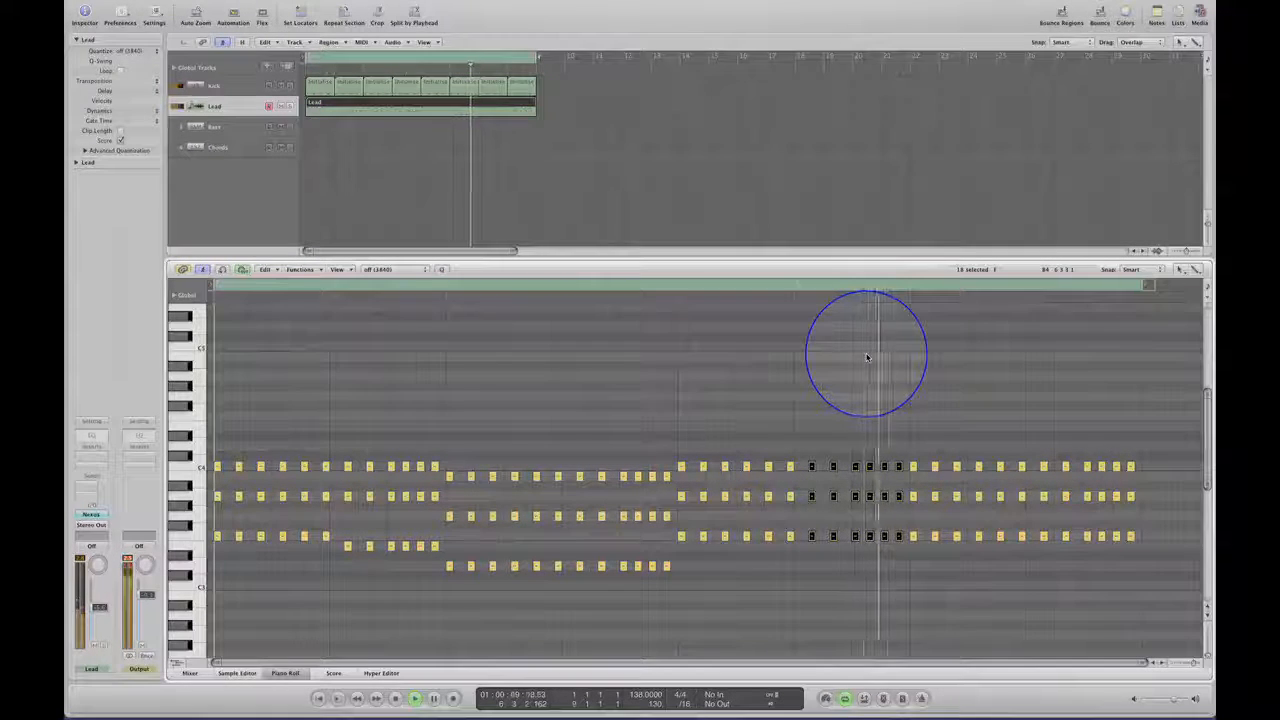
pyautogui.click(845, 570)
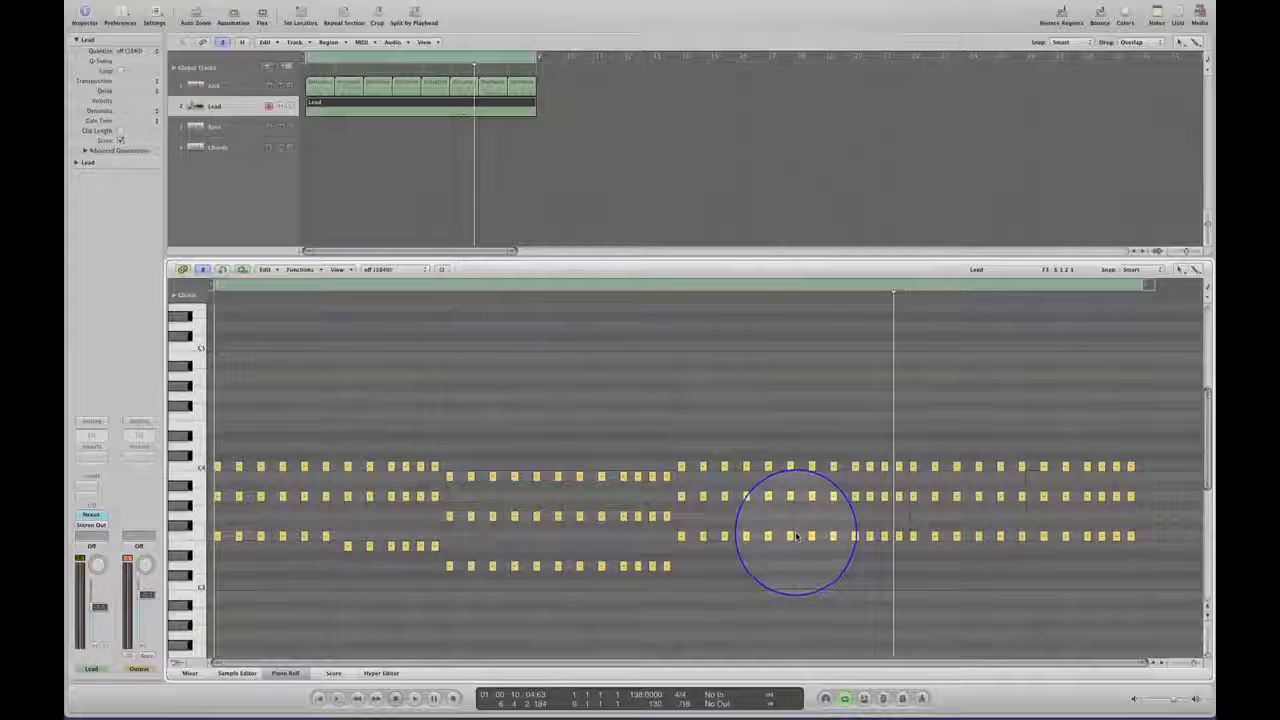
pyautogui.moveTo(794, 528); pyautogui.dragTo(897, 553)
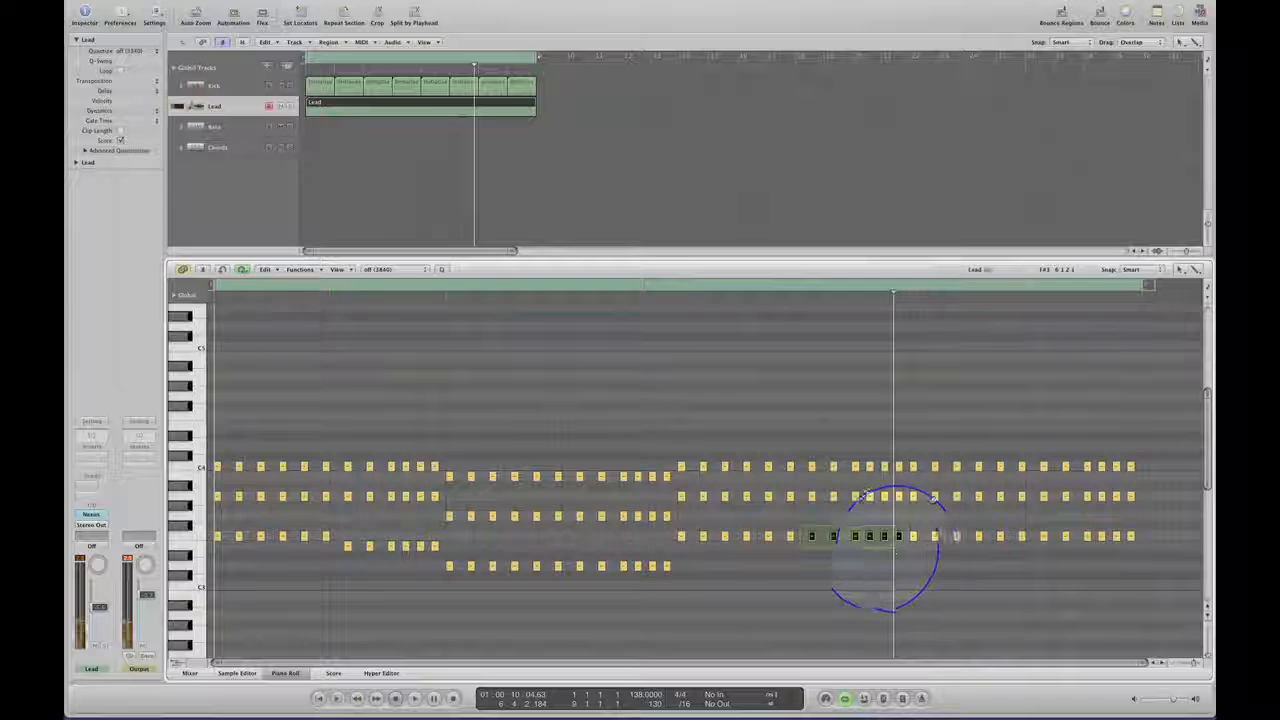
pyautogui.moveTo(809, 540); pyautogui.dragTo(810, 418)
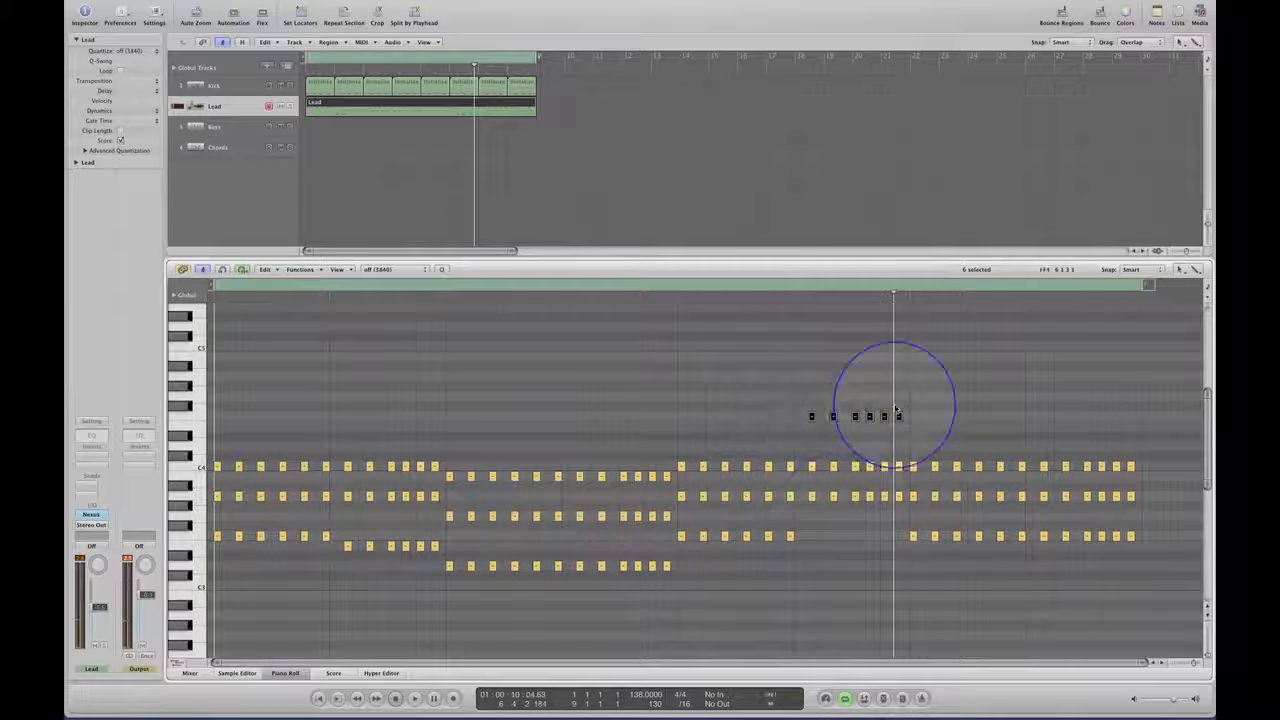
pyautogui.click(862, 485)
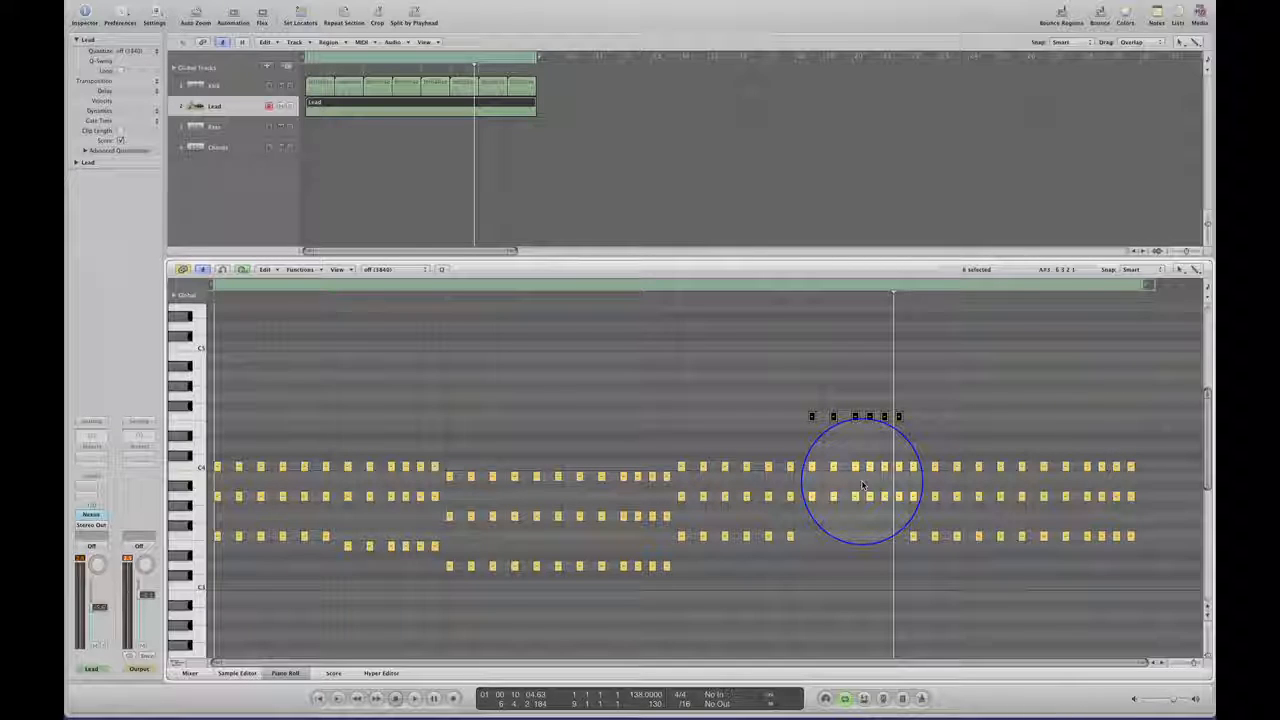
pyautogui.press('space')
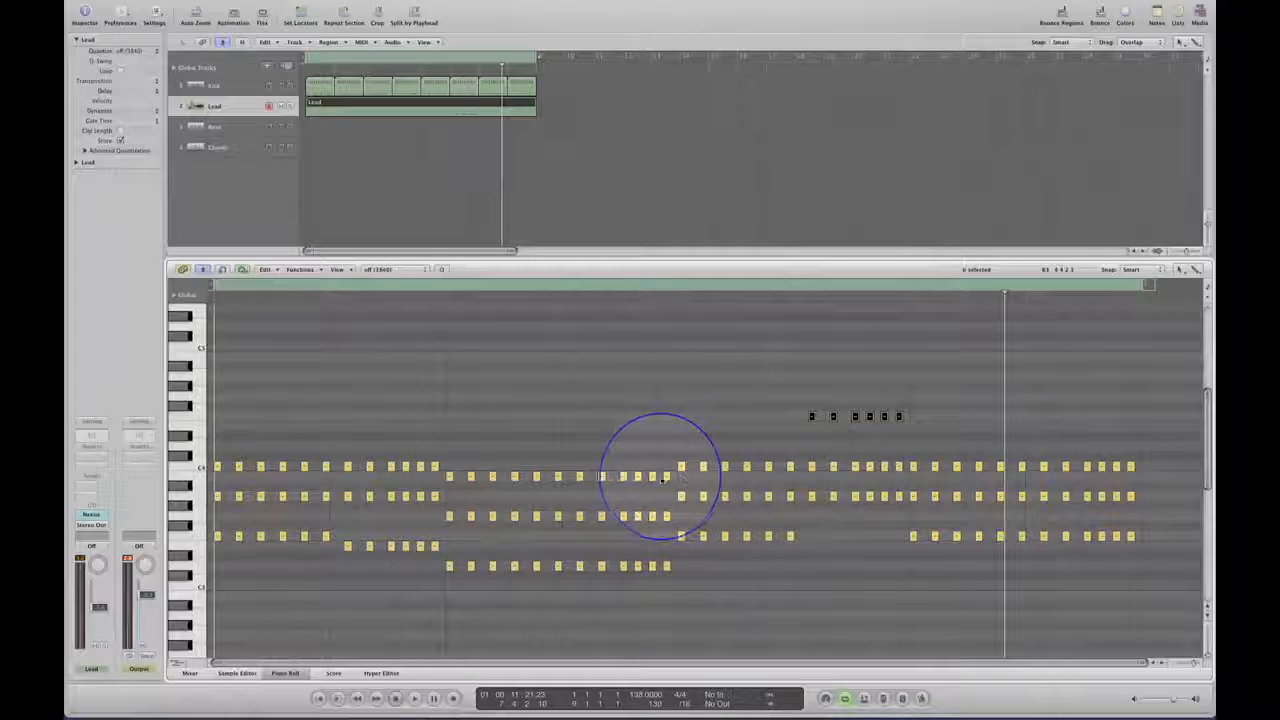
pyautogui.moveTo(667, 477); pyautogui.dragTo(666, 447)
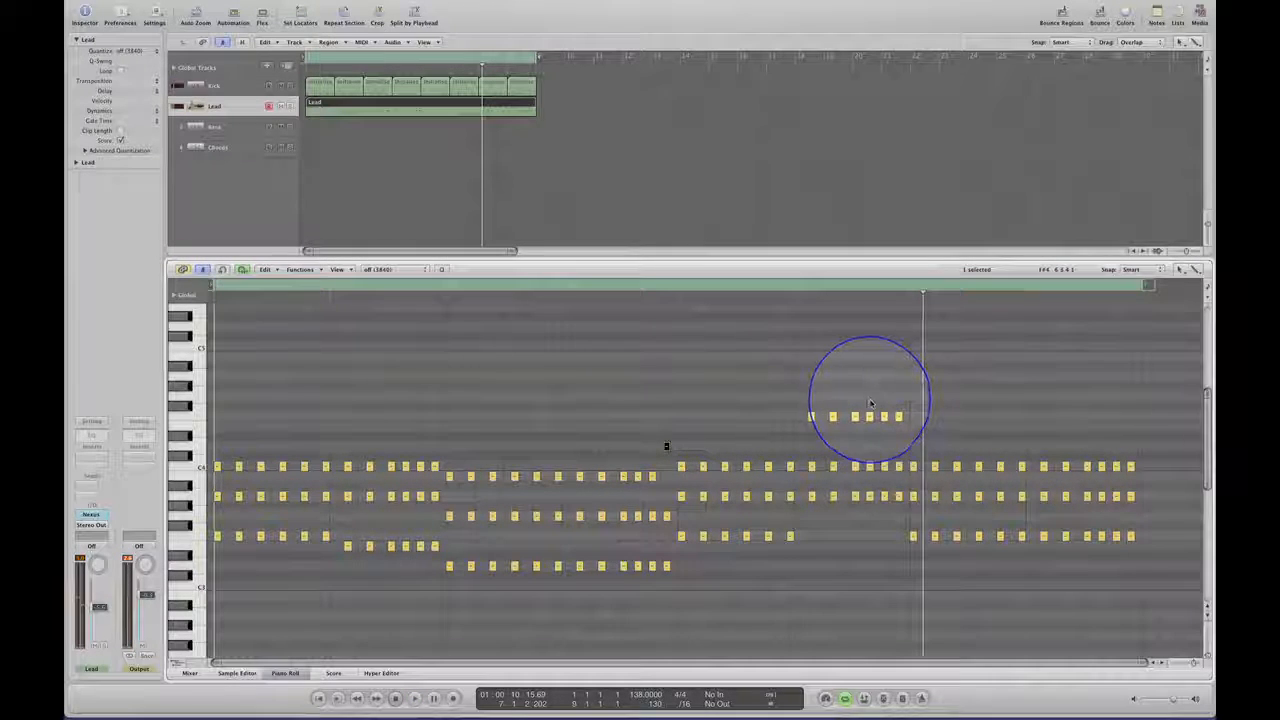
# Lower the last three F4 notes of bar 6 to E4 and audition the loop before and after the change.
pyautogui.moveTo(866, 399); pyautogui.dragTo(910, 428)
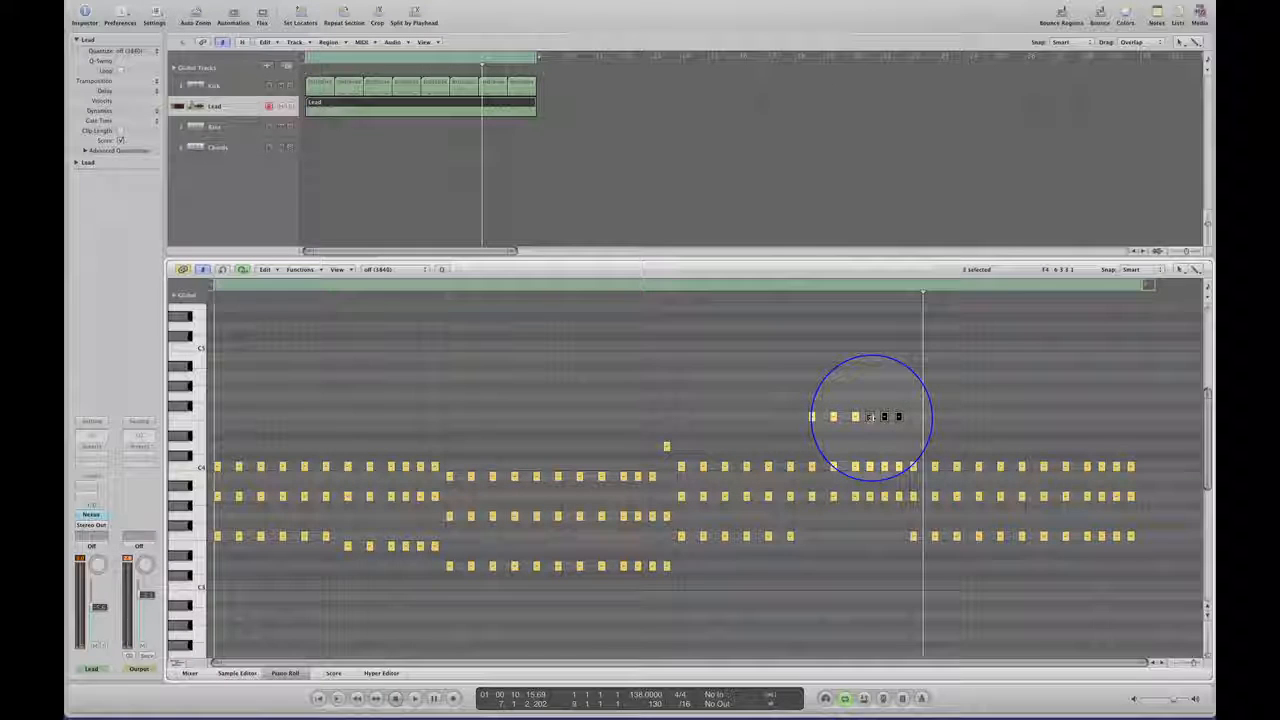
pyautogui.press('Return')
pyautogui.press('space')
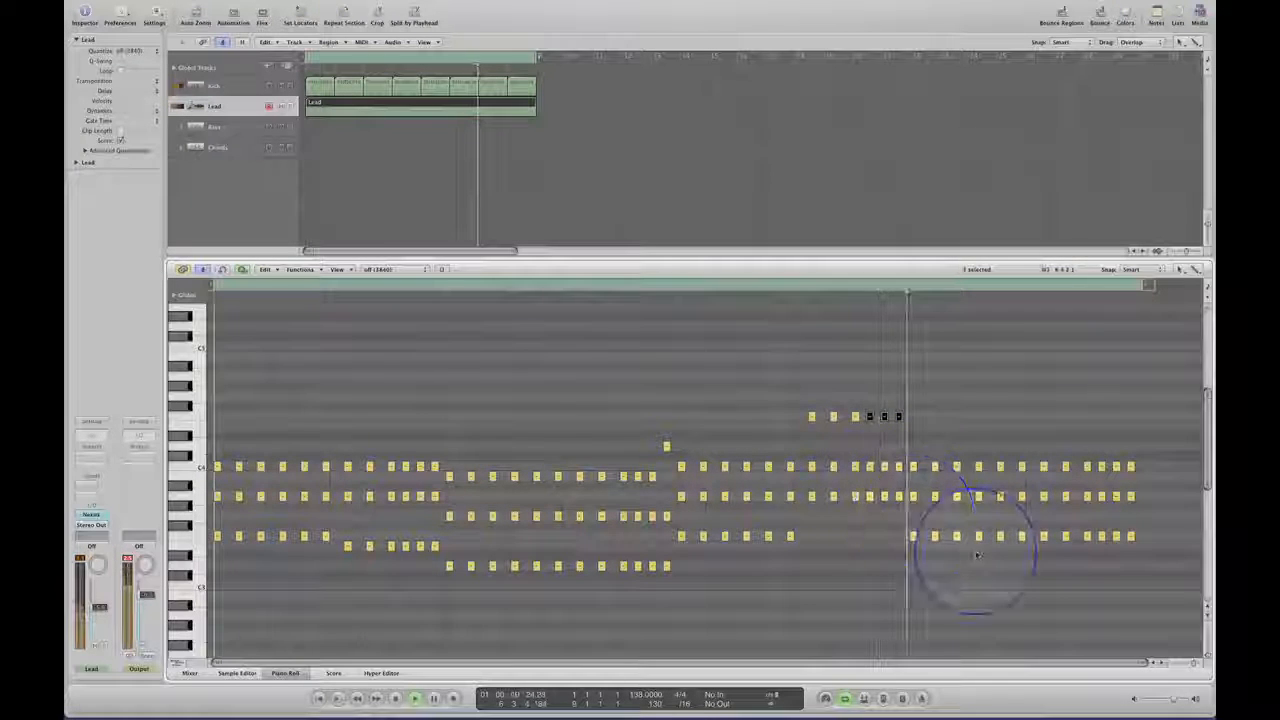
pyautogui.press('space')
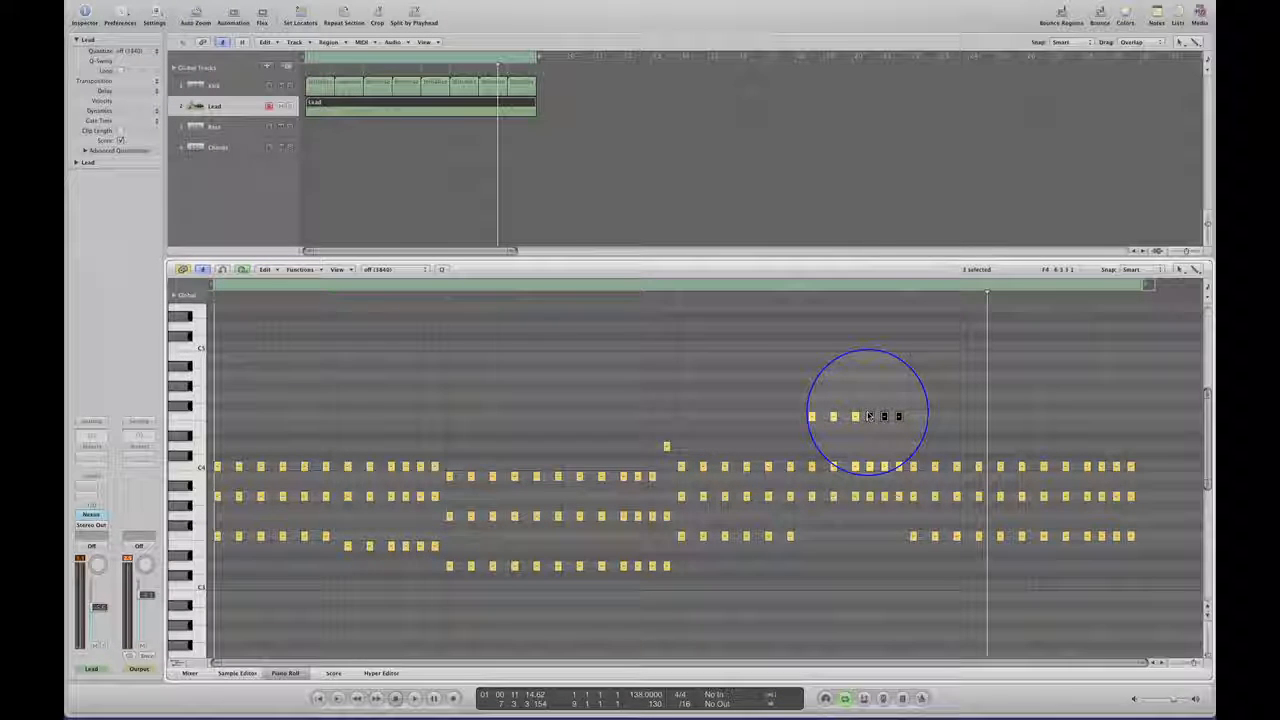
pyautogui.moveTo(869, 418); pyautogui.dragTo(869, 428)
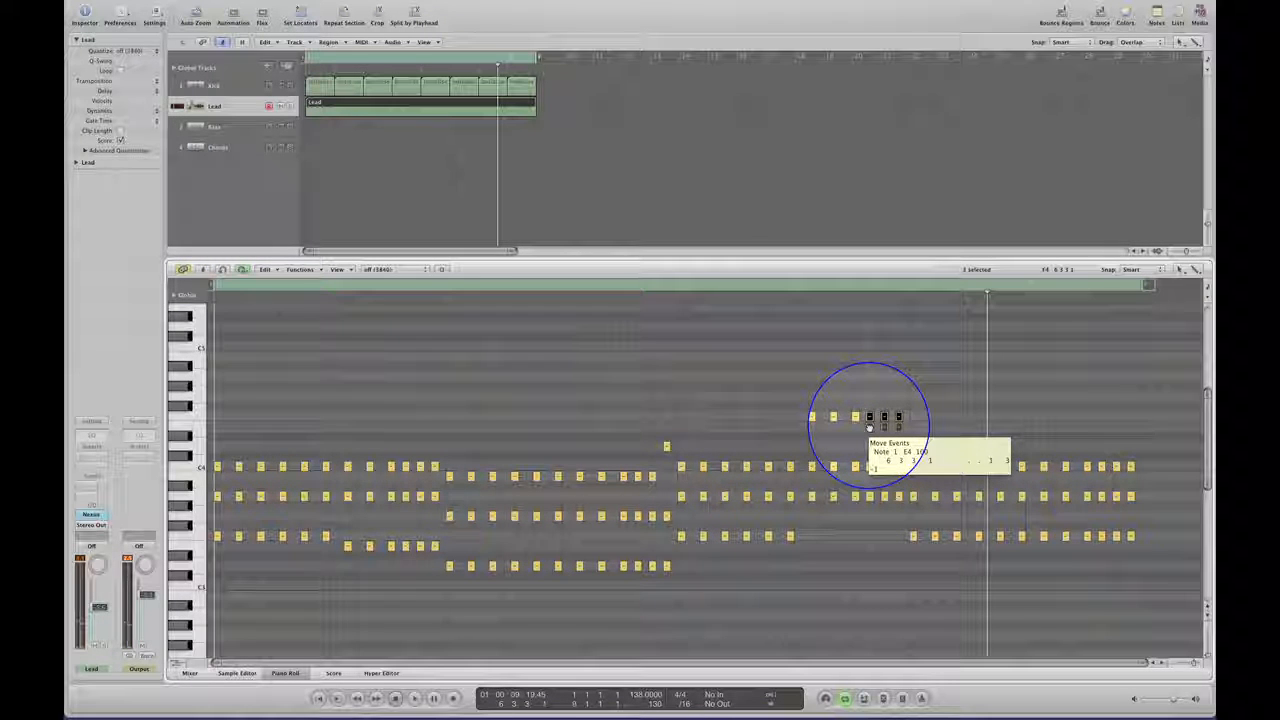
pyautogui.moveTo(869, 428); pyautogui.dragTo(867, 446)
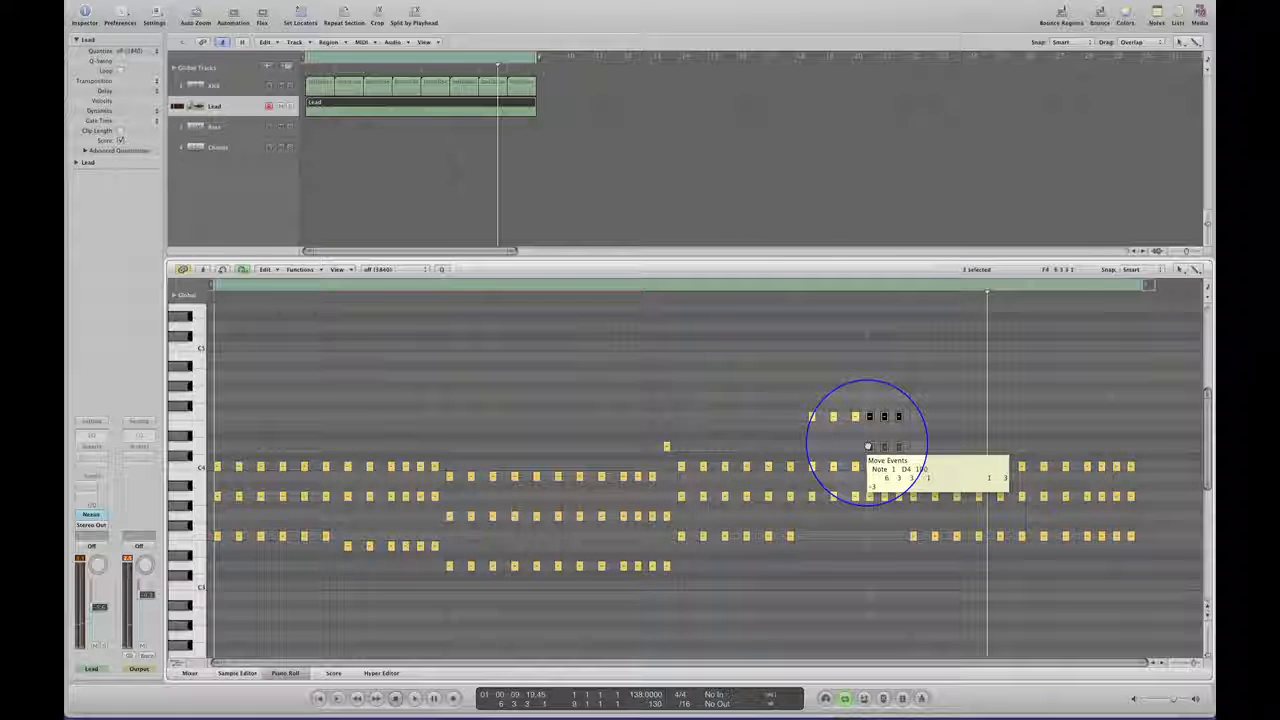
pyautogui.moveTo(868, 446); pyautogui.dragTo(868, 426)
pyautogui.press('space')
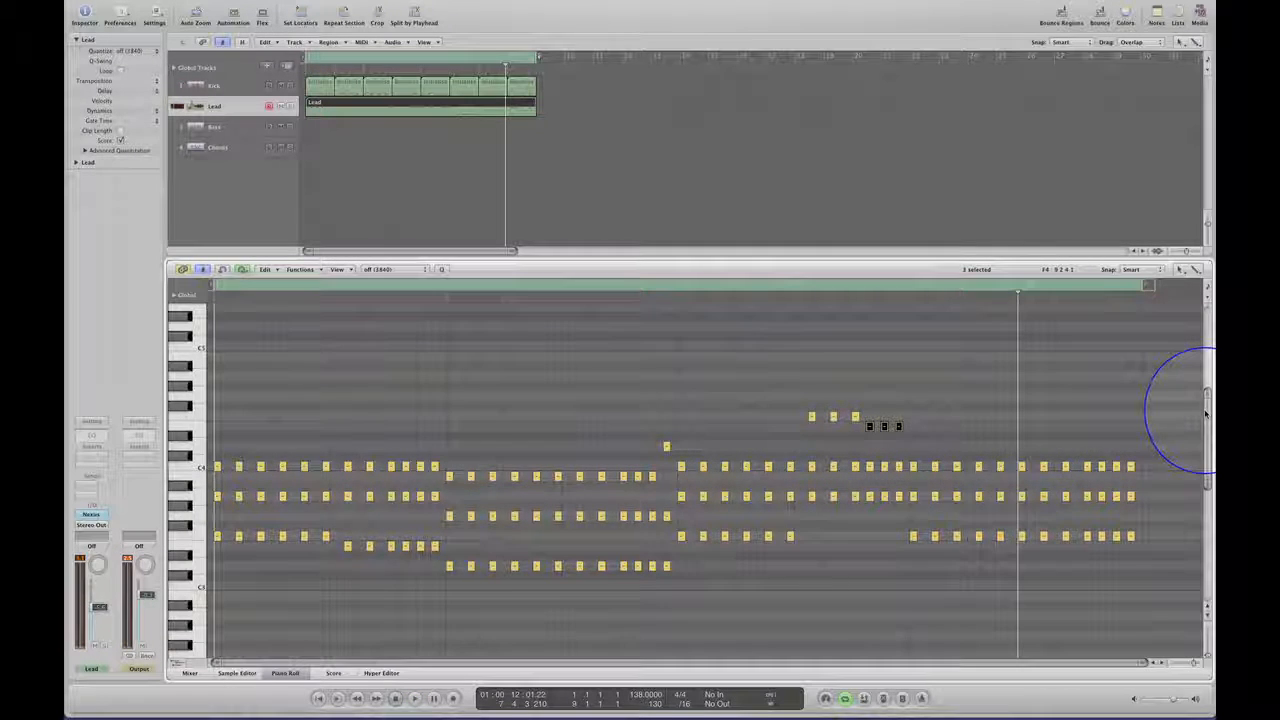
# Lower the three chord rows in bars 7 and 8 to B3, G3 and D3, and audition the loop.
pyautogui.scroll(-3, 1205, 412)
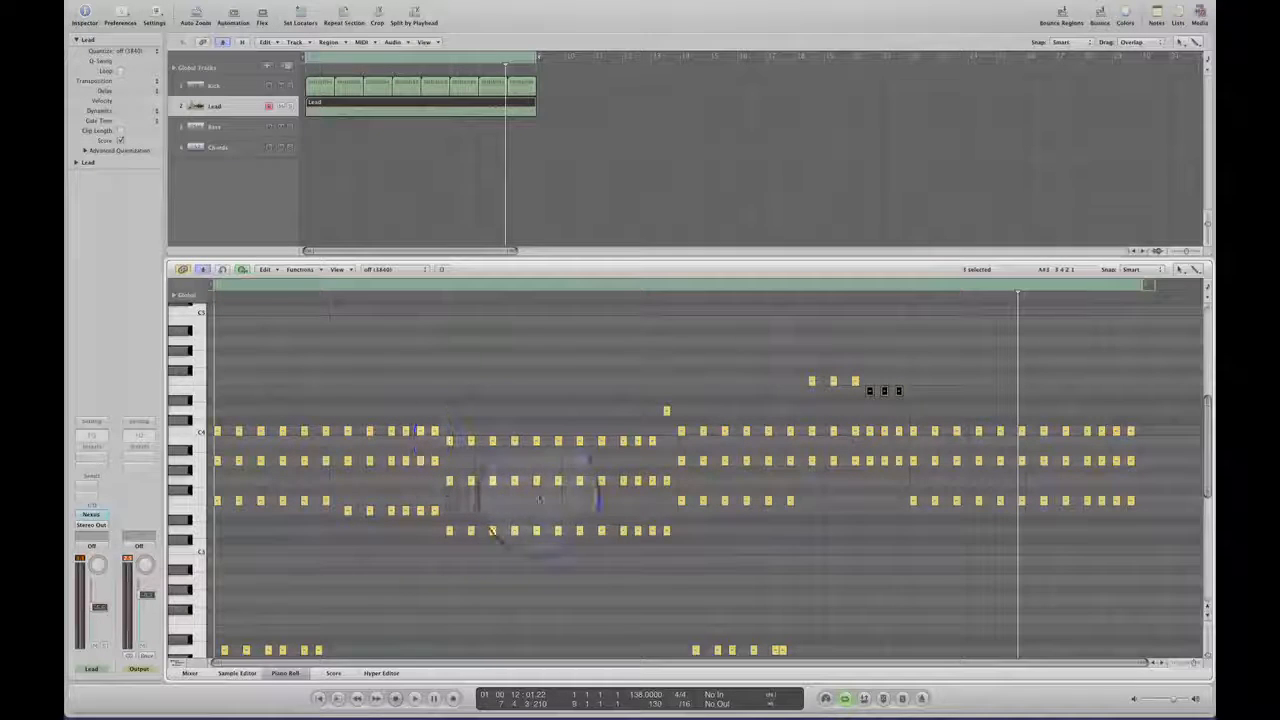
pyautogui.moveTo(914, 411); pyautogui.dragTo(1021, 522)
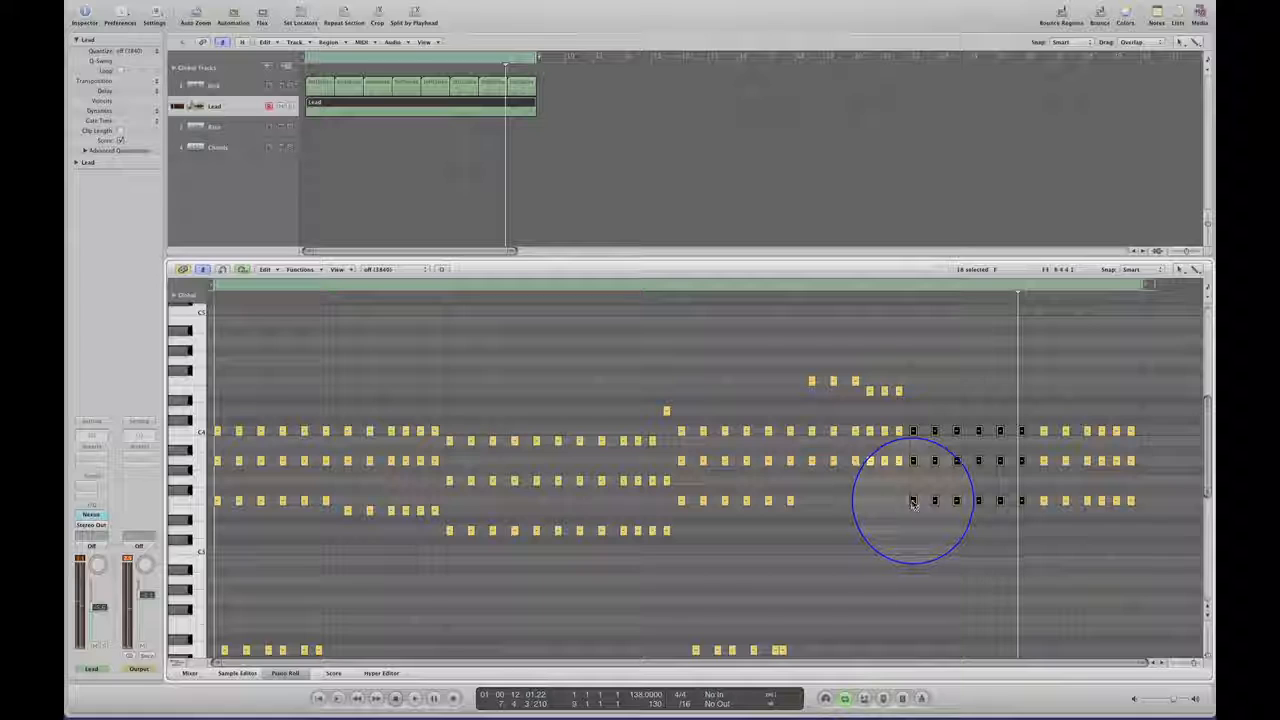
pyautogui.moveTo(913, 521); pyautogui.dragTo(913, 501)
pyautogui.moveTo(1140, 395); pyautogui.dragTo(913, 551)
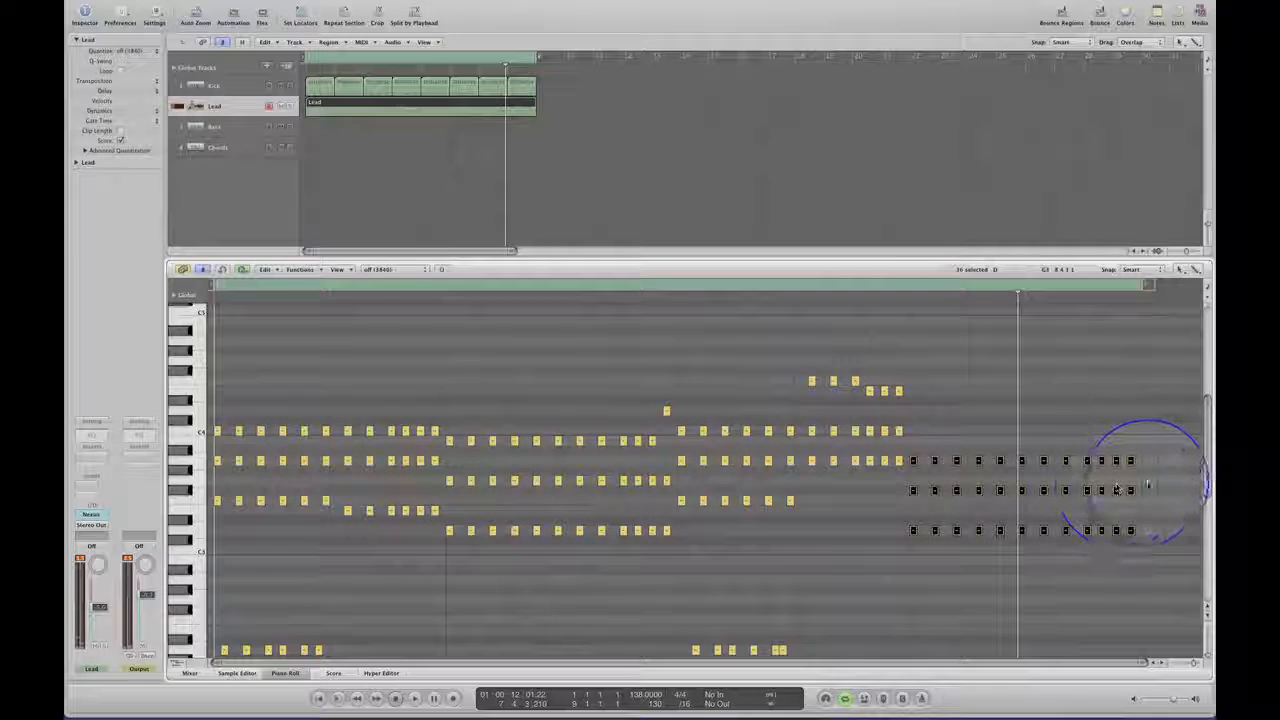
pyautogui.moveTo(1147, 449); pyautogui.dragTo(913, 443)
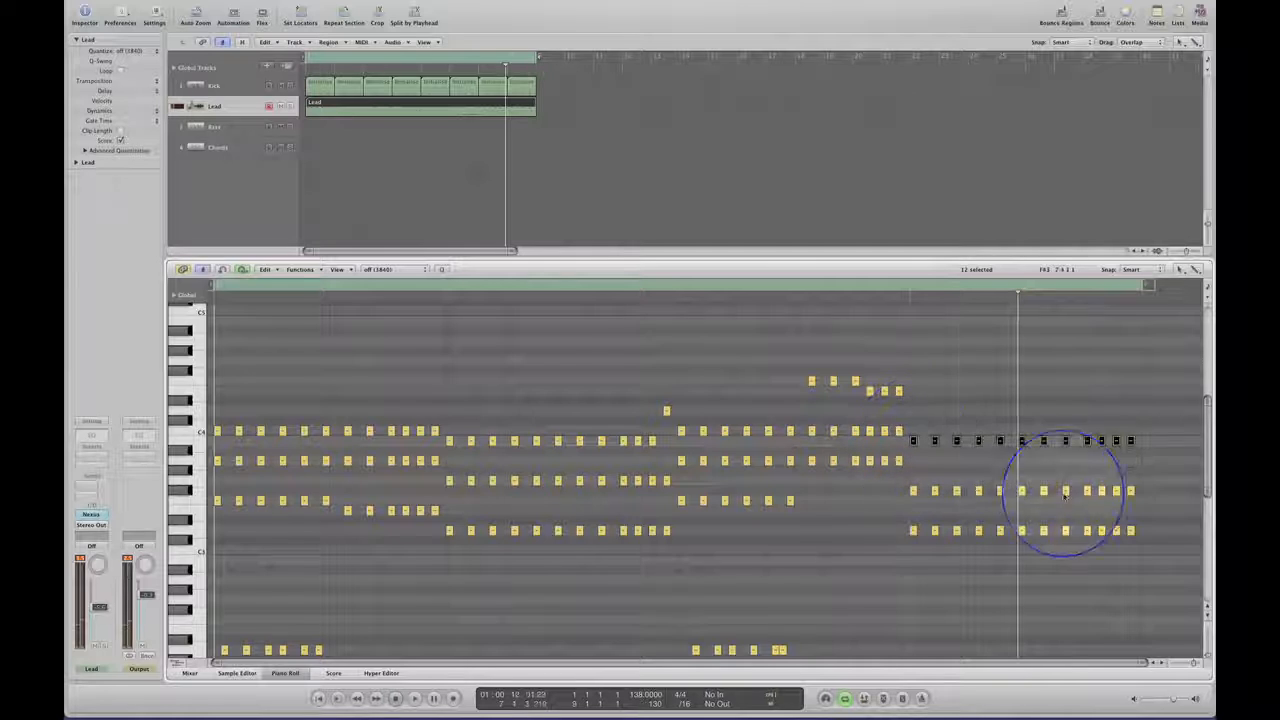
pyautogui.moveTo(1141, 483); pyautogui.dragTo(916, 503)
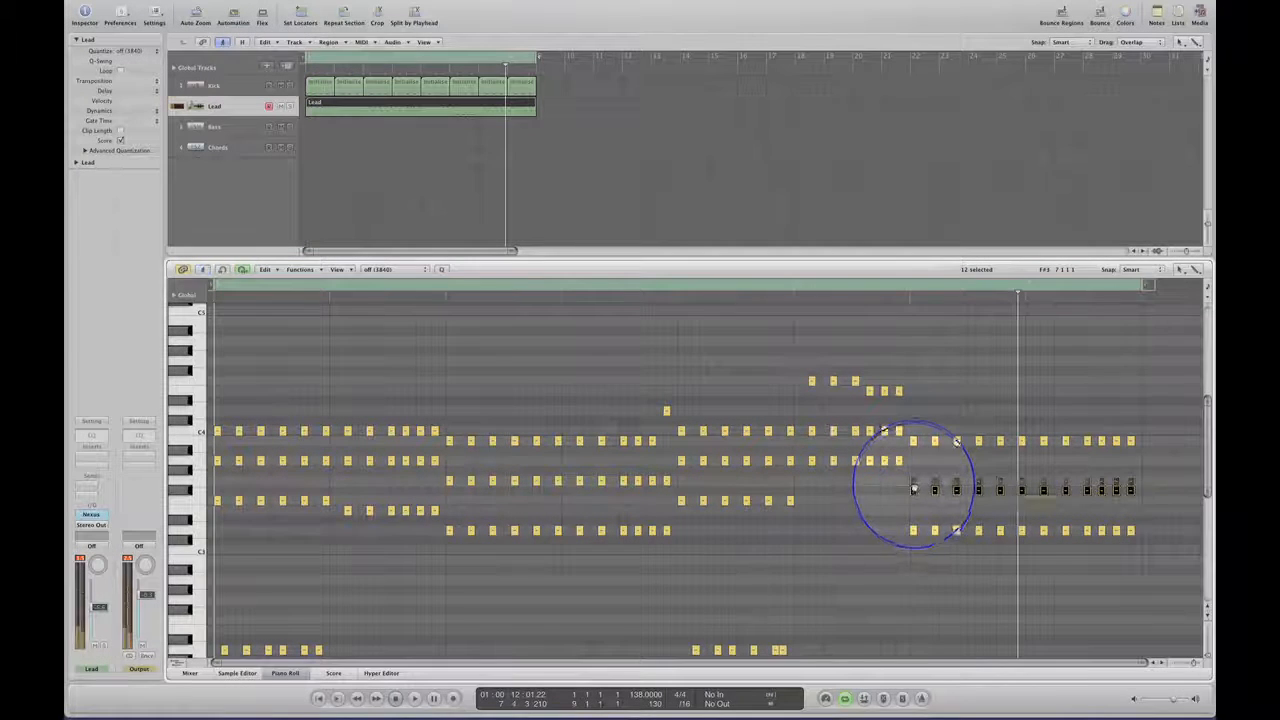
pyautogui.moveTo(913, 485); pyautogui.dragTo(913, 486)
pyautogui.click(660, 471)
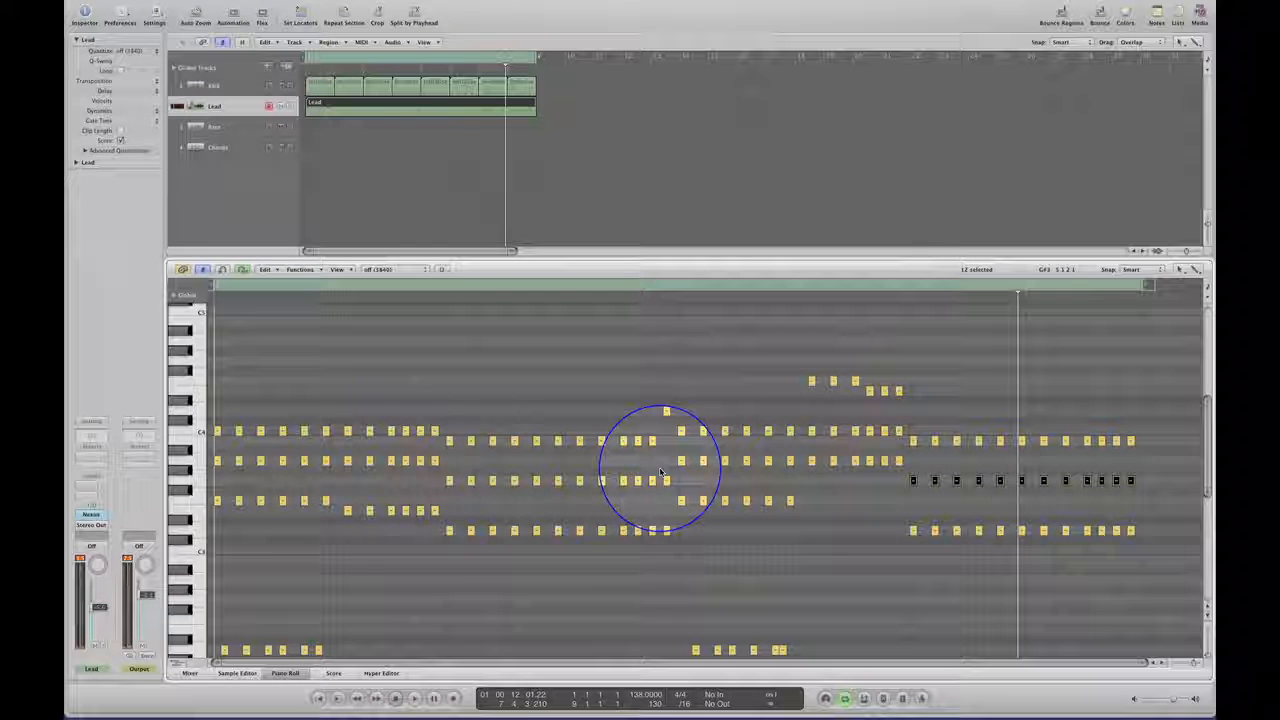
pyautogui.press('space')
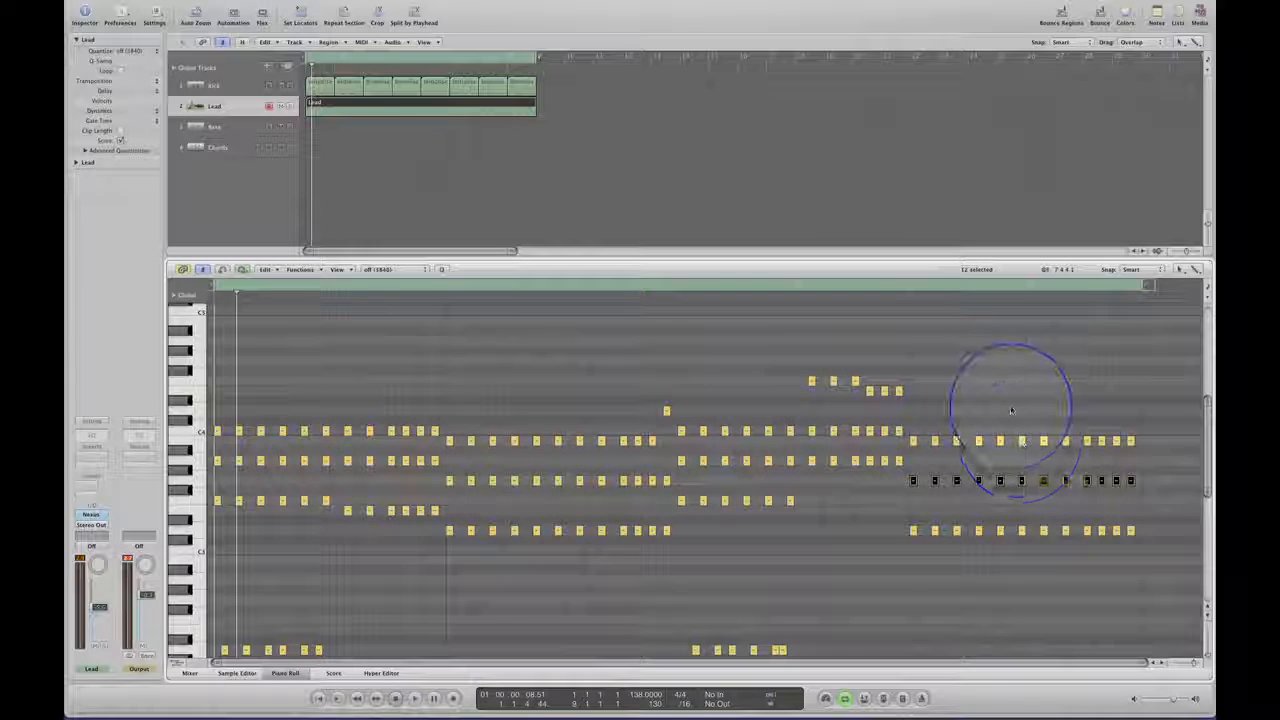
# Raise the last B3 note of bar 7, trying D4 and settling on C4, and audition the loop.
pyautogui.click(1020, 443)
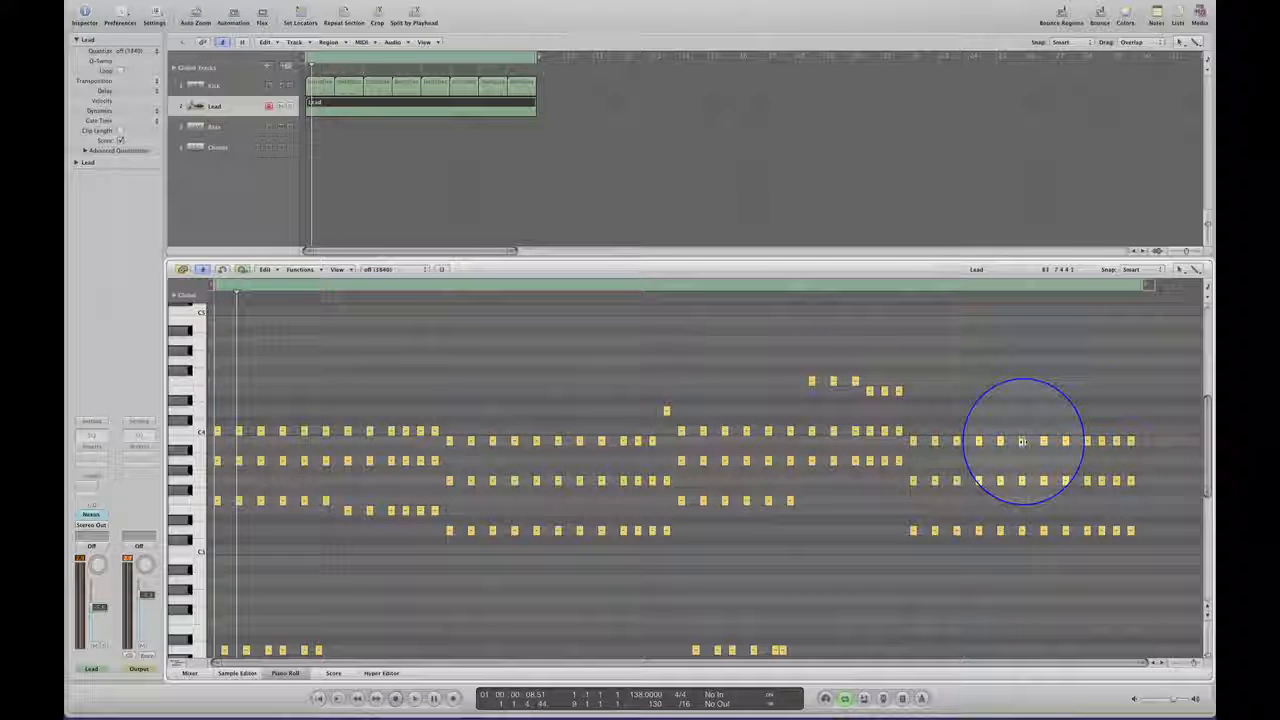
pyautogui.moveTo(1022, 443); pyautogui.dragTo(1020, 411)
pyautogui.press('space')
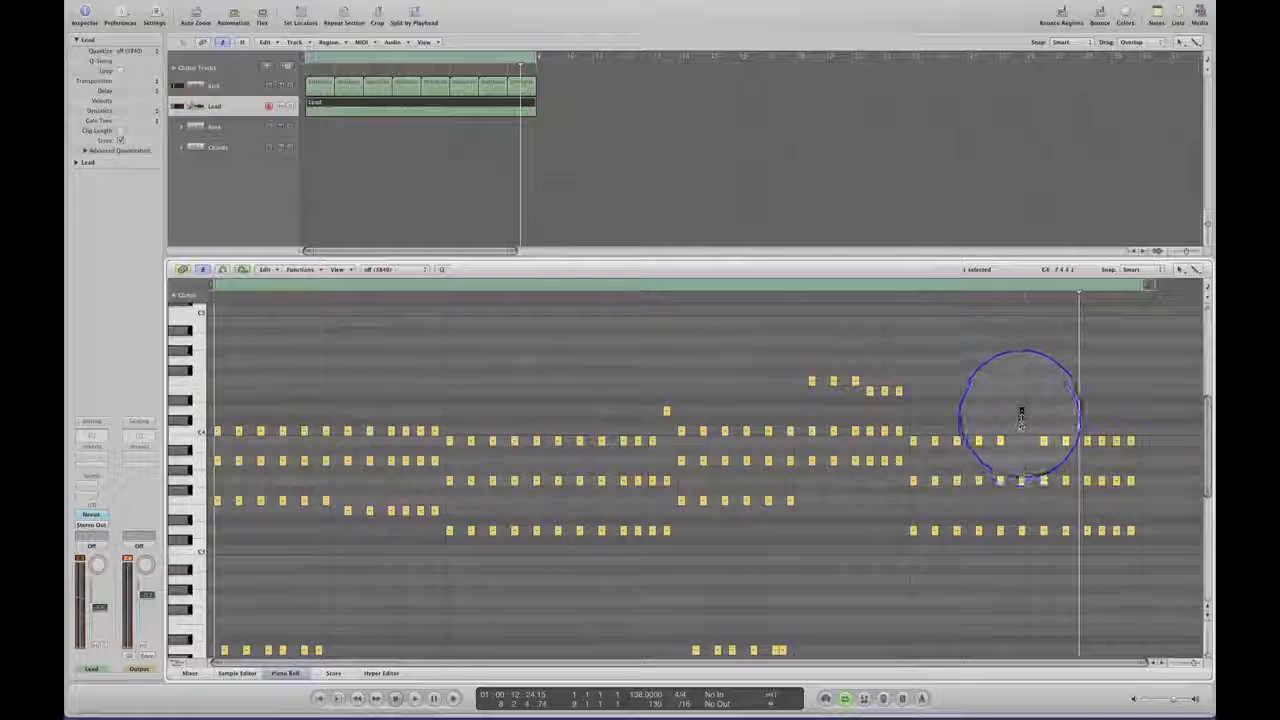
pyautogui.moveTo(1021, 410); pyautogui.dragTo(1021, 432)
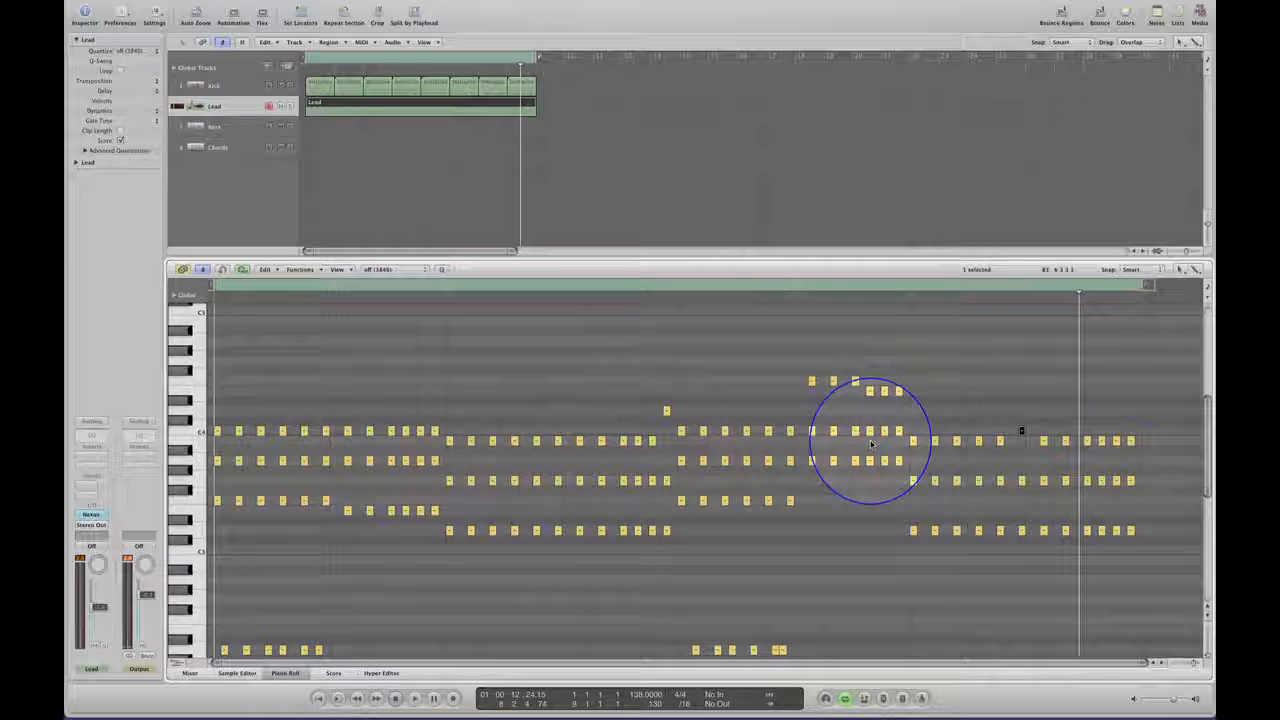
pyautogui.press('Return')
pyautogui.press('space')
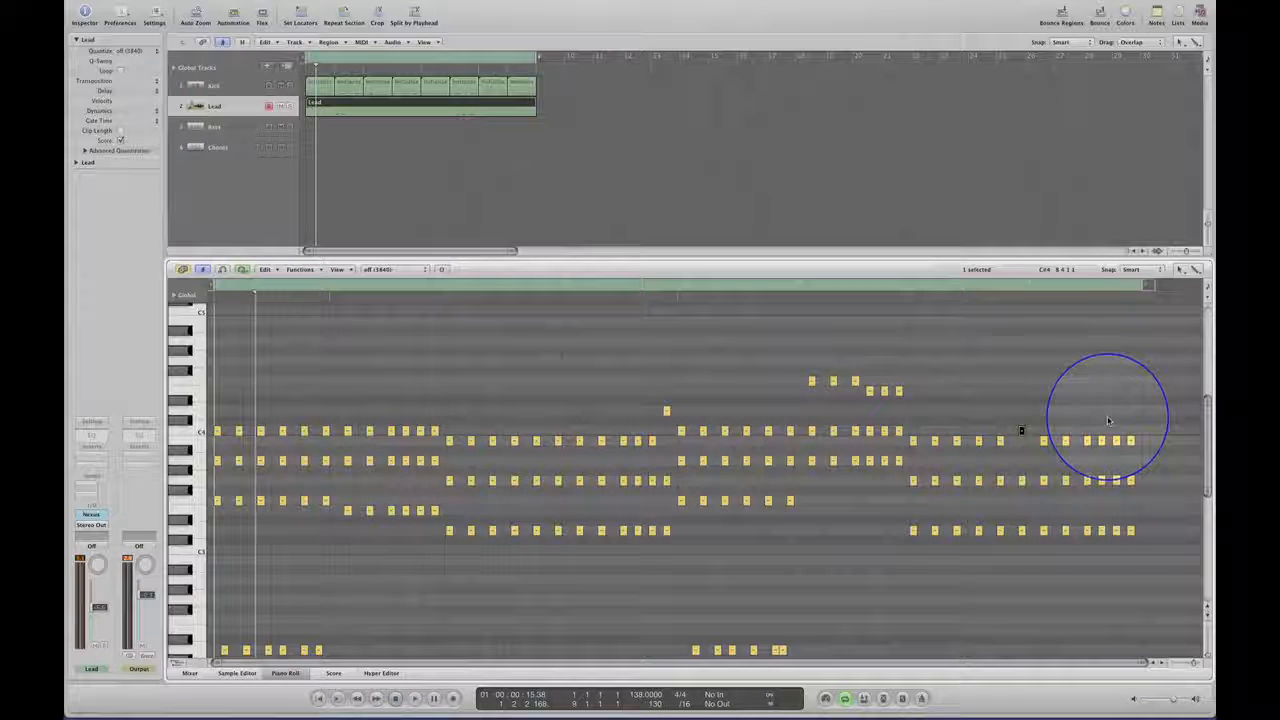
# Raise the last three B3 notes of bar 8 to G4, return the first of them to B3, and audition the loop.
pyautogui.moveTo(1097, 422); pyautogui.dragTo(1103, 366)
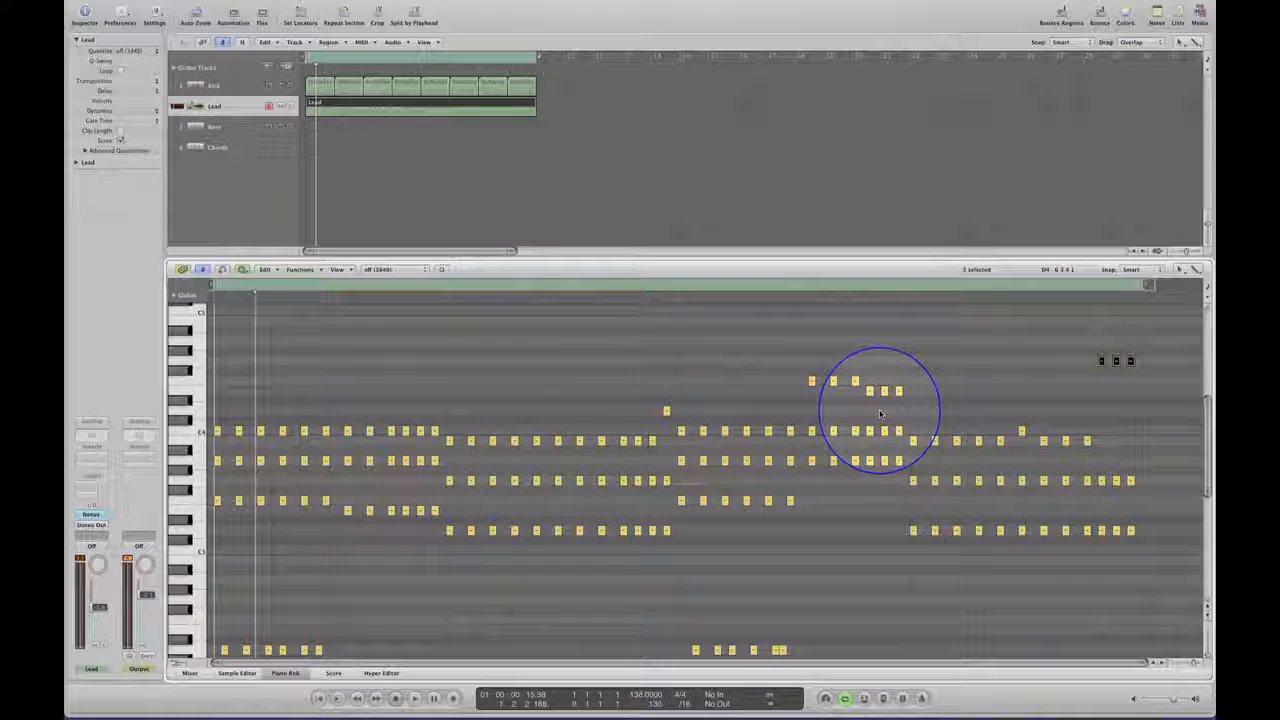
pyautogui.press('space')
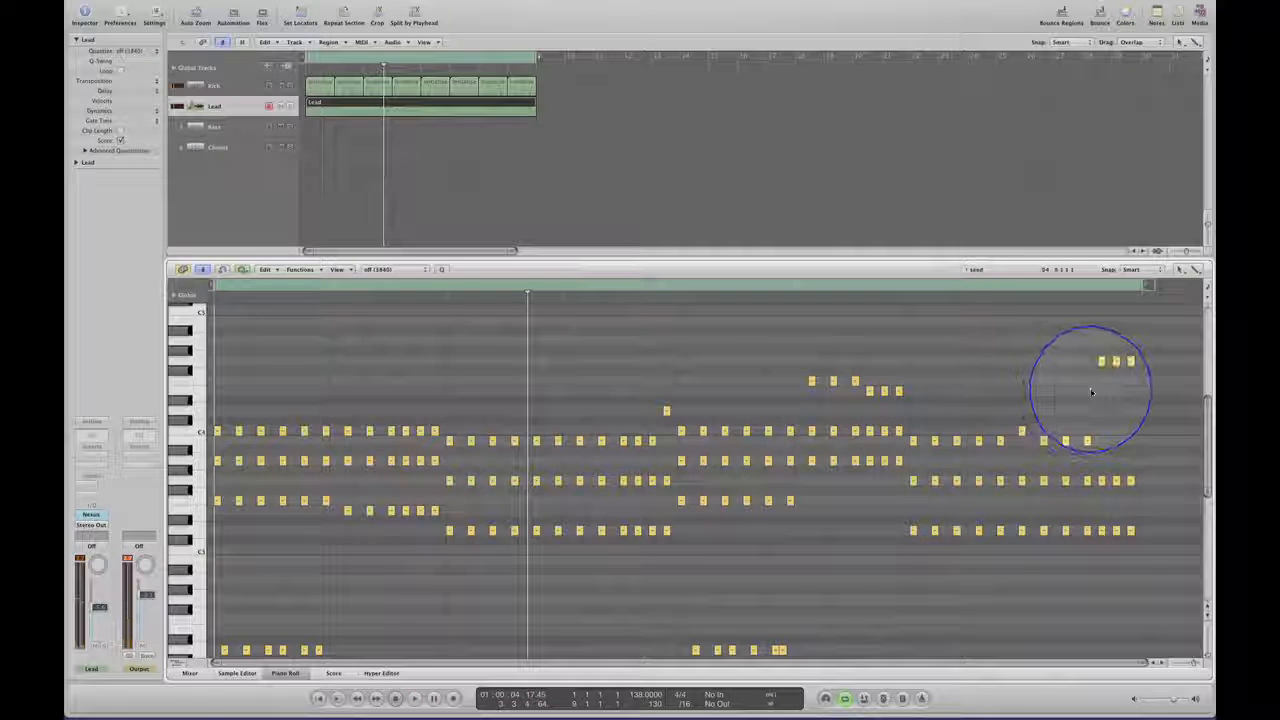
pyautogui.moveTo(1099, 360); pyautogui.dragTo(1102, 441)
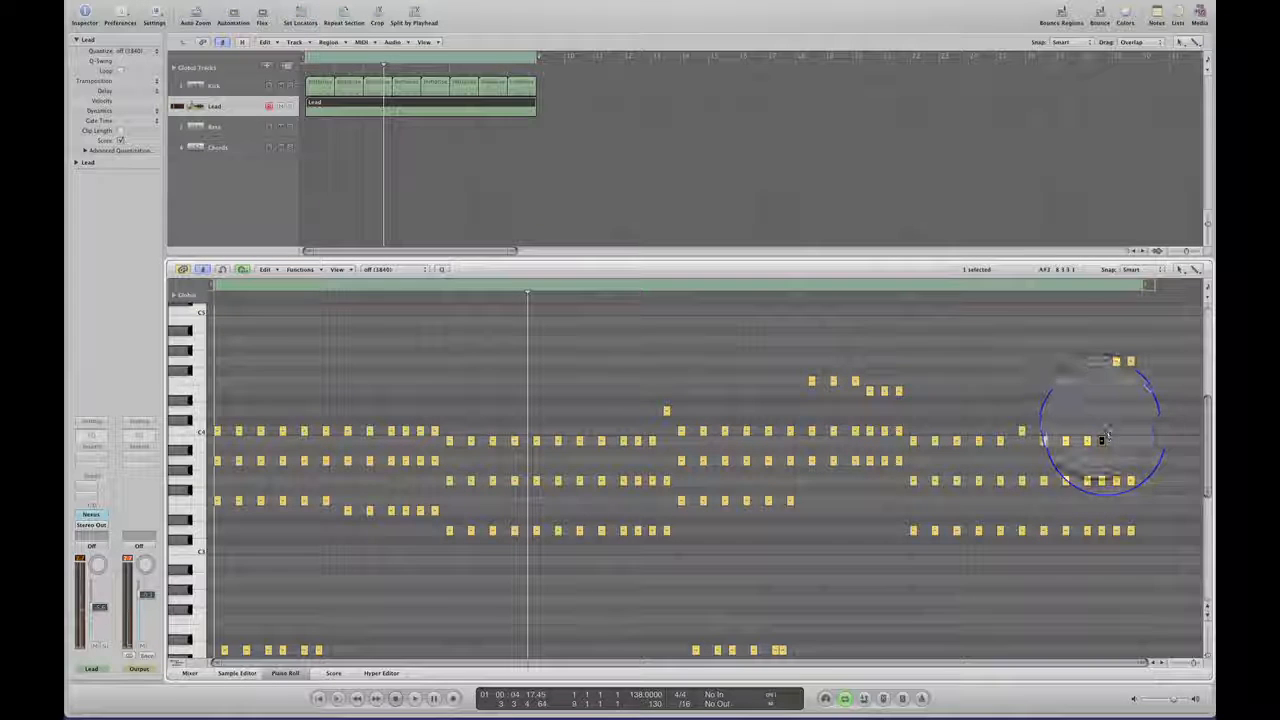
pyautogui.press('space')
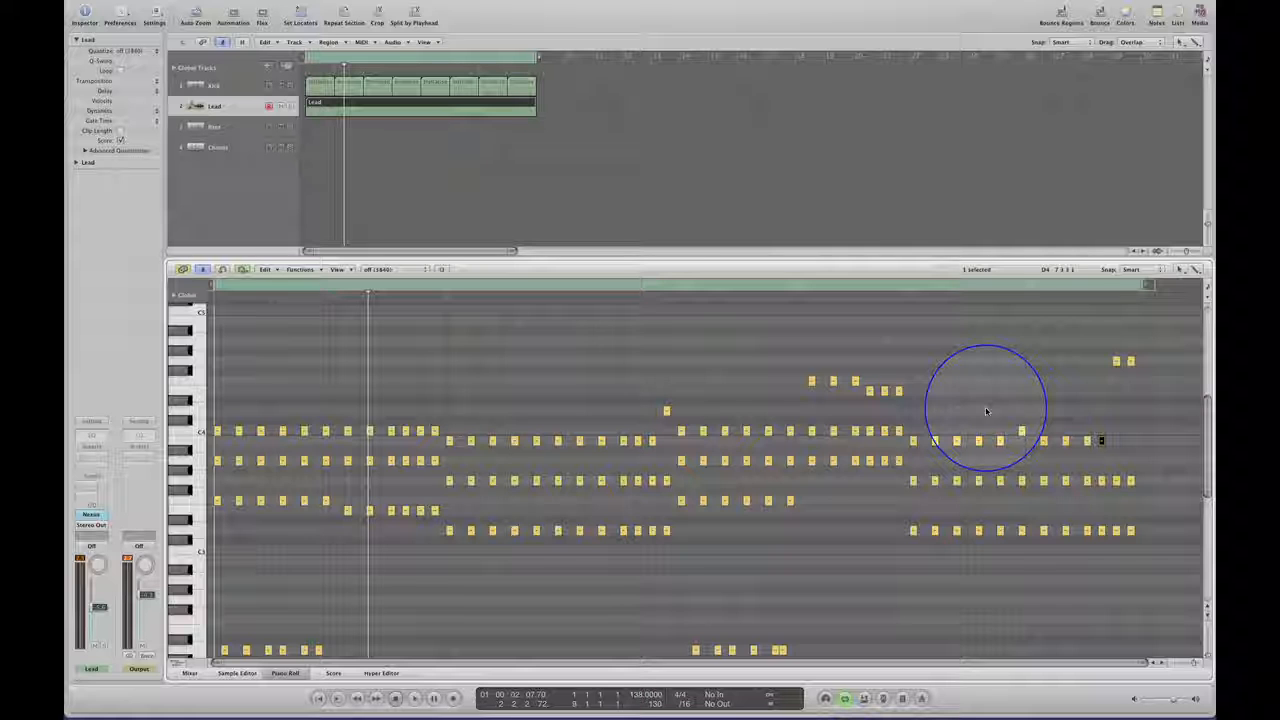
# During playback, enable the master filter in the lead's Nexus synth and raise its cutoff to 127, then stop and close the plug-in.
pyautogui.press('space')
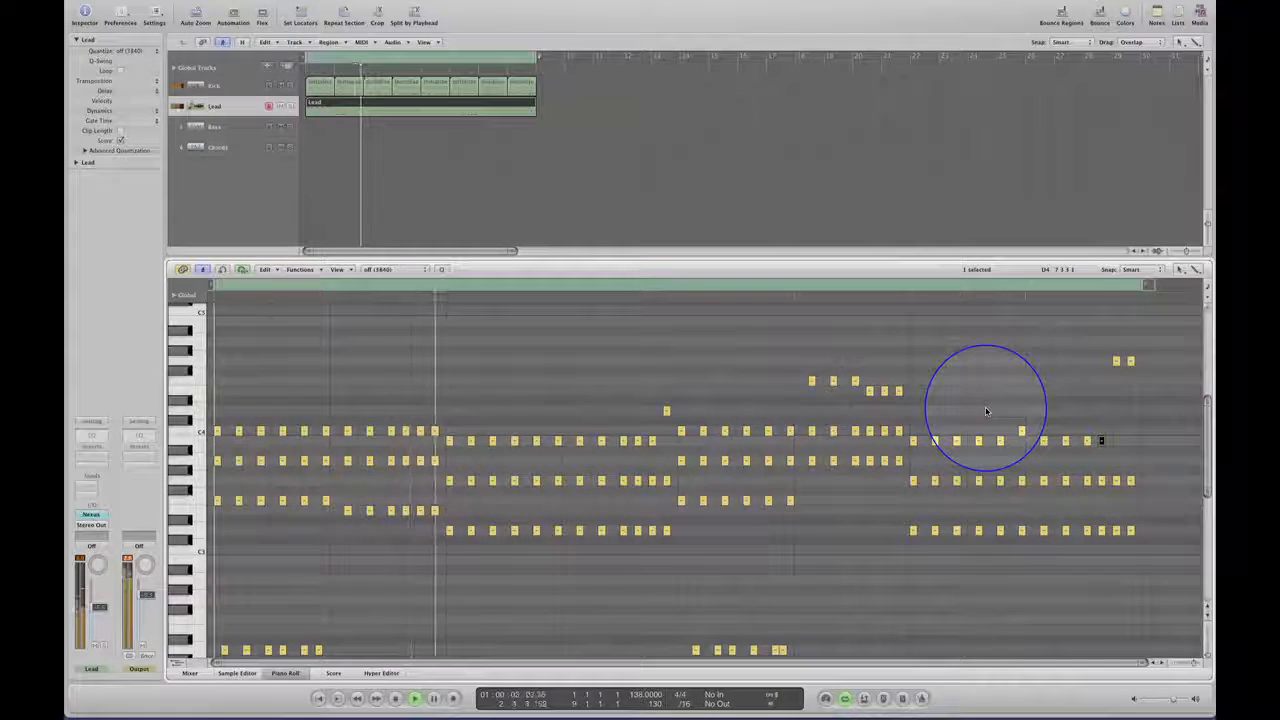
pyautogui.click(92, 515)
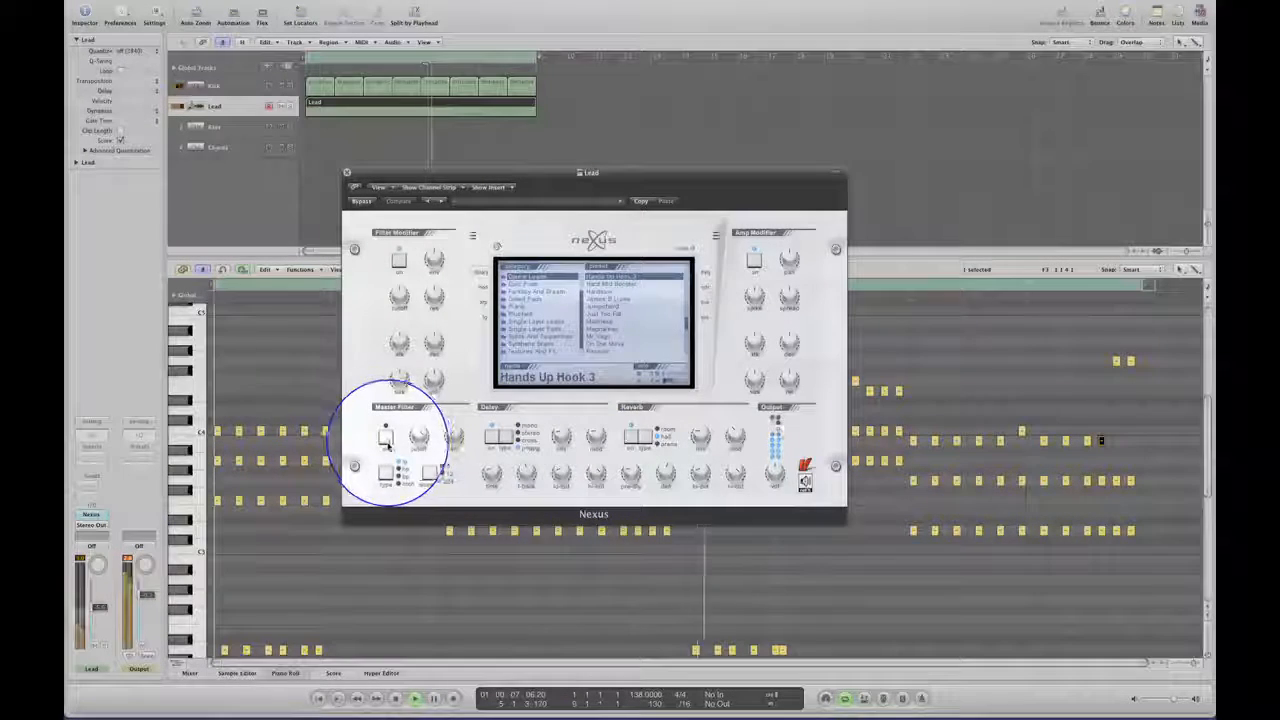
pyautogui.moveTo(419, 437); pyautogui.dragTo(420, 380)
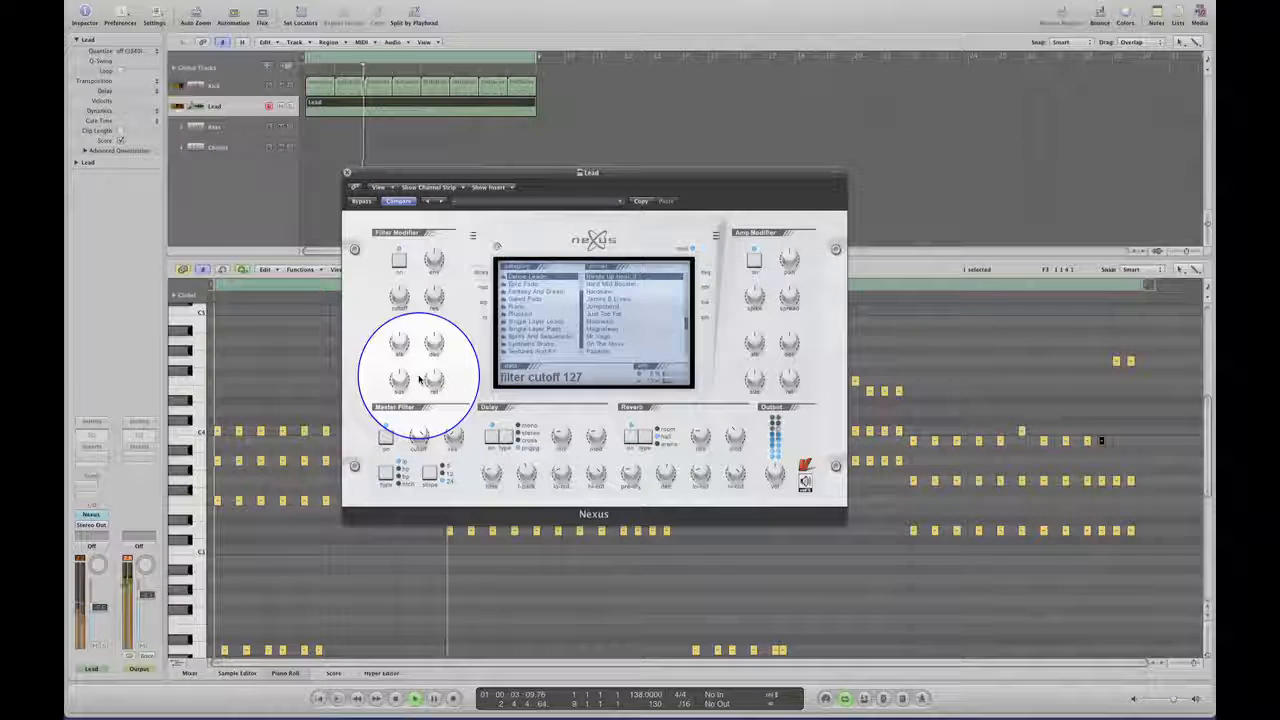
pyautogui.press('space')
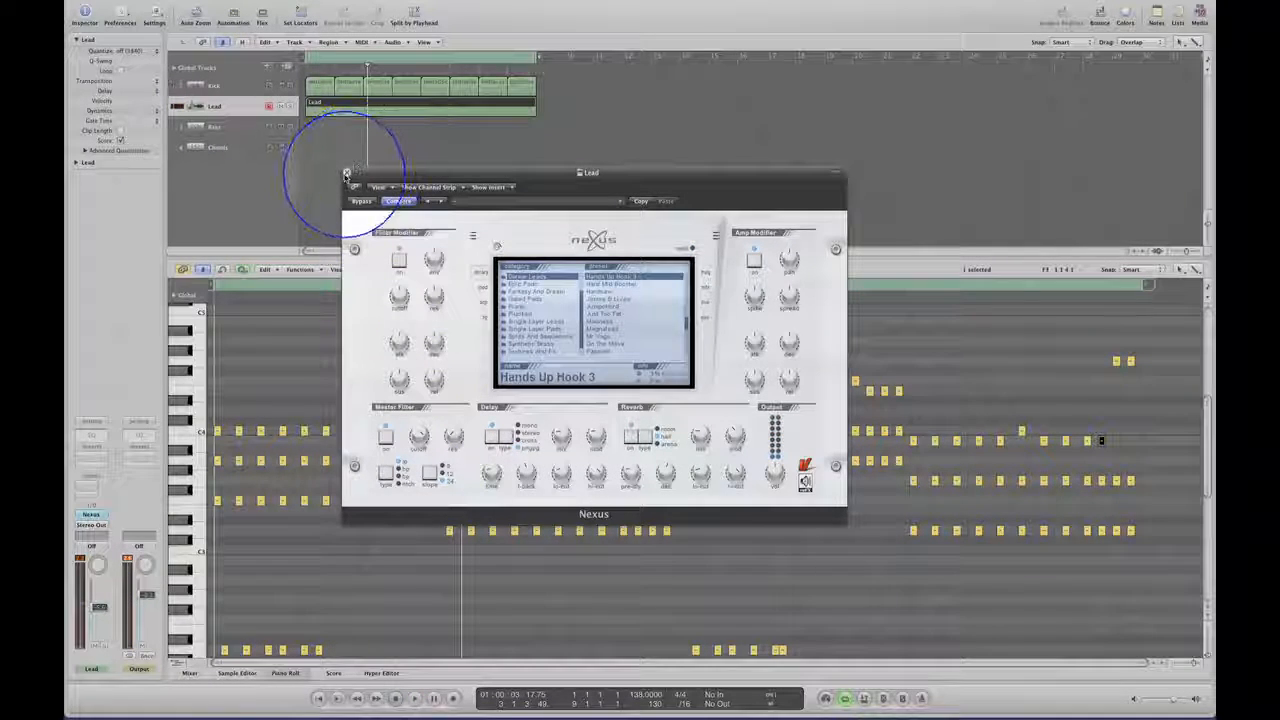
pyautogui.click(346, 175)
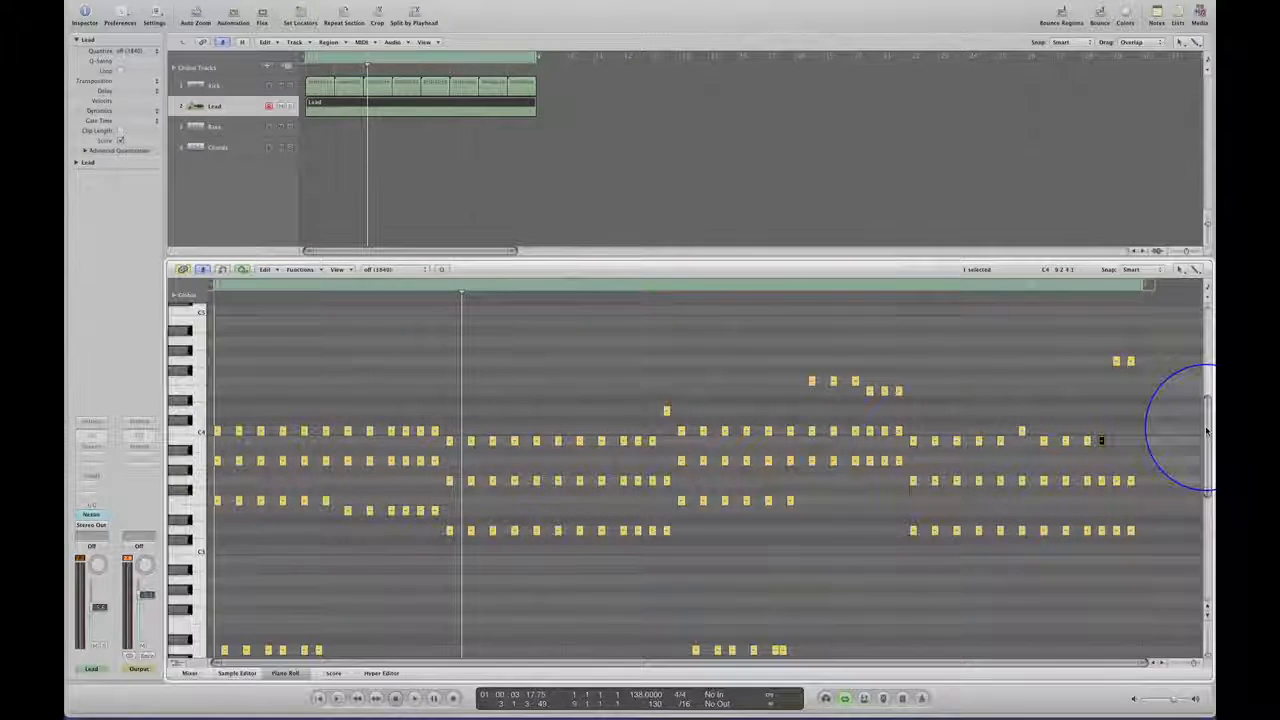
# Enlarge the piano roll and examine how the syncopated low notes are placed beneath the lead chords.
pyautogui.moveTo(1204, 432)
pyautogui.mouseDown()
pyautogui.moveTo(1202, 456)
pyautogui.moveTo(1202, 445)
pyautogui.mouseUp()
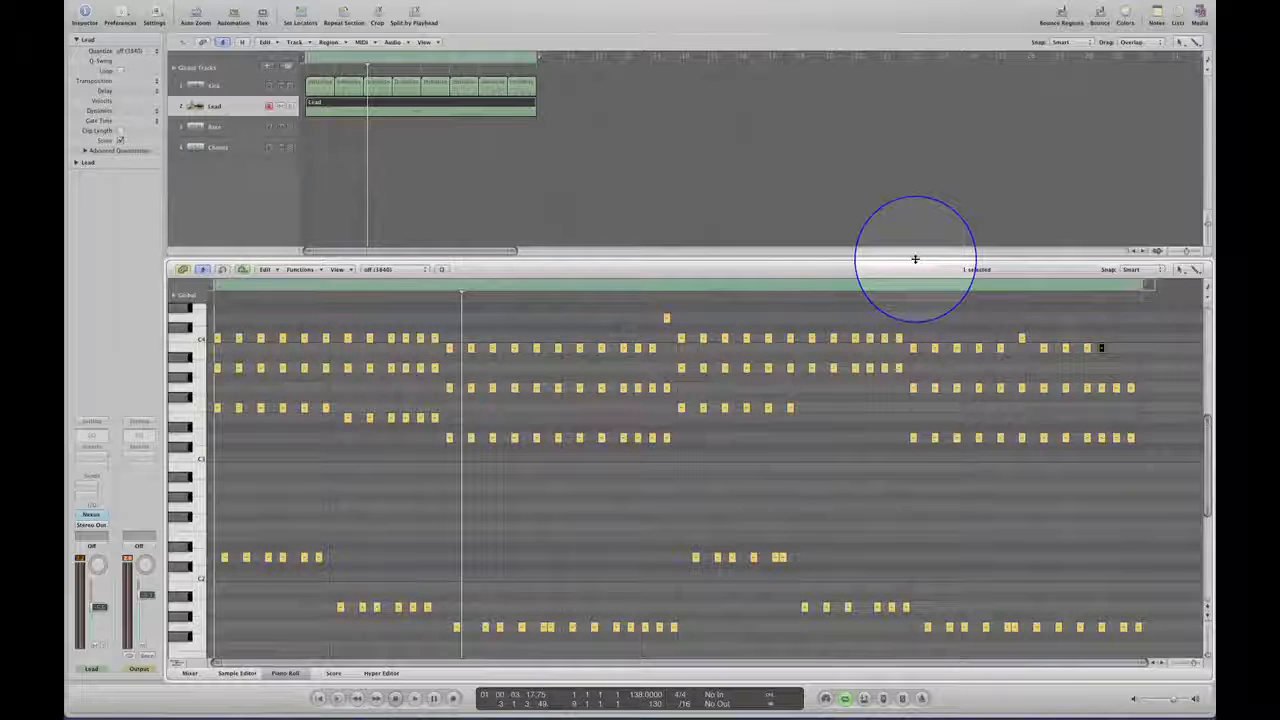
pyautogui.moveTo(915, 258); pyautogui.dragTo(906, 151)
pyautogui.moveTo(1203, 390); pyautogui.dragTo(1206, 371)
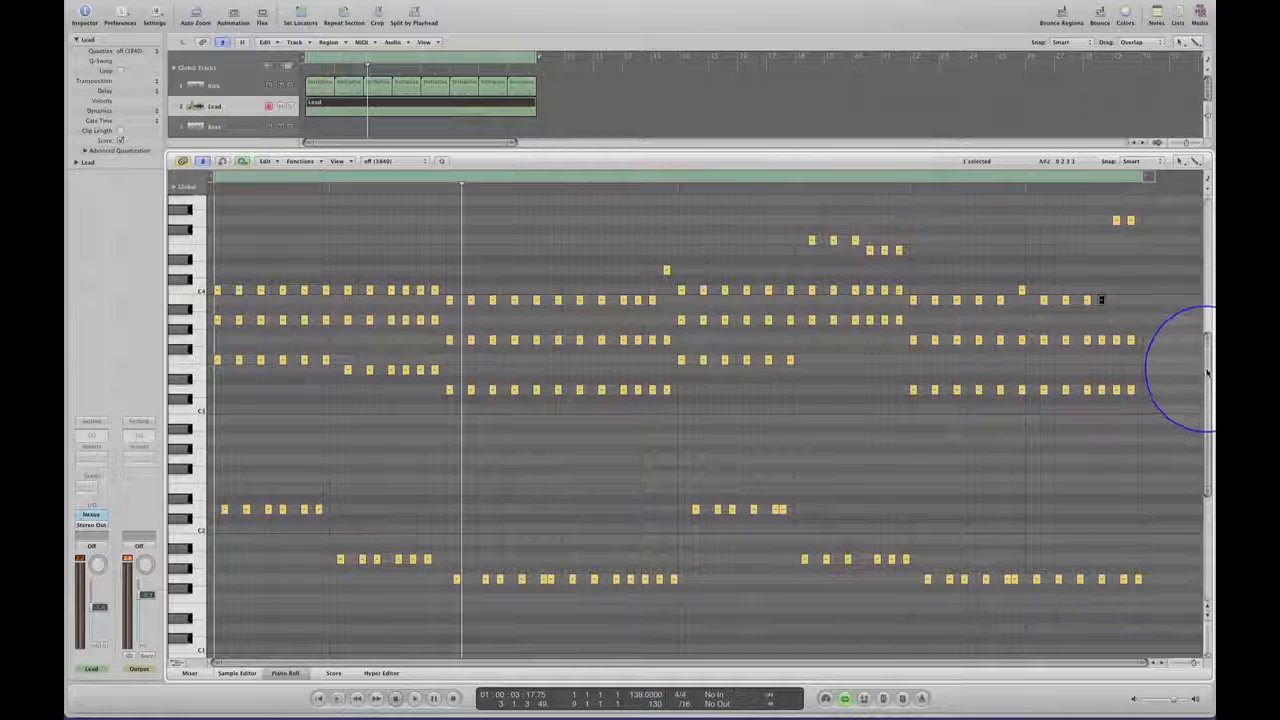
pyautogui.click(715, 512)
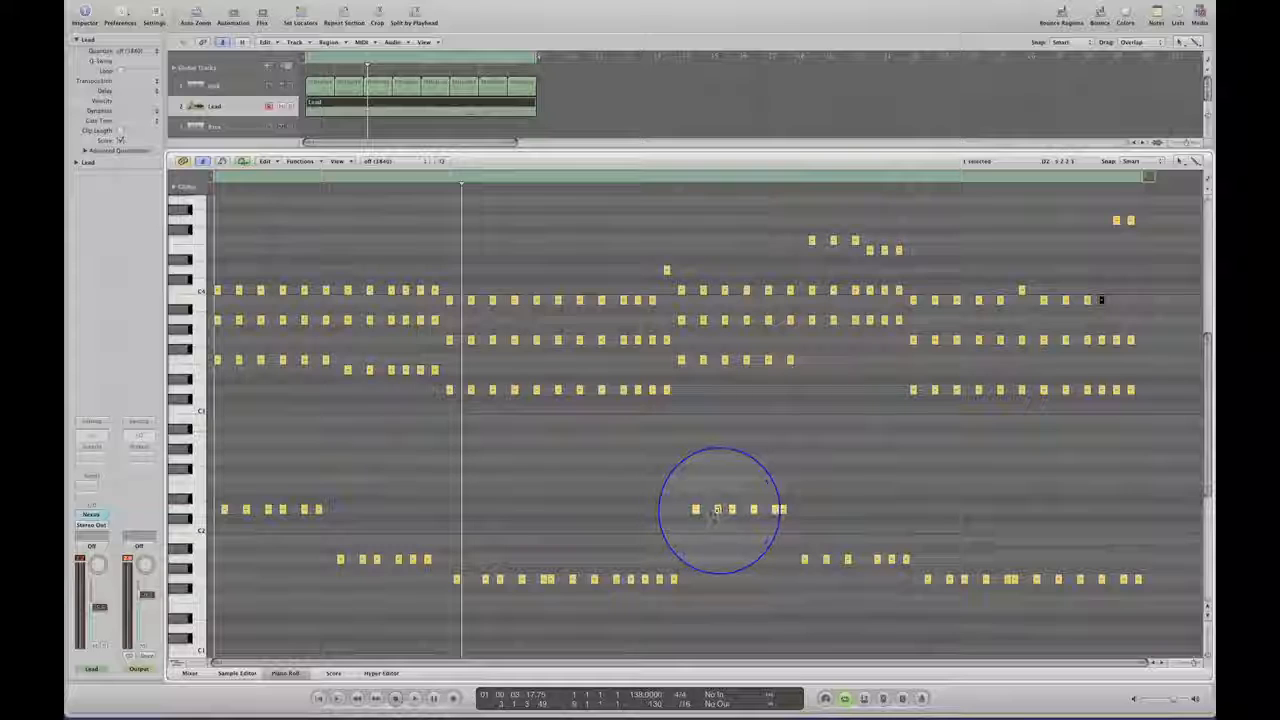
pyautogui.click(222, 511)
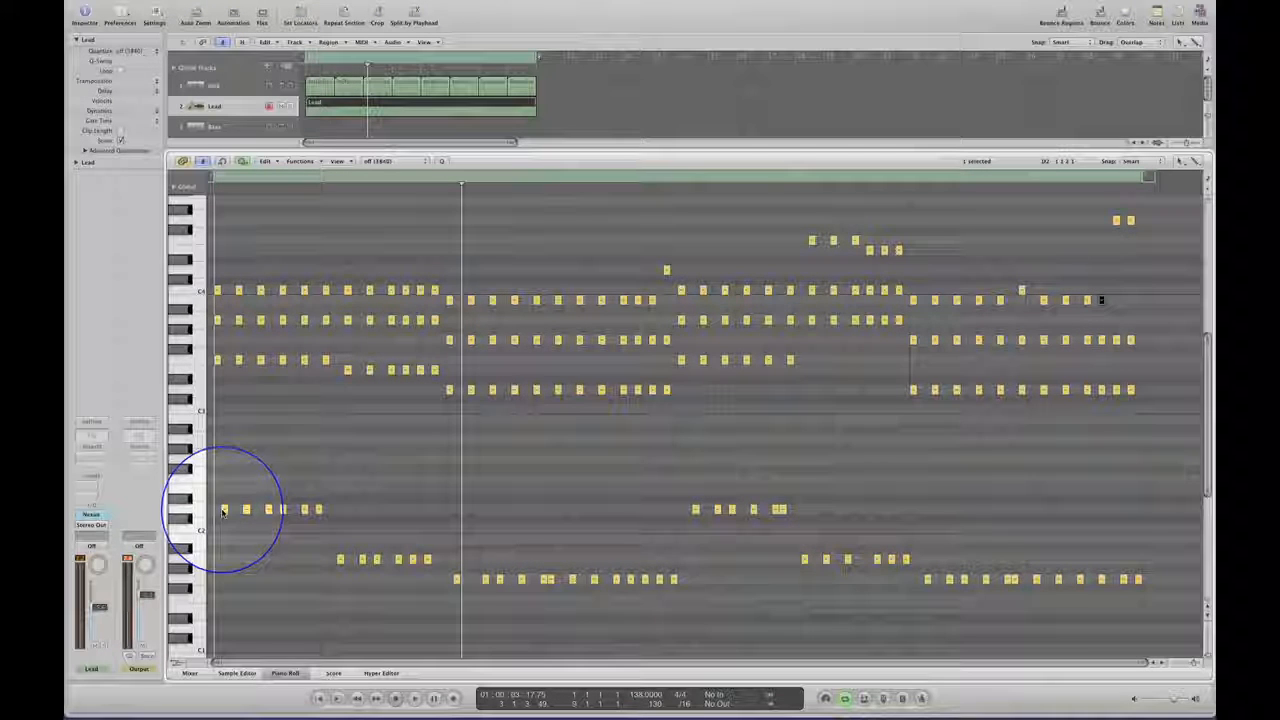
pyautogui.click(321, 511)
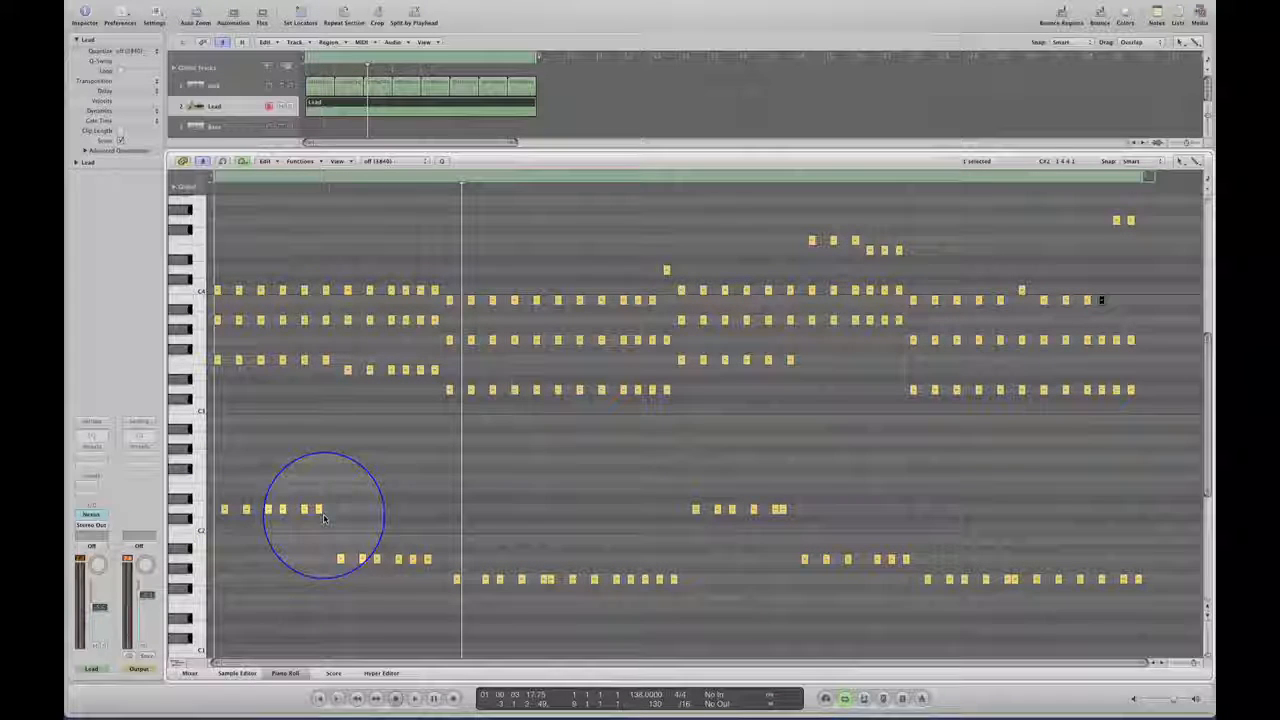
pyautogui.click(376, 525)
pyautogui.click(410, 528)
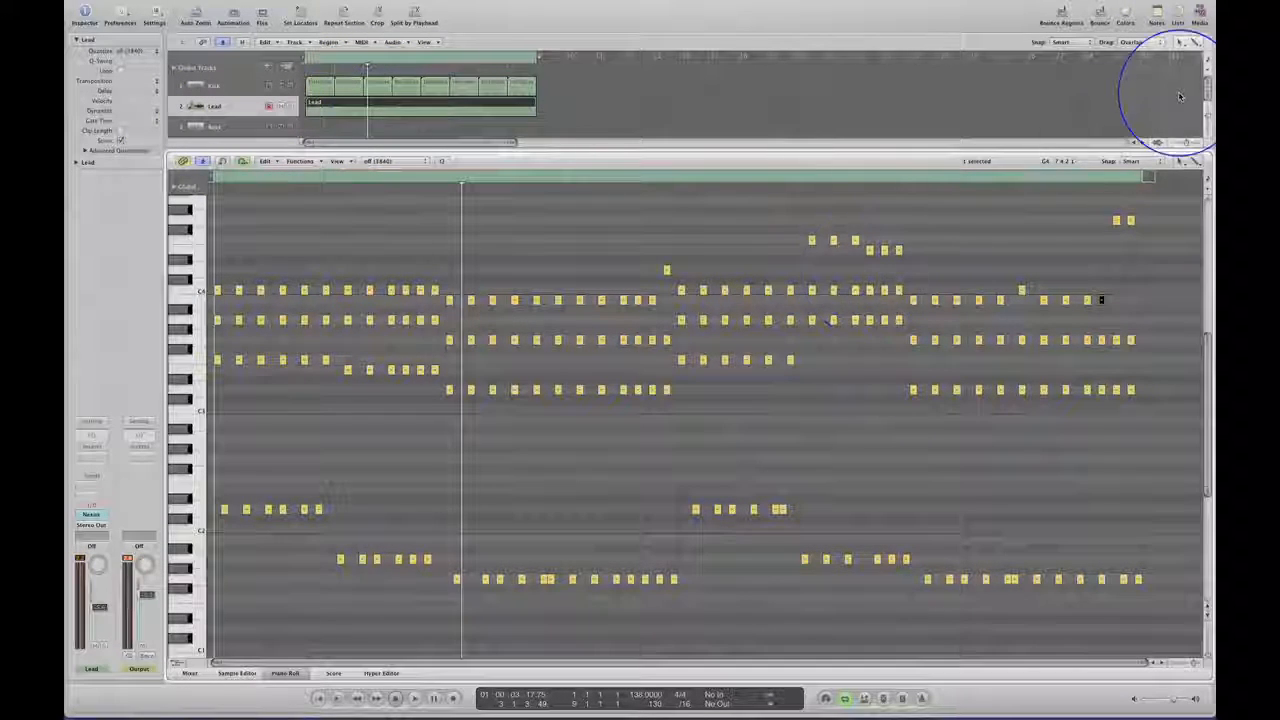
# Enlarge the arrange area to show all four tracks and deselect the Lead region.
pyautogui.moveTo(1100, 150); pyautogui.dragTo(1100, 276)
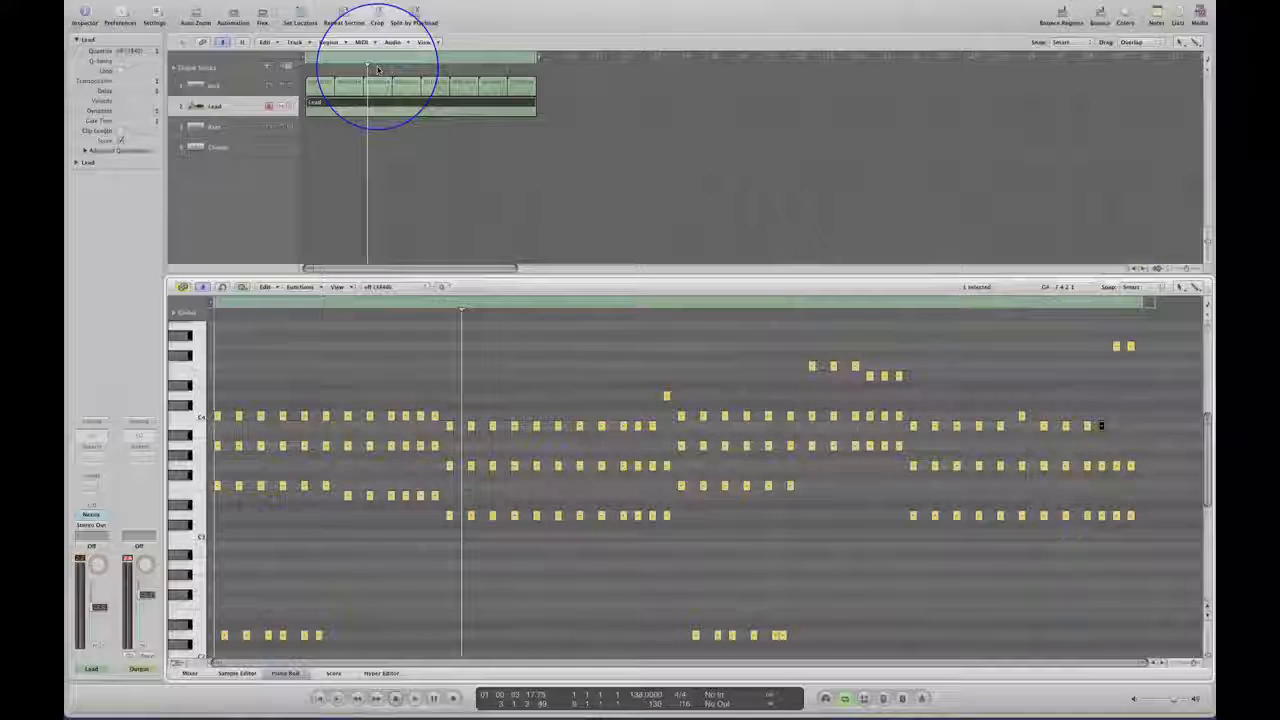
pyautogui.click(560, 92)
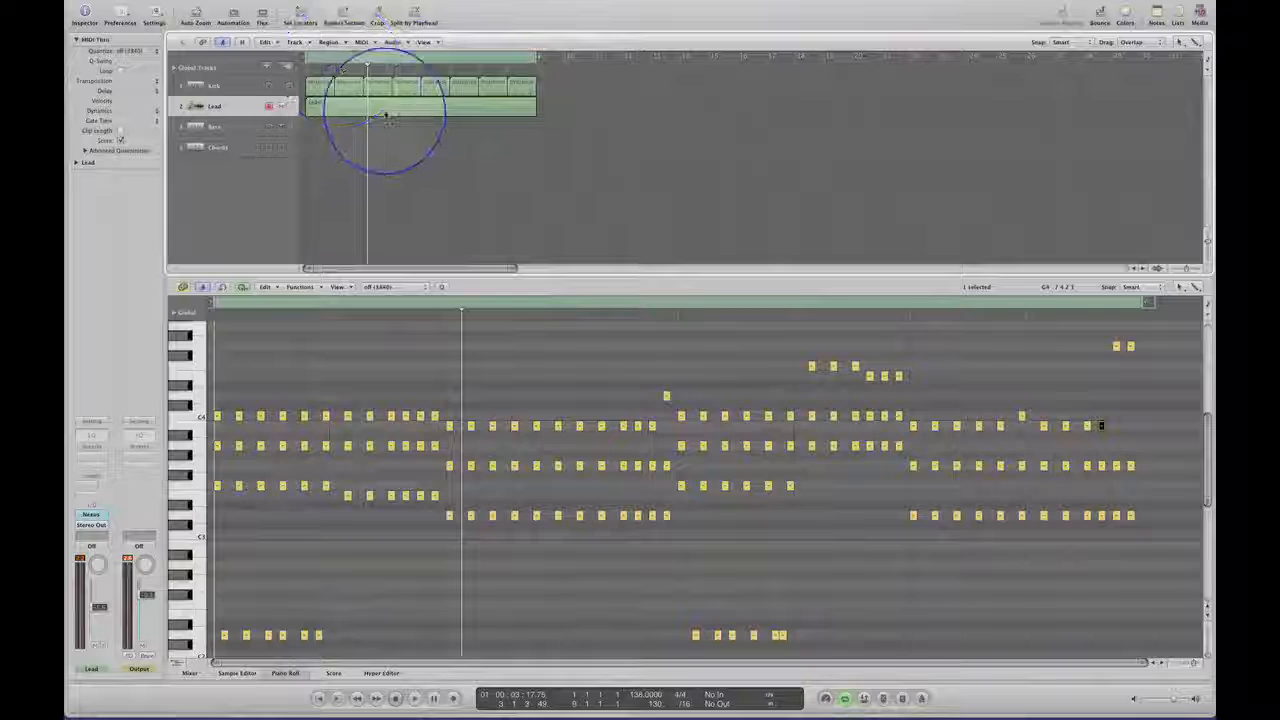